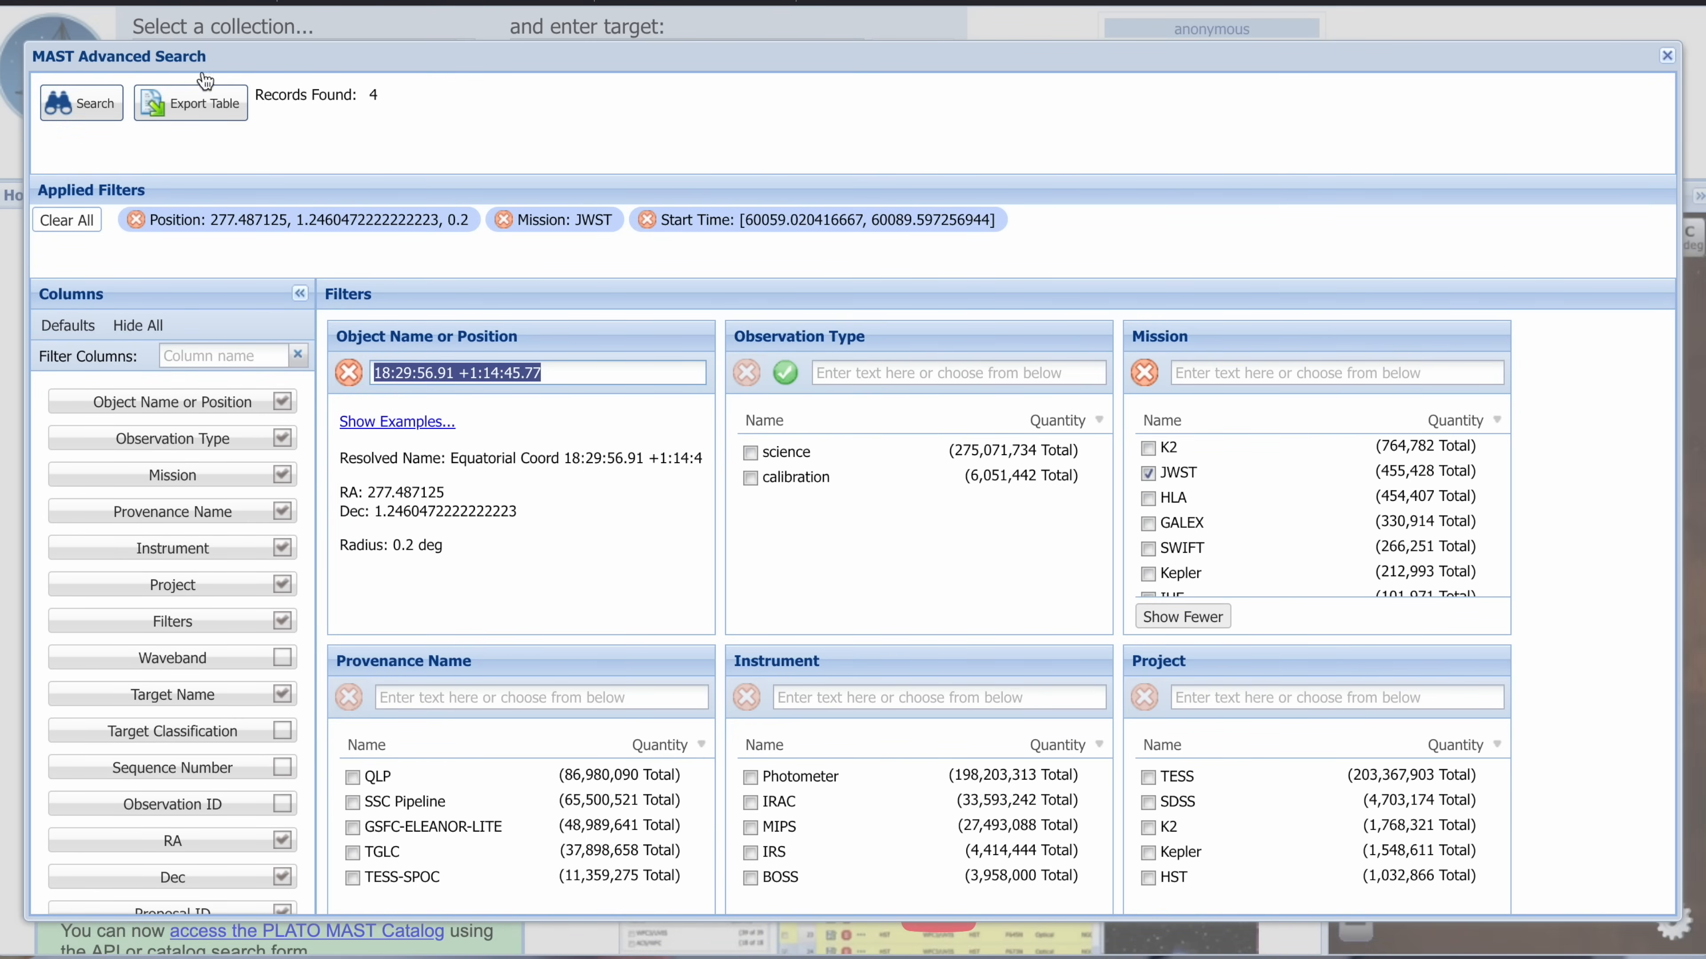
- Run the MAST search for JWST observations with the applied filters and download the data of the F210M observation
click(81, 102)
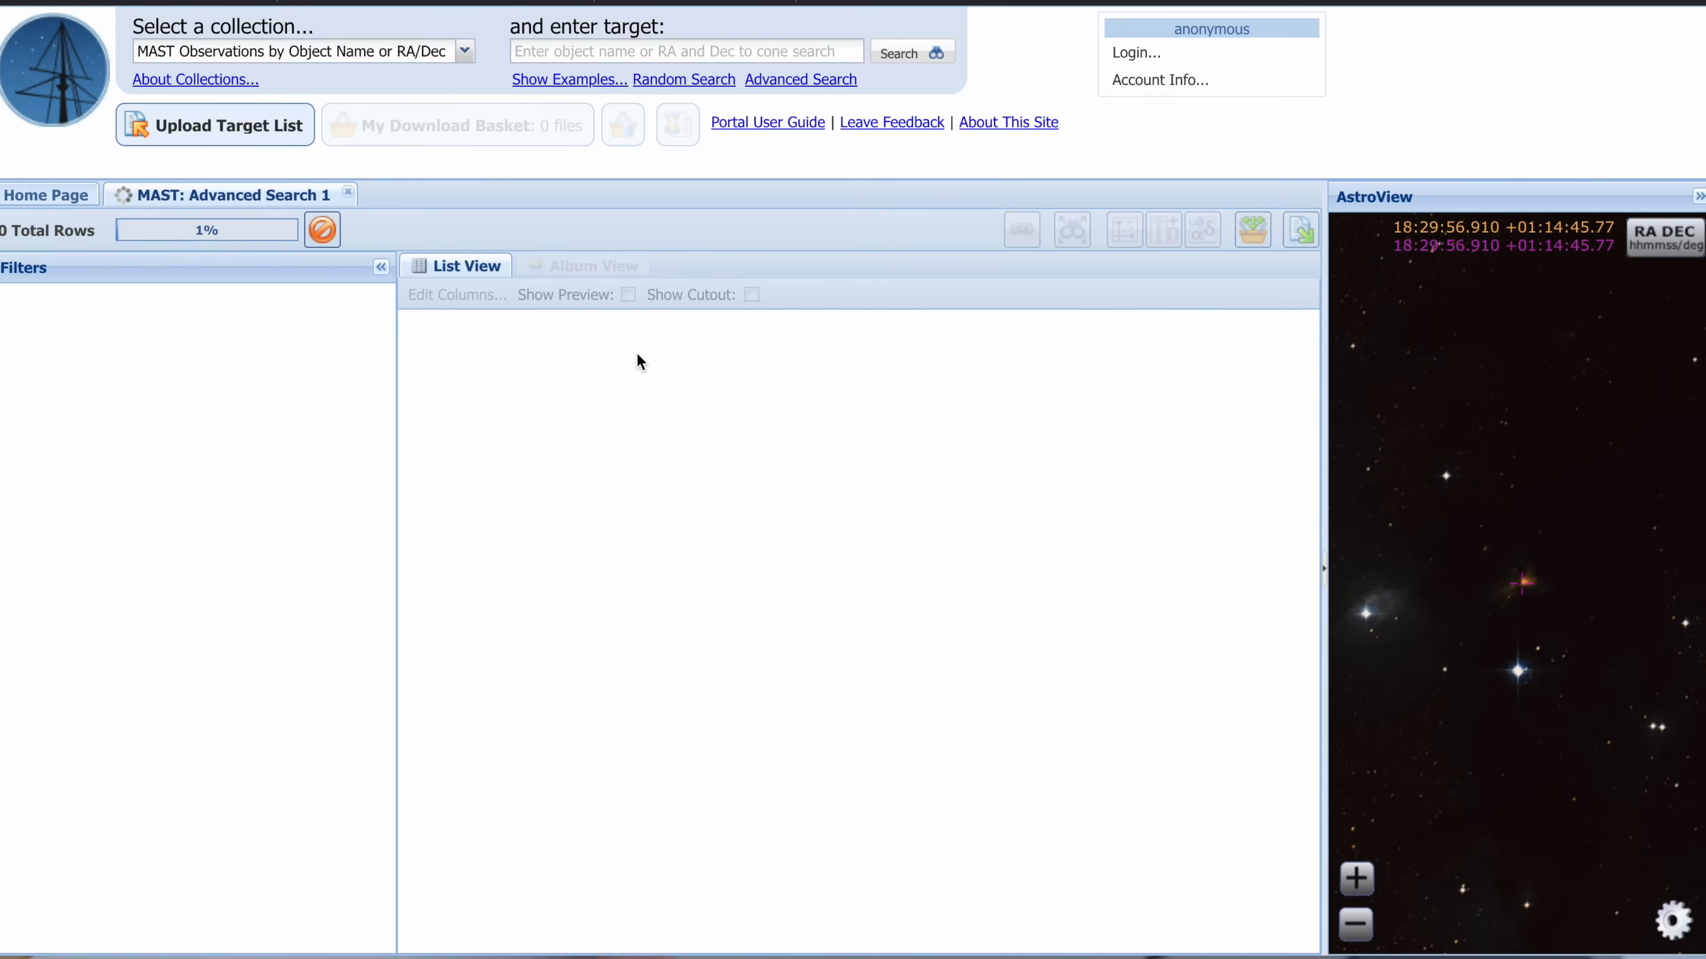
click(585, 493)
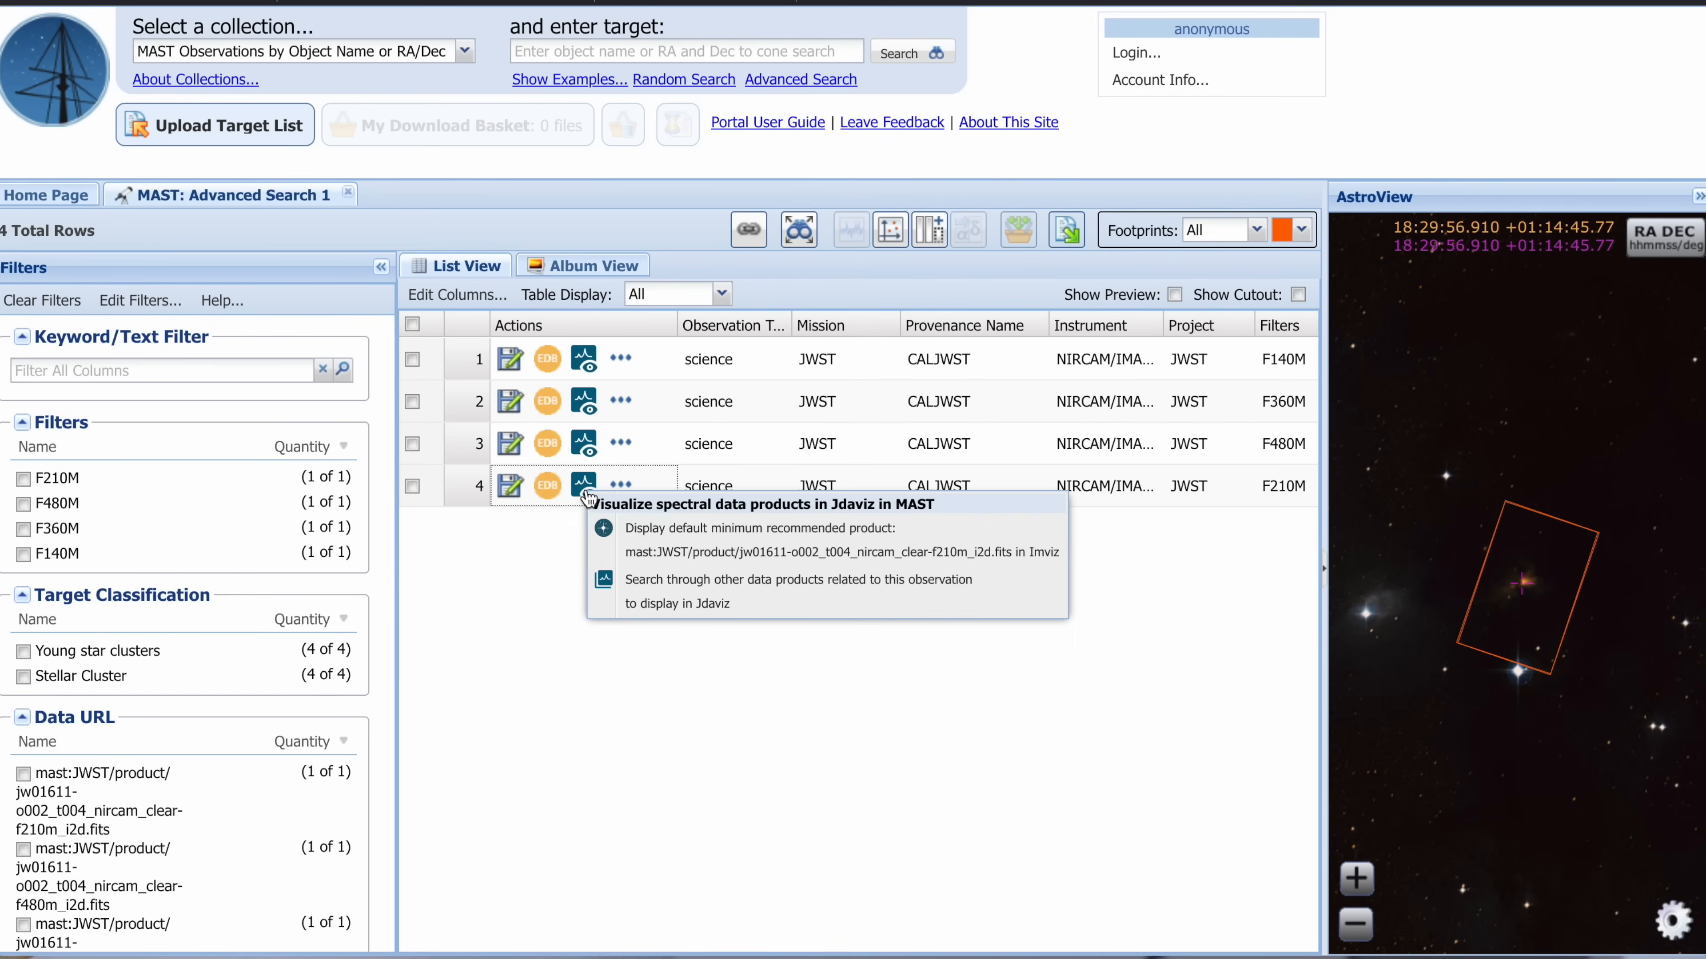
click(511, 489)
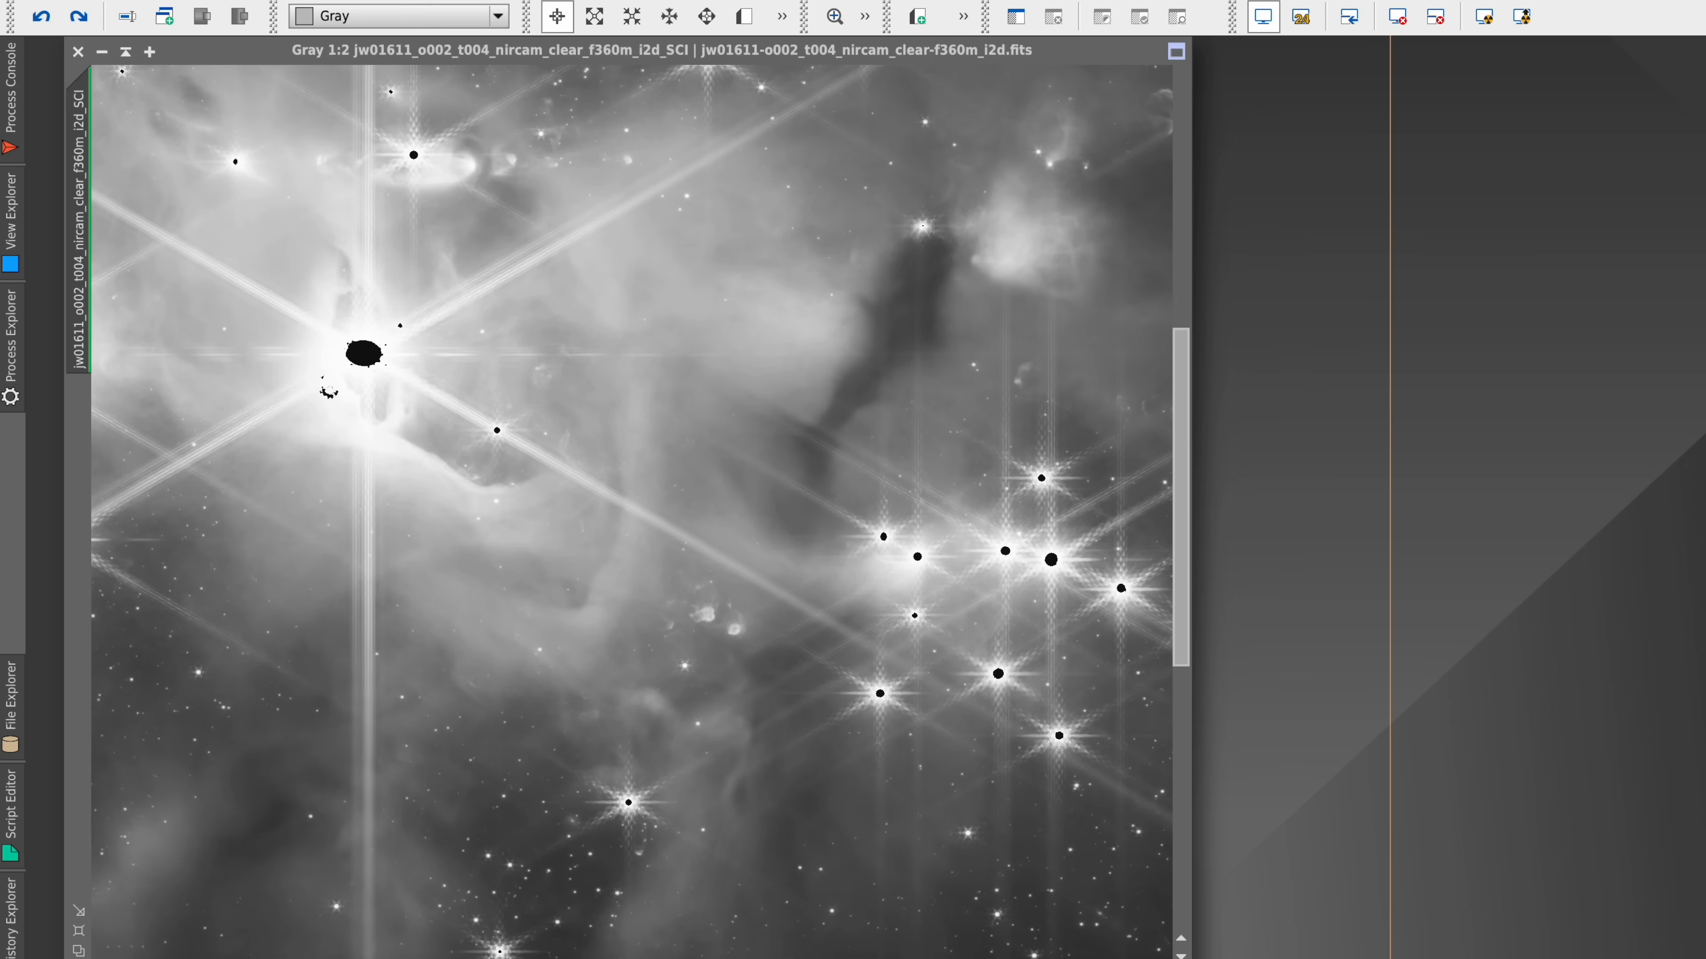
- Run the PixelClip script on the f360m image with a threshold of 0.000100 to fill the blown-out star cores
click(586, 0)
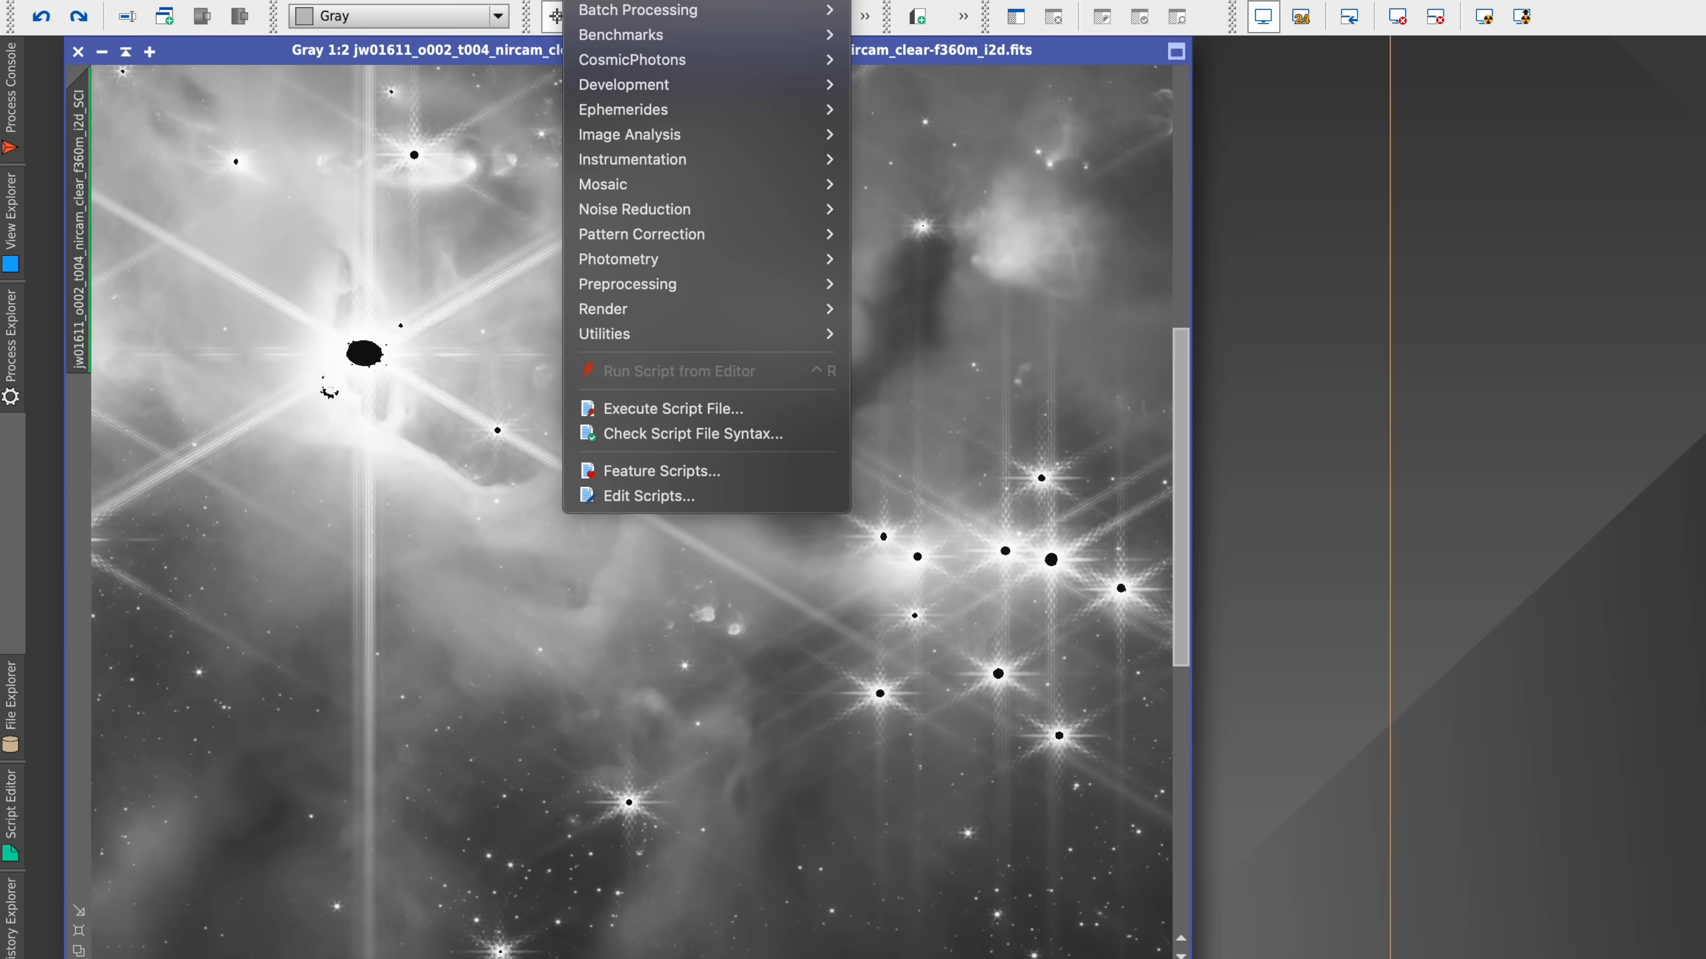
mouse_move(726, 334)
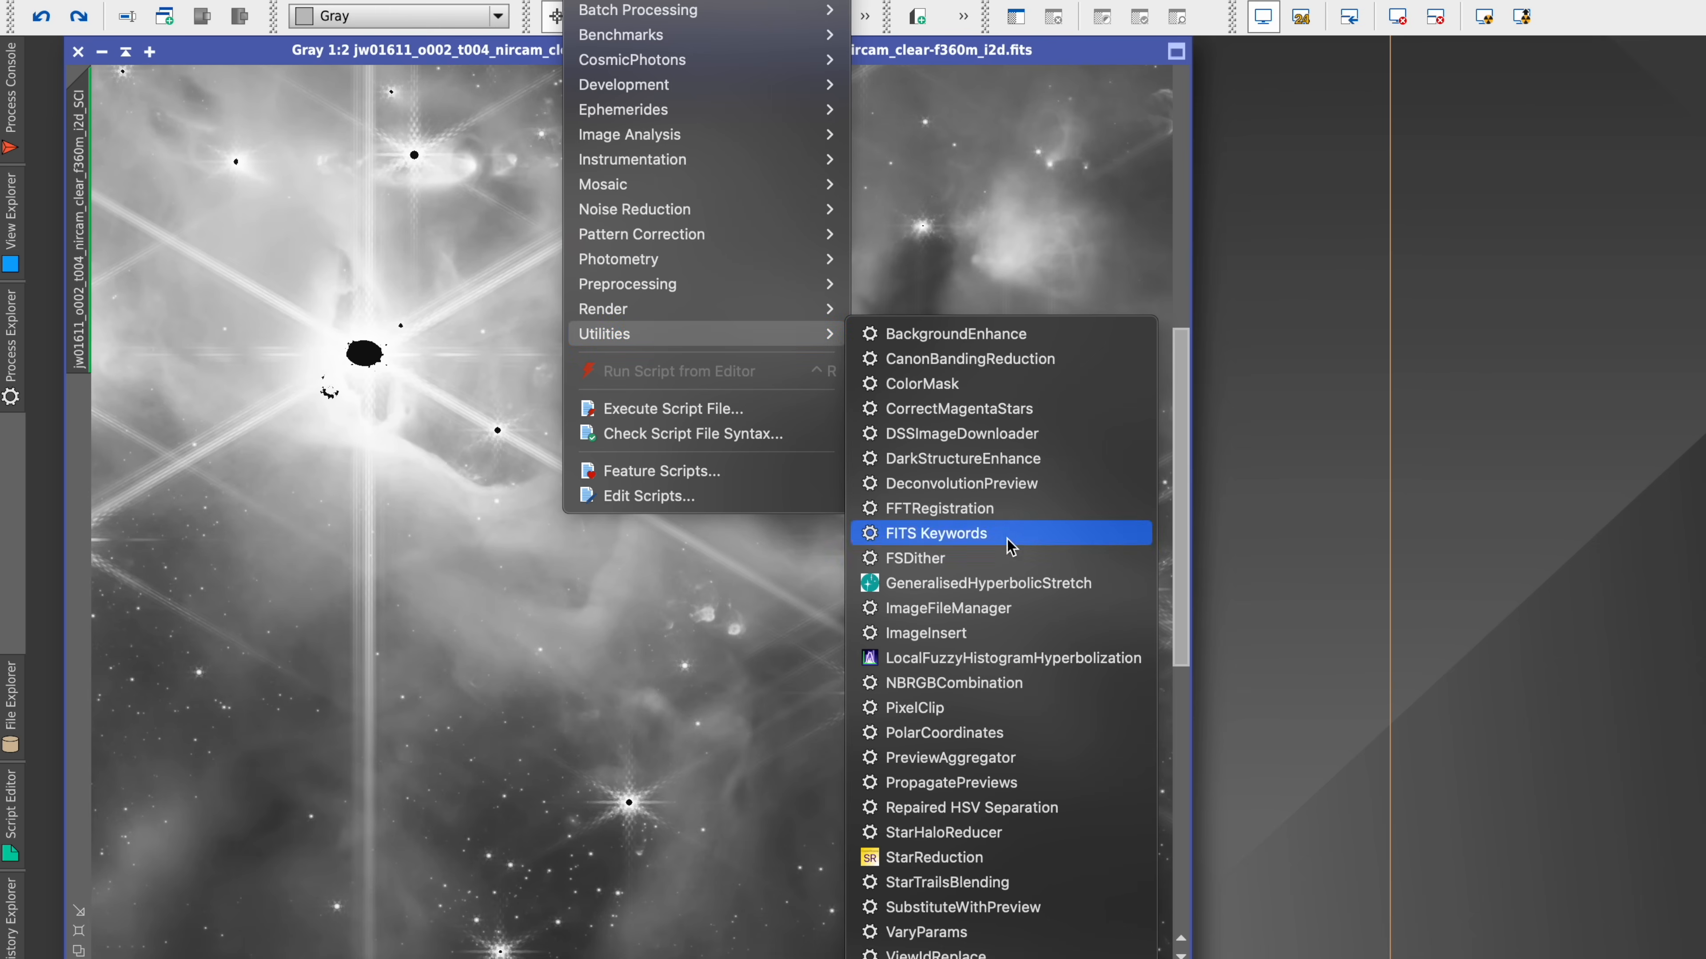
click(1009, 710)
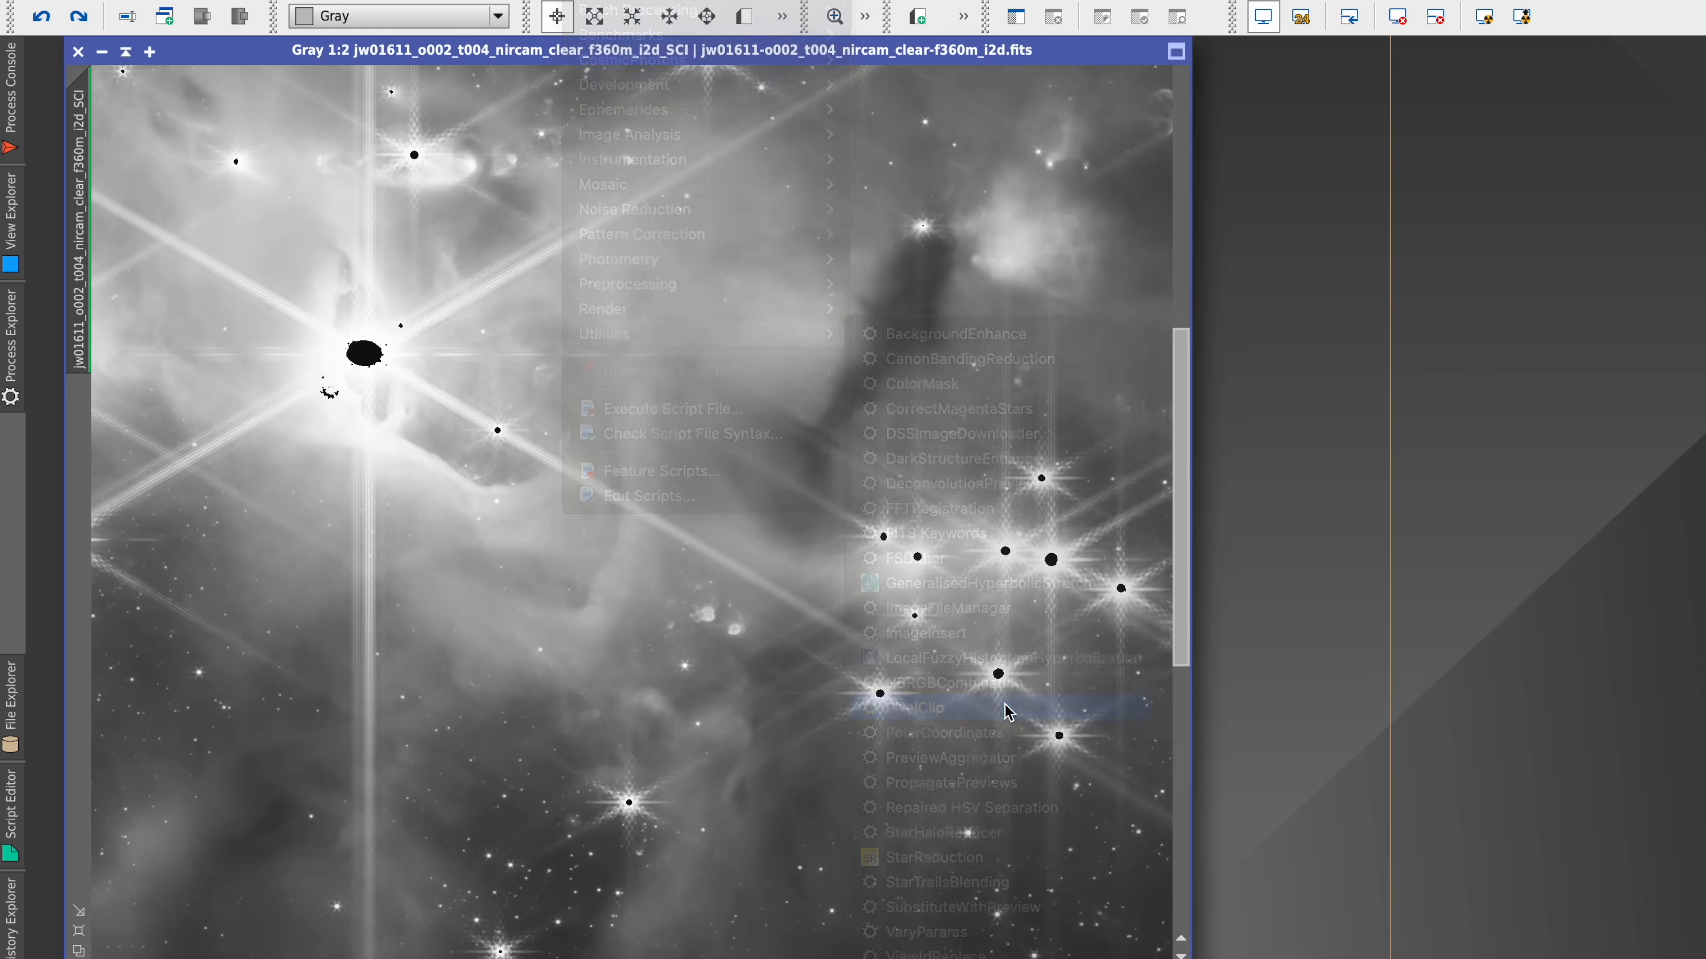
drag(963, 386, 1032, 153)
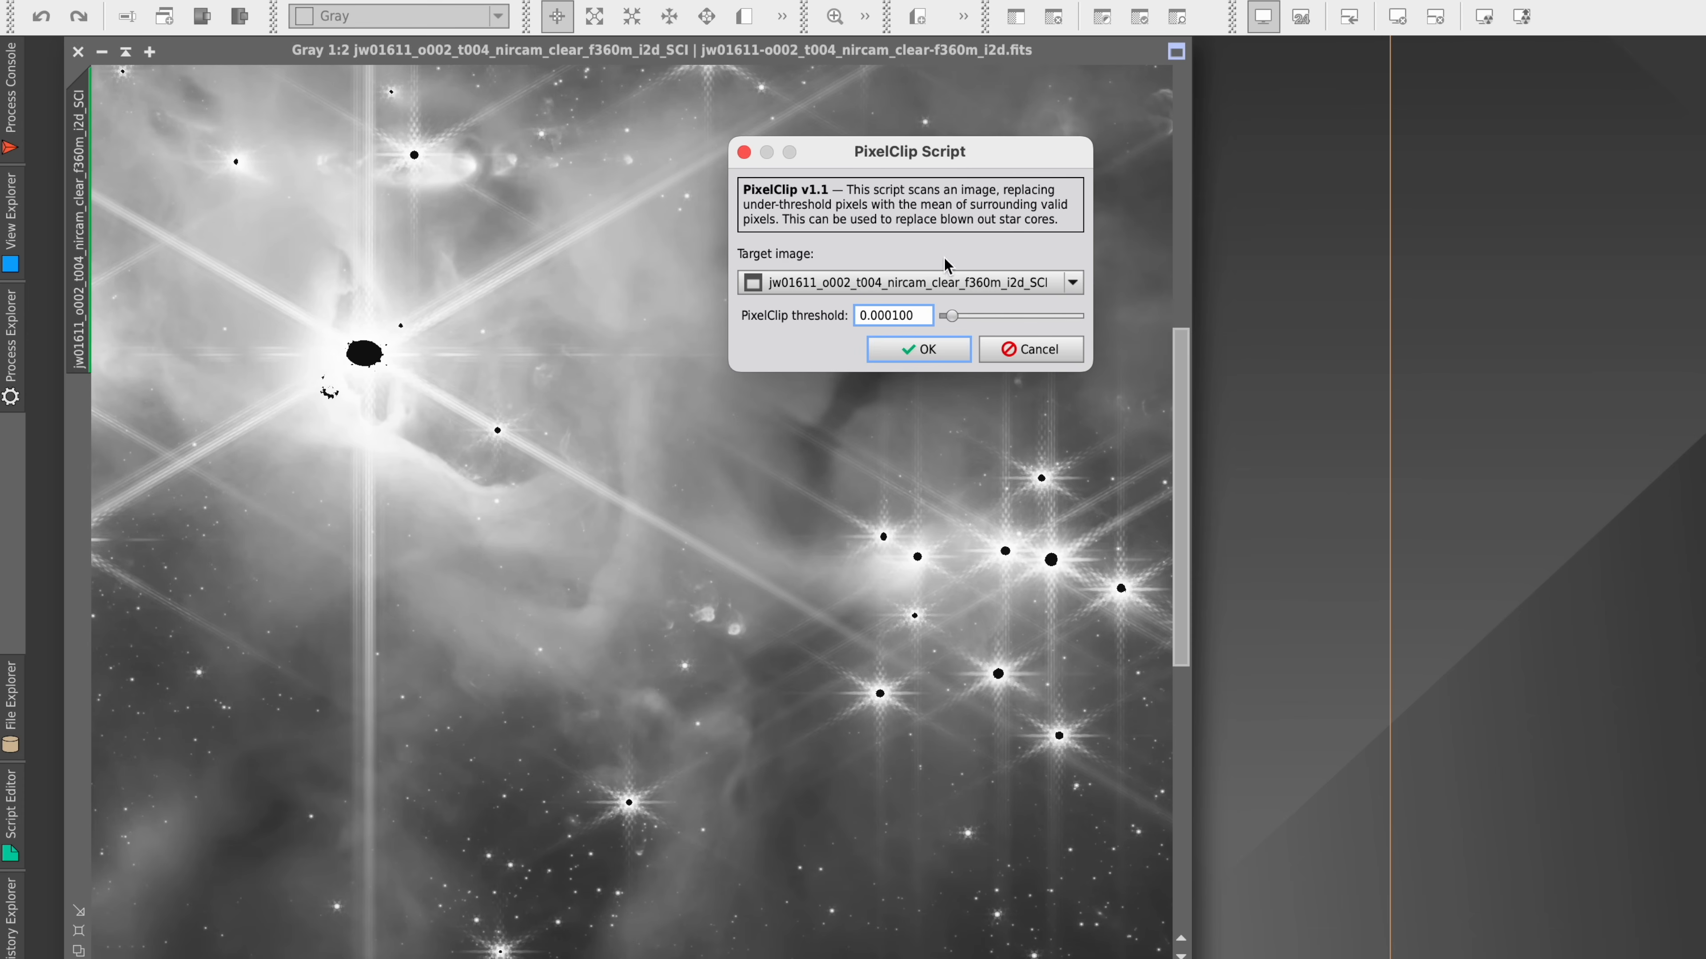
click(944, 351)
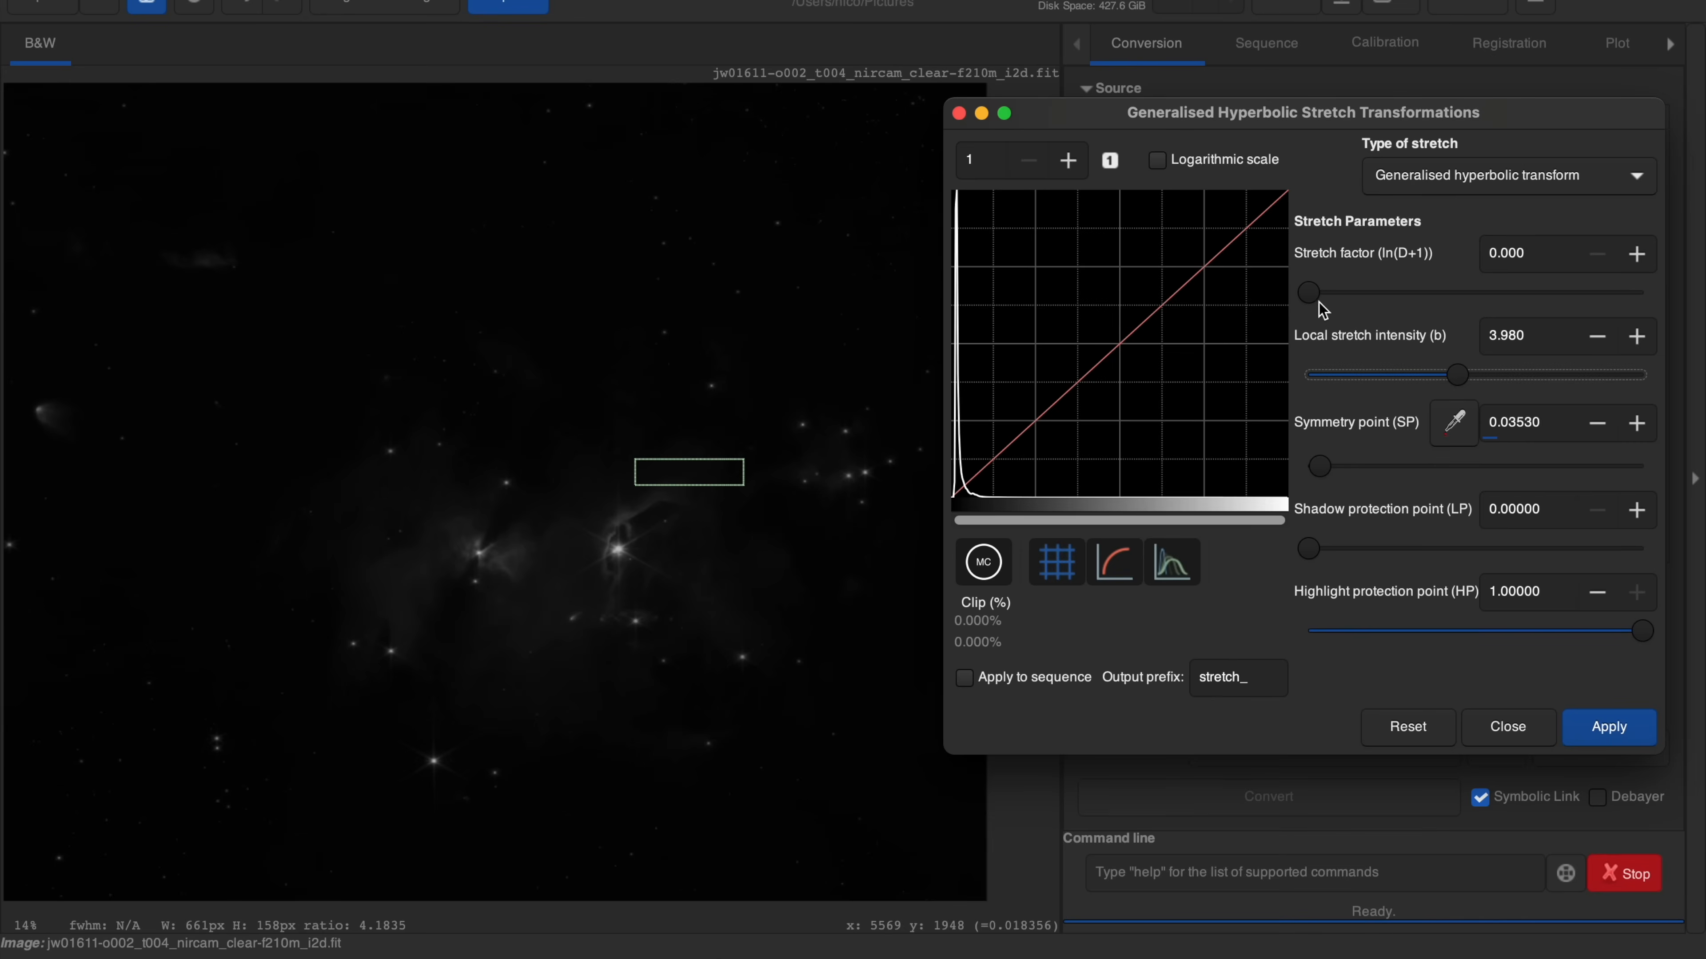
- In Siril's Generalised Hyperbolic Stretch, set the f210m image's stretch factor to about 1.361 and slightly lower the local stretch intensity
drag(1311, 294, 1360, 300)
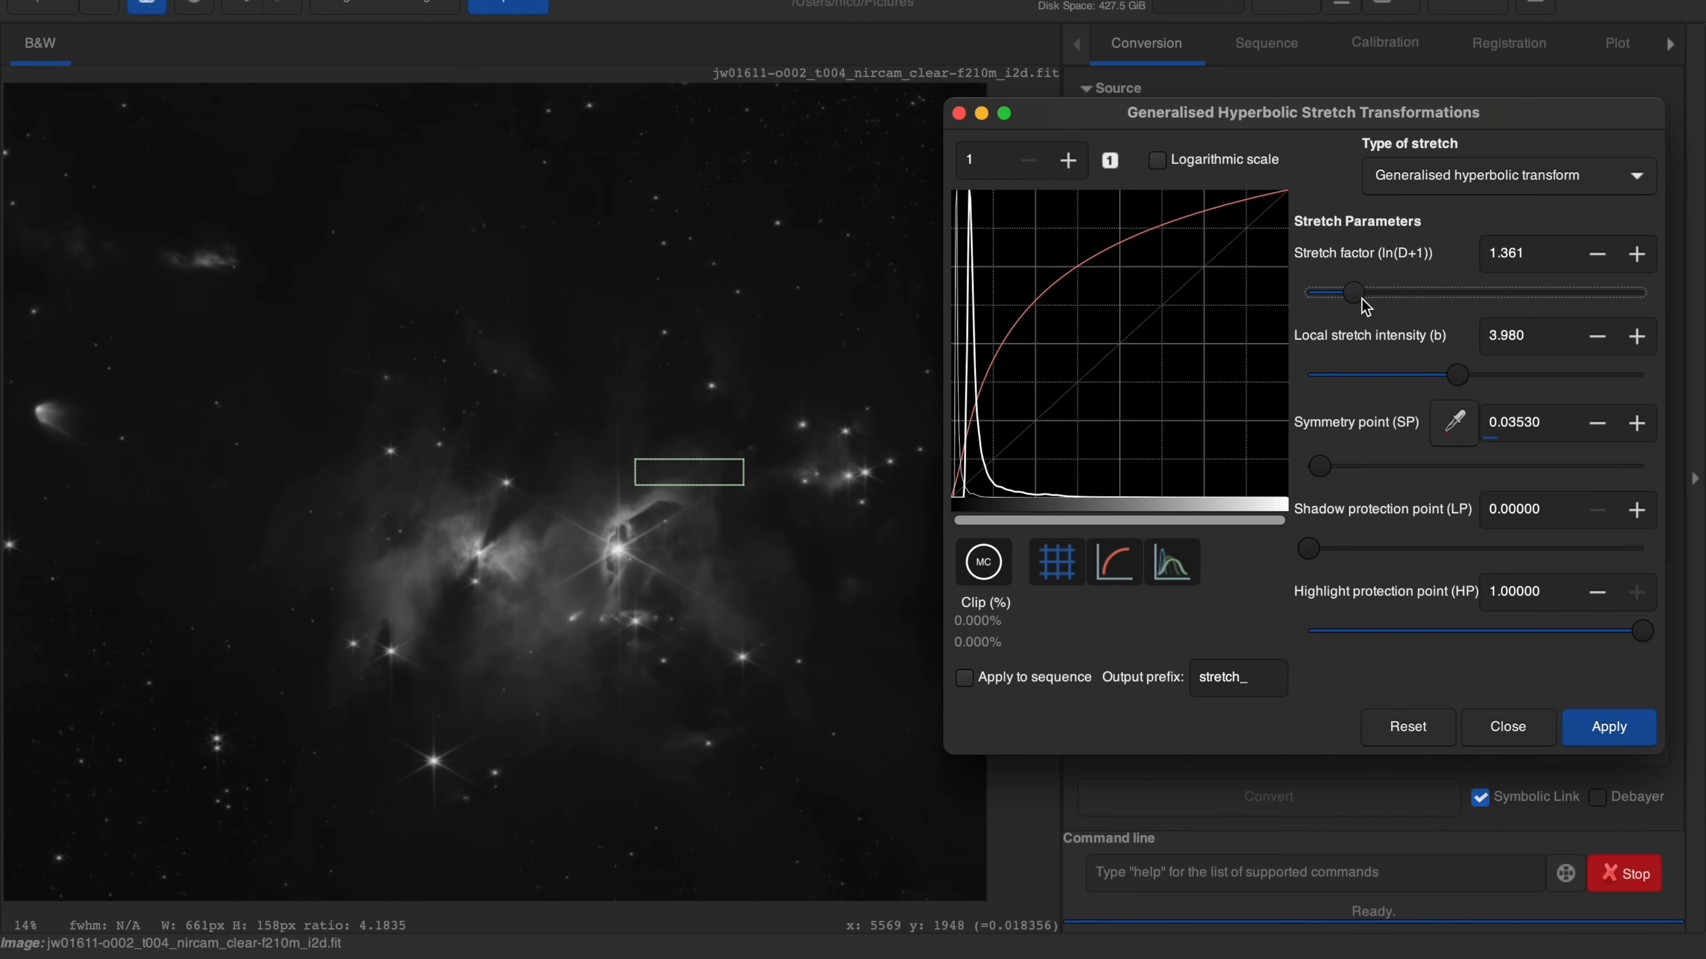
drag(1457, 374, 1447, 374)
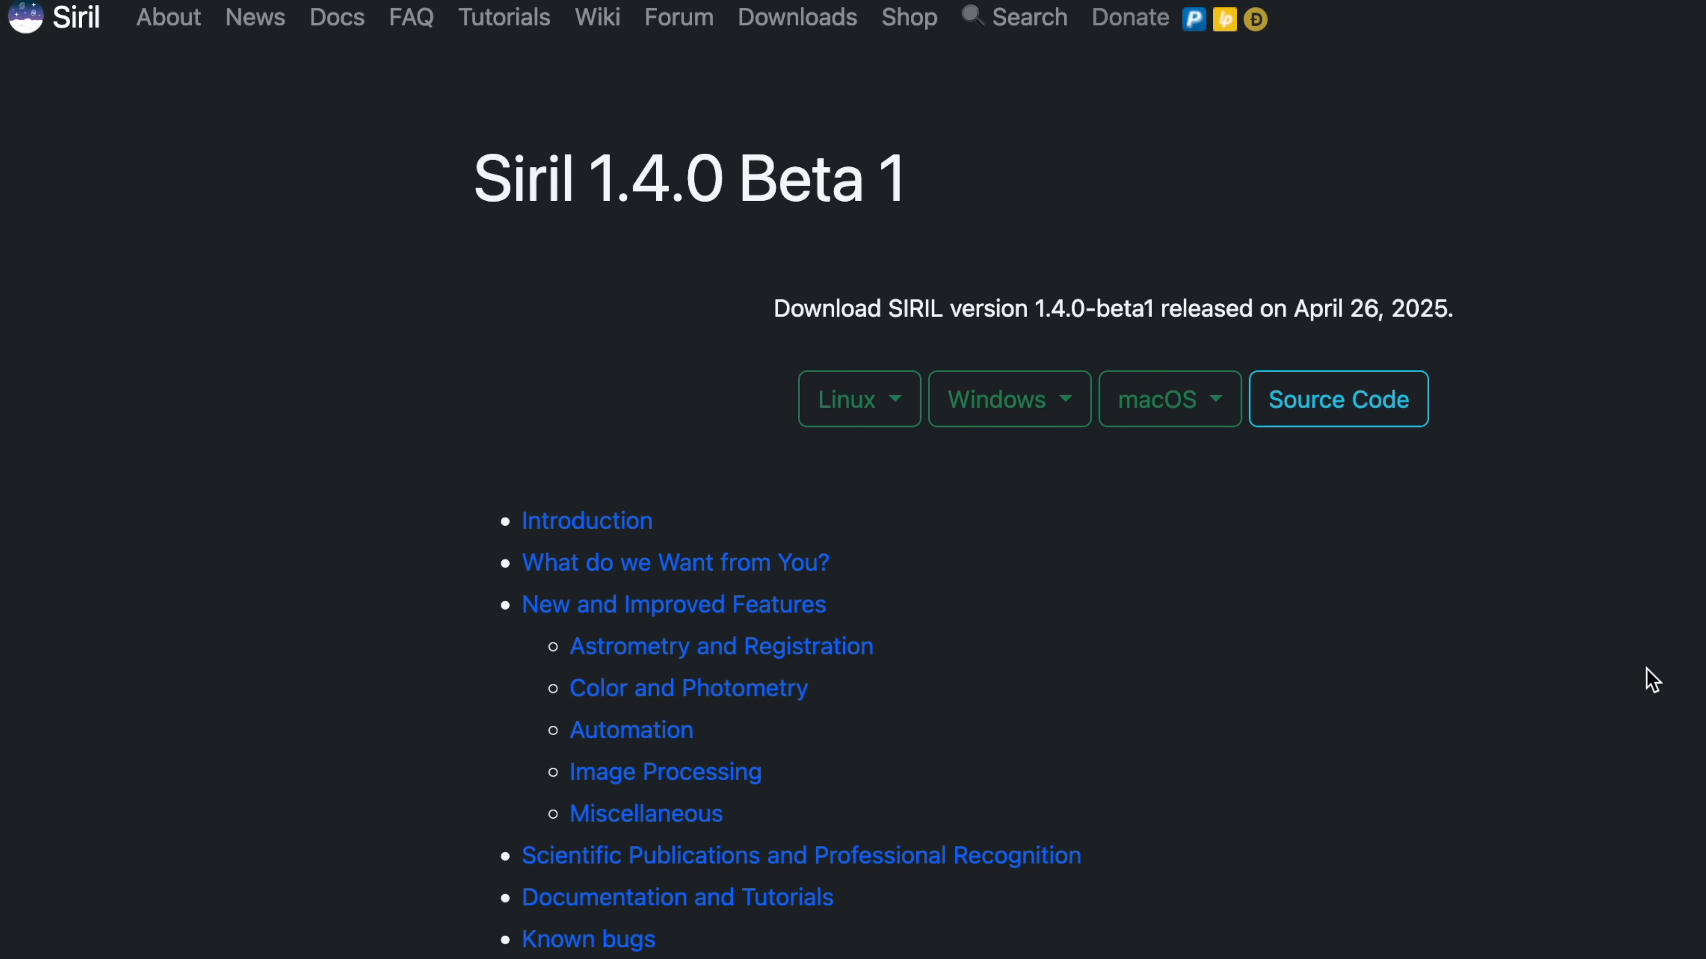
- Skim the Siril 1.4.0 Beta 1 release page, including its introduction and new features
scroll(1316, 692, down, 20)
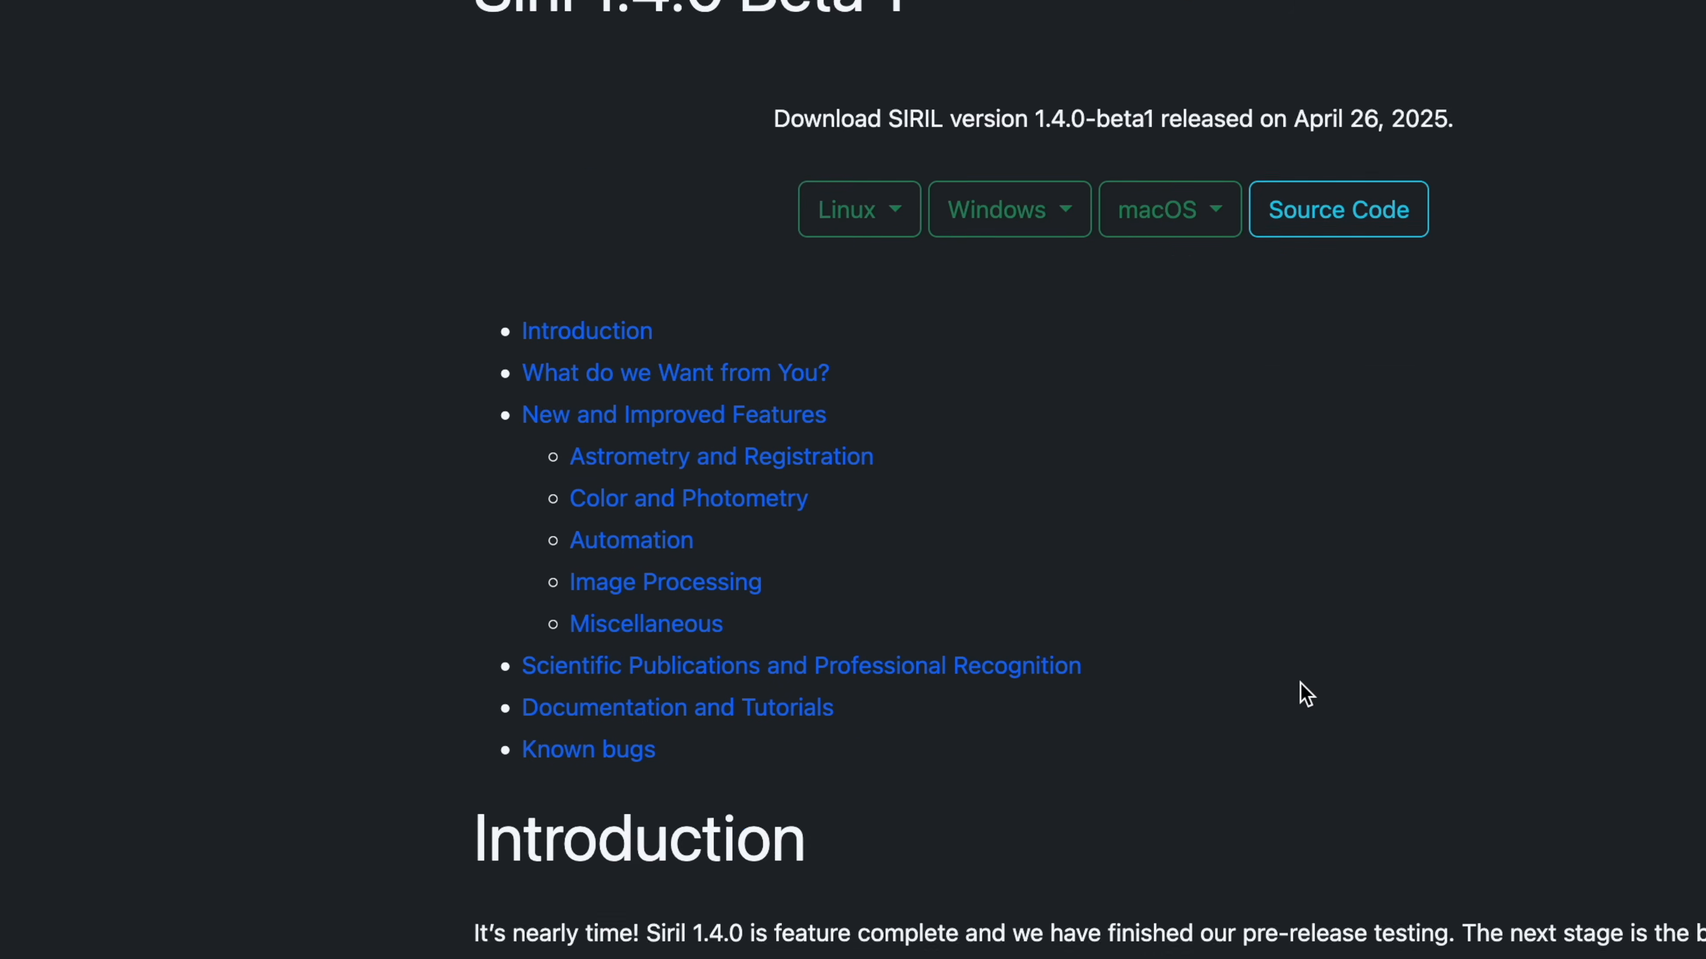
scroll(1301, 685, down, 20)
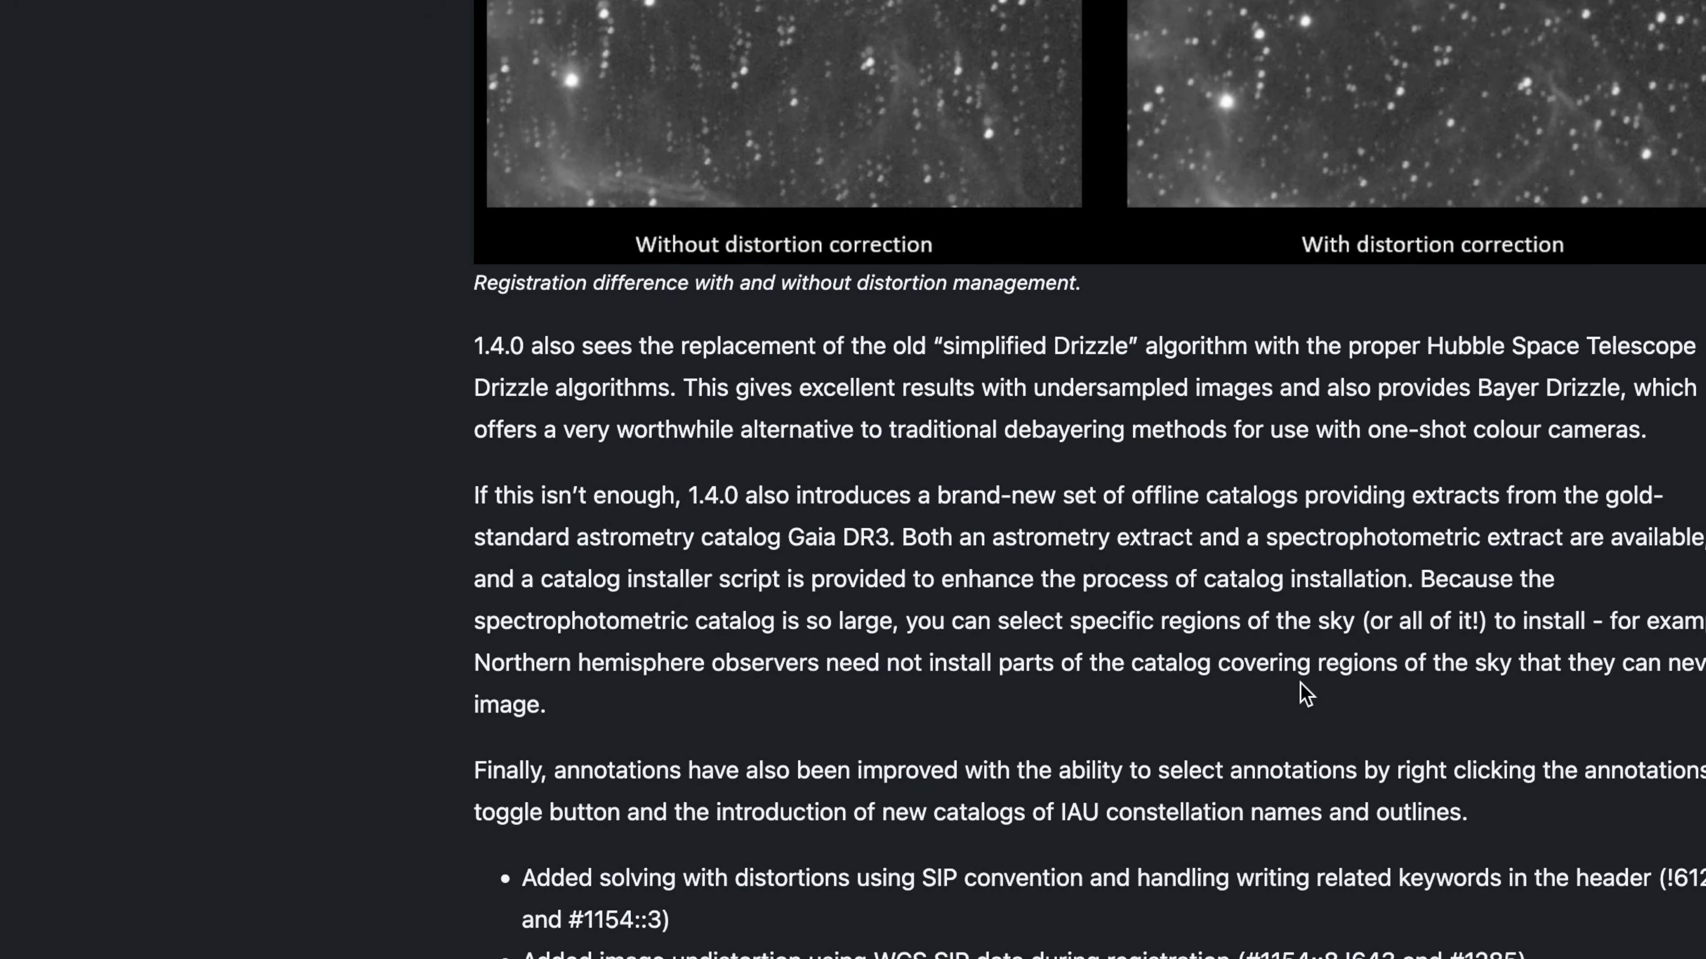
scroll(1243, 676, up, 20)
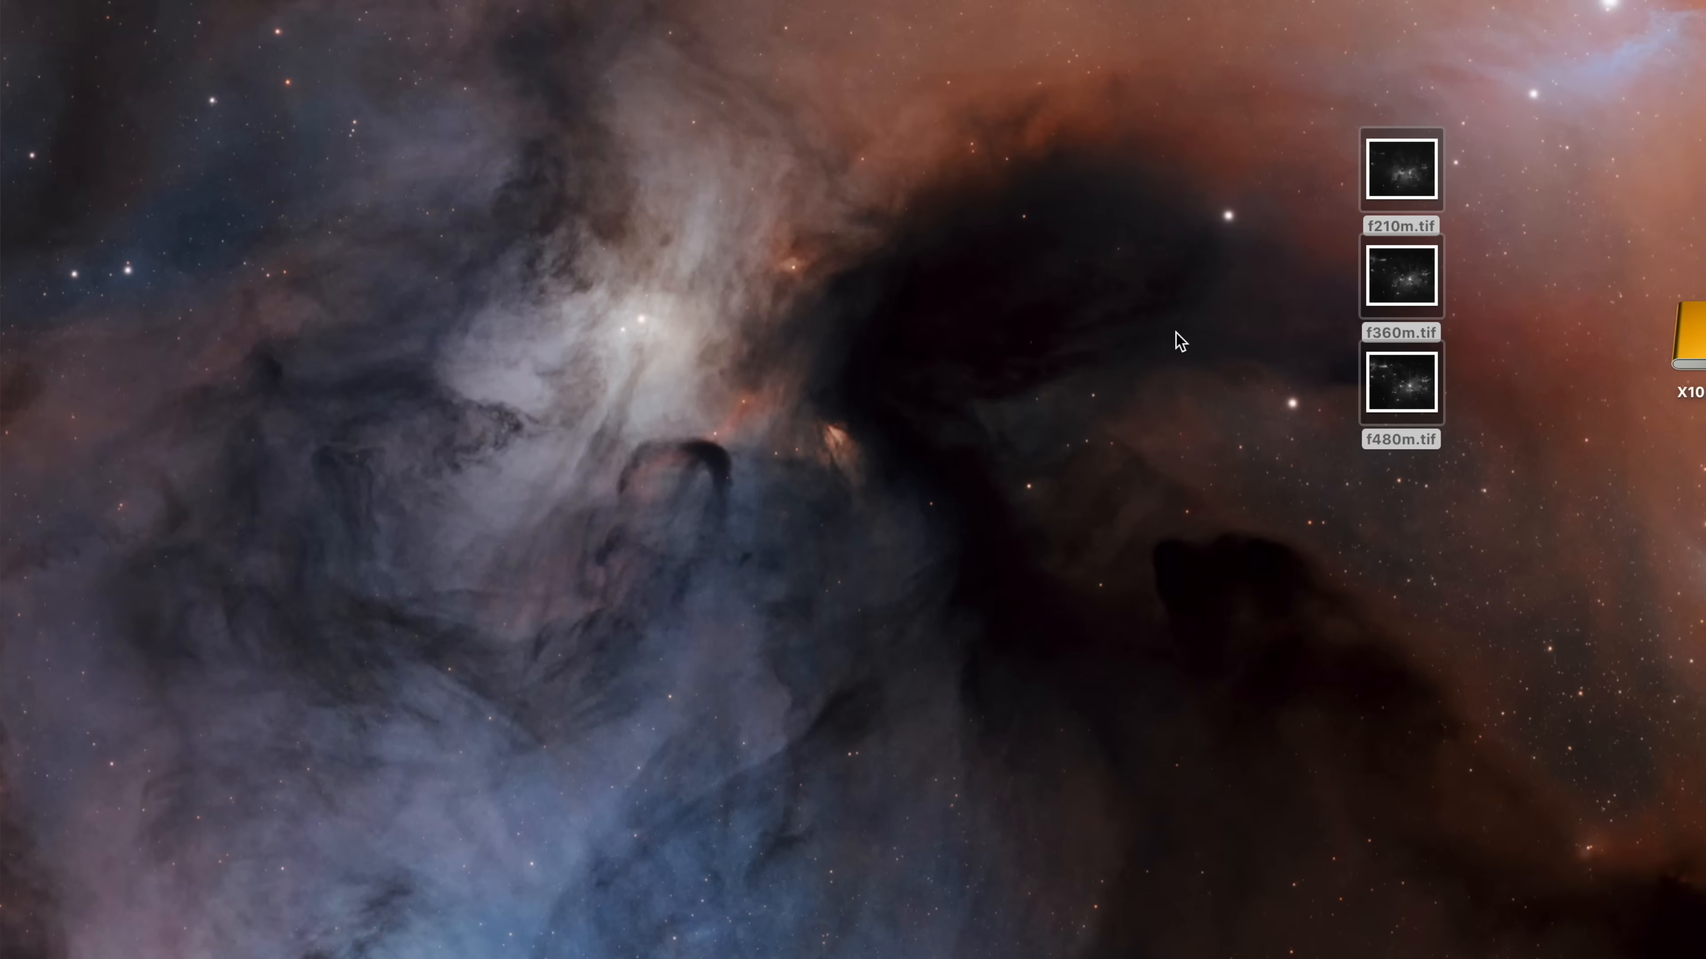
- Open the three desktop TIFF files together and view f210m.tif, f360m.tif and f480m.tif in turn
click(1414, 171)
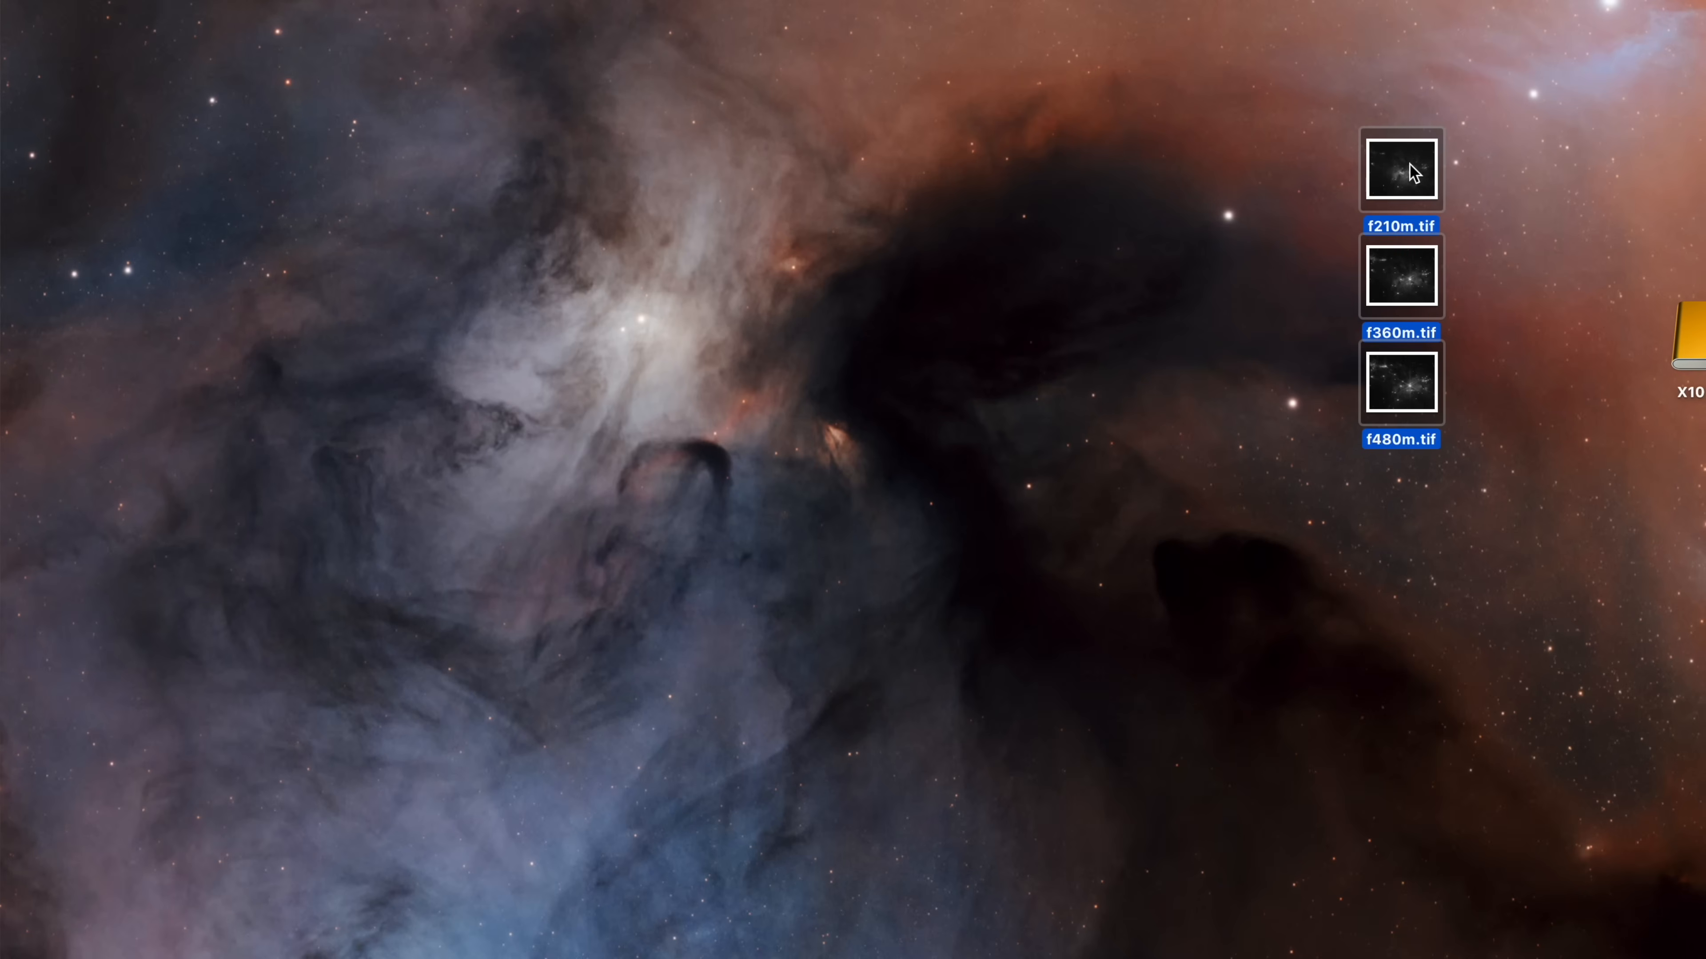
double_click(1408, 173)
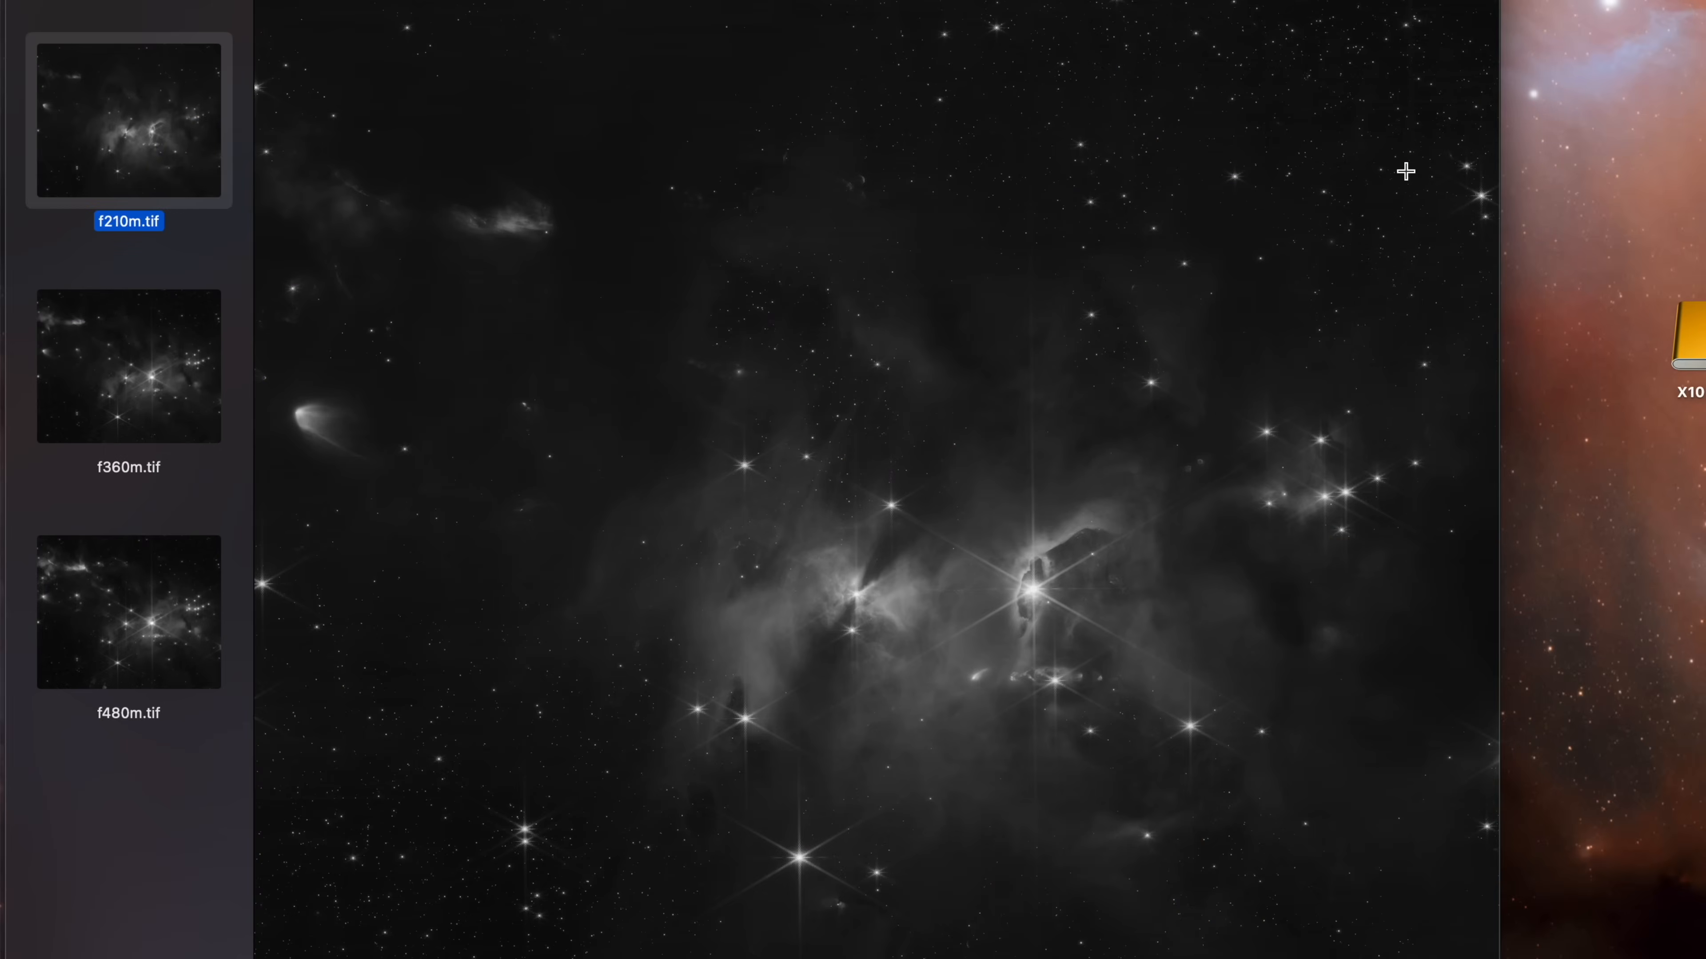
click(119, 349)
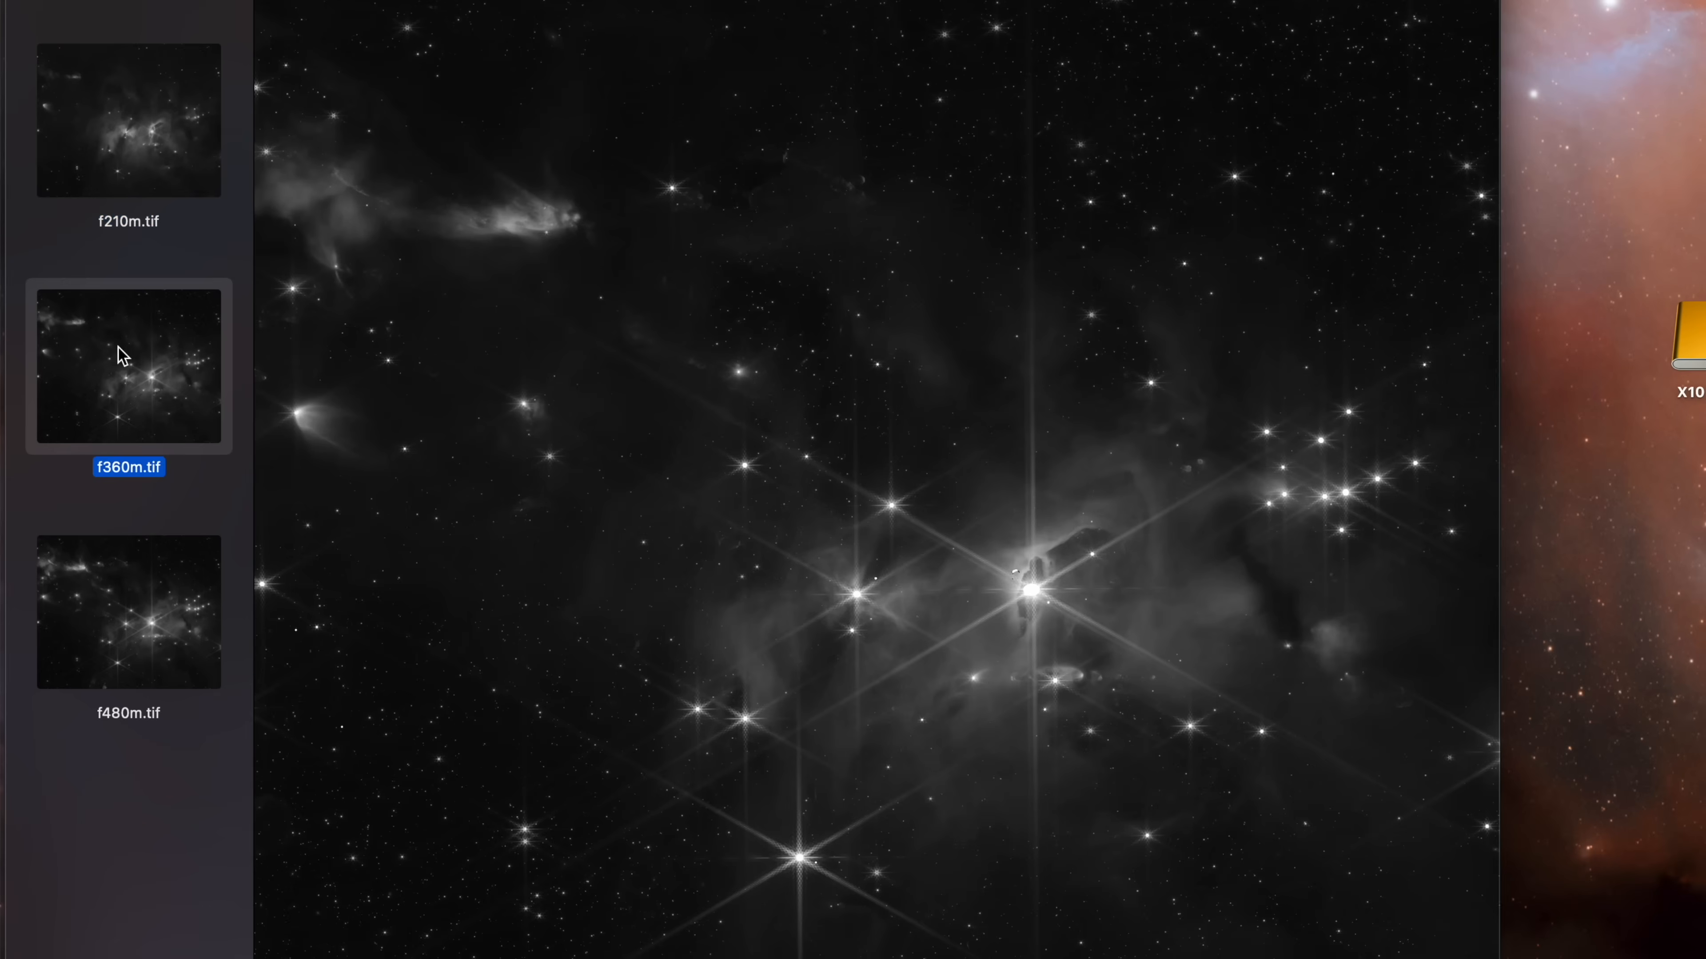
click(113, 602)
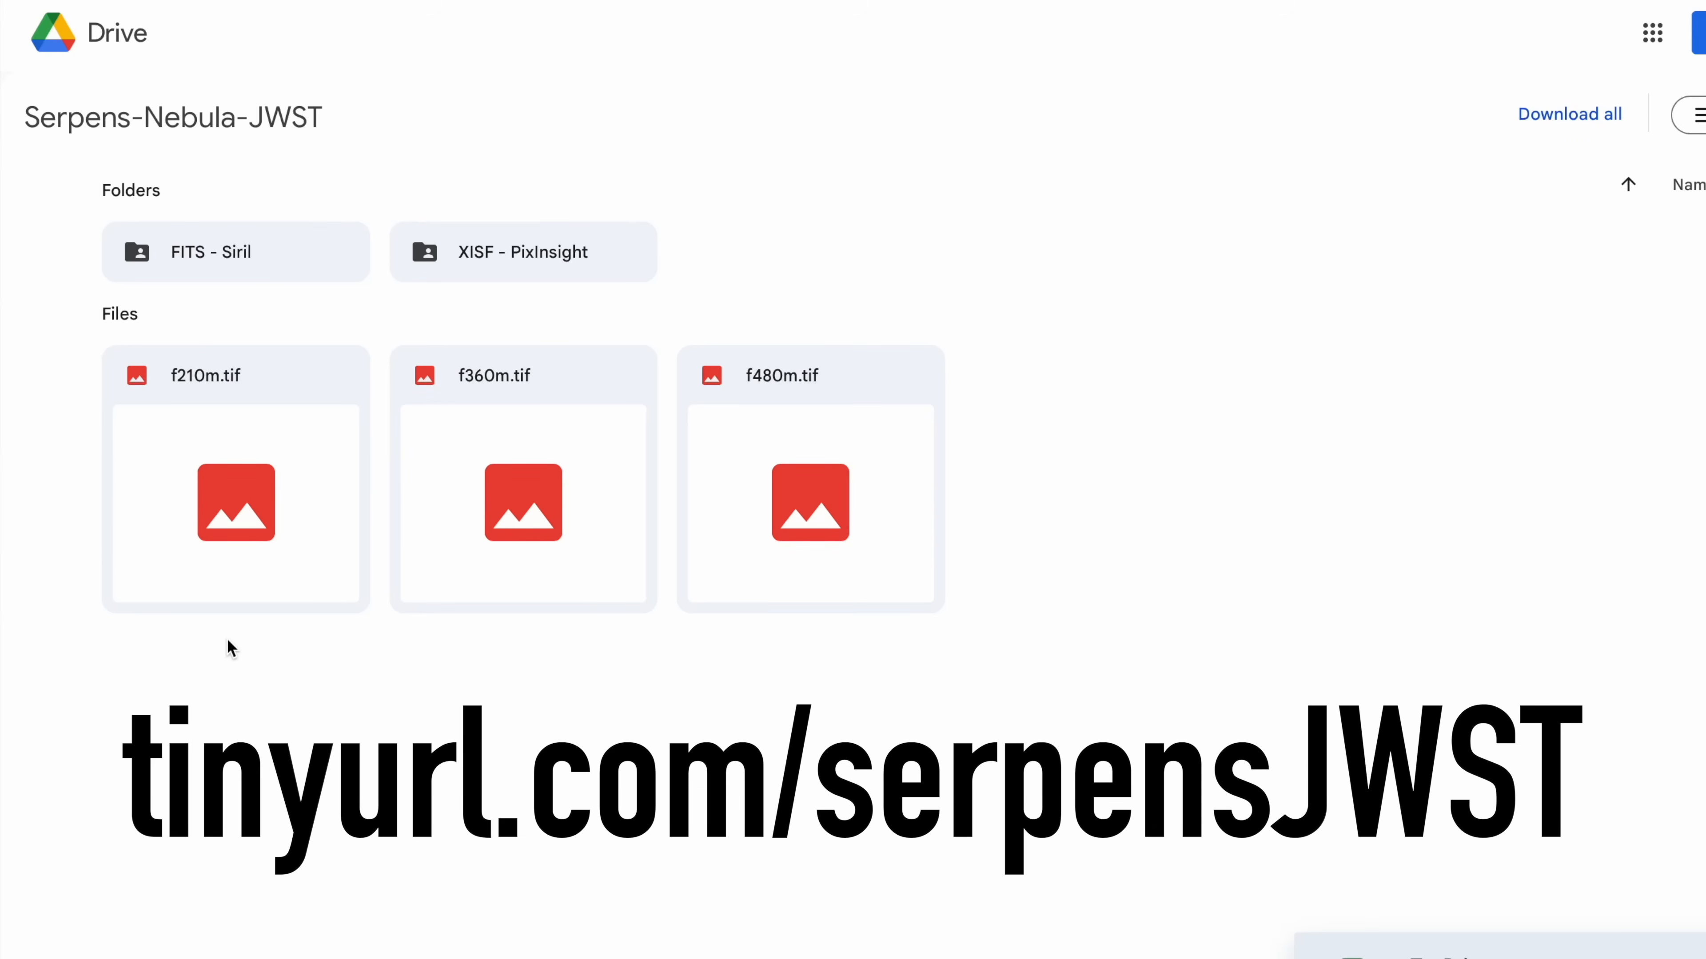
mouse_move(139, 437)
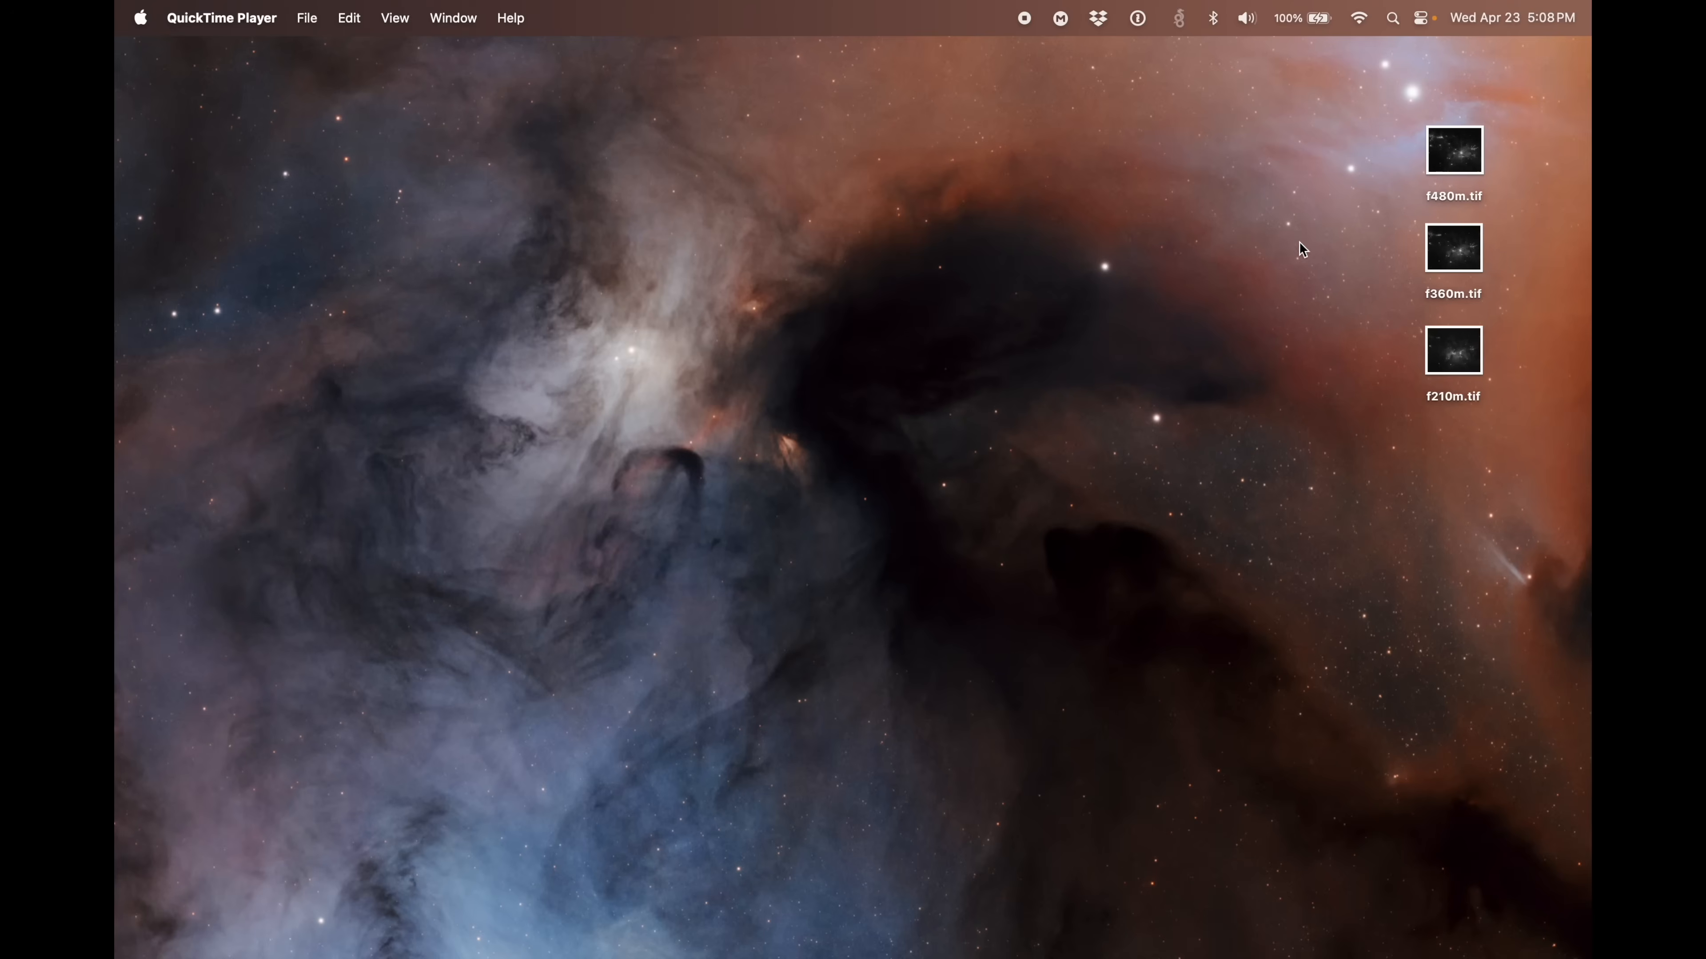
- Preview f480m.tif, f360m.tif and f210m.tif one by one with Quick Look from the desktop
click(1434, 164)
key(space)
key(space)
key(Down)
key(space)
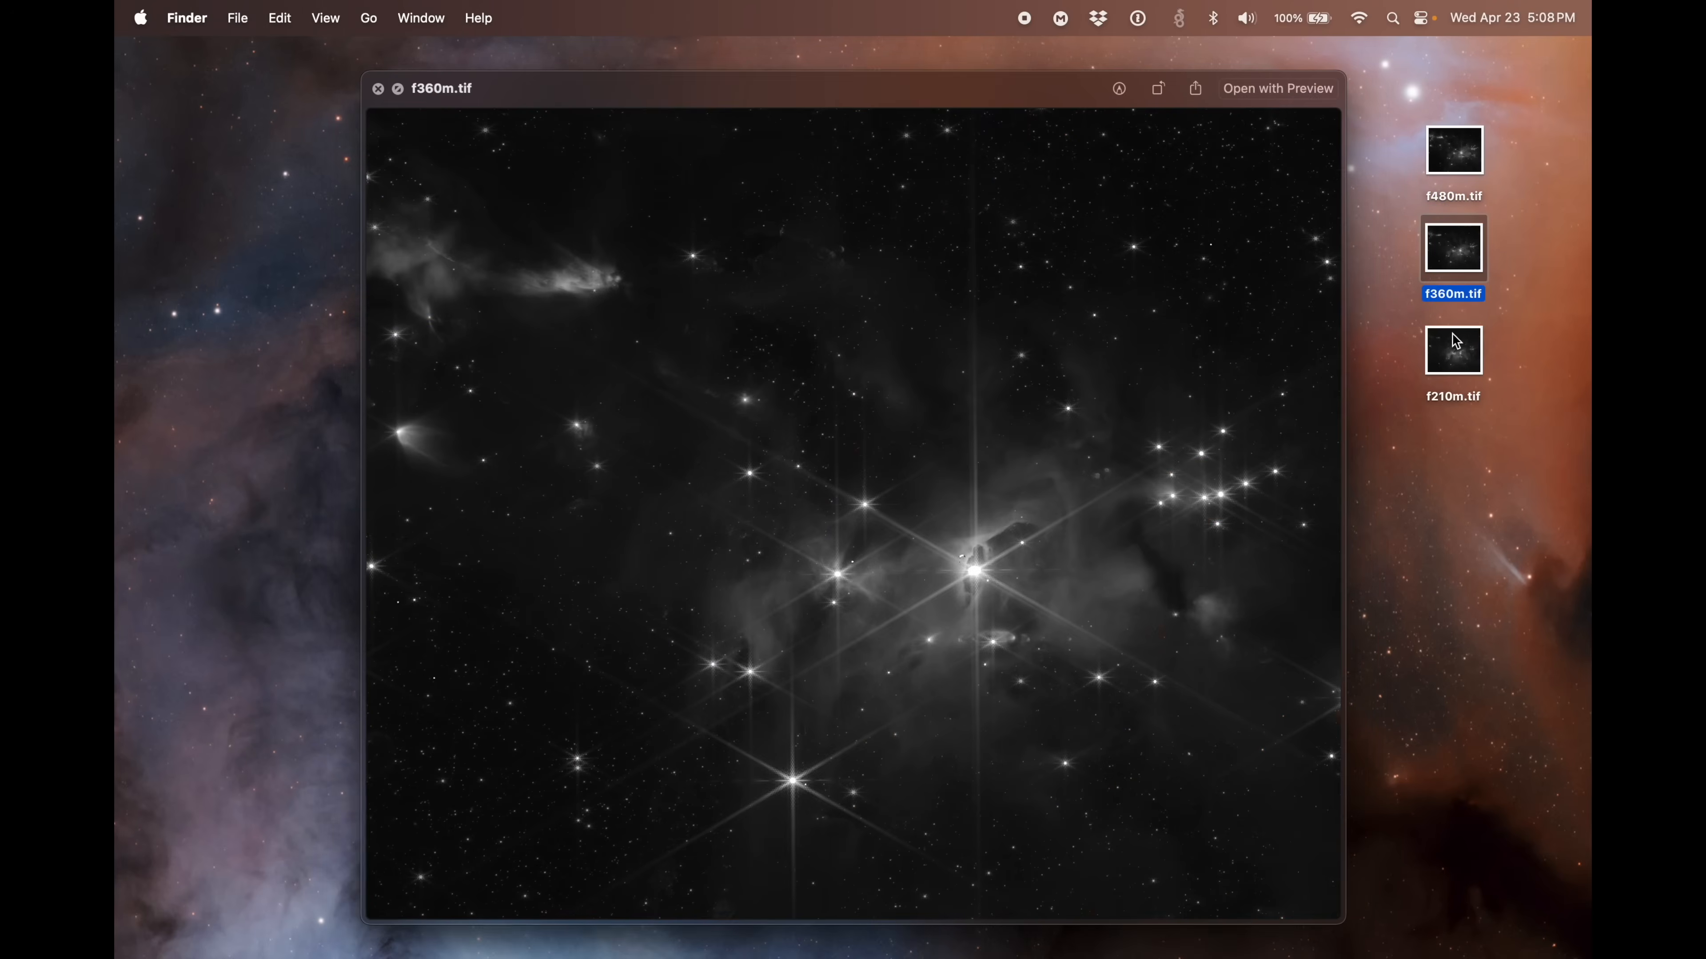
key(space)
key(Down)
key(space)
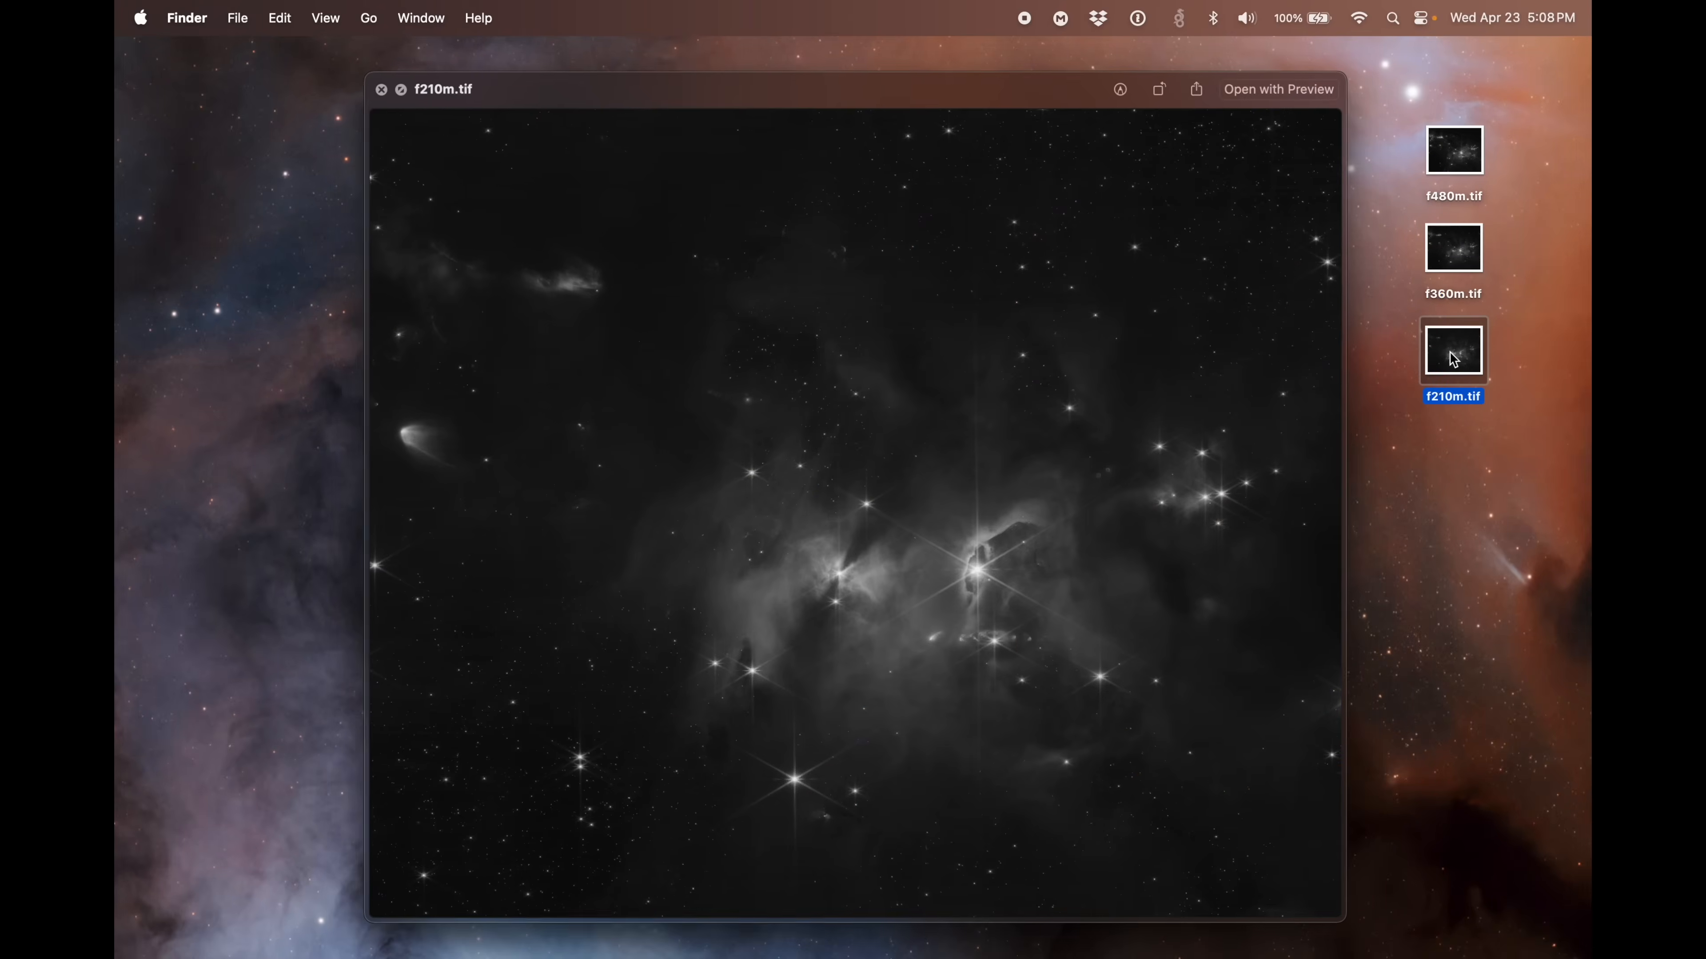
key(space)
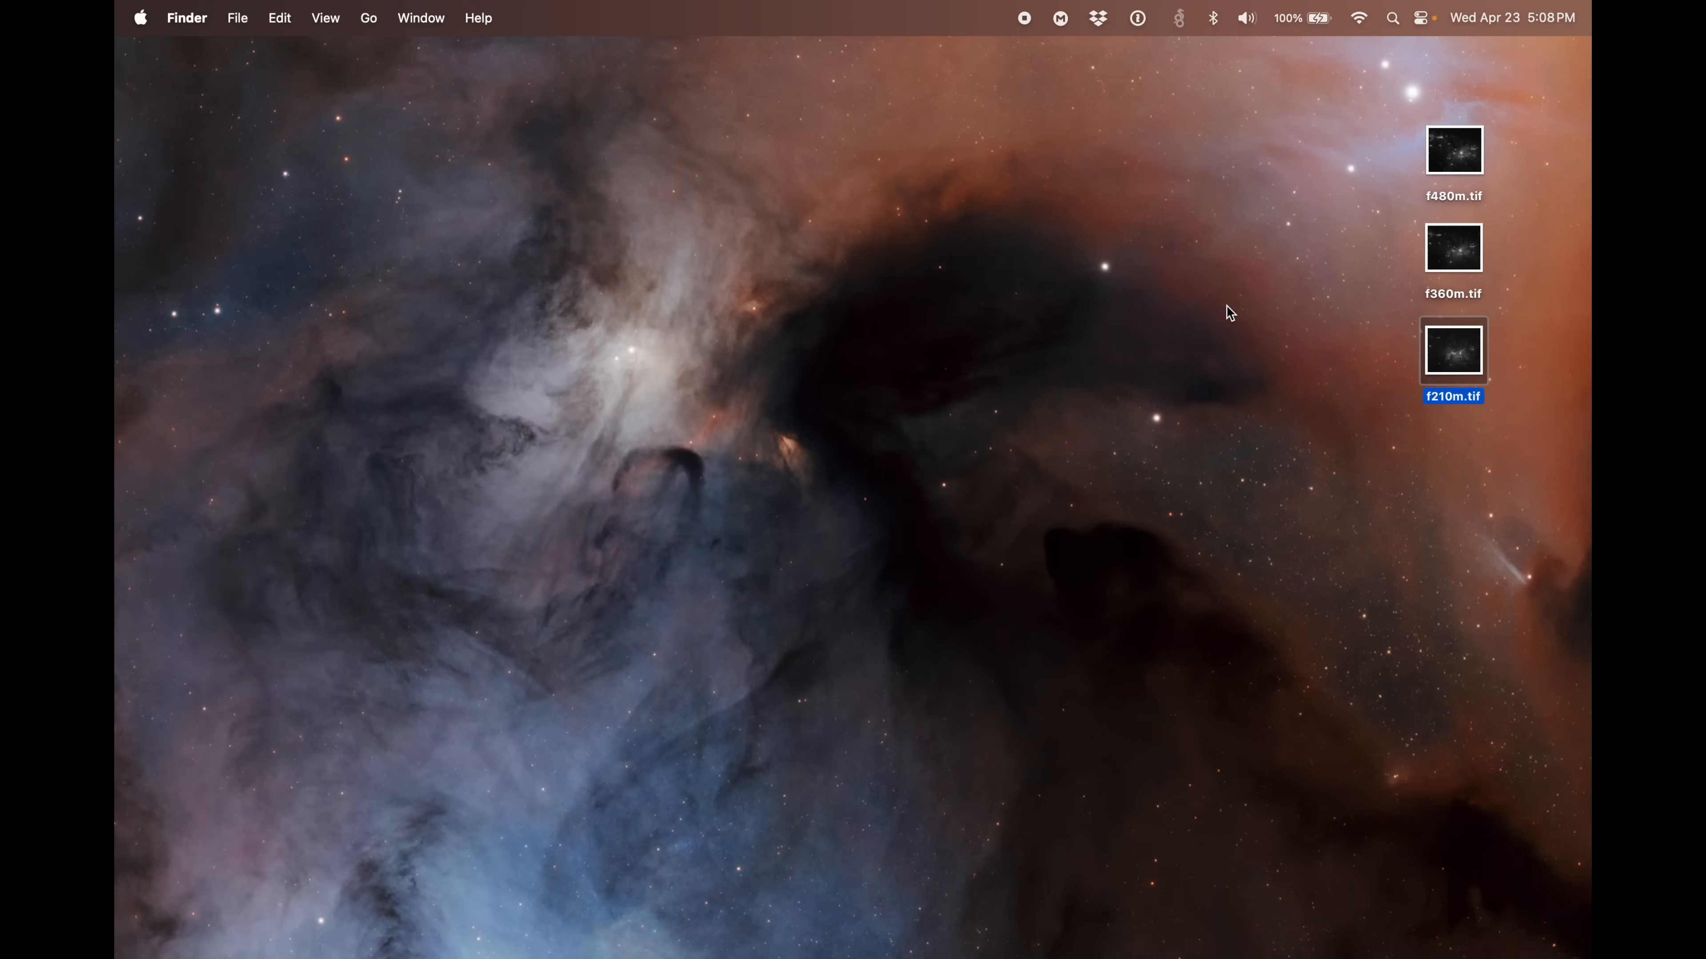
- Launch GIMP through a Spotlight search
key(super+space)
text(gim)
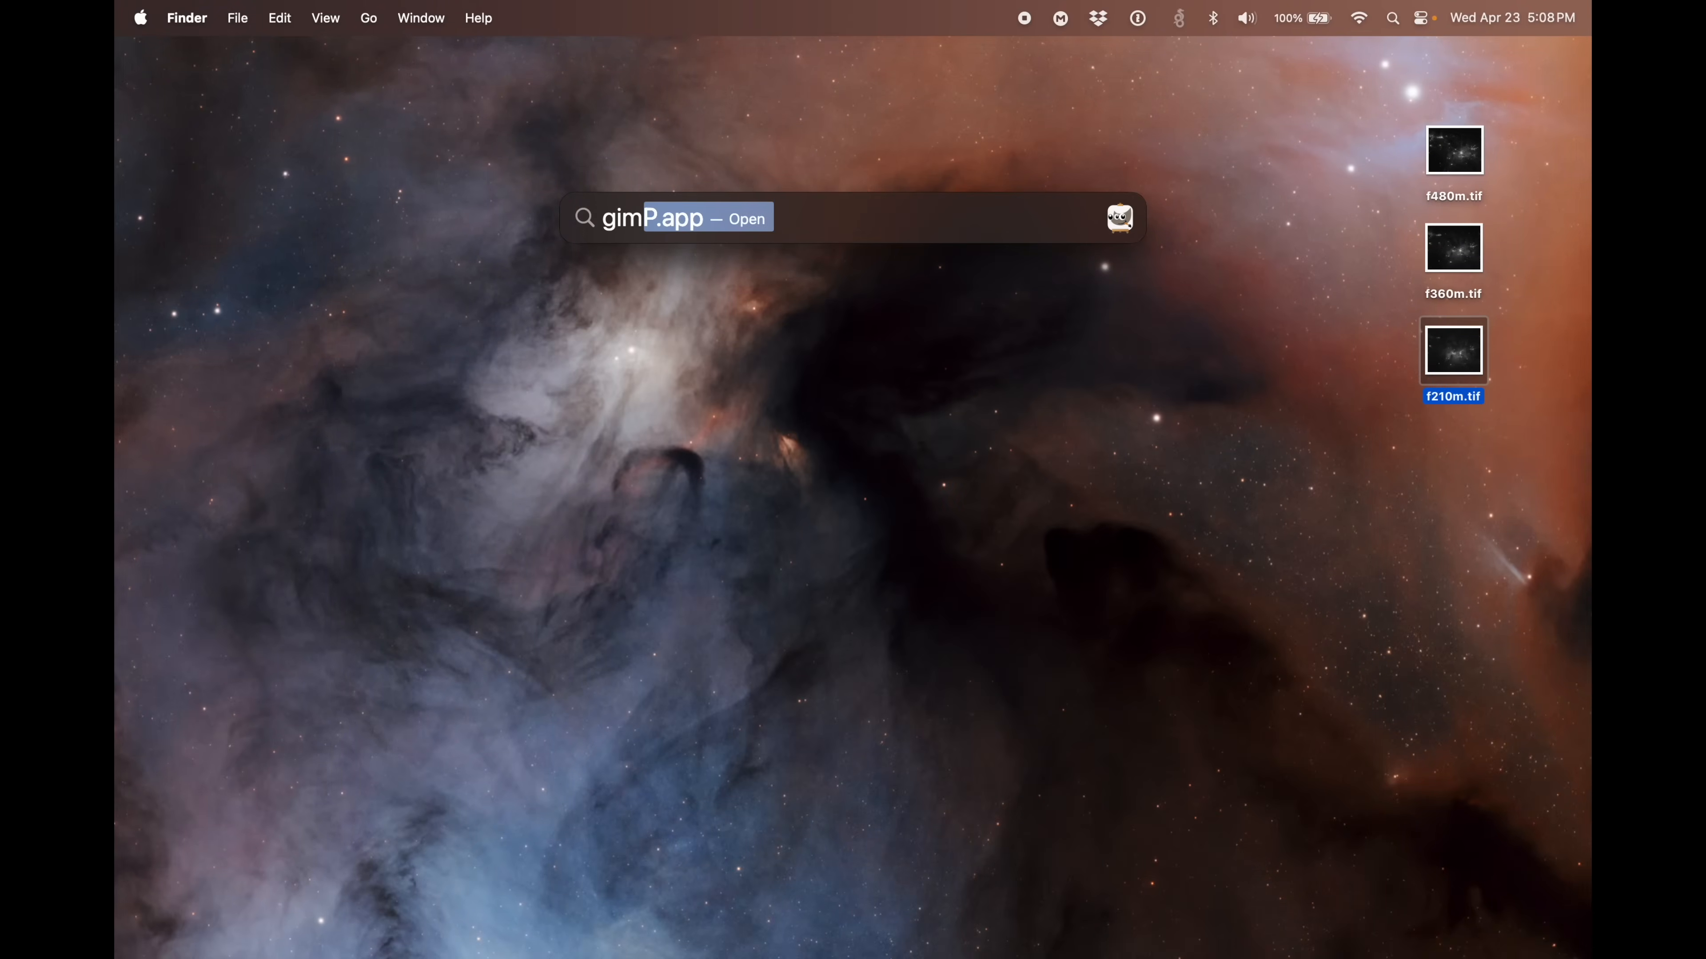
key(Return)
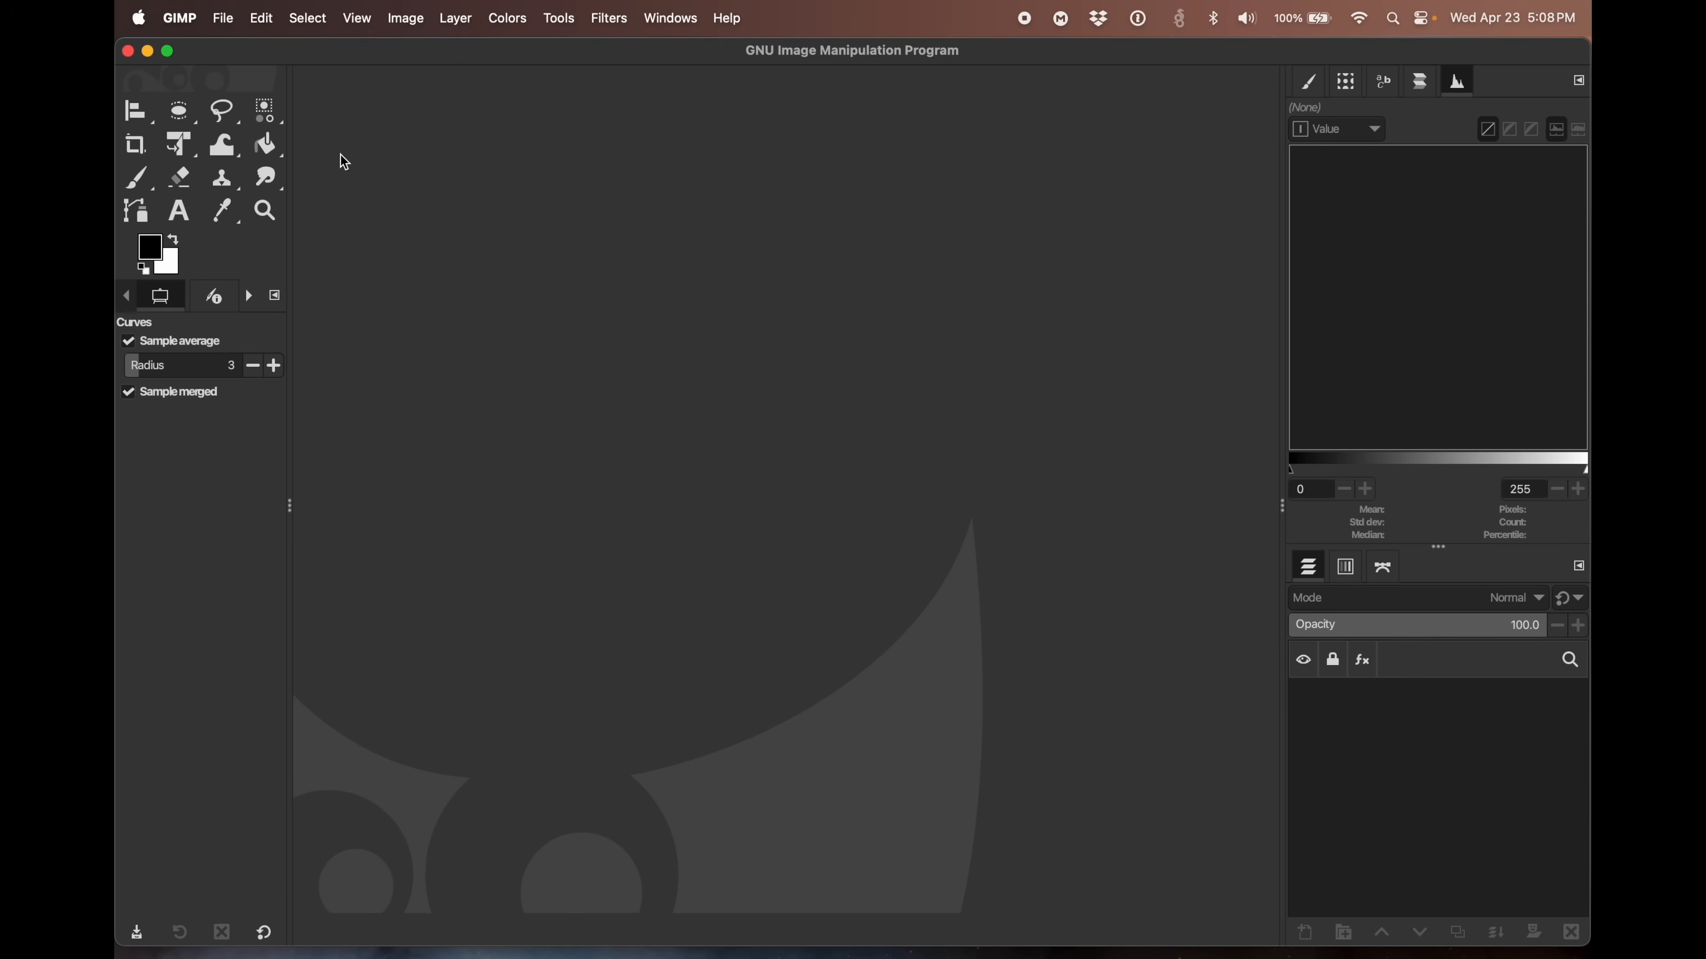
drag(315, 59, 315, 61)
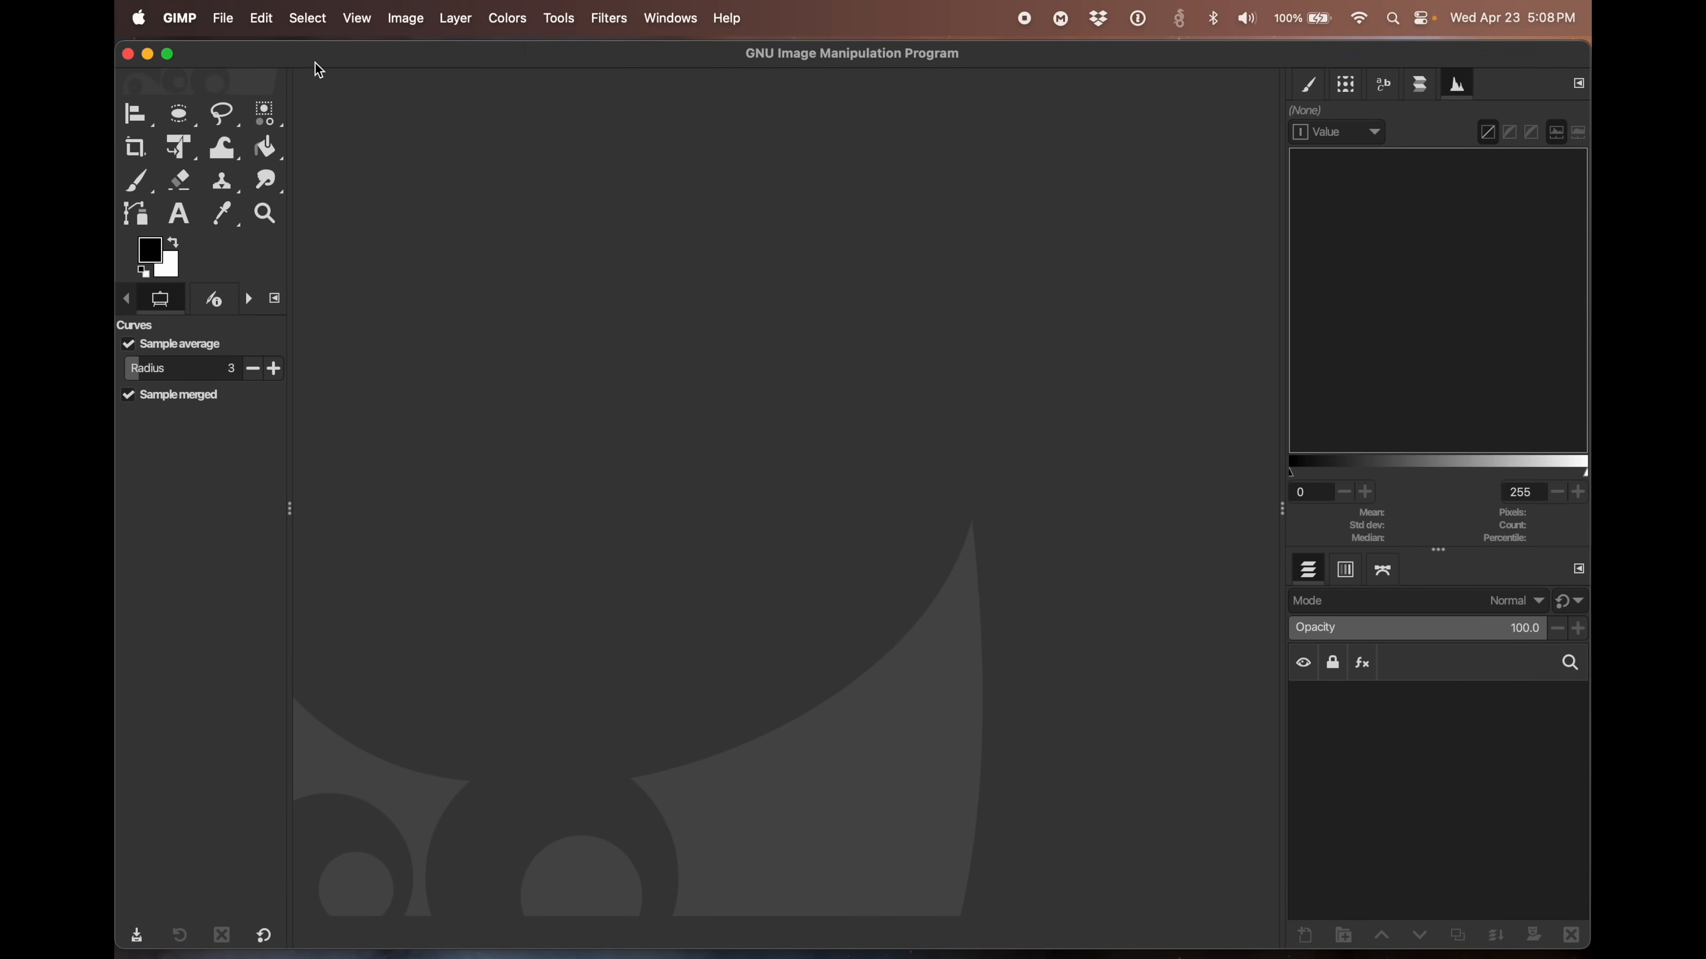
click(481, 8)
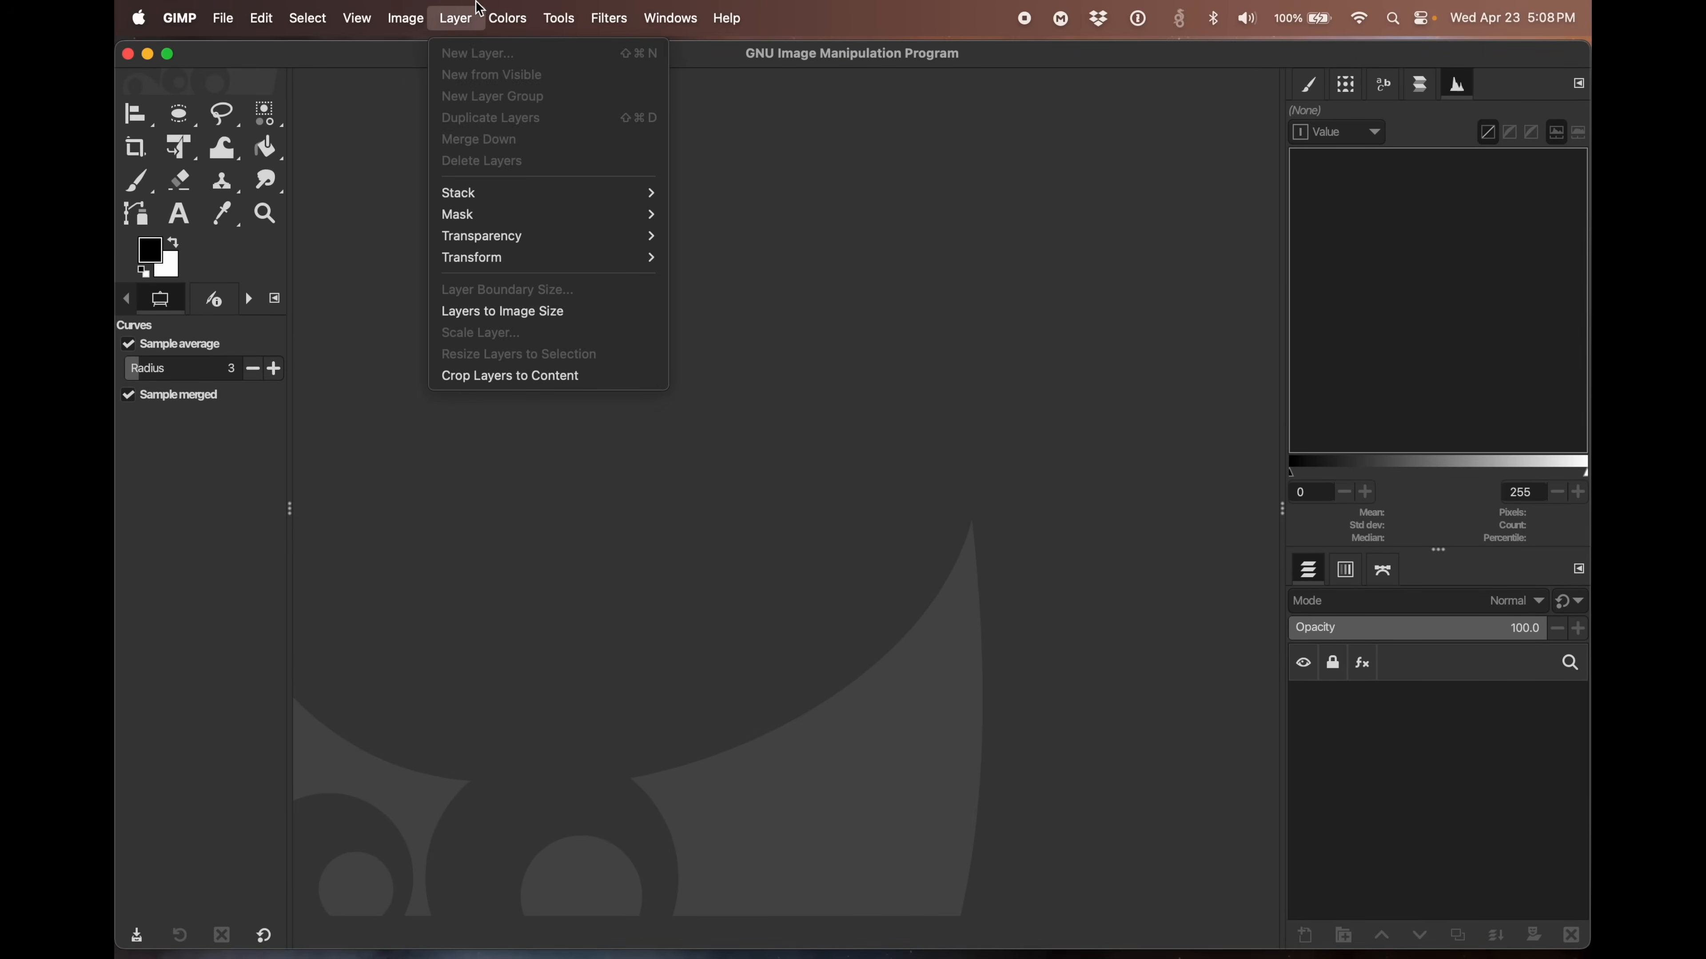
click(460, 5)
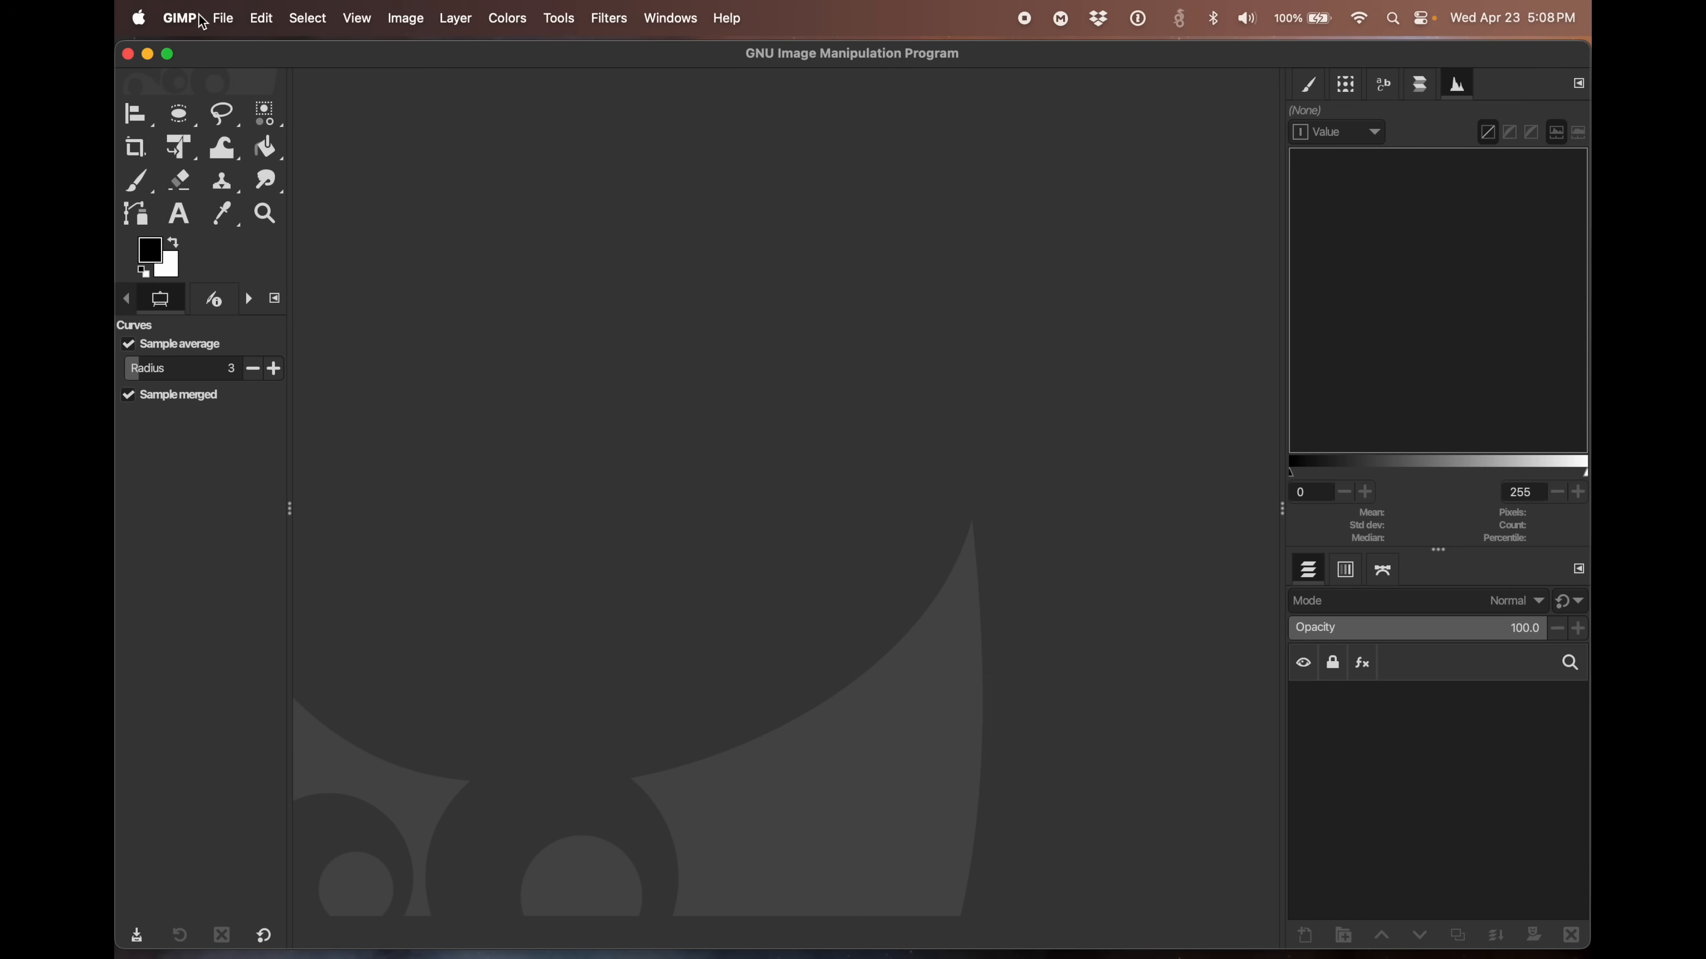
- Open f210m.tif, f360m.tif and f480m.tif from the Desktop folder together as layers of one image
click(225, 20)
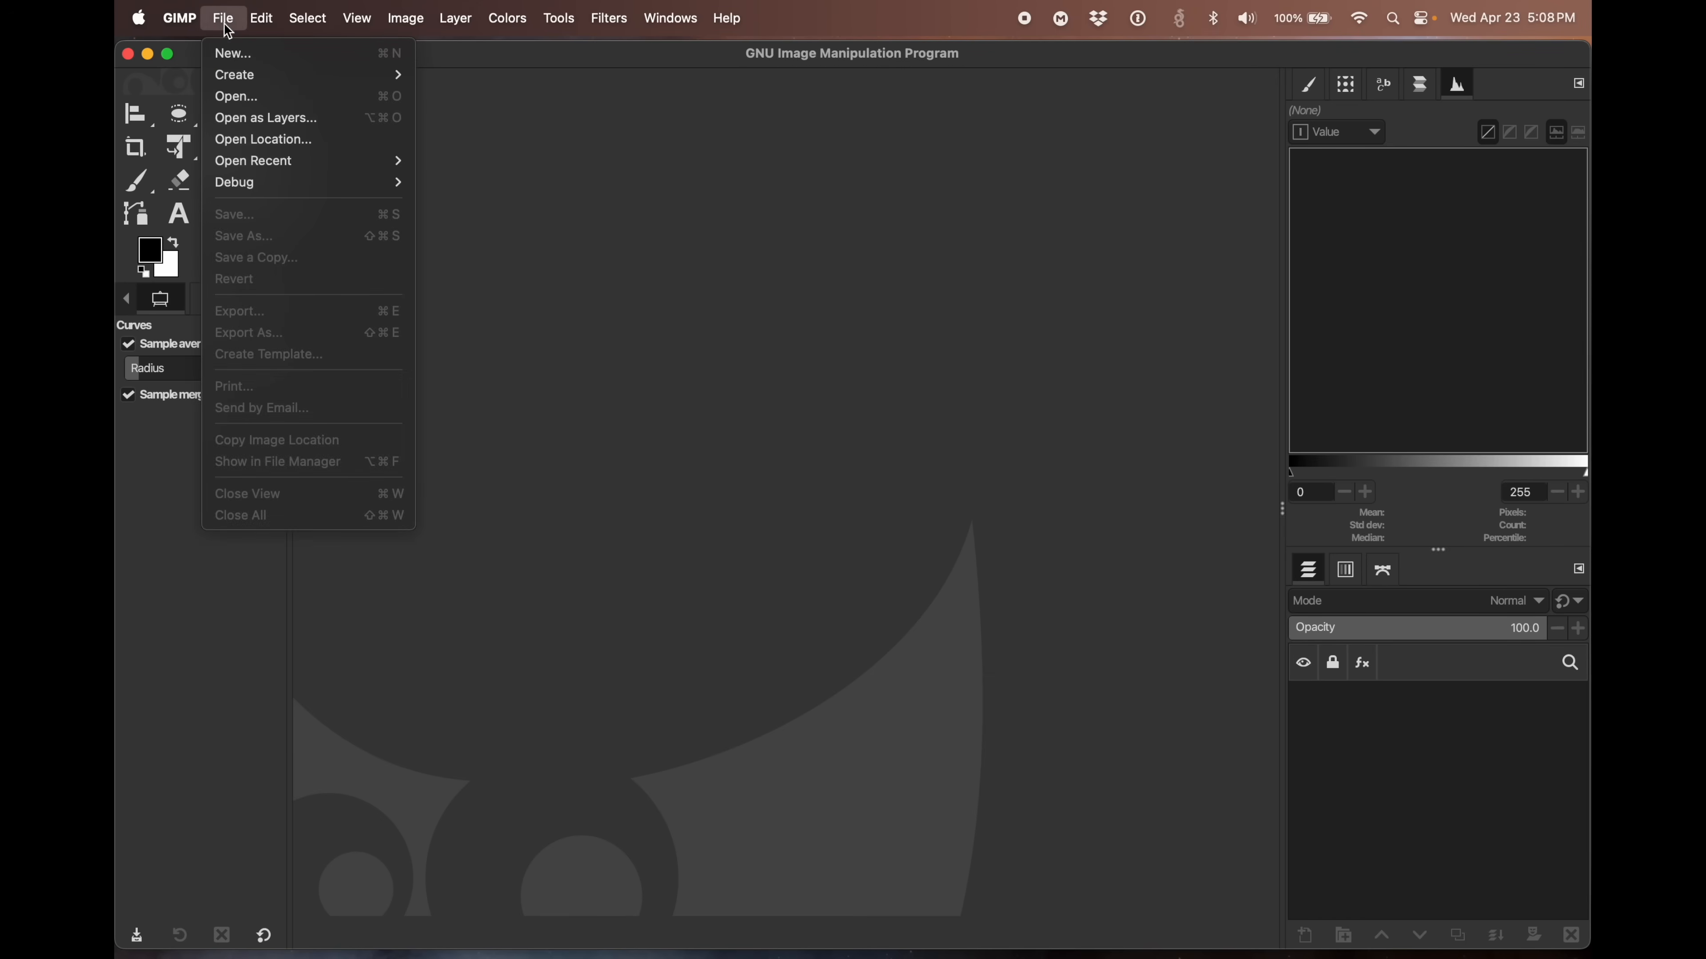
click(229, 126)
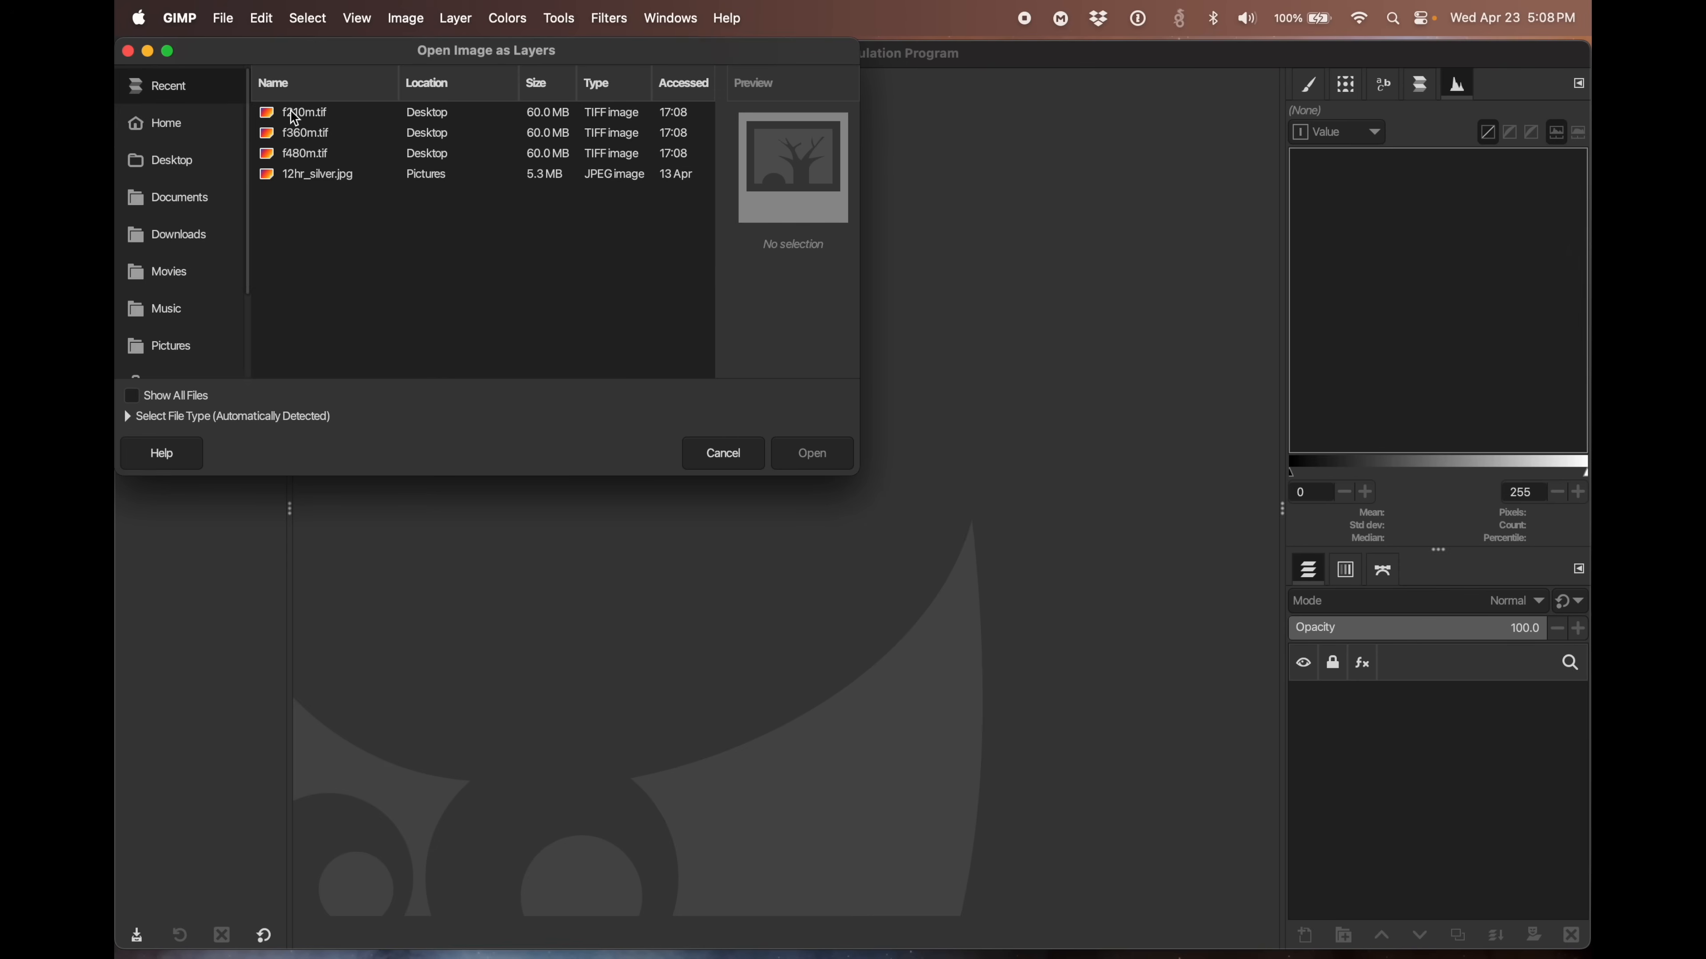
click(185, 165)
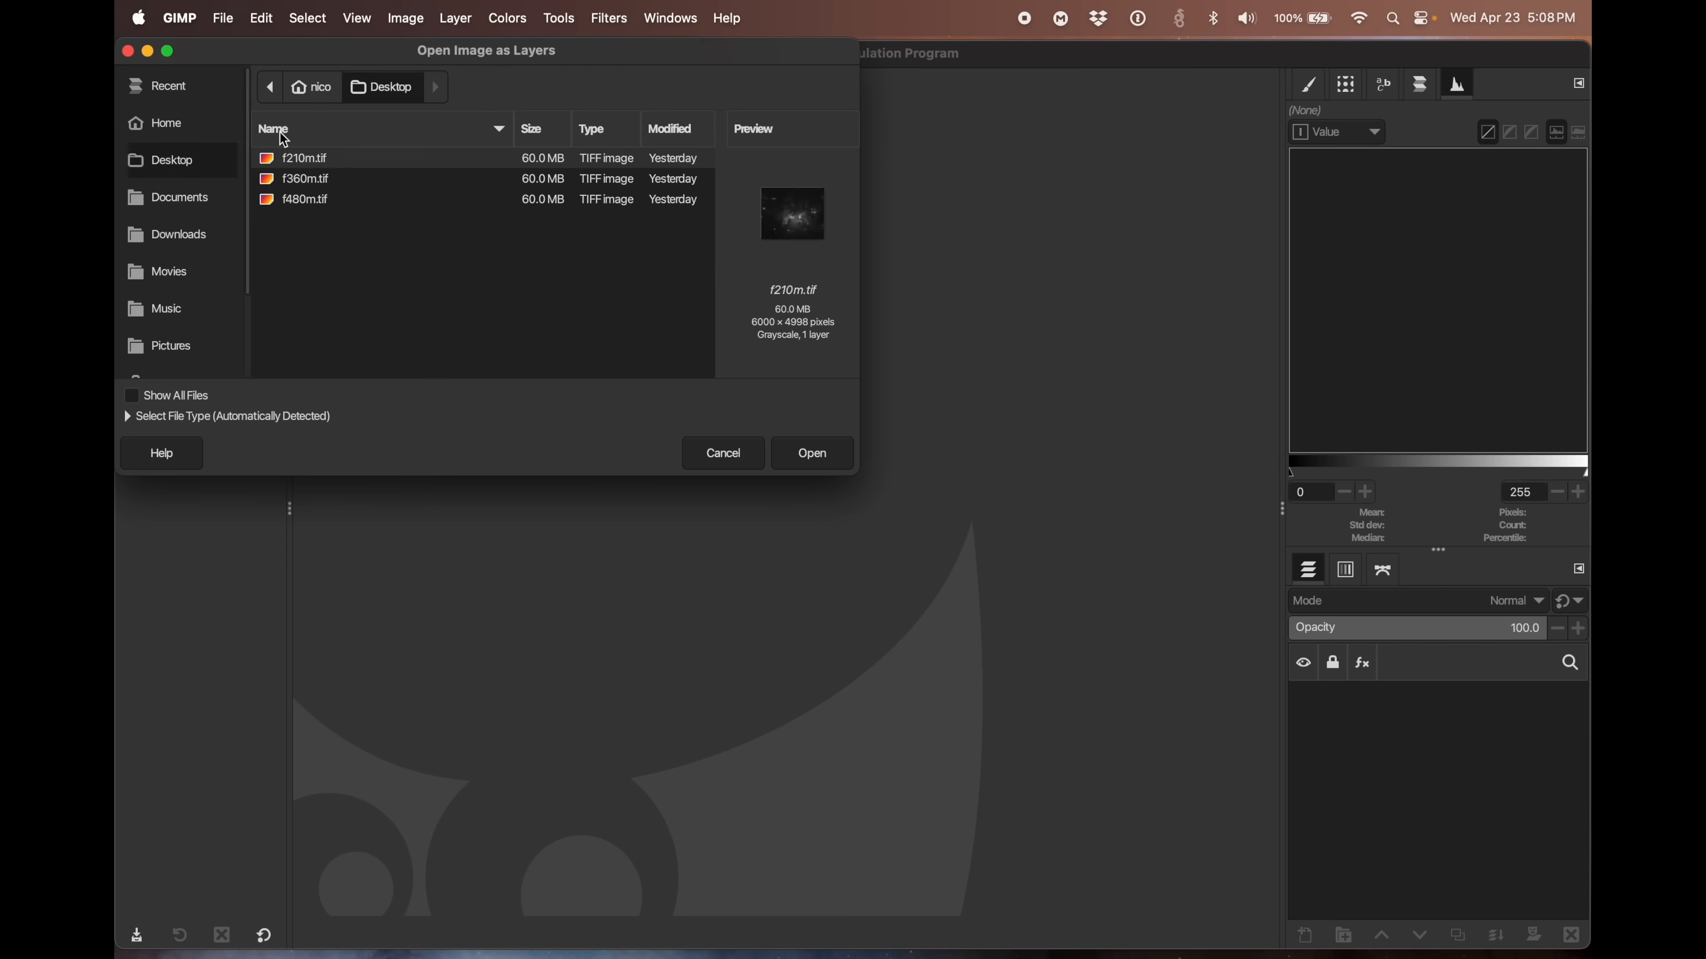
shift+click(308, 199)
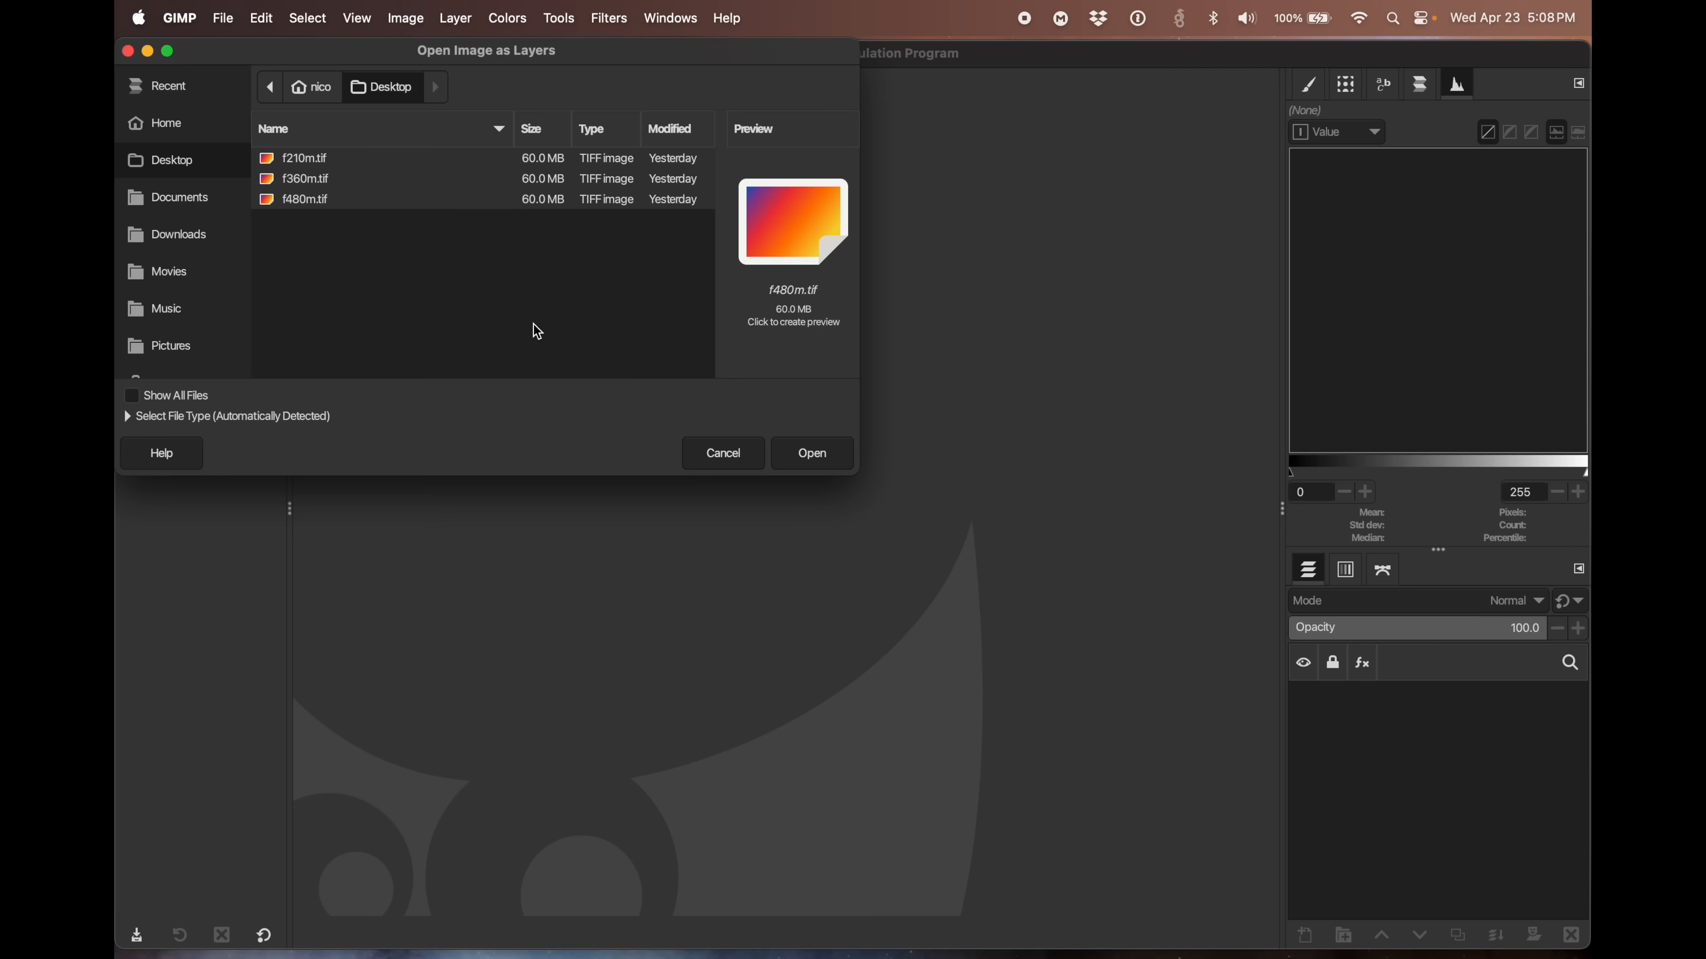
click(317, 160)
shift+click(311, 205)
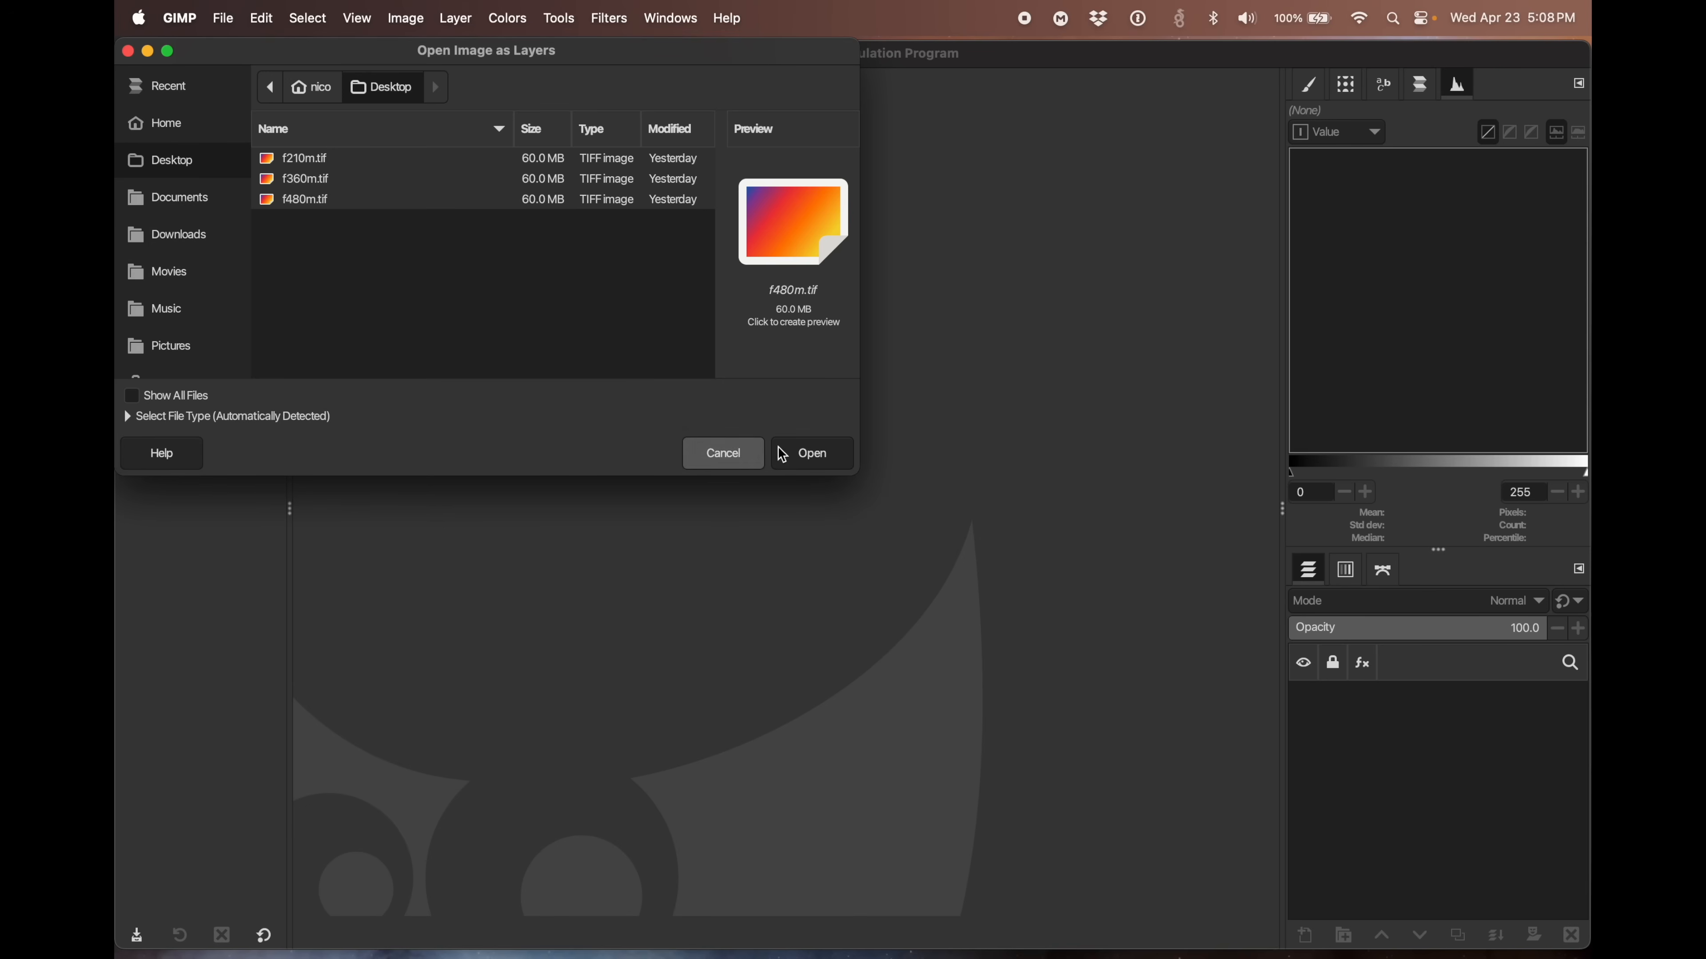
click(812, 461)
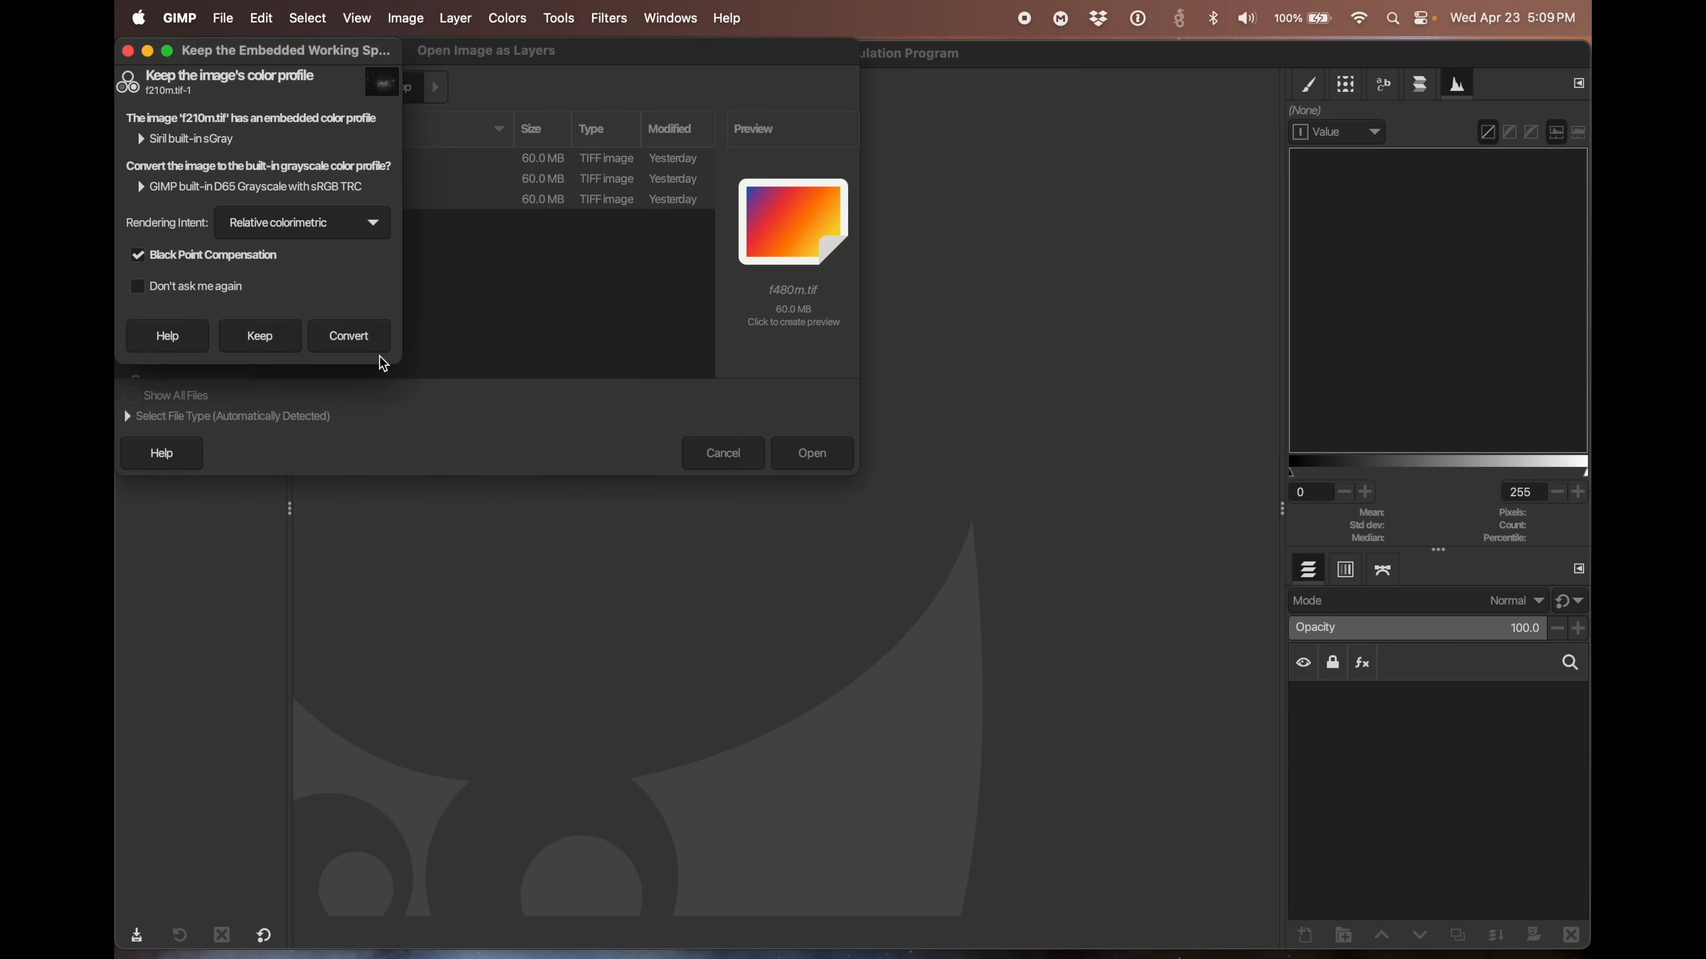
- Convert all three imported images to GIMP's built-in D65 Grayscale profile, using relative colorimetric intent and black point compensation
click(349, 338)
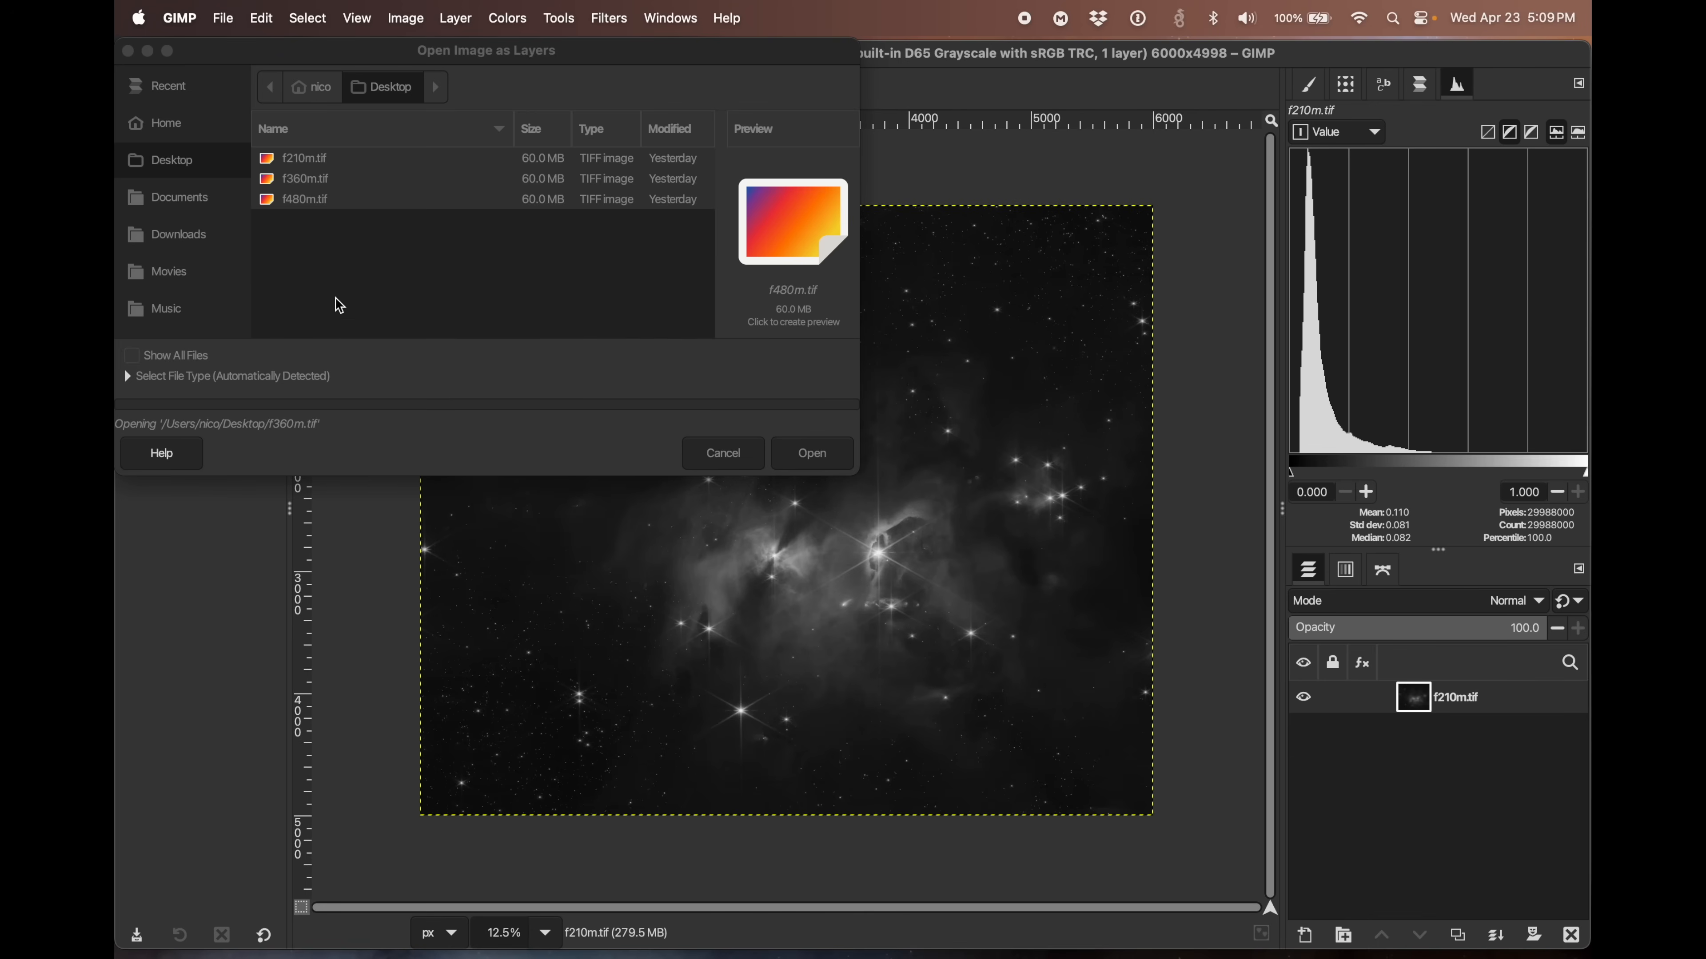
click(329, 331)
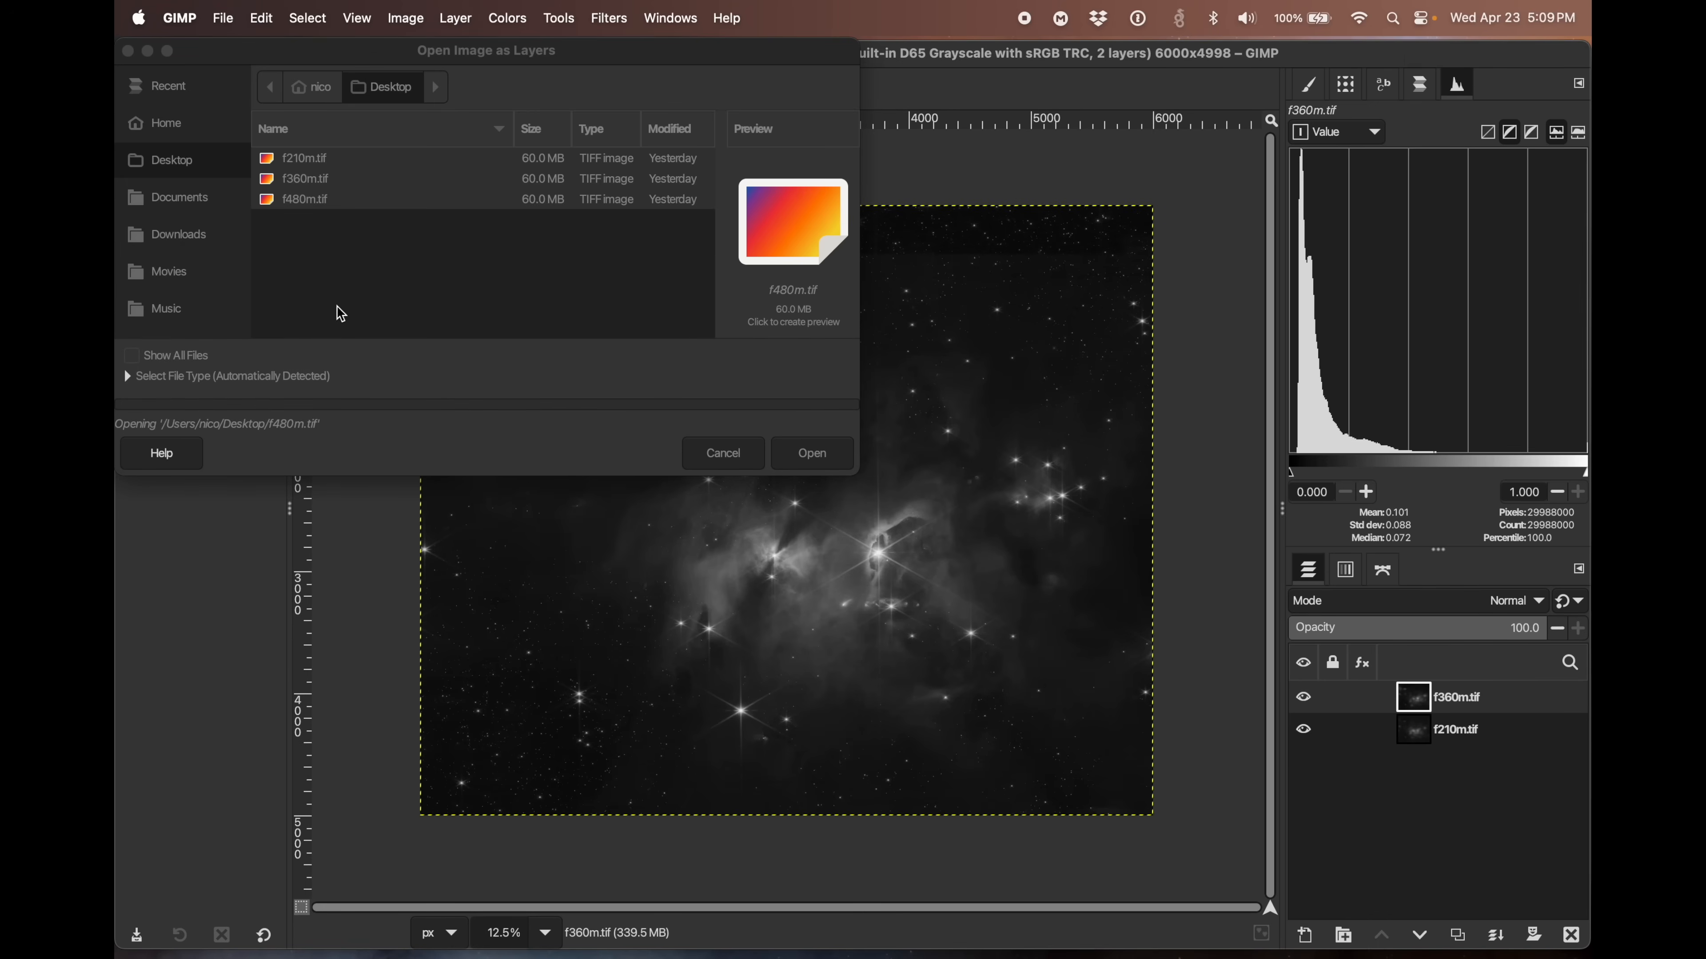
click(354, 338)
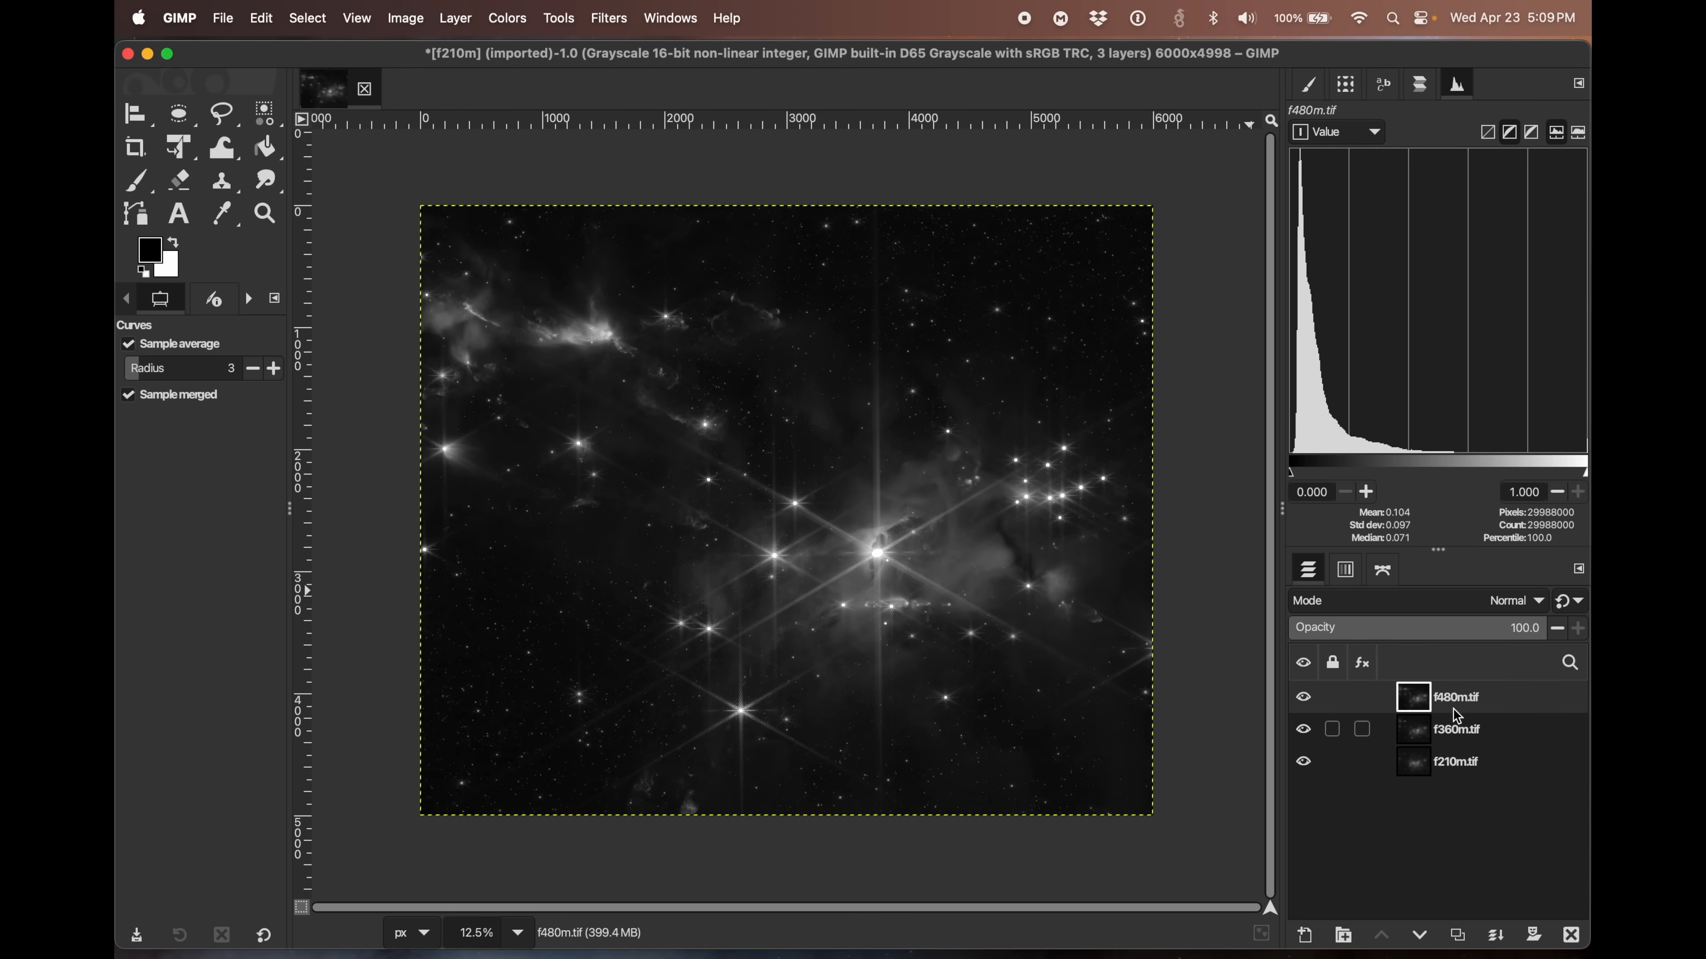
- Select the f210m.tif, f360m.tif and f480m.tif layers in turn to compare their histograms
click(1457, 763)
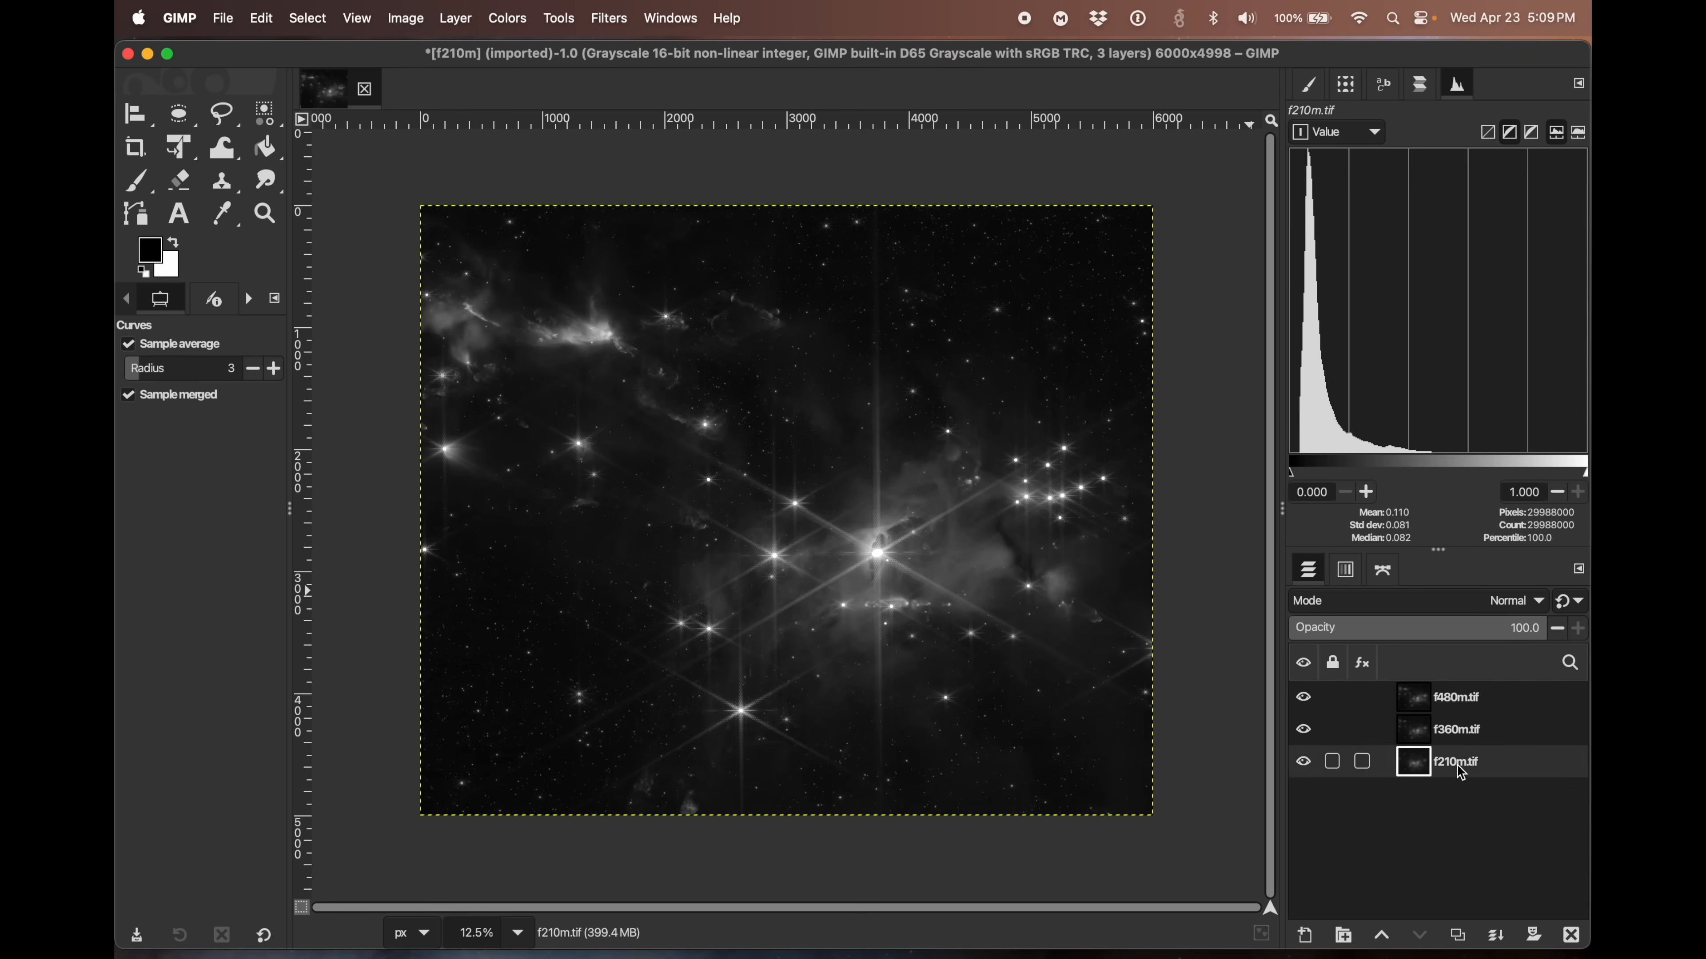
click(1451, 734)
click(1443, 696)
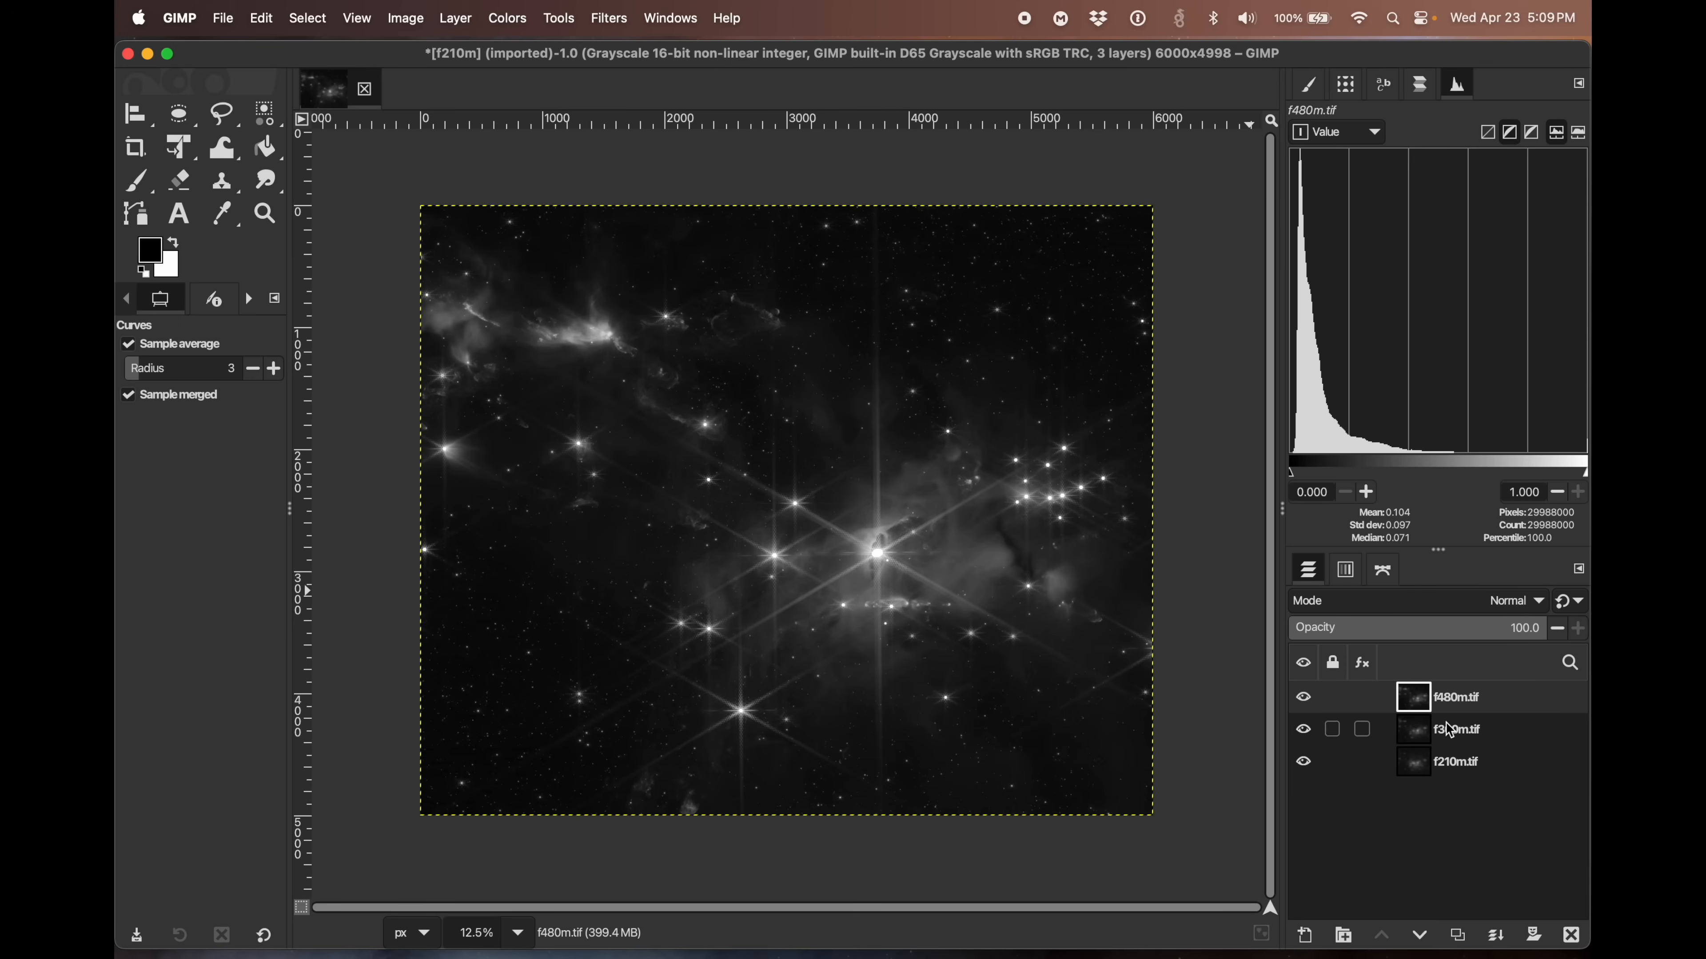
mouse_move(1447, 706)
mouse_down()
mouse_move(1467, 748)
mouse_move(1458, 699)
mouse_up()
scroll(863, 448, up, 1)
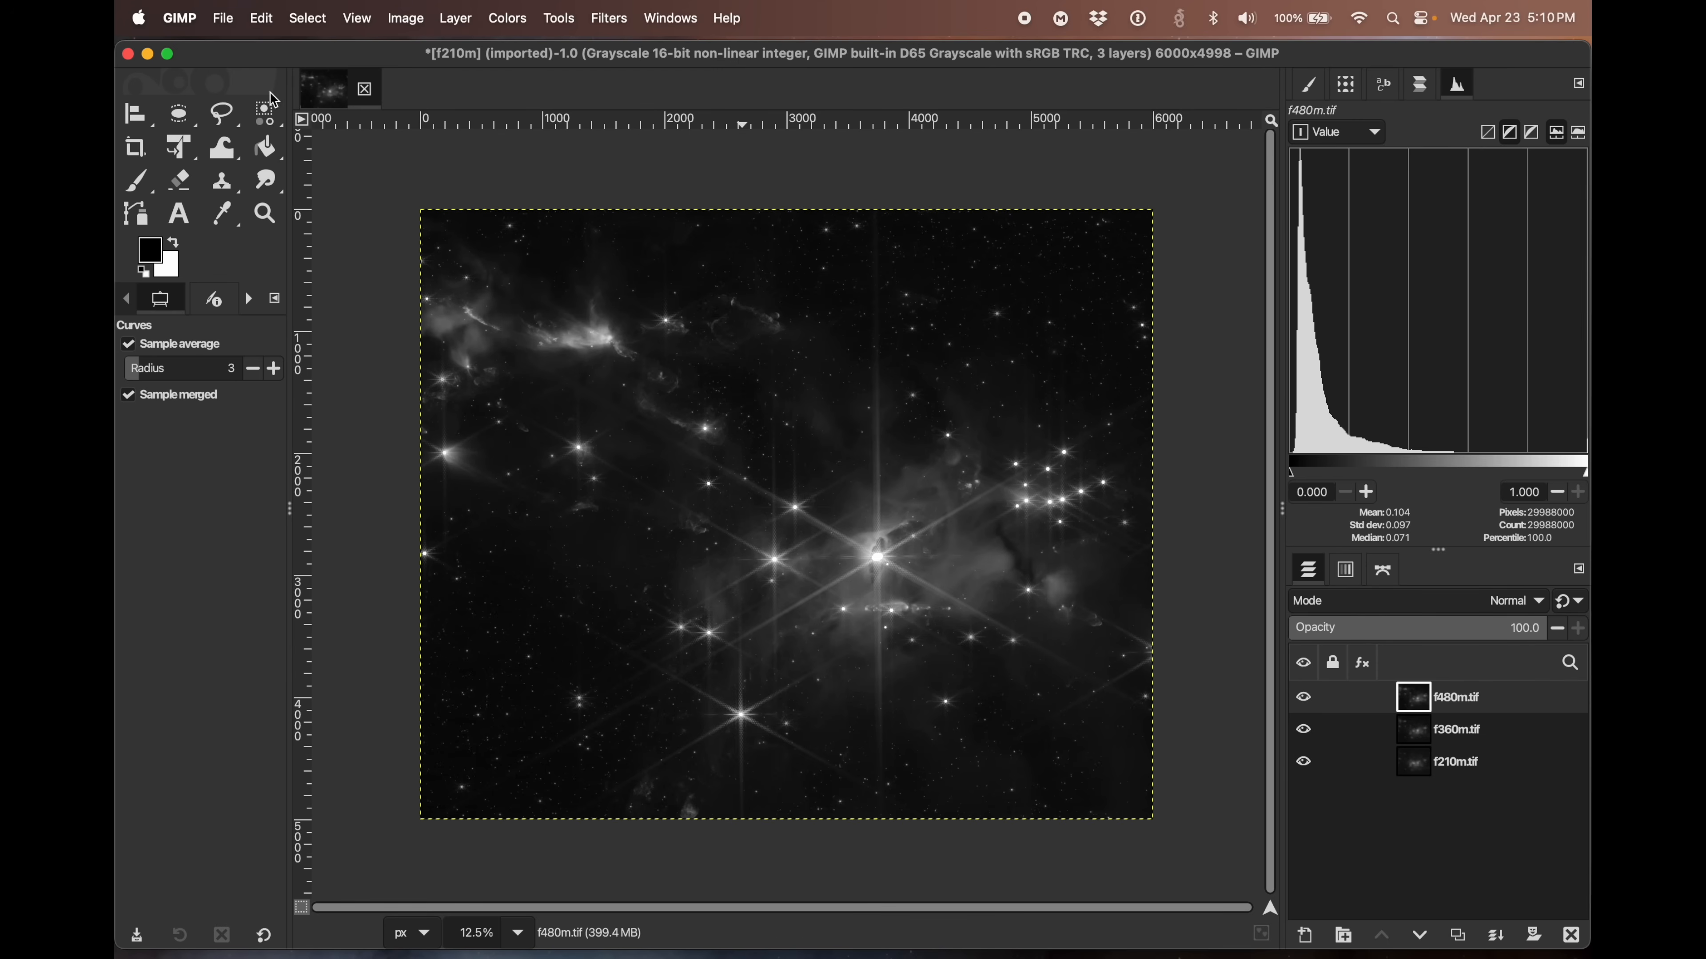
- Turn off the layer boundary and the rulers around the image
click(362, 22)
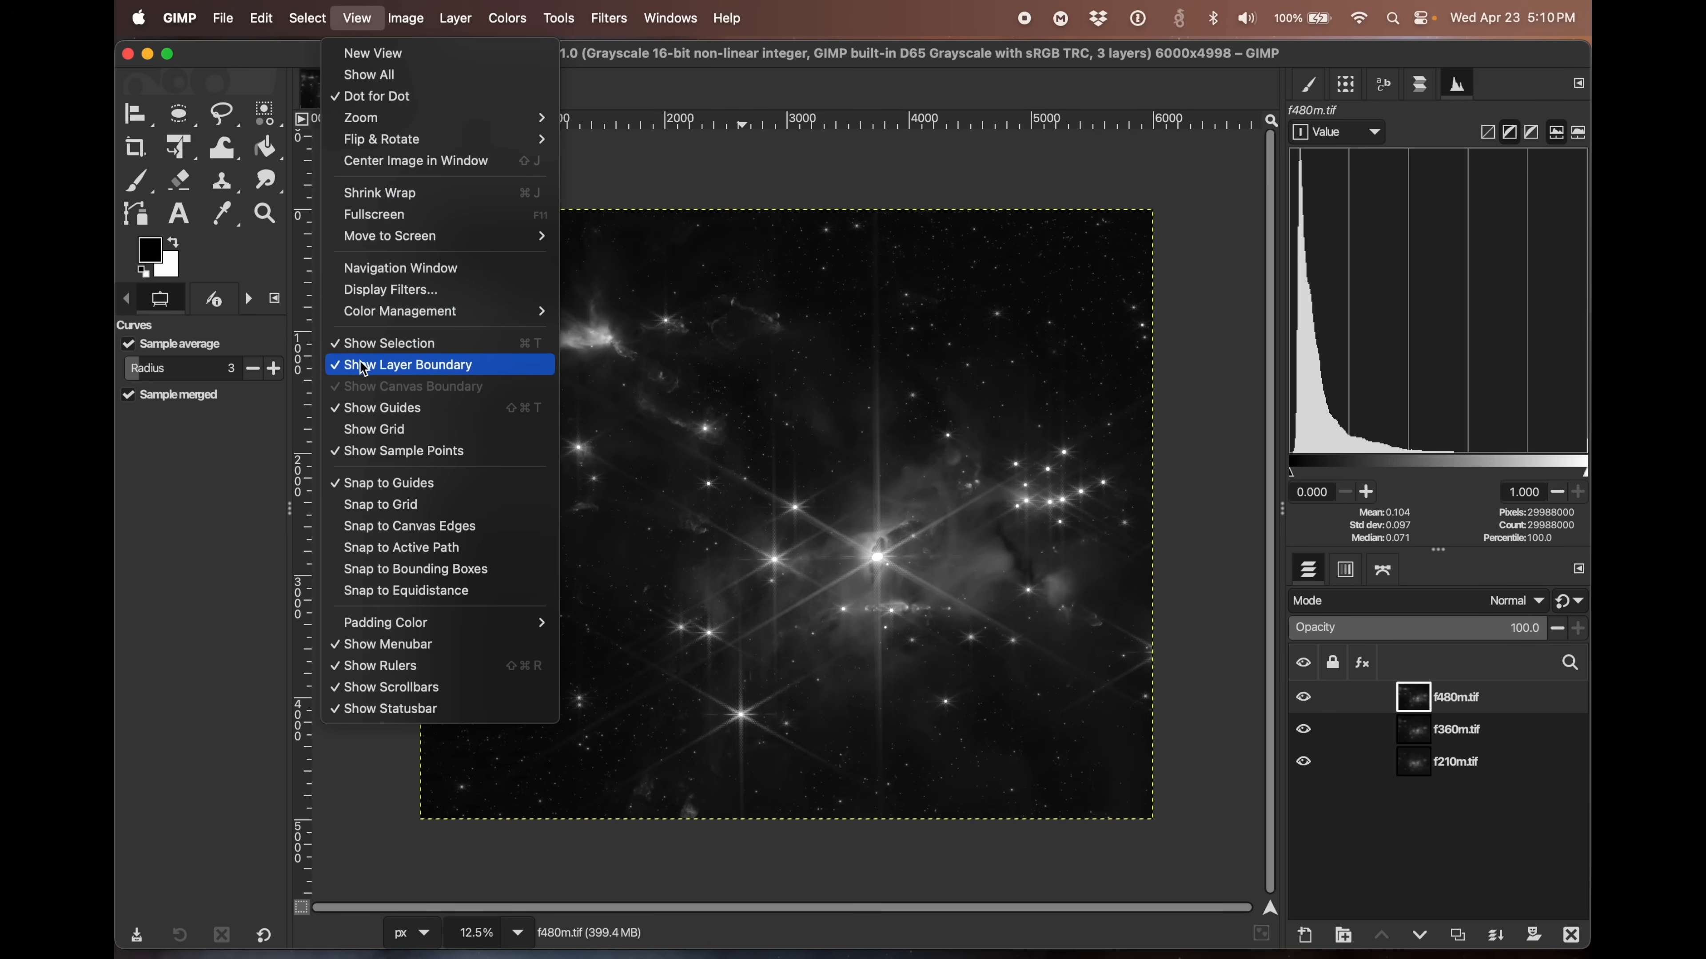
click(380, 366)
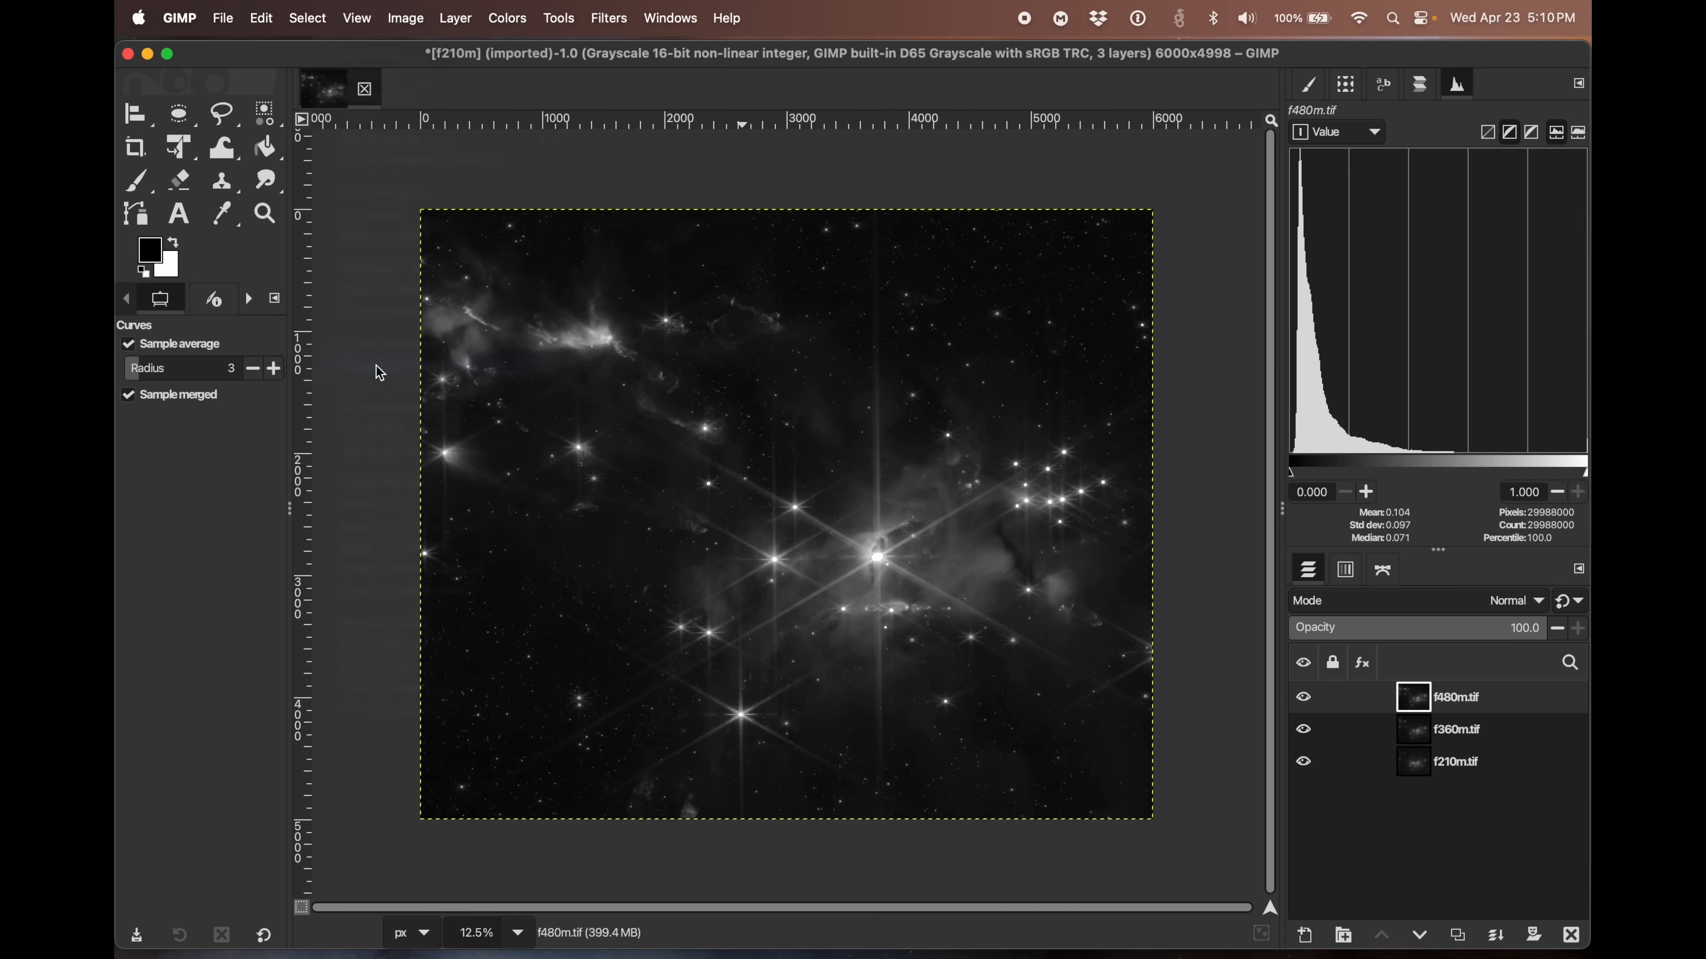
click(362, 33)
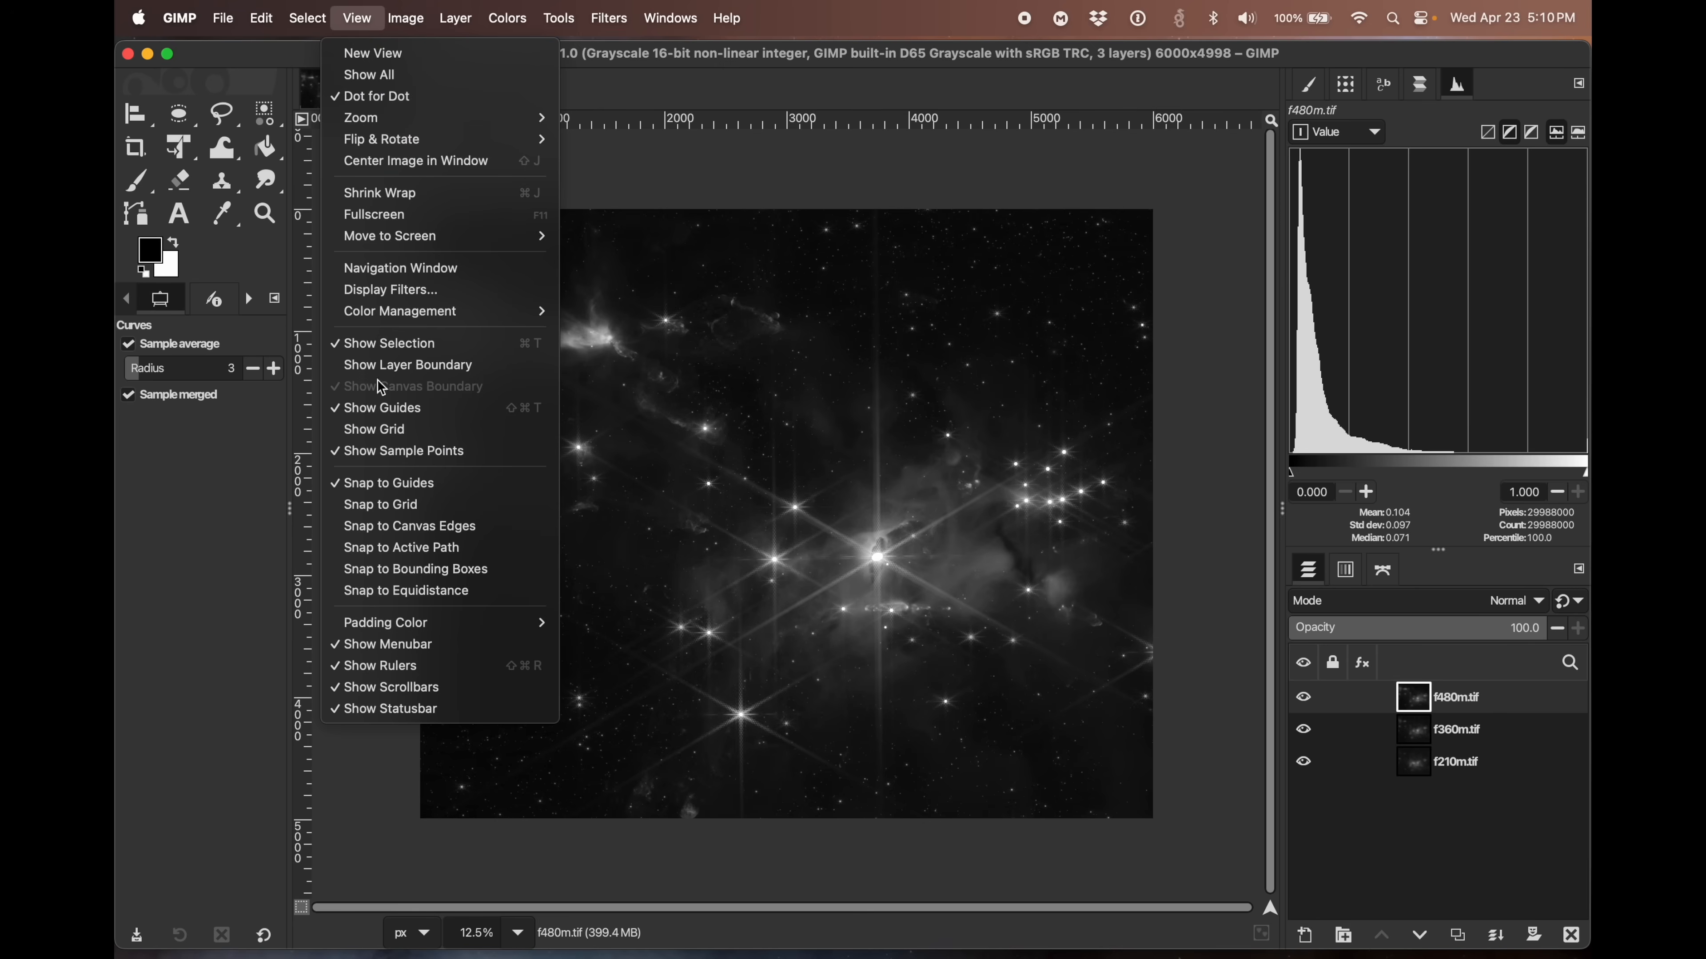
click(403, 666)
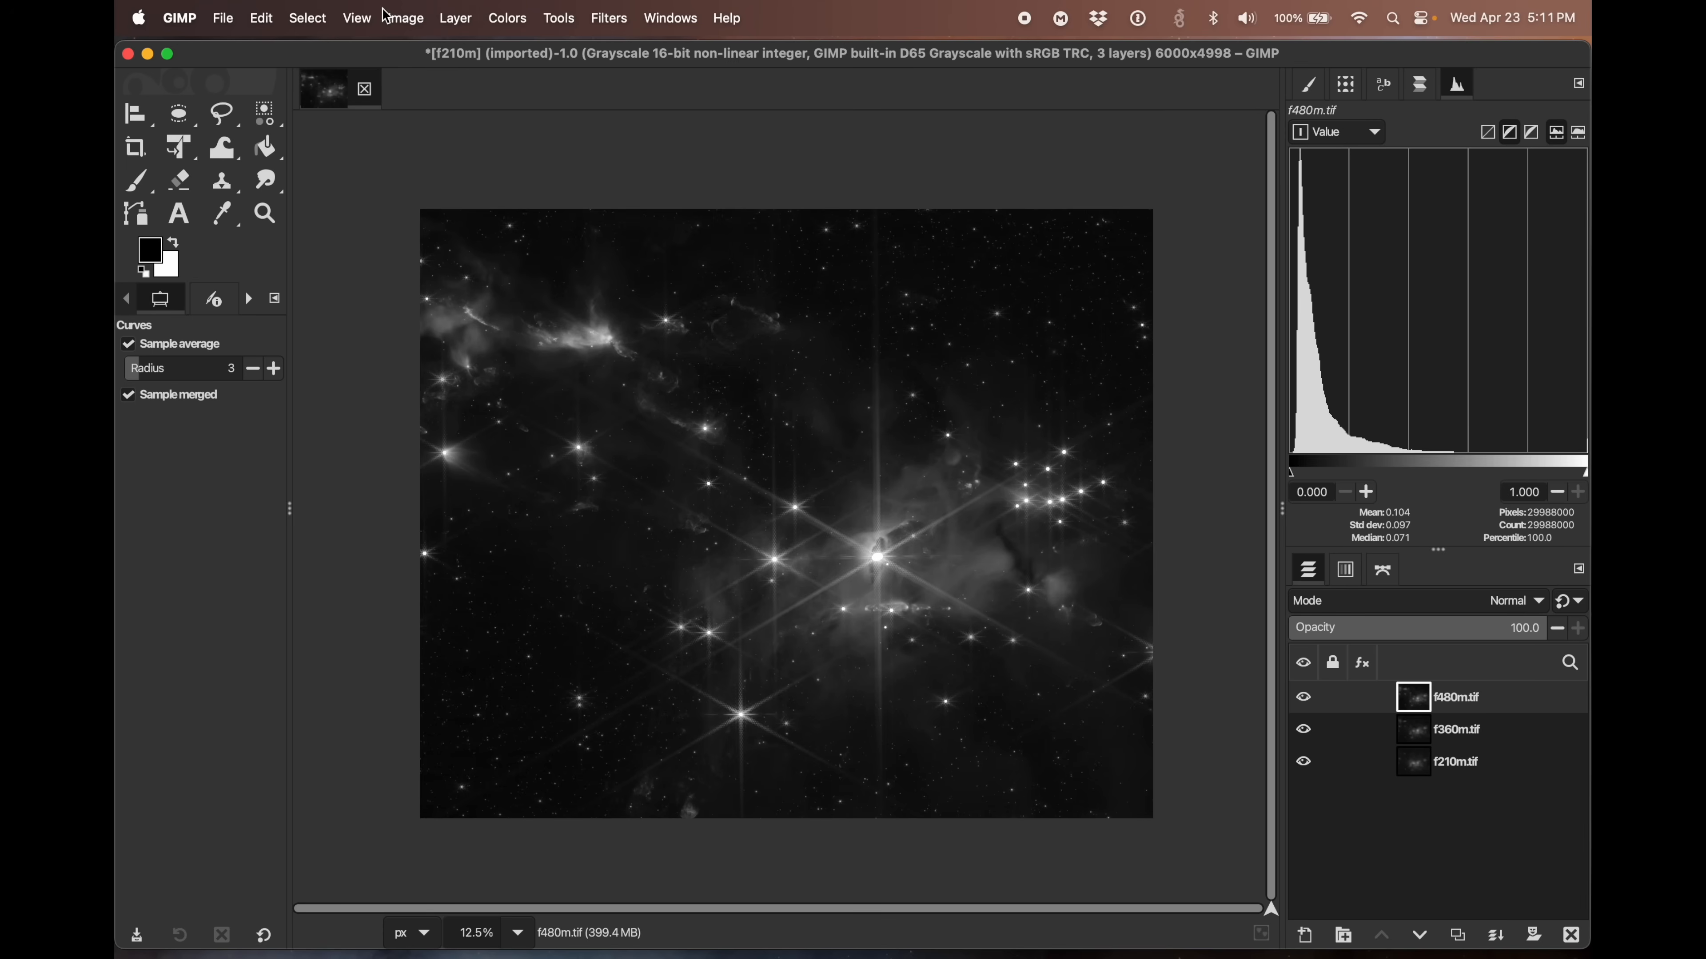
- Convert the three-layer image from grayscale to RGB mode and check the active mode
click(417, 16)
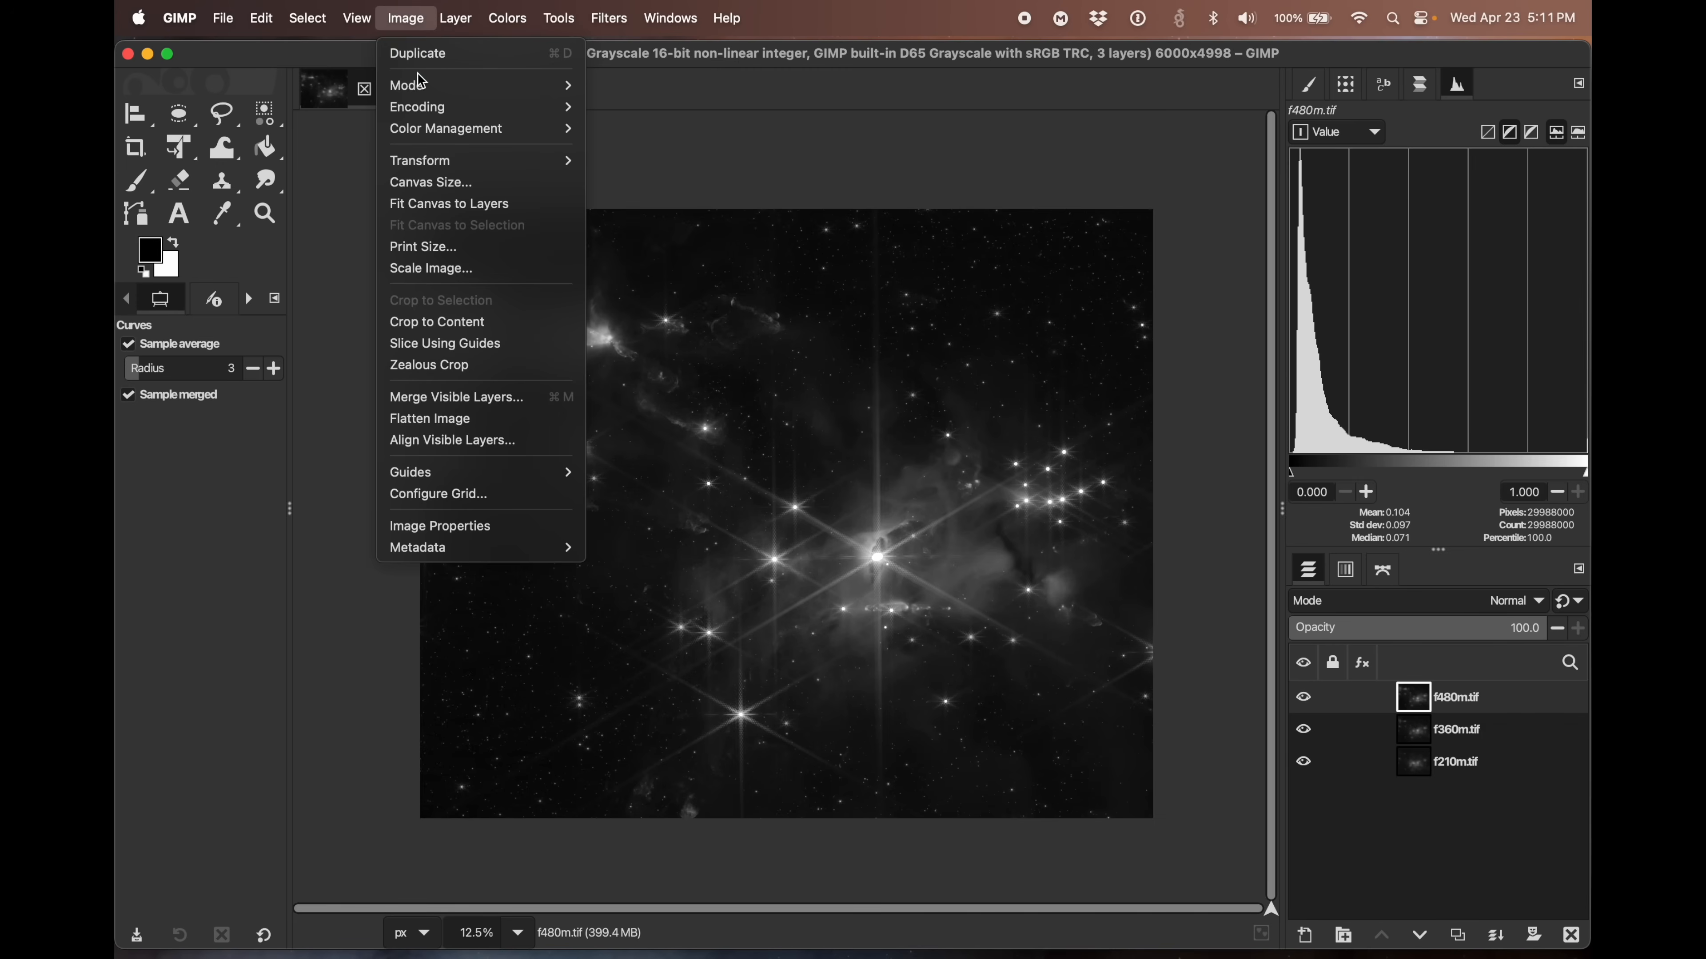
mouse_move(421, 87)
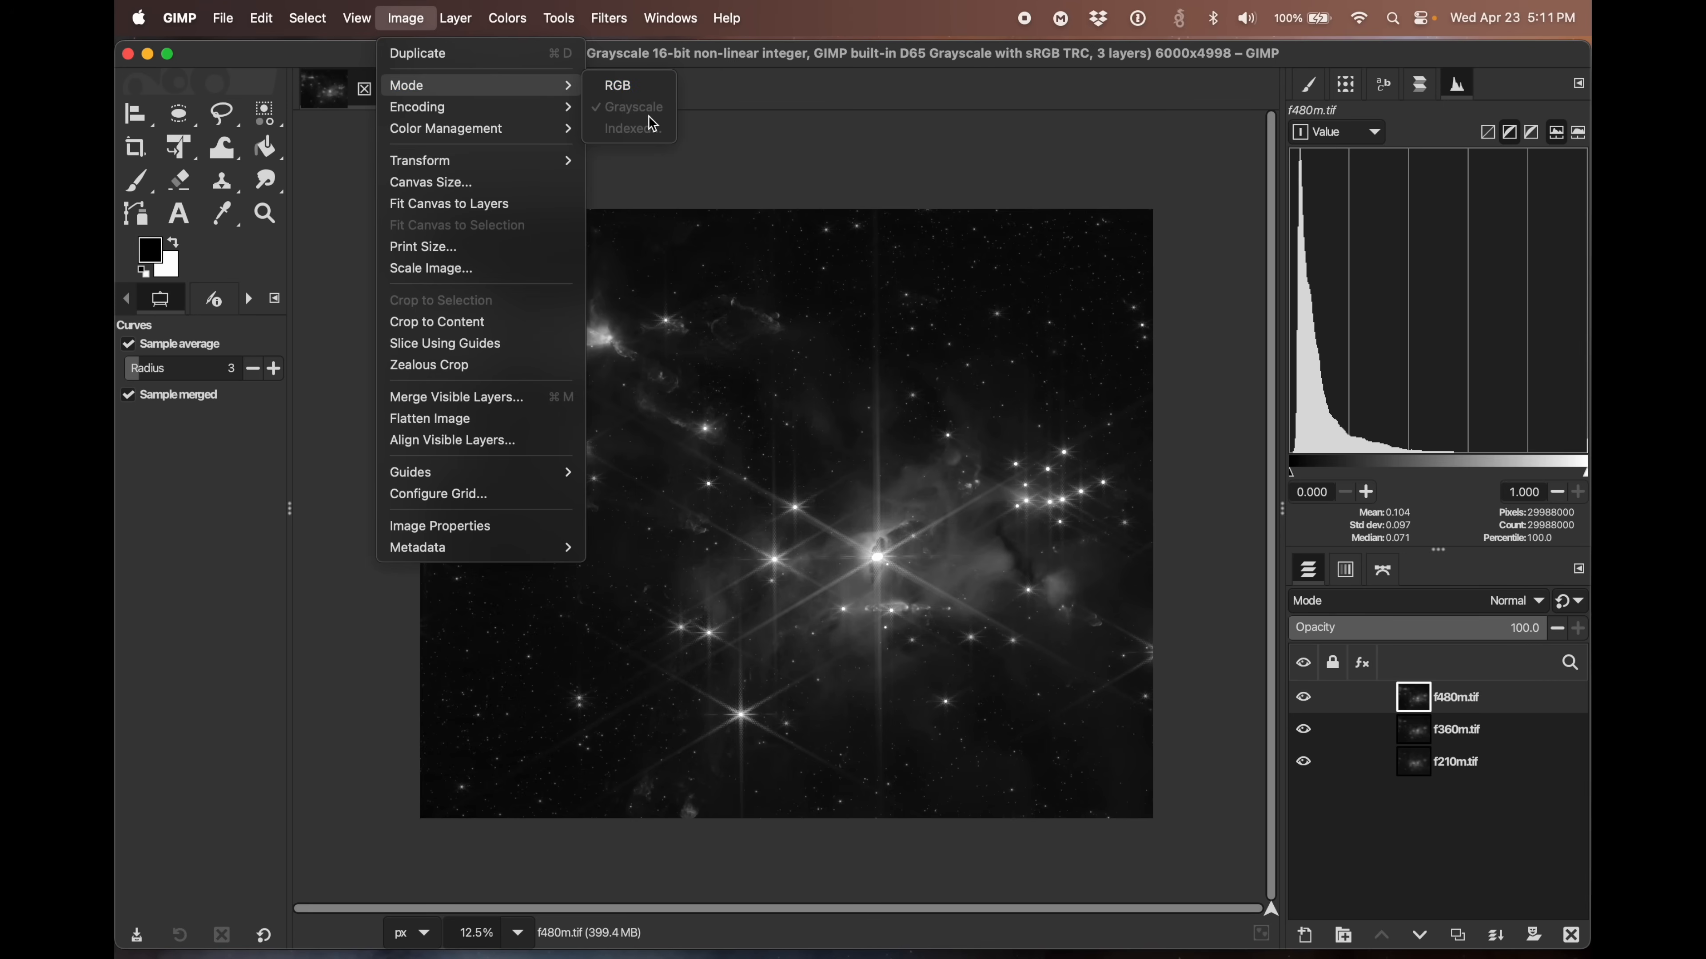
click(631, 88)
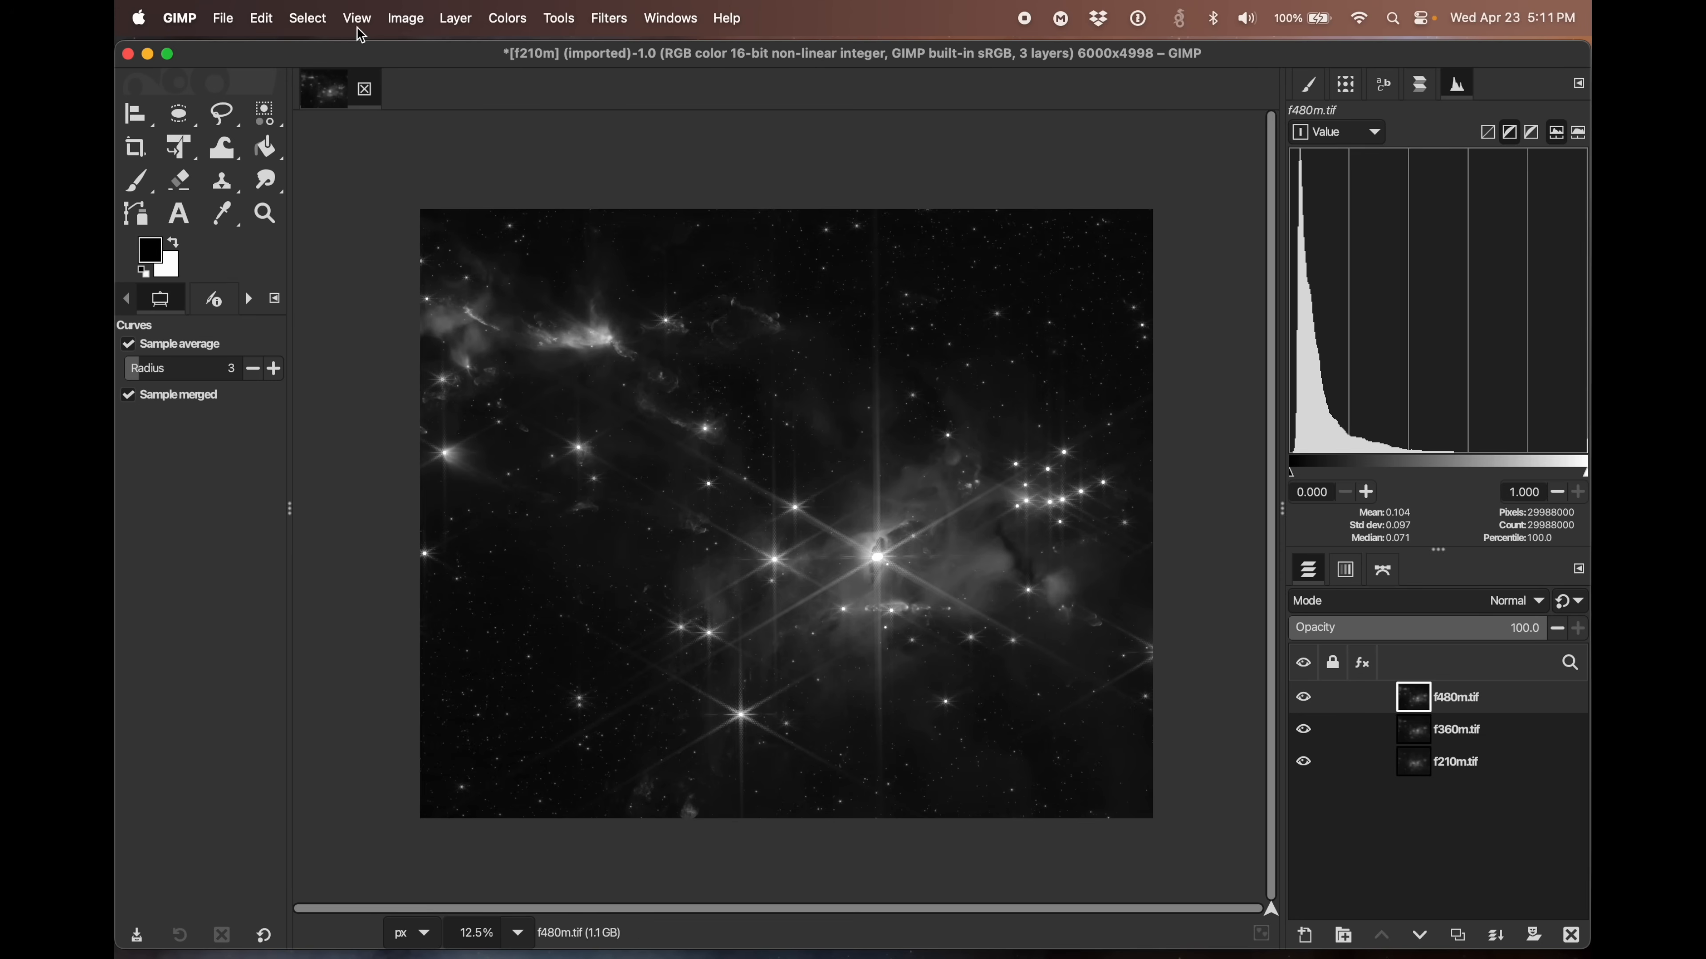
click(402, 30)
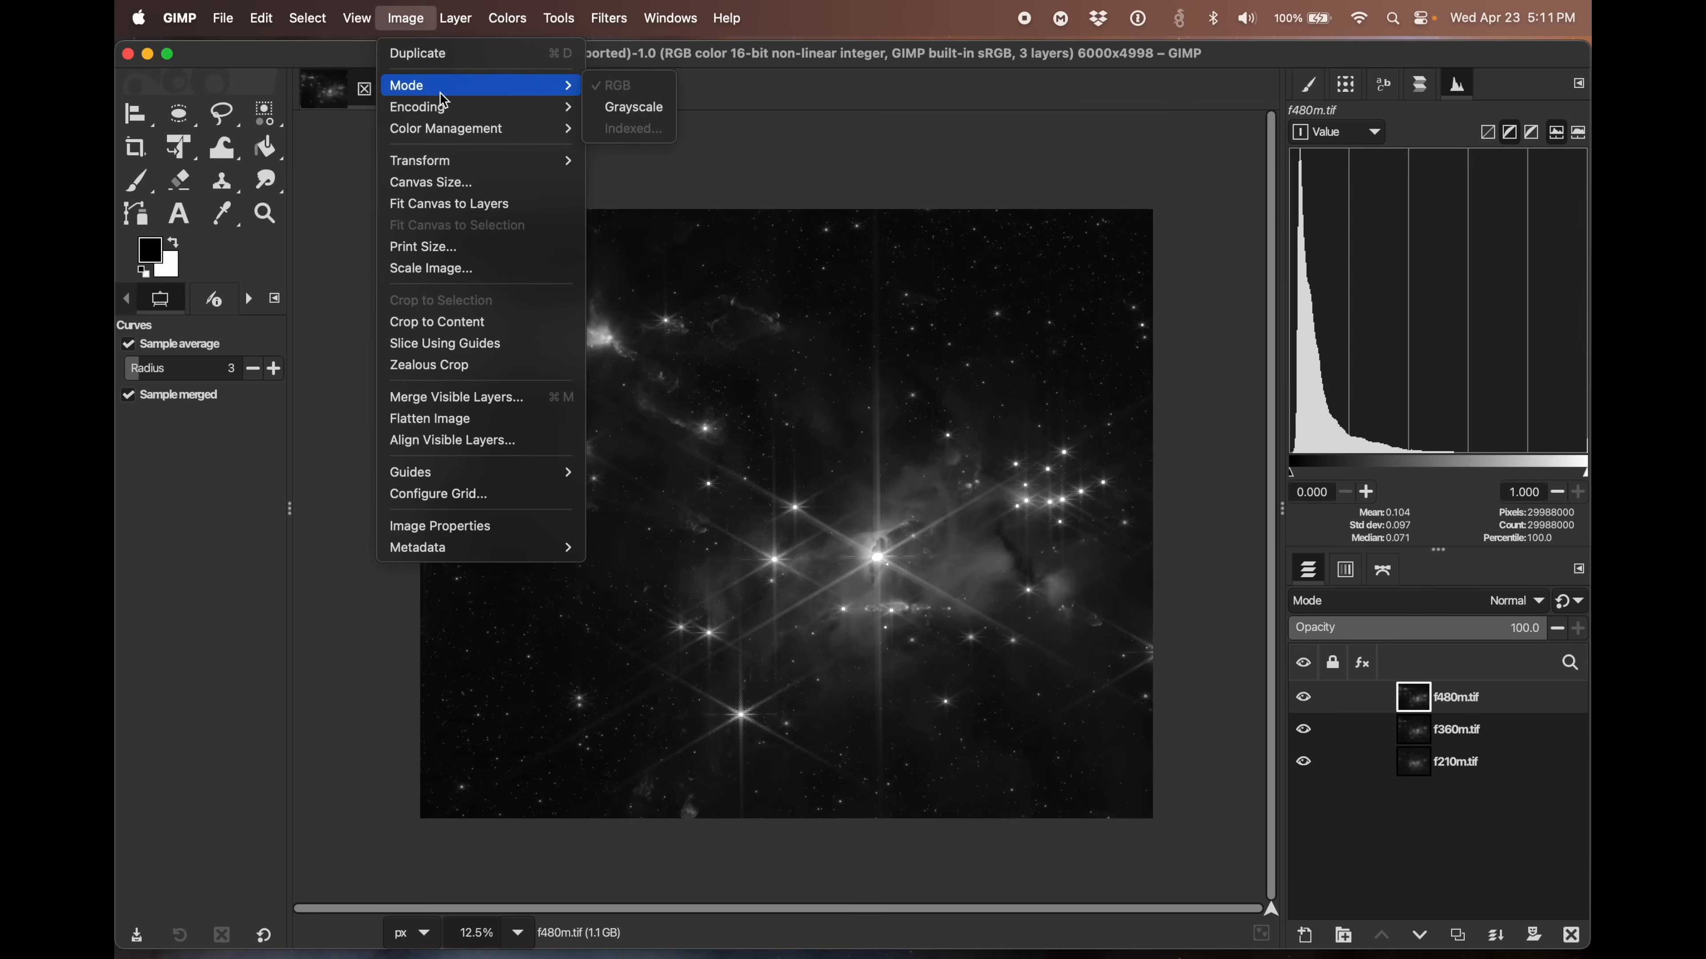
click(406, 16)
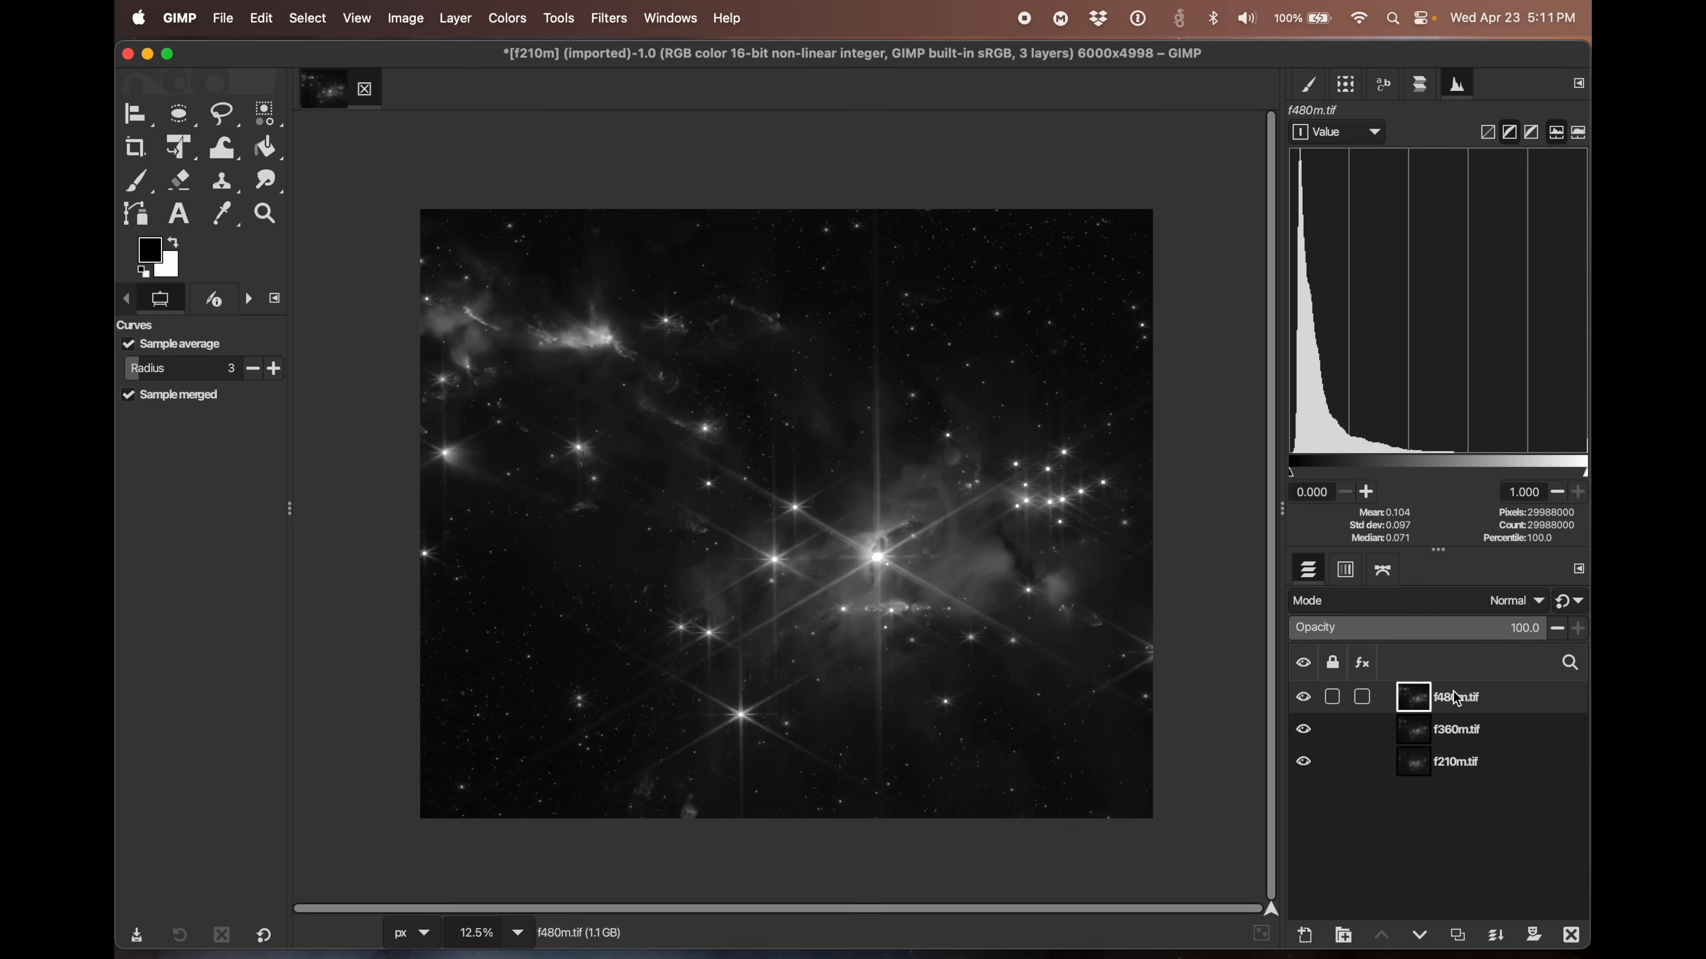
- Hide the f360m.tif and f480m.tif layers and make f210m.tif the active layer
click(1303, 731)
click(1304, 703)
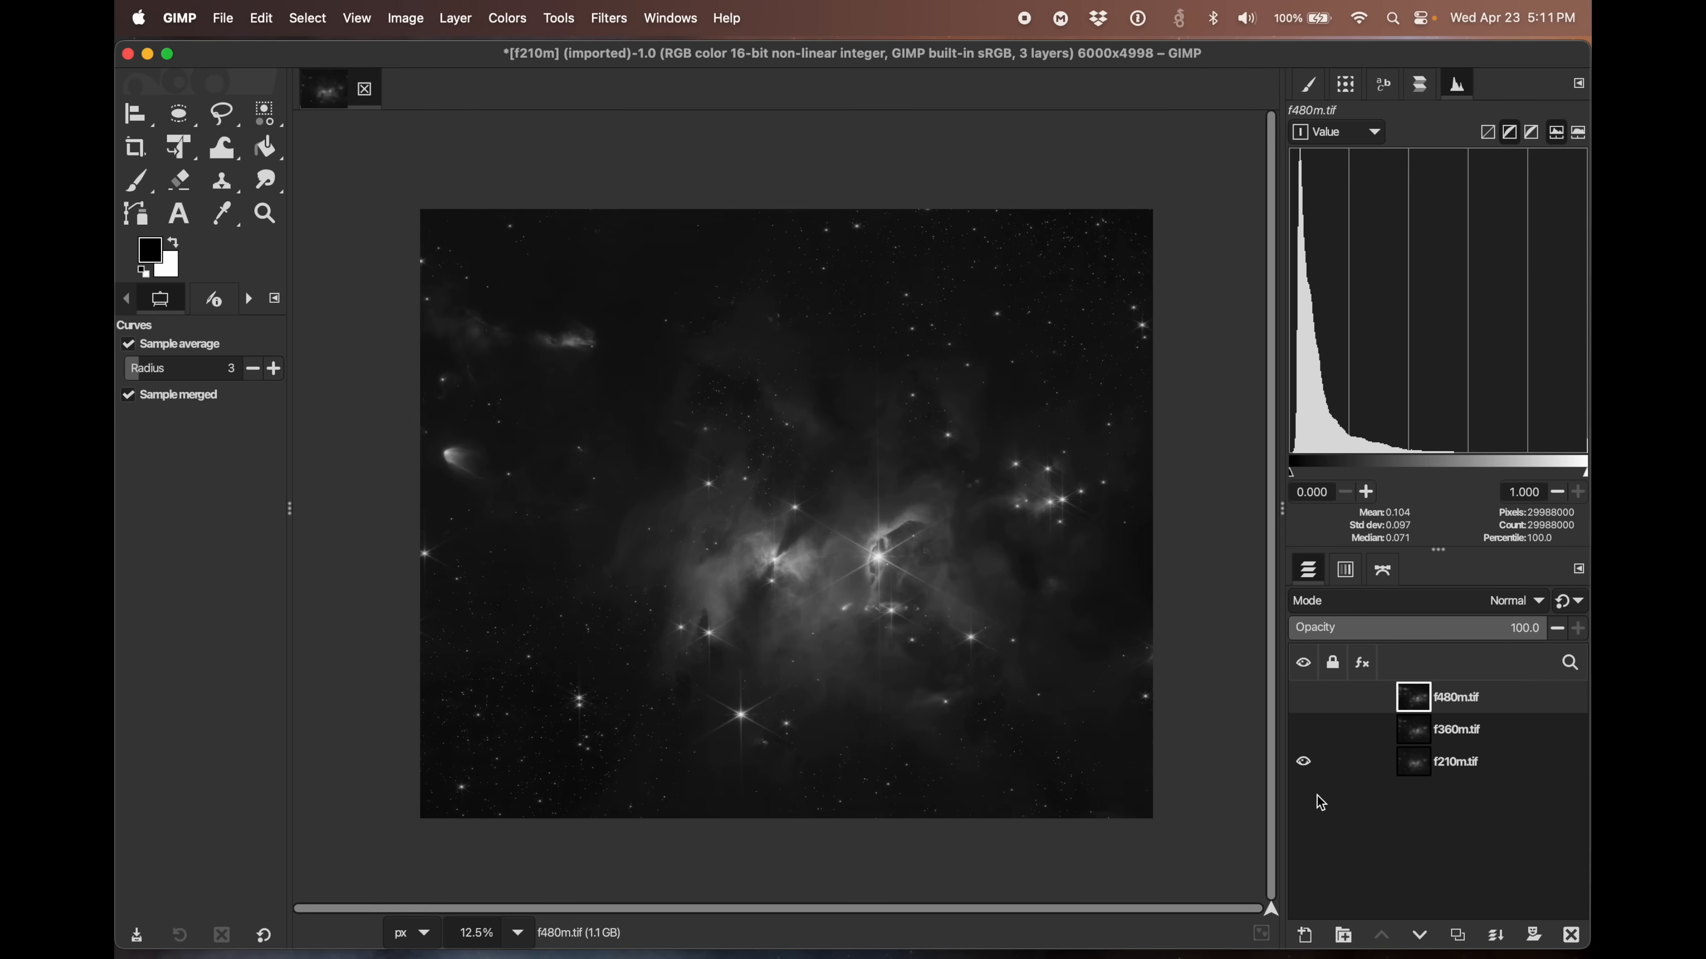
click(1494, 771)
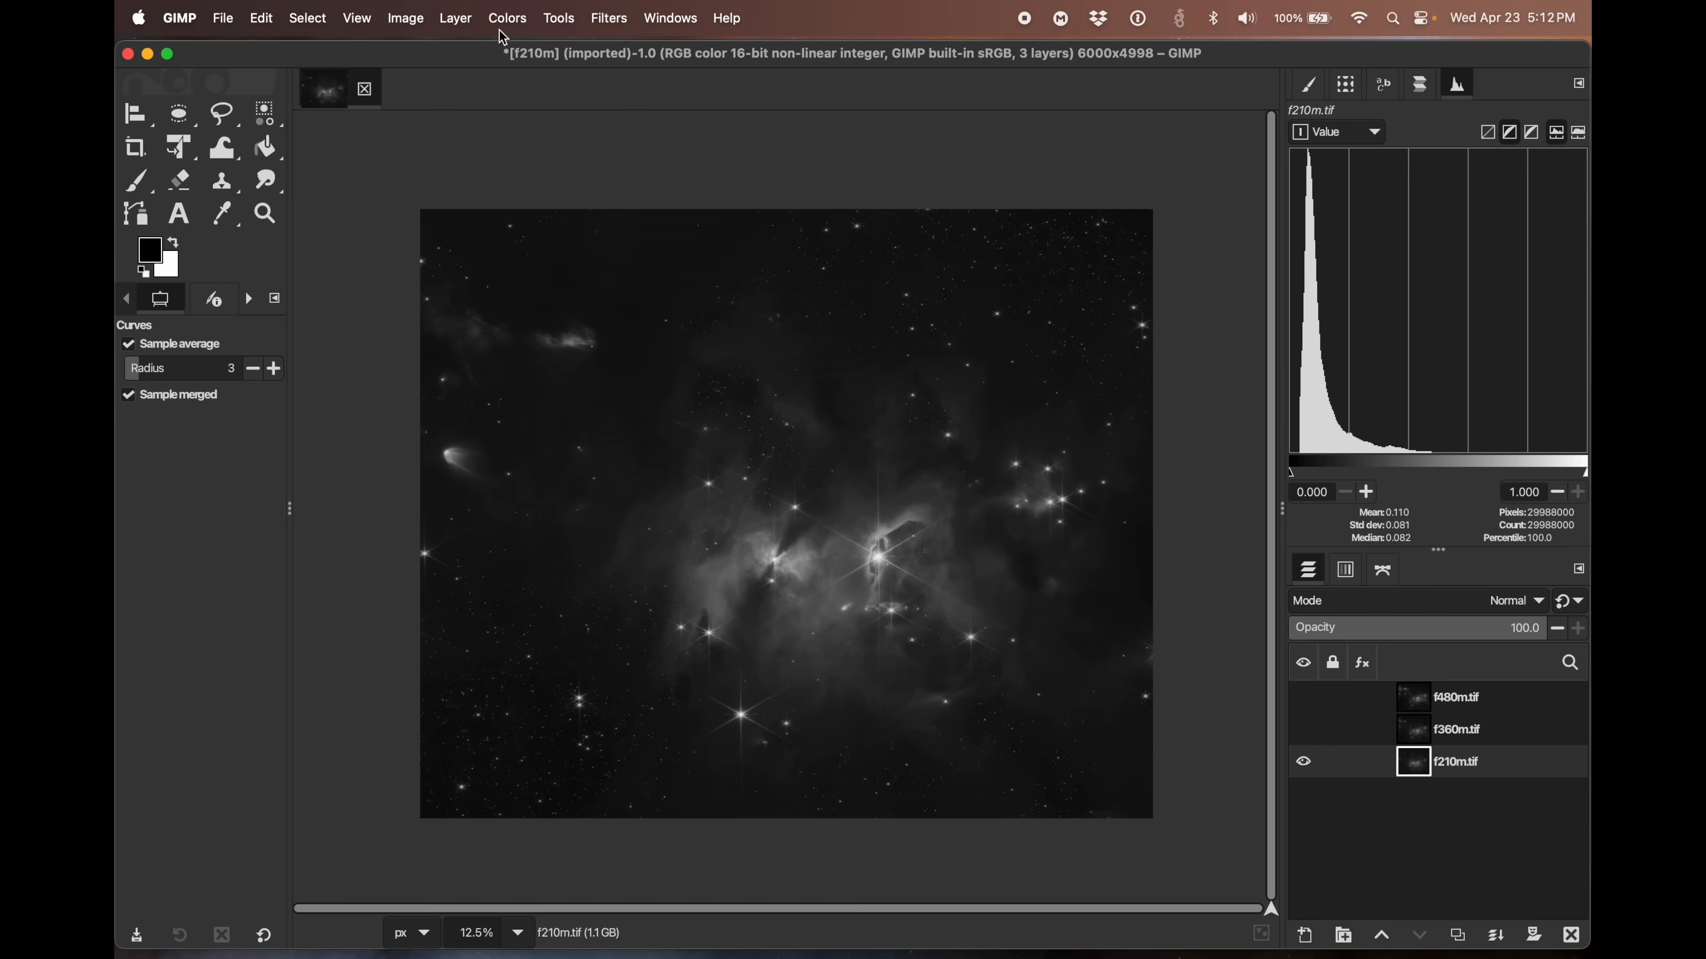
- Start Colorize on the f210m.tif layer and pick a saturated blue, 1649db, as its colour
click(520, 22)
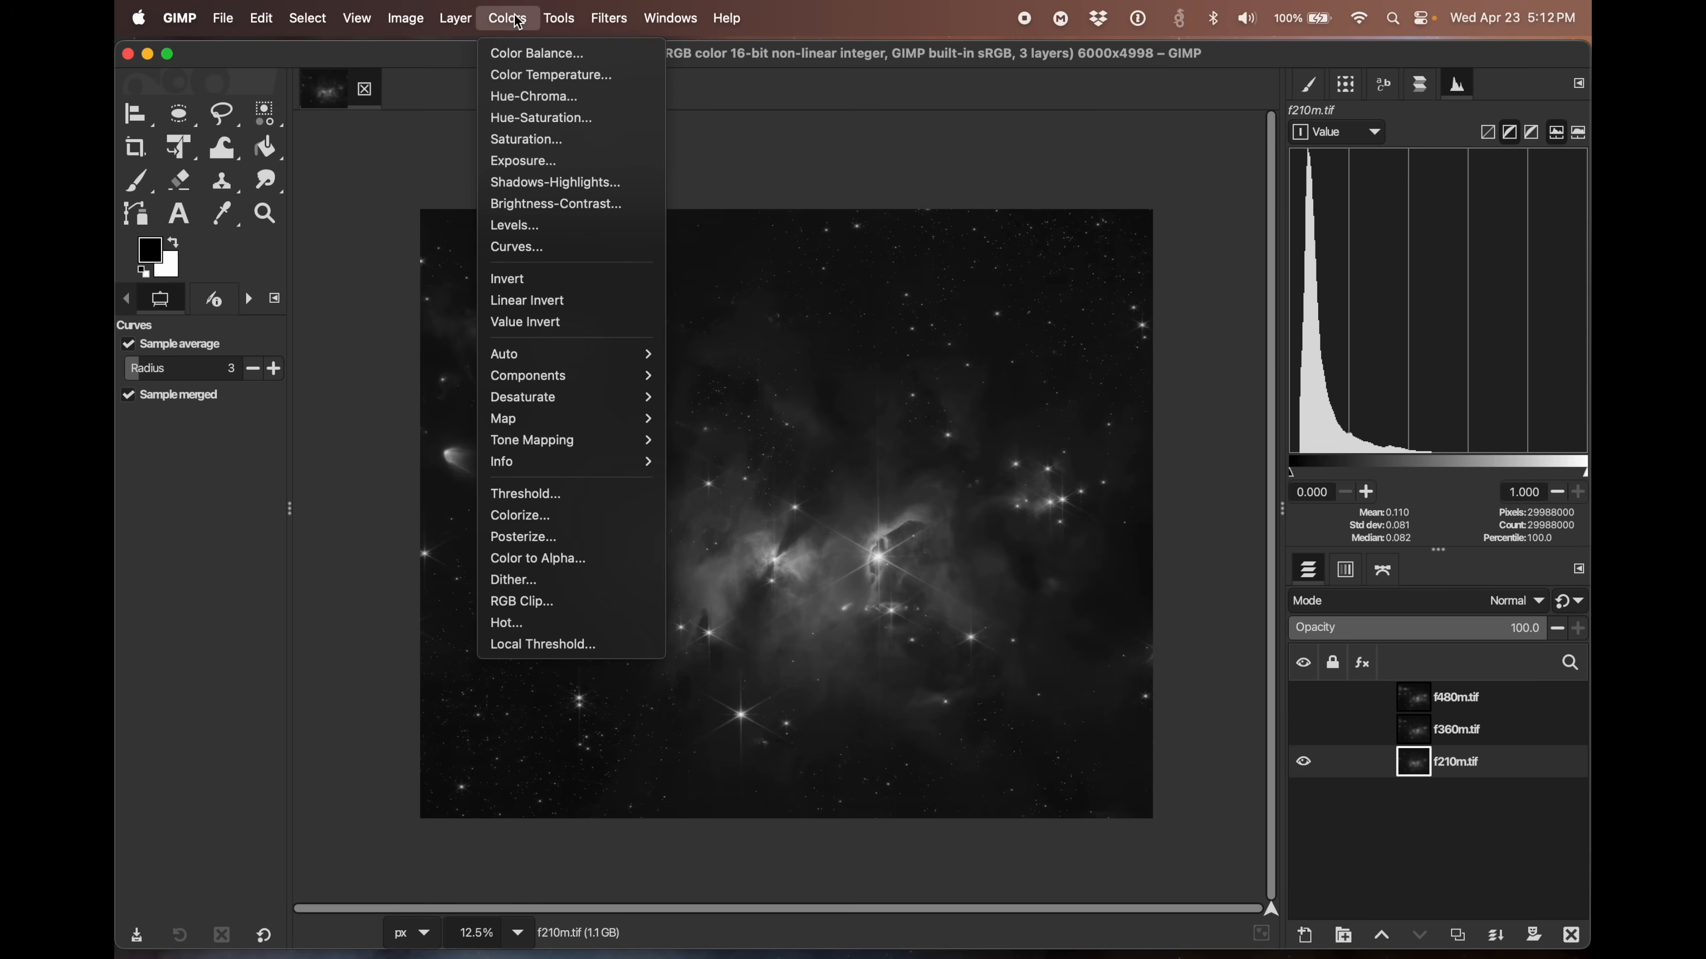
click(567, 522)
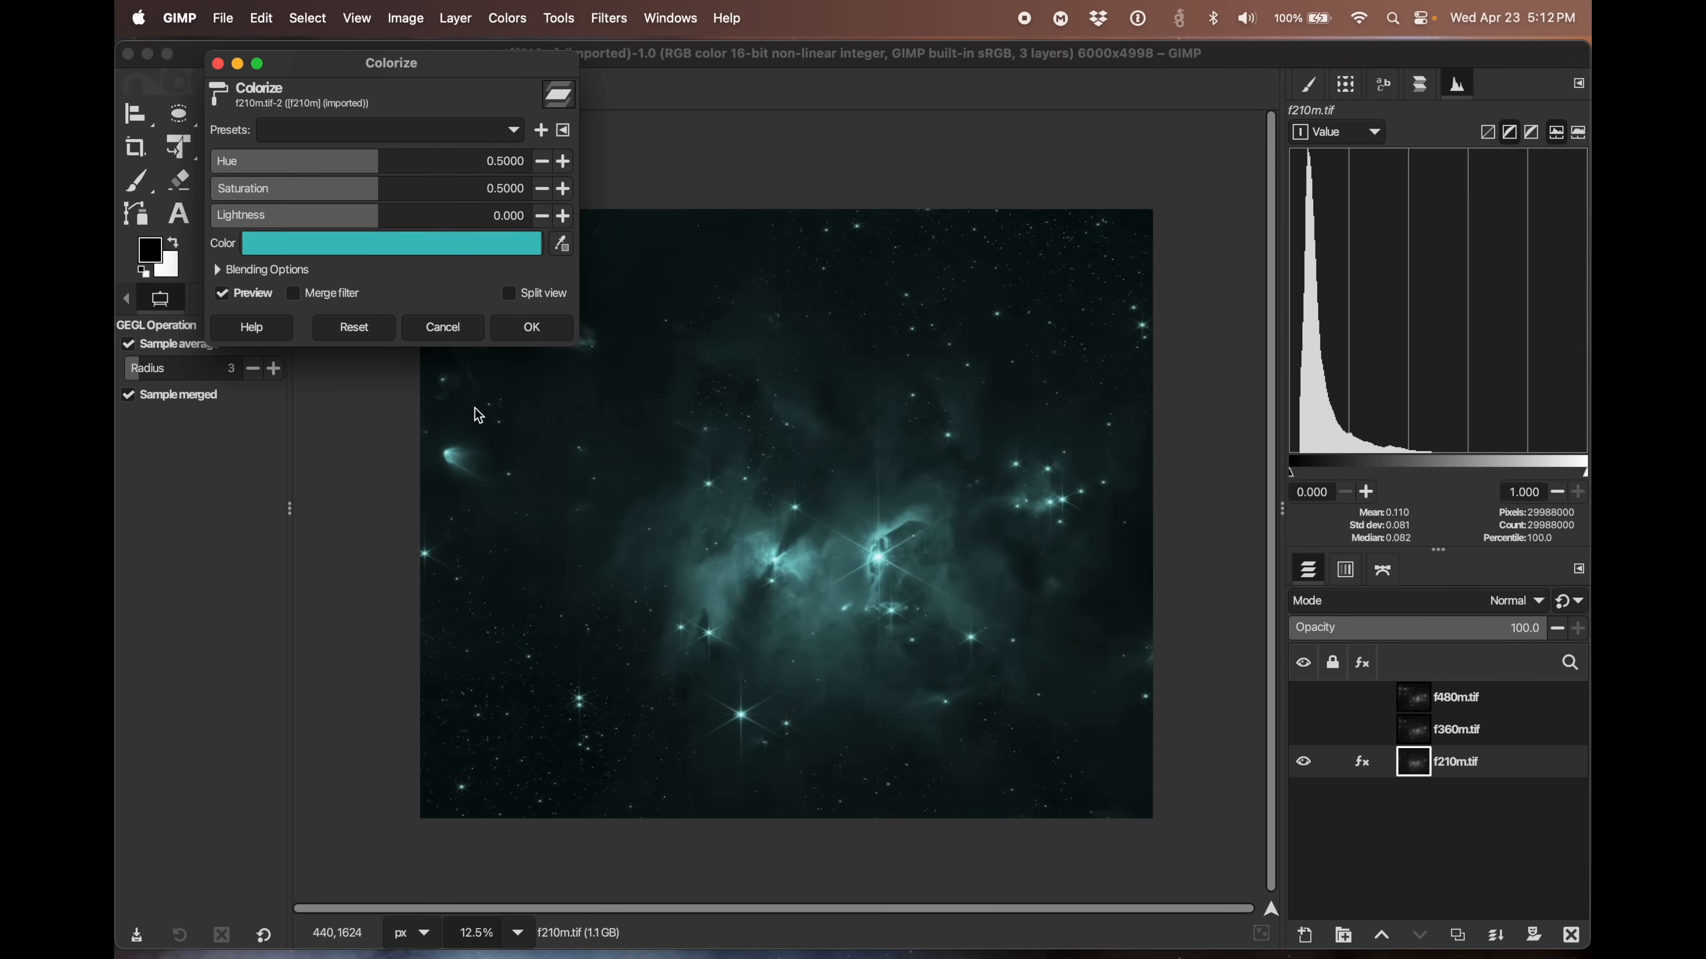
drag(505, 76, 456, 180)
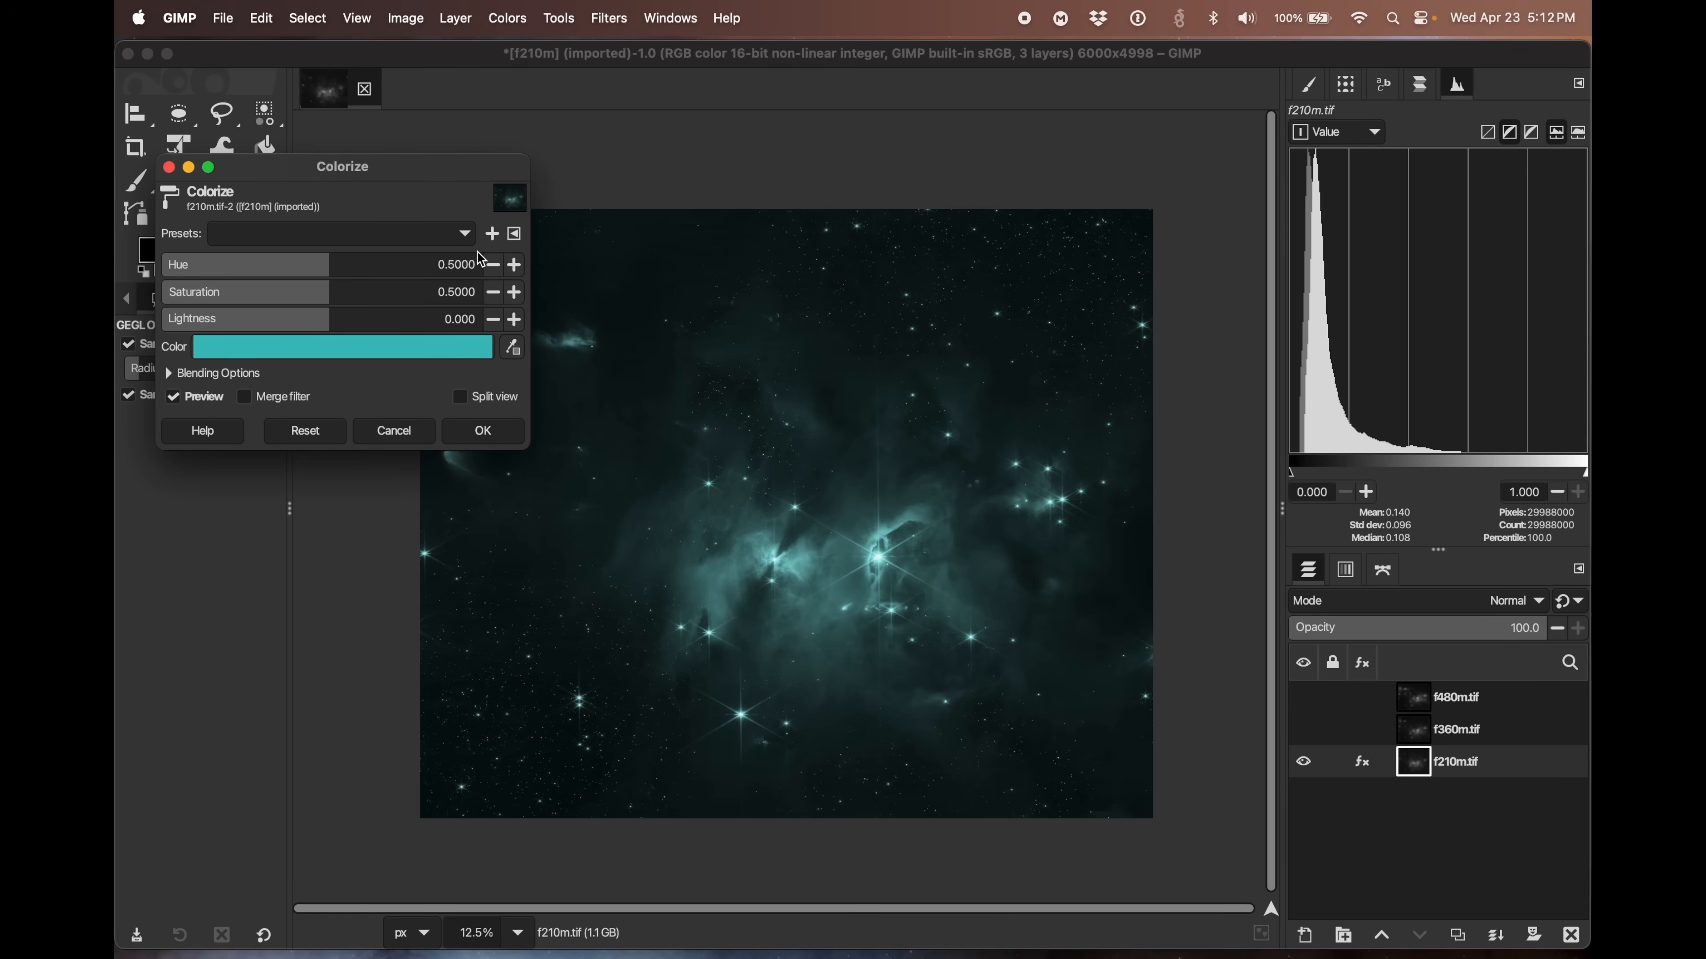
click(274, 352)
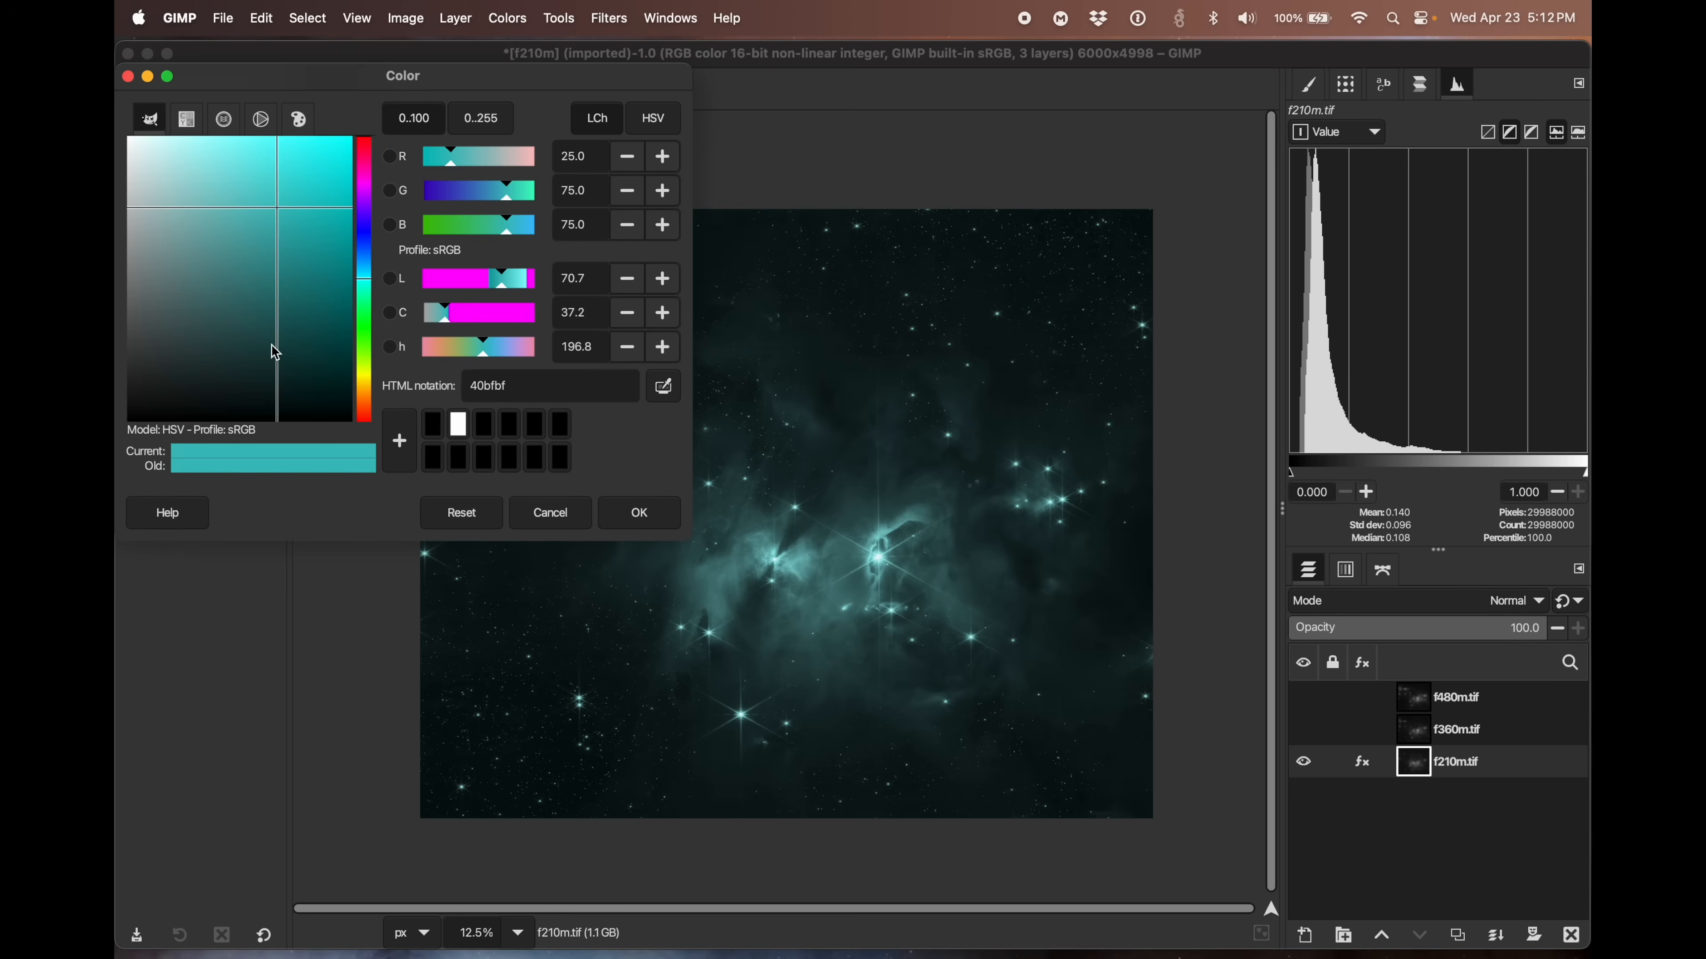
click(364, 242)
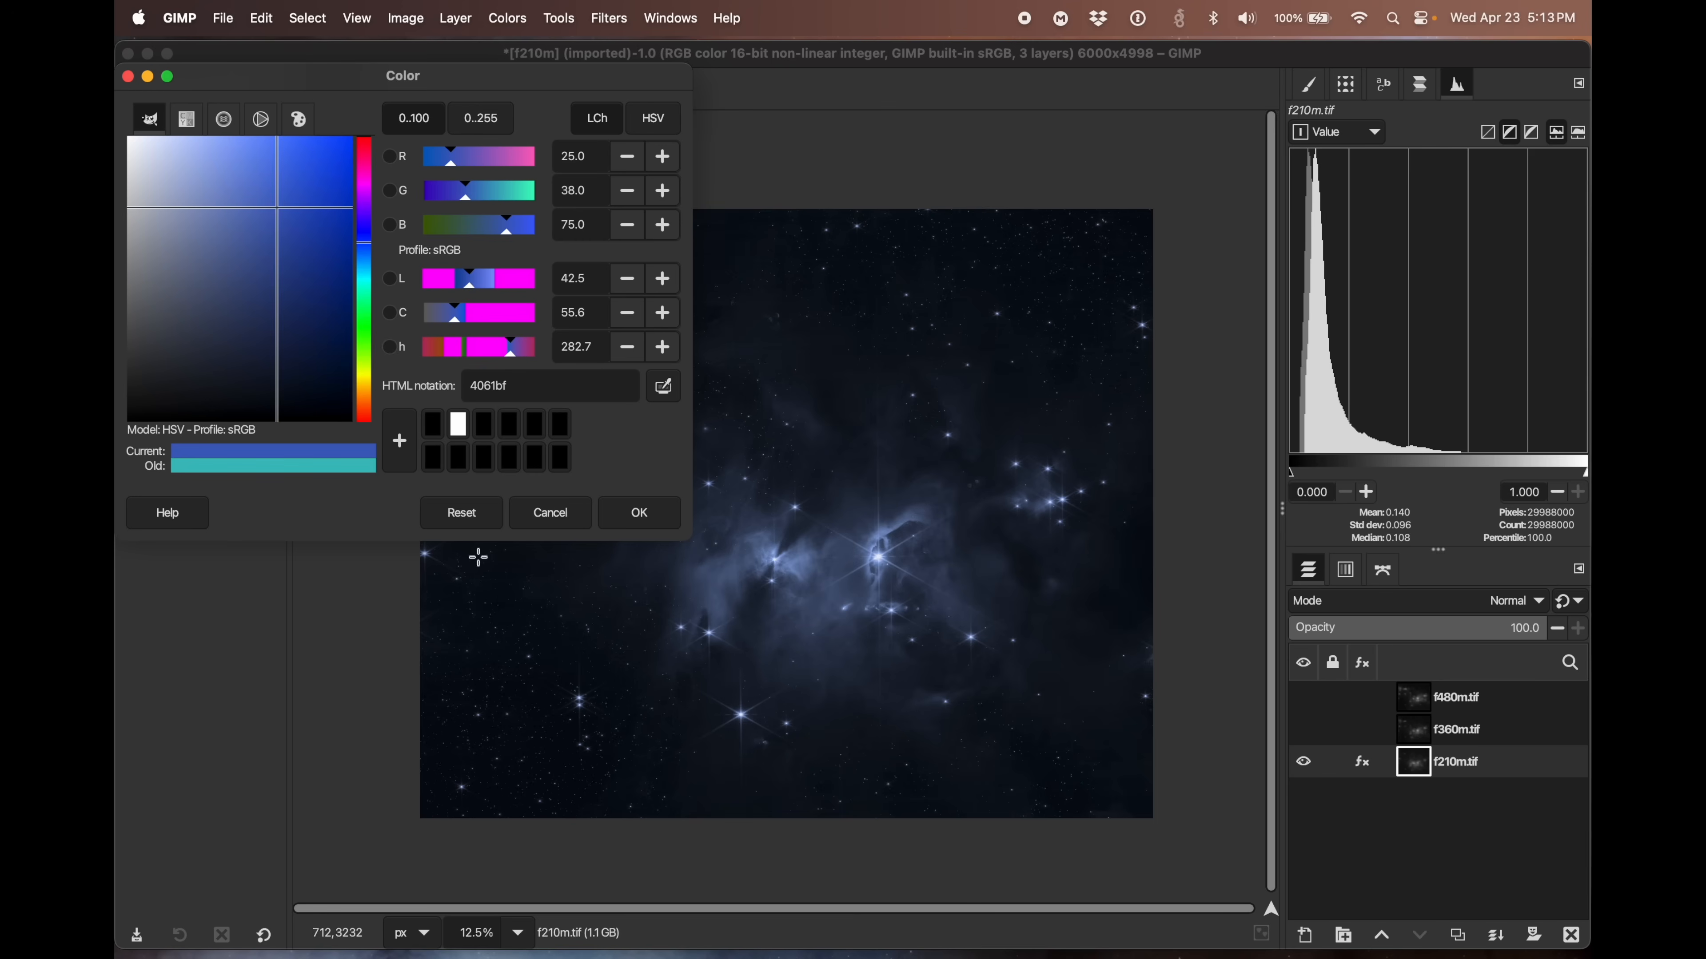
click(318, 195)
click(329, 162)
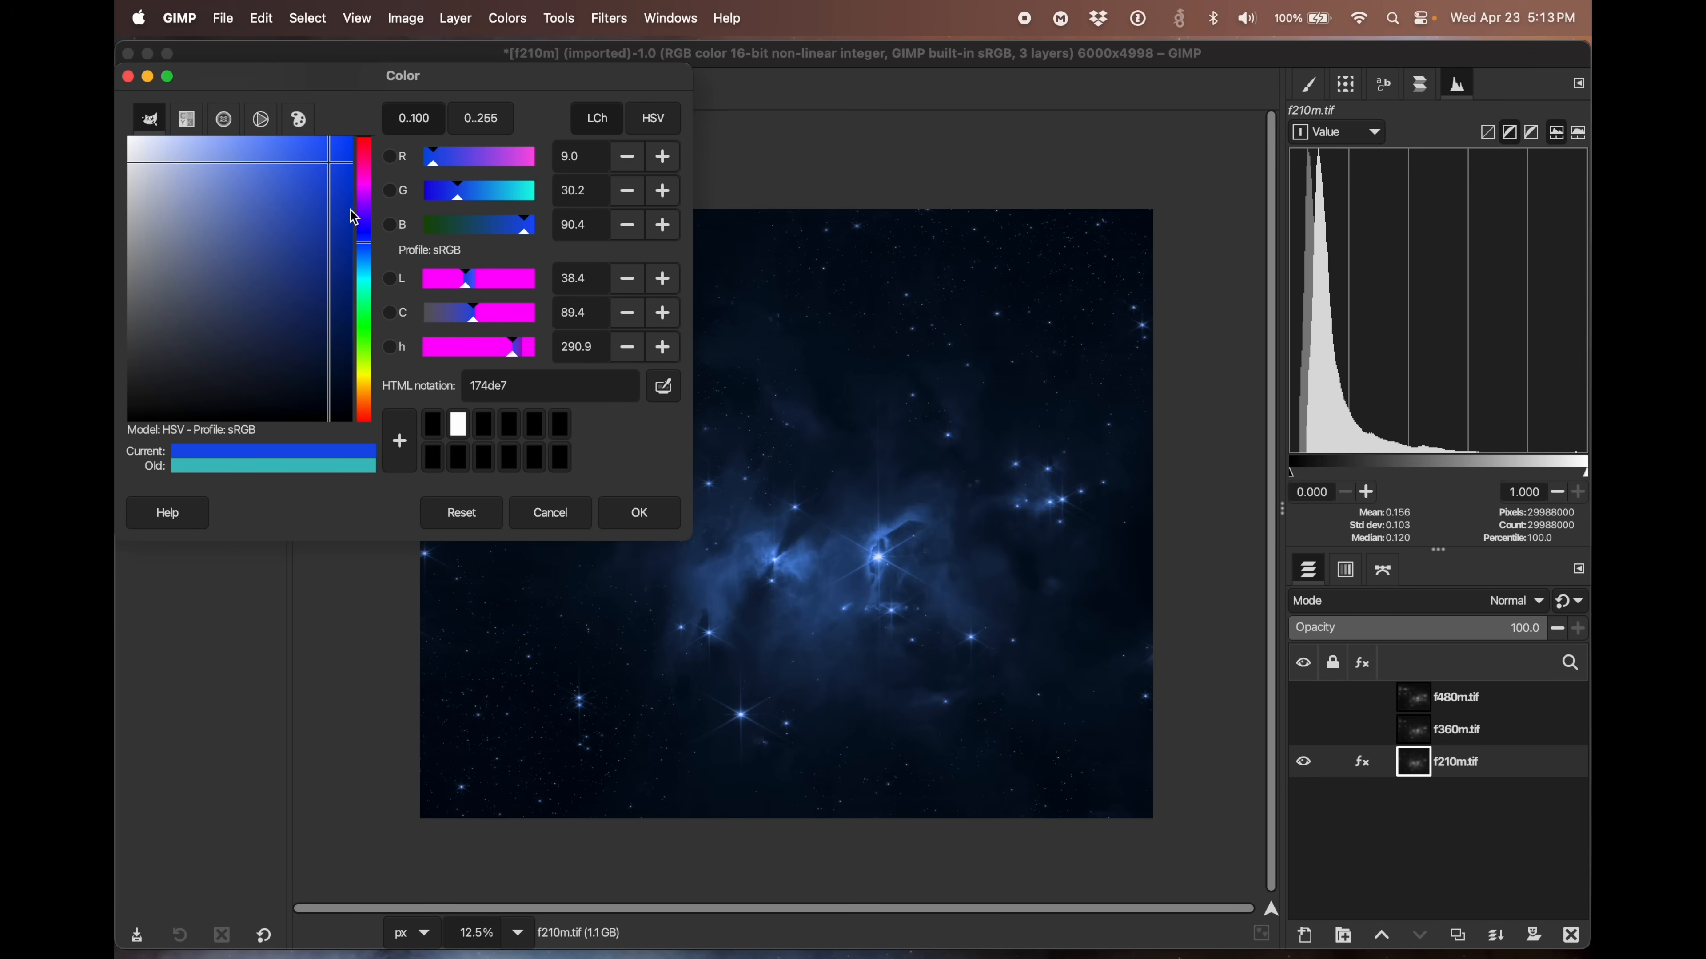
click(328, 159)
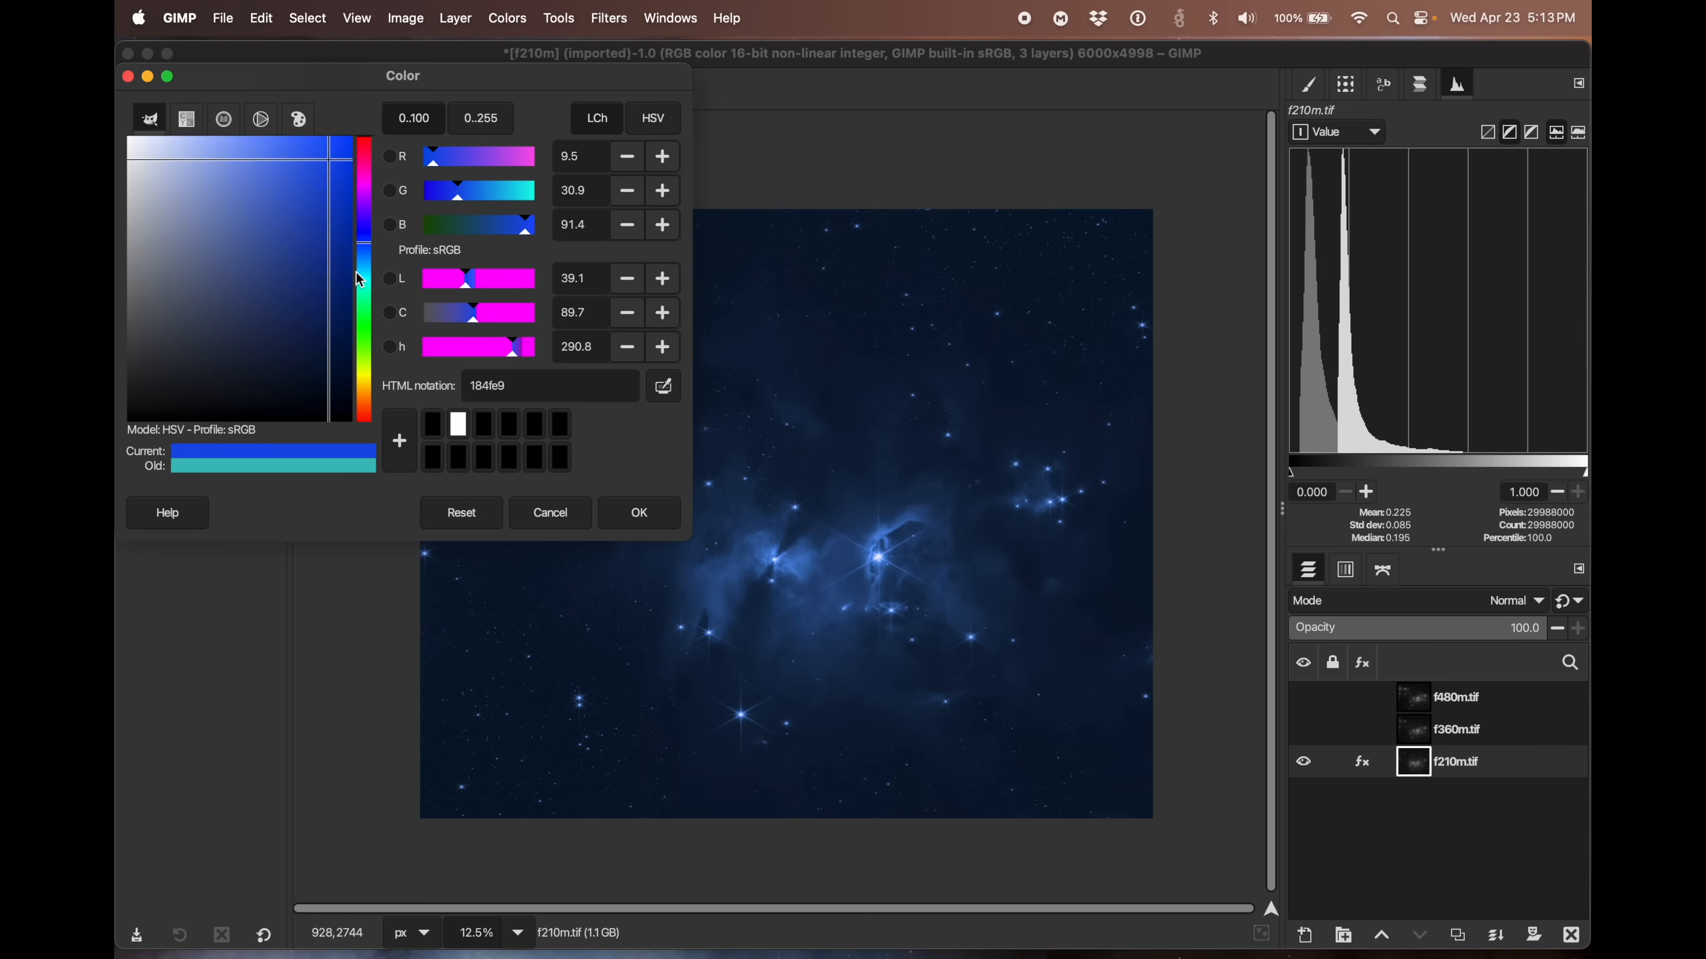
click(330, 177)
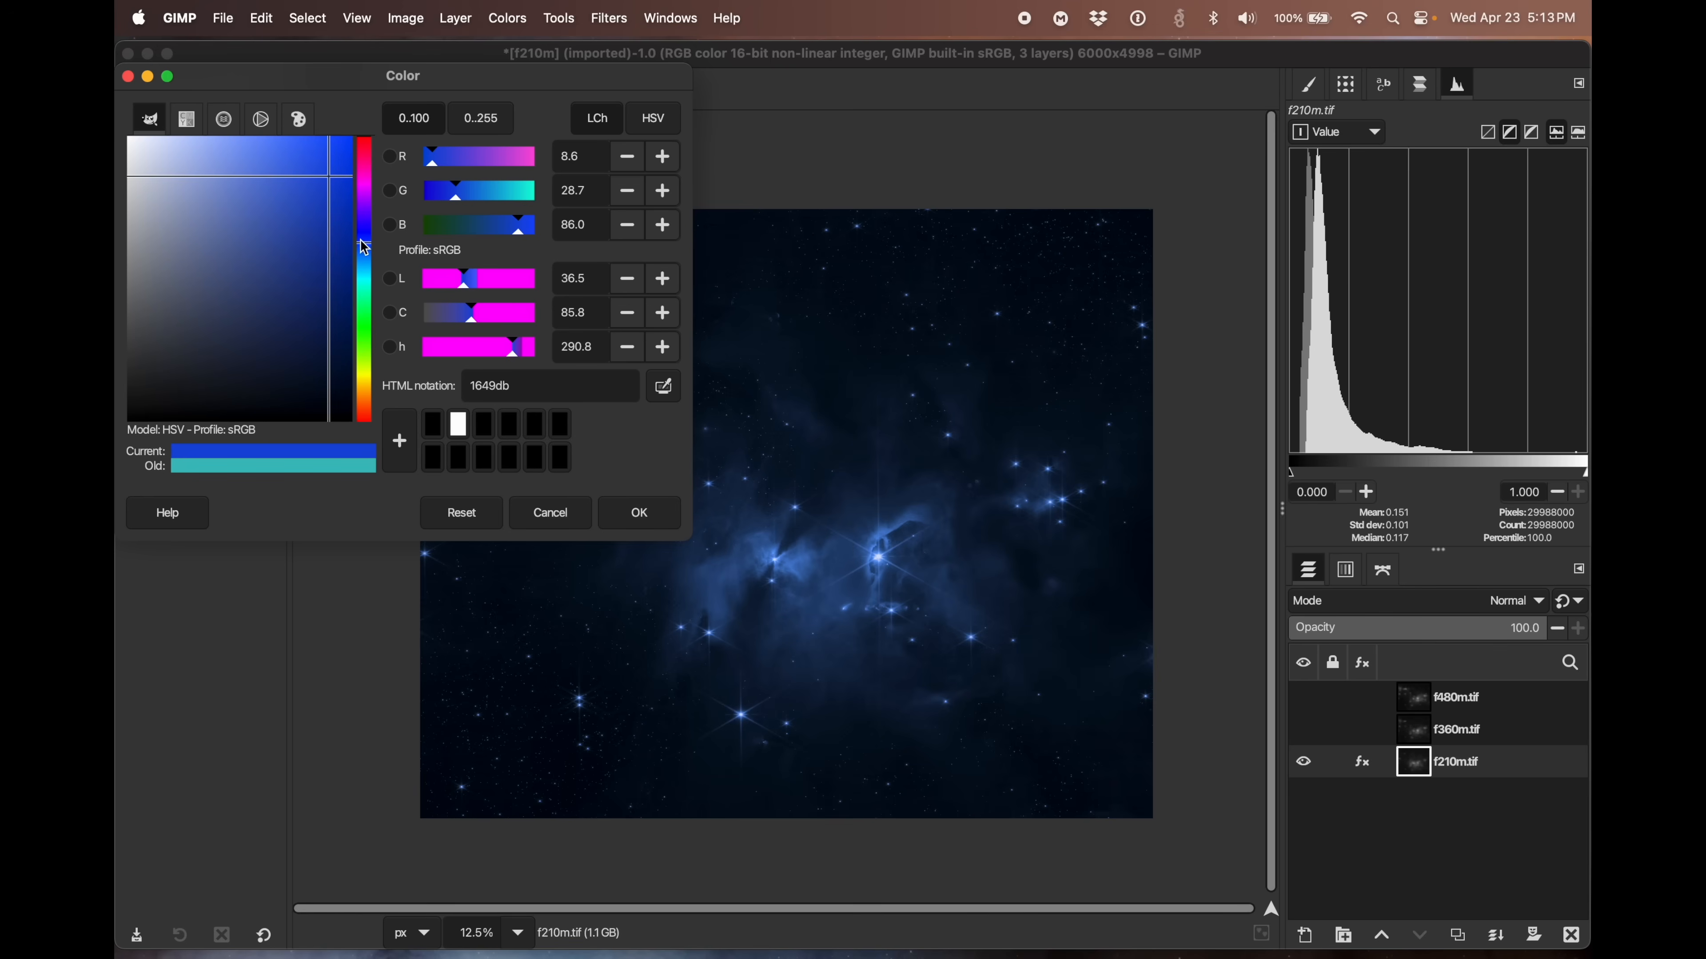
- Try teal 16dbd3 and yellow-green a1db16 as the Colorize colour and return to blue 1641db
click(365, 285)
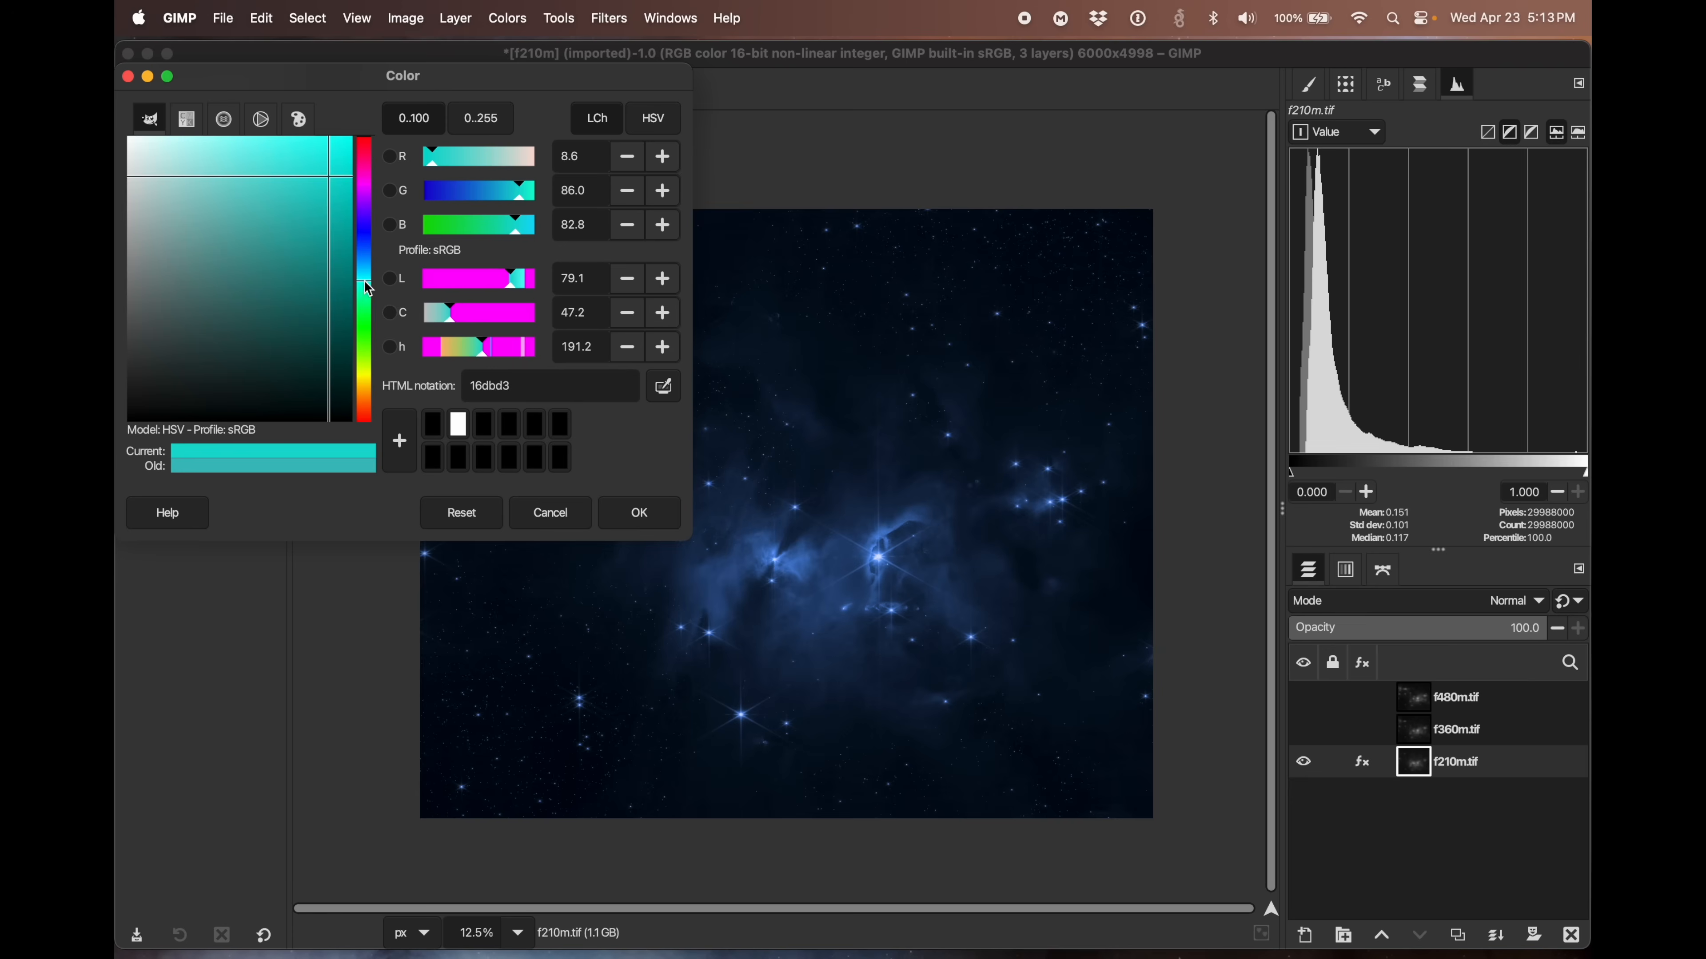
click(363, 360)
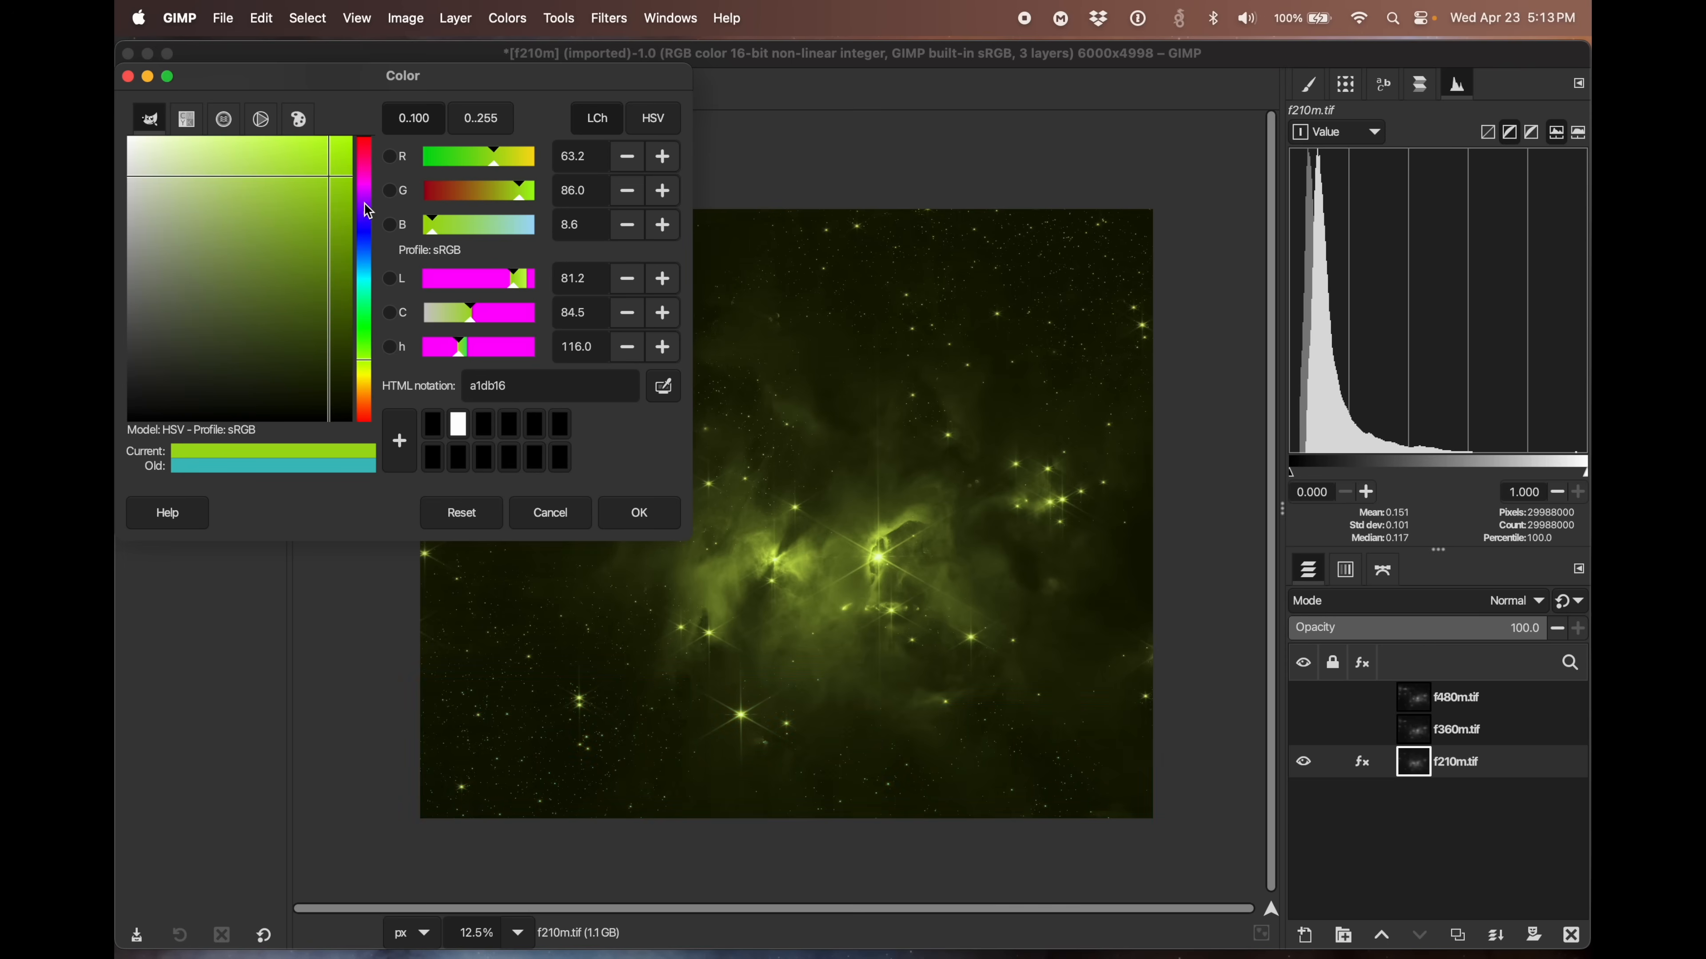
click(364, 240)
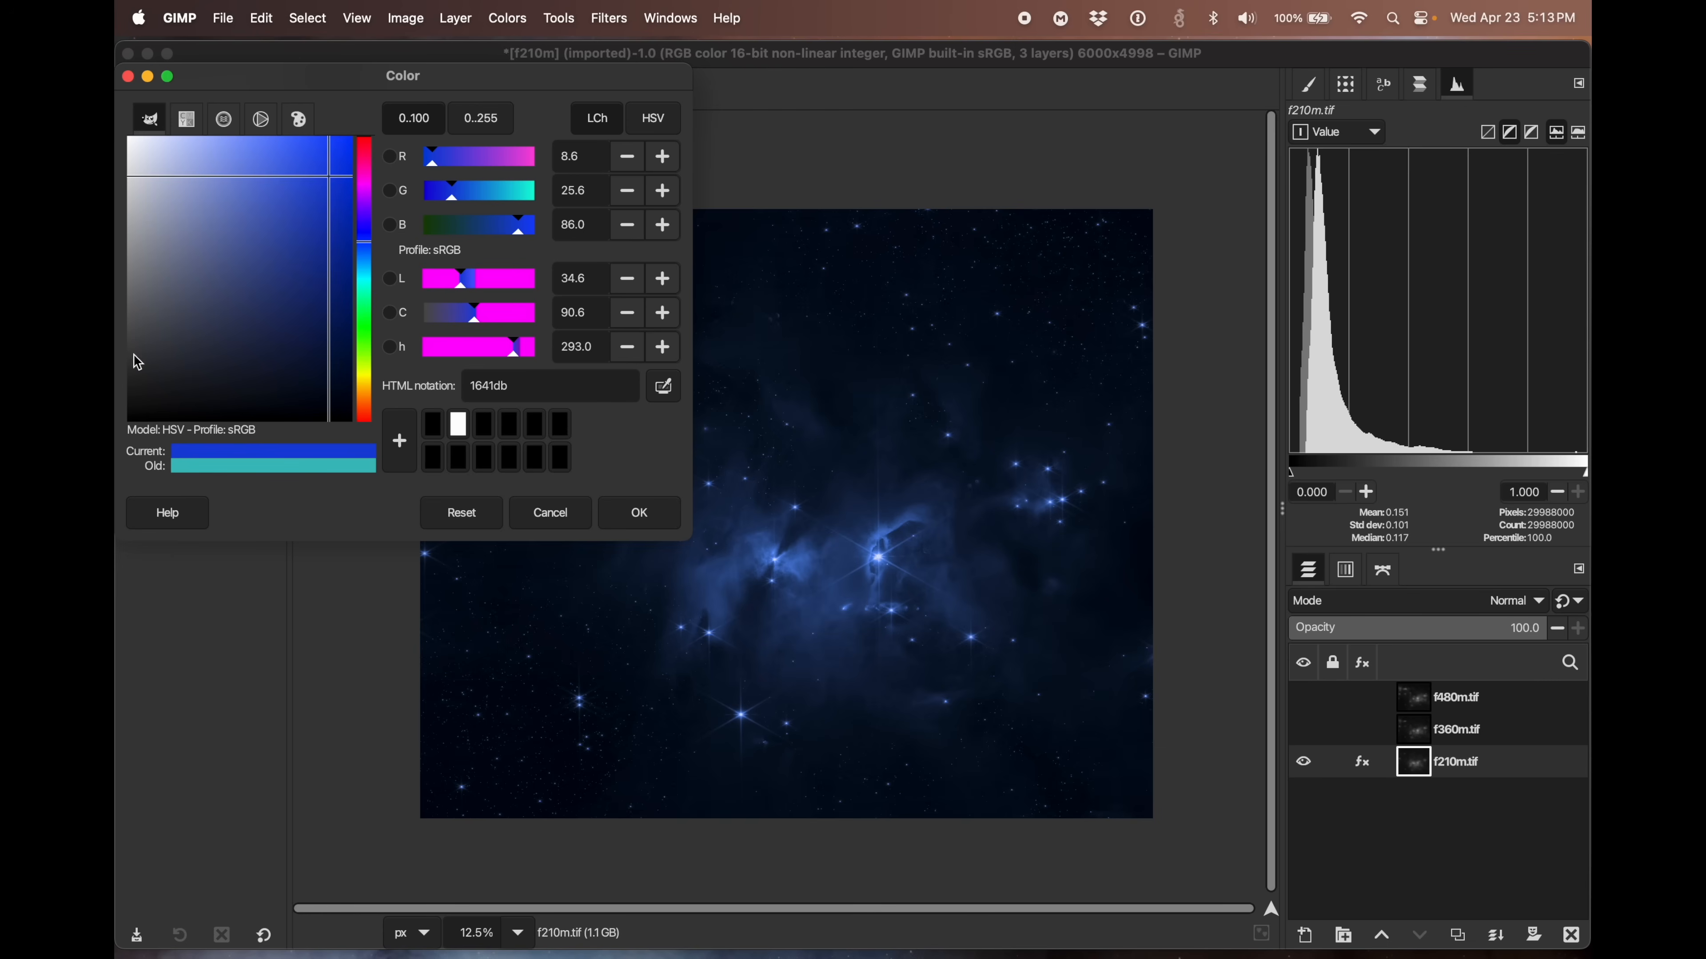
- Fine-tune the Colorize colour to the vivid blue 0c3ef3 and apply the effect to the f210m.tif layer
click(340, 162)
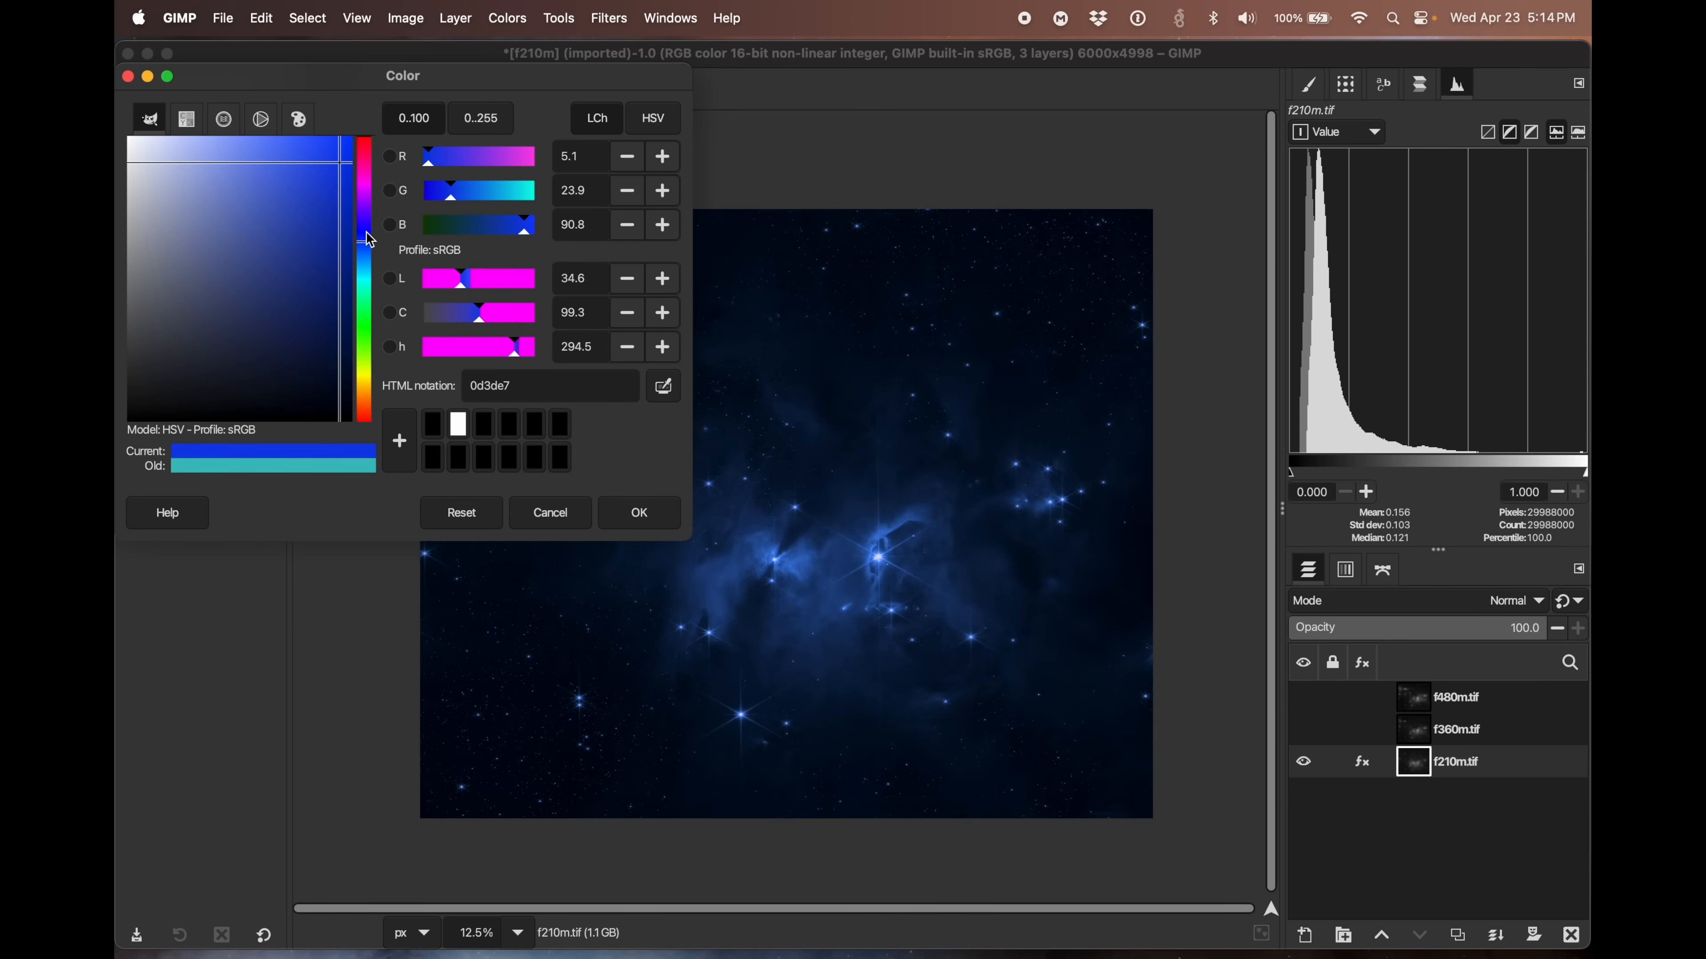
click(348, 141)
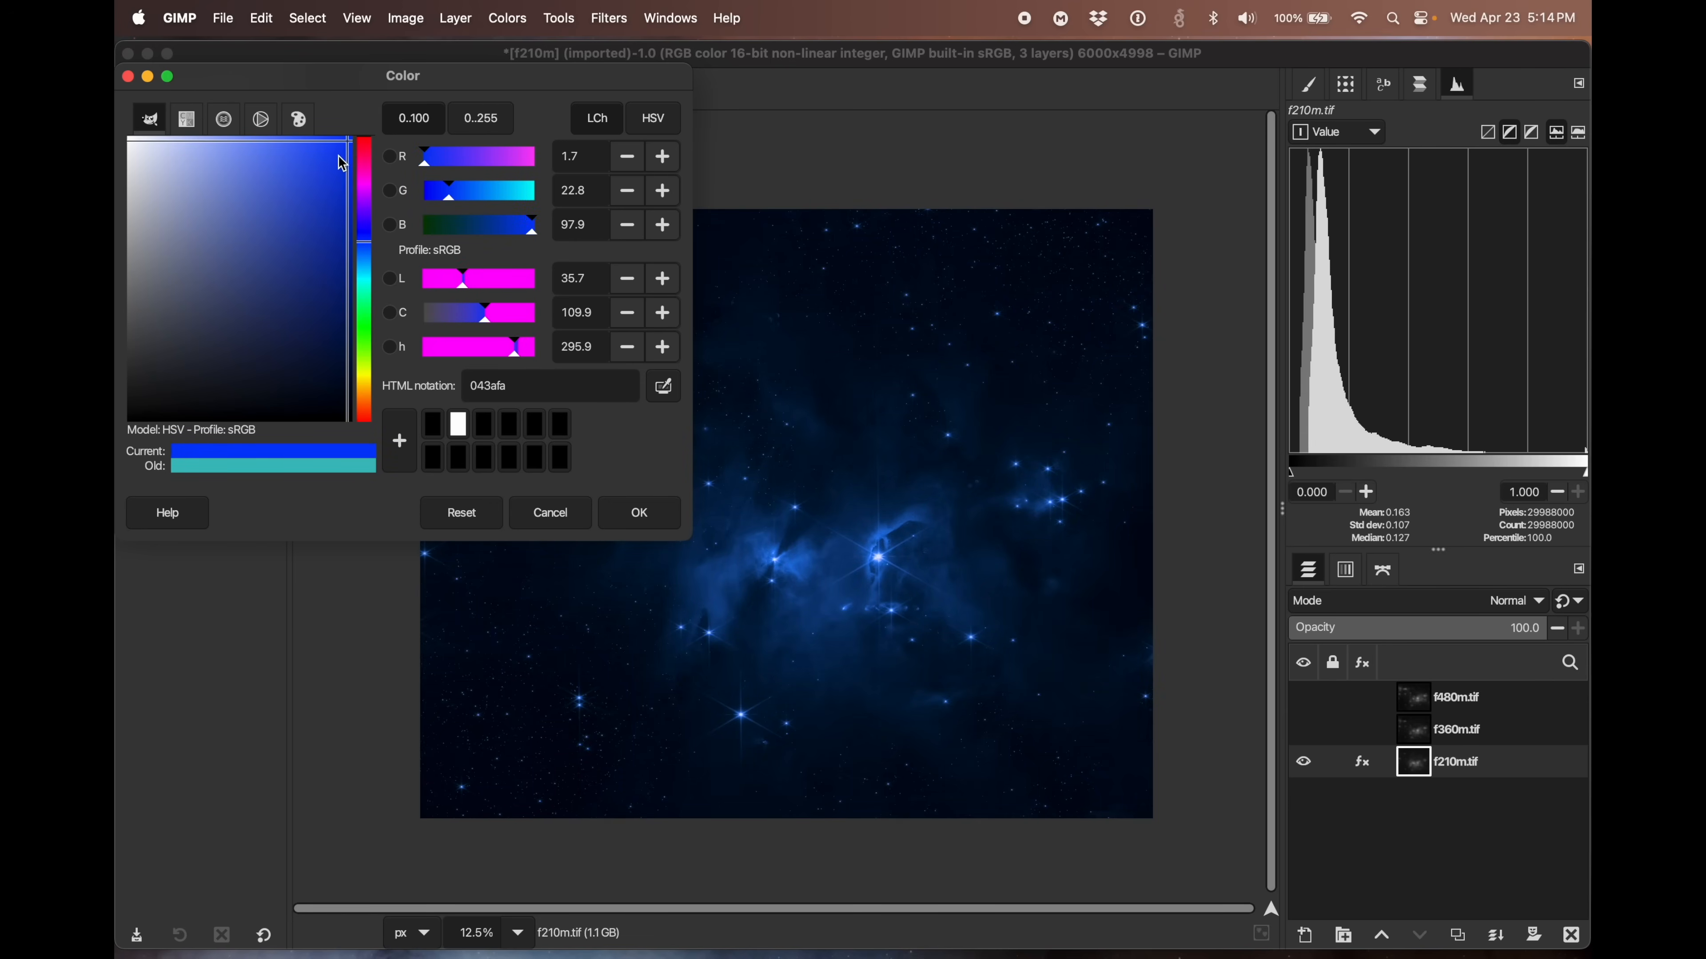
click(337, 159)
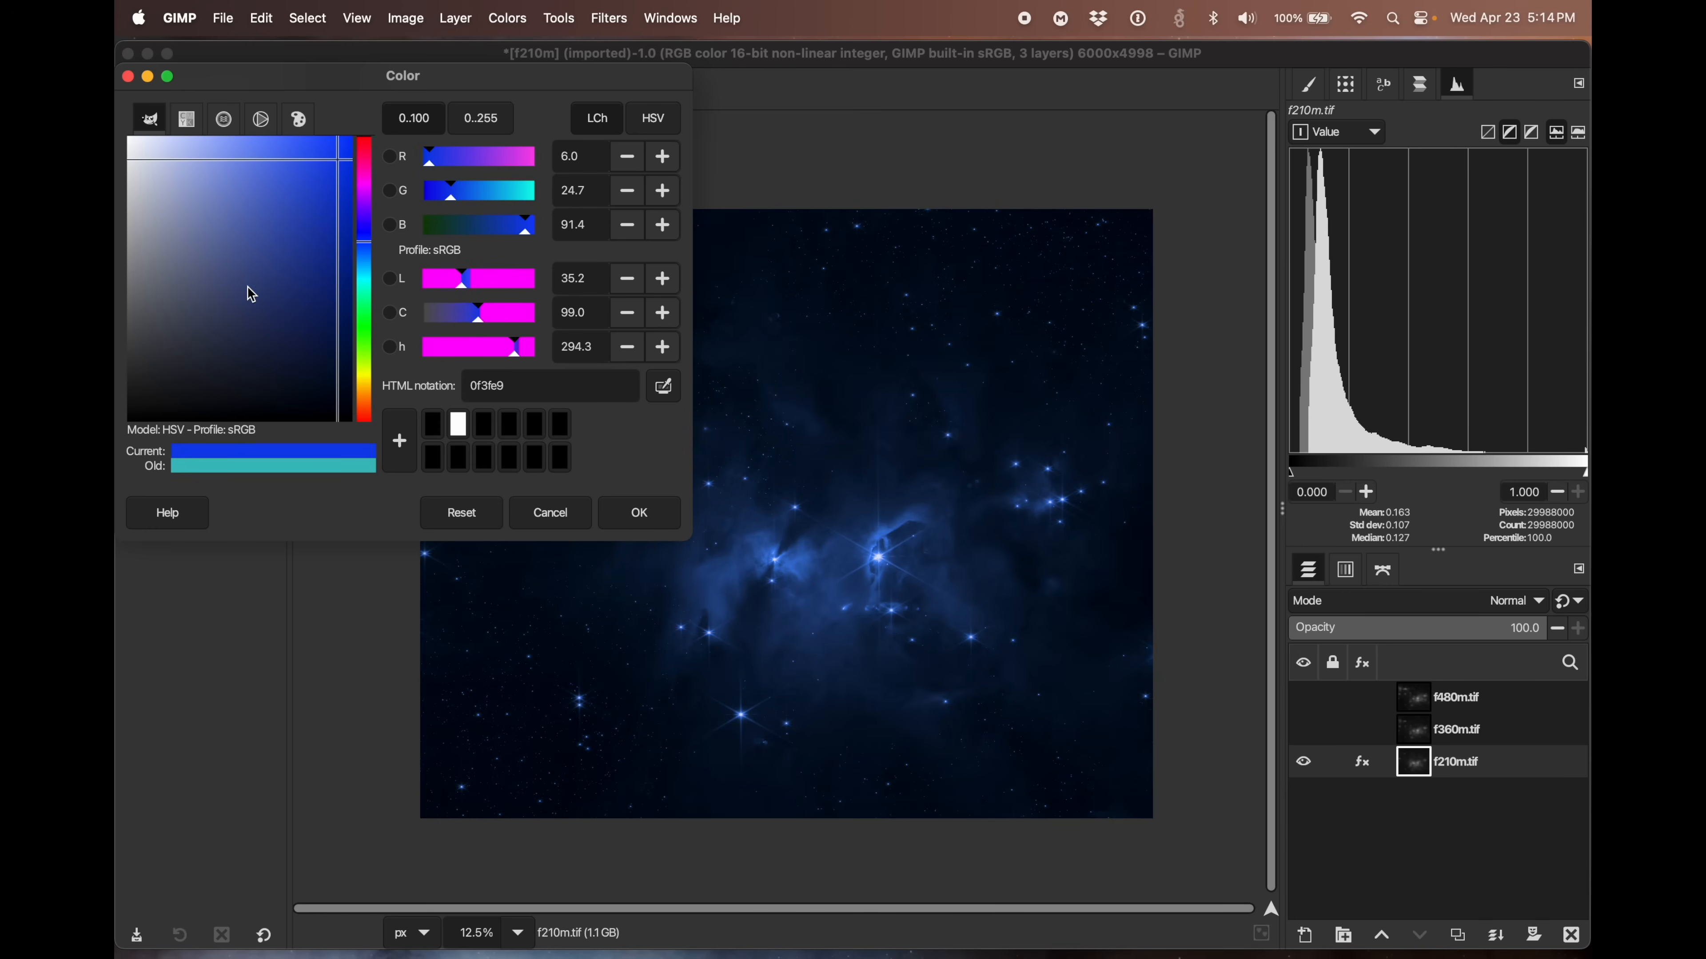
click(259, 266)
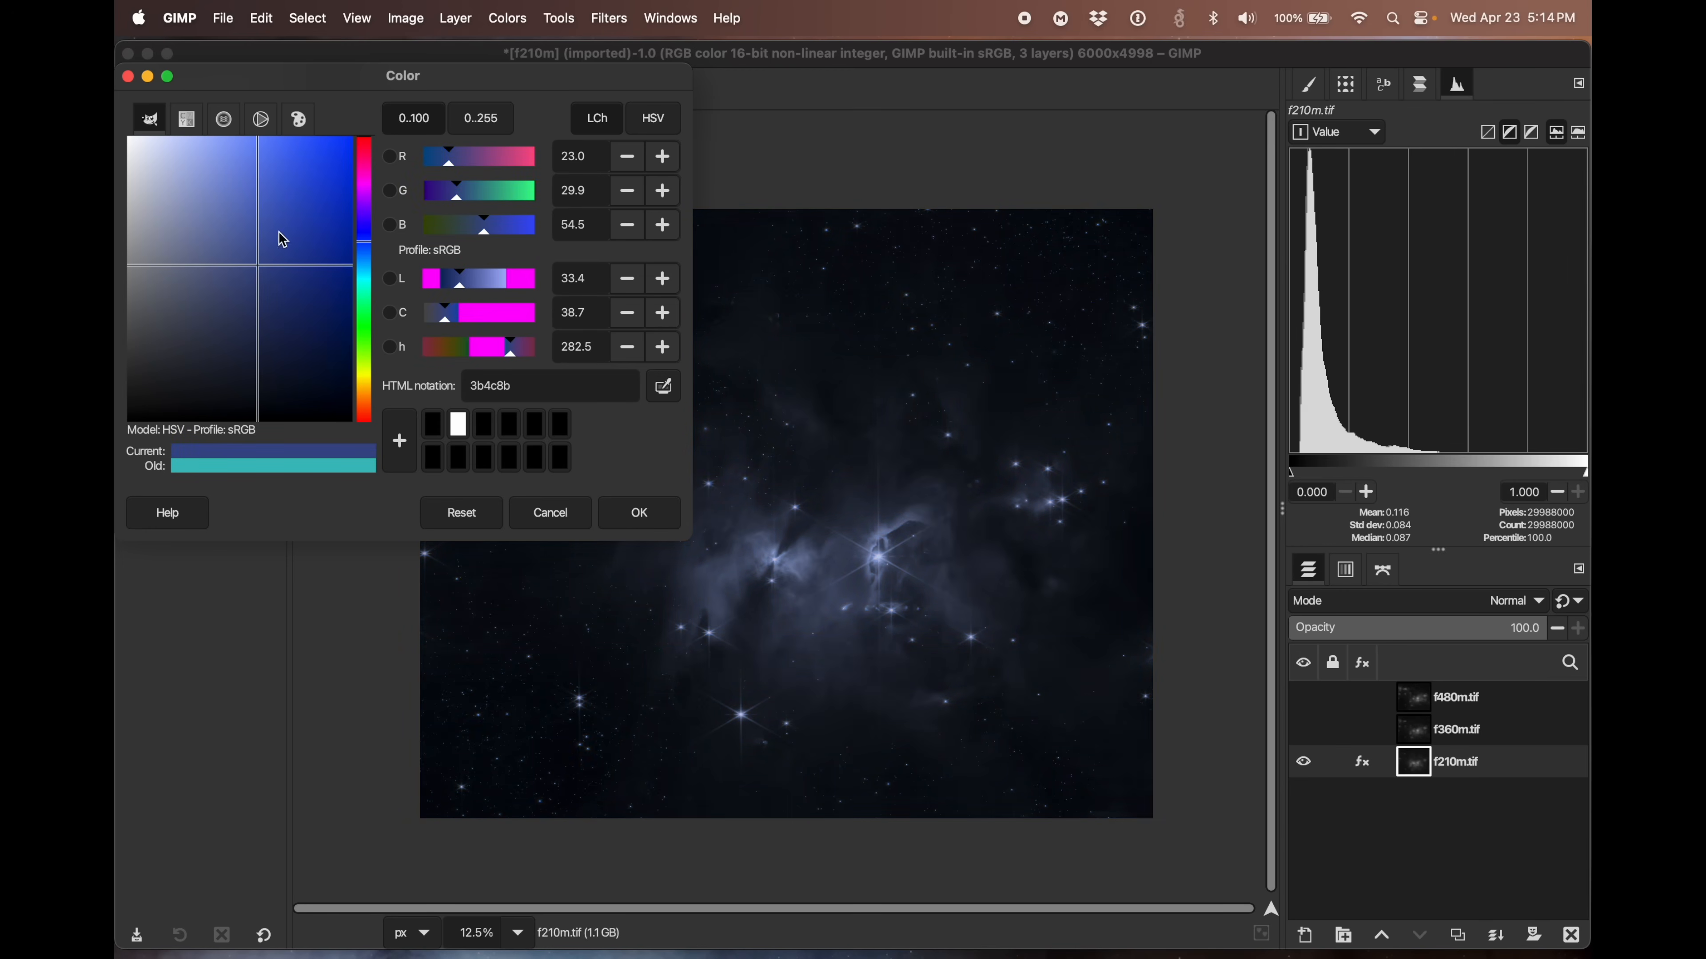
click(341, 148)
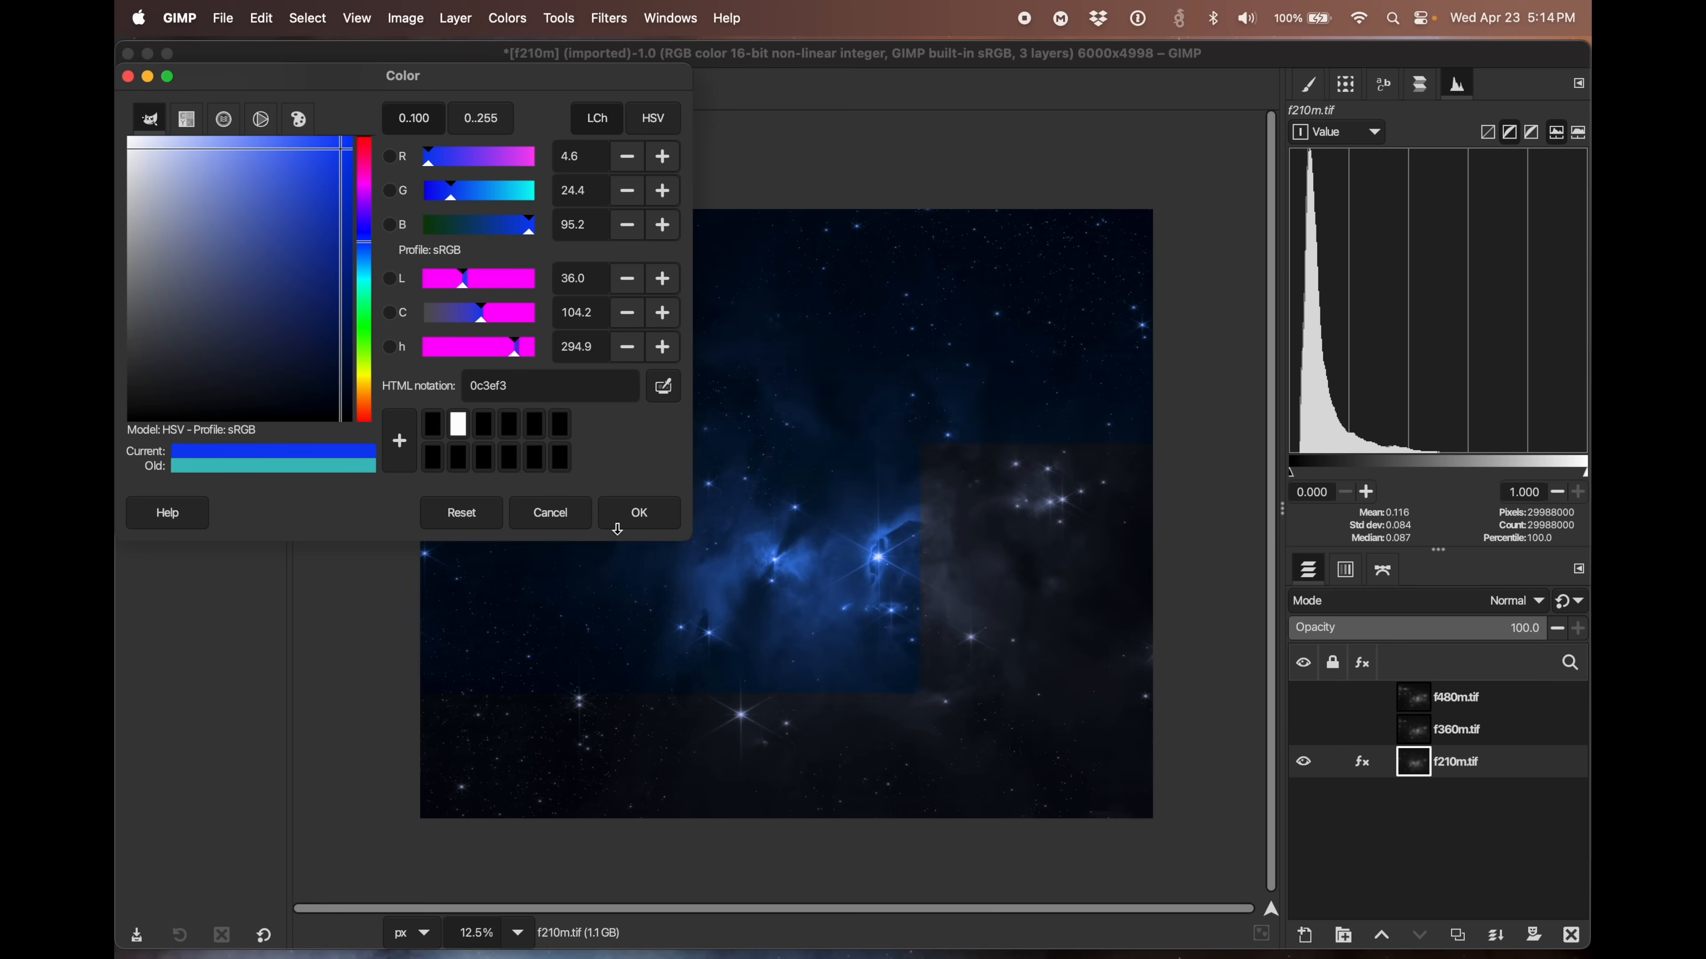
click(643, 516)
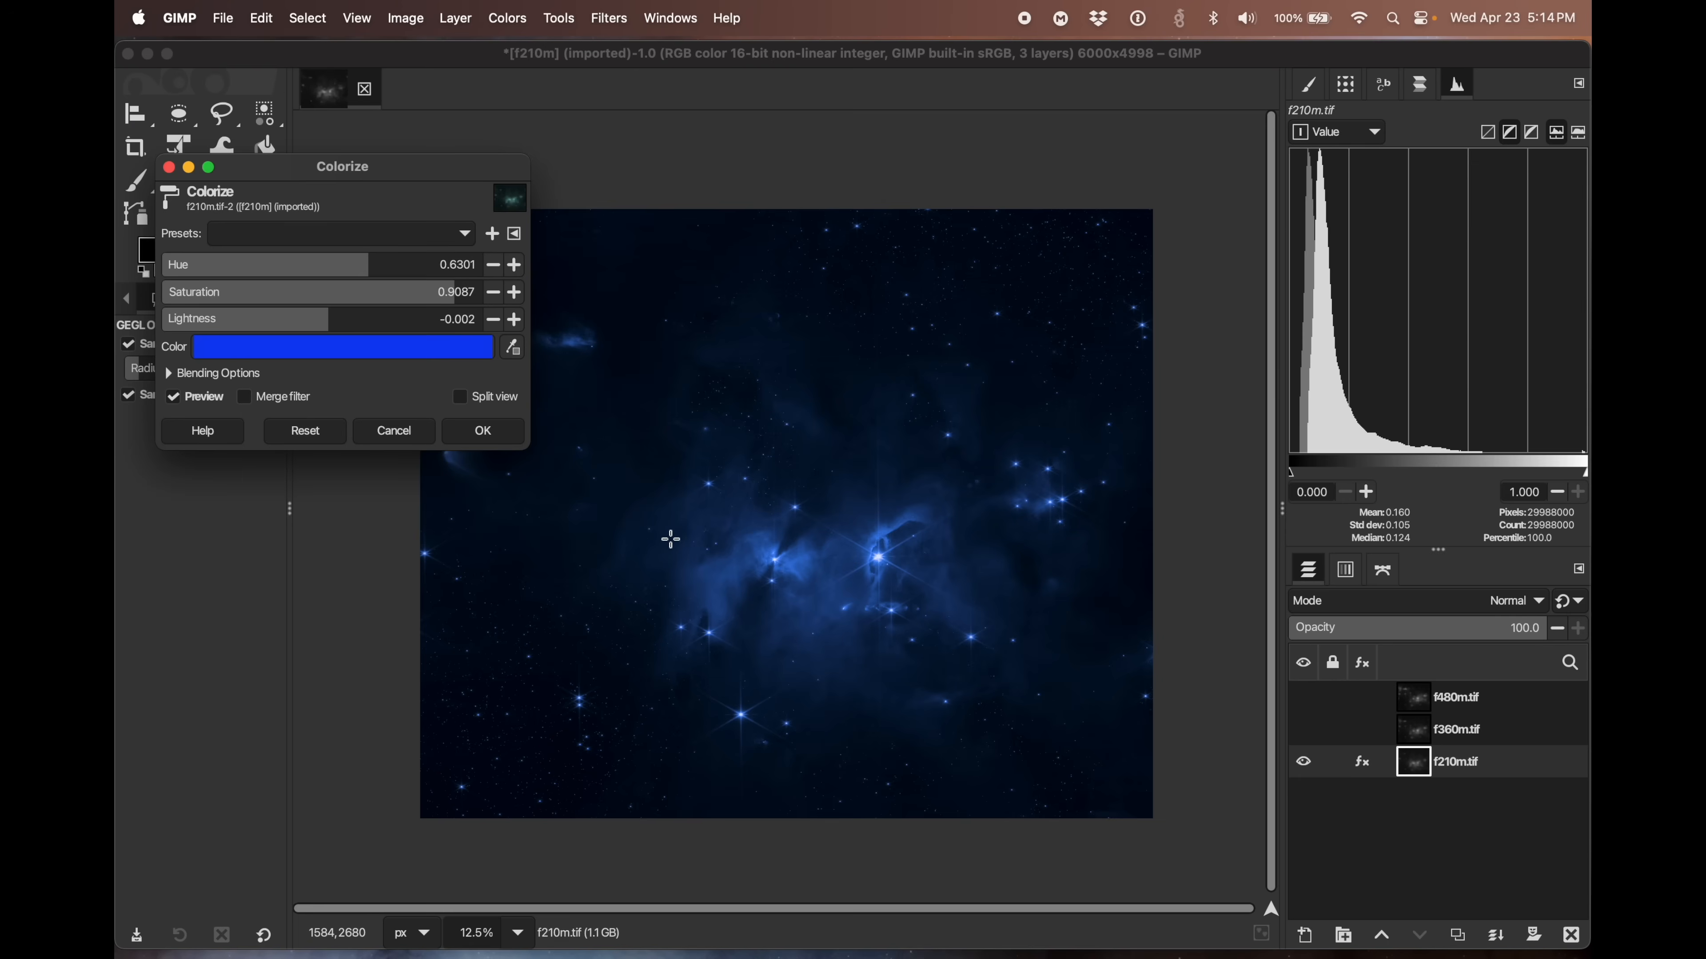
click(475, 432)
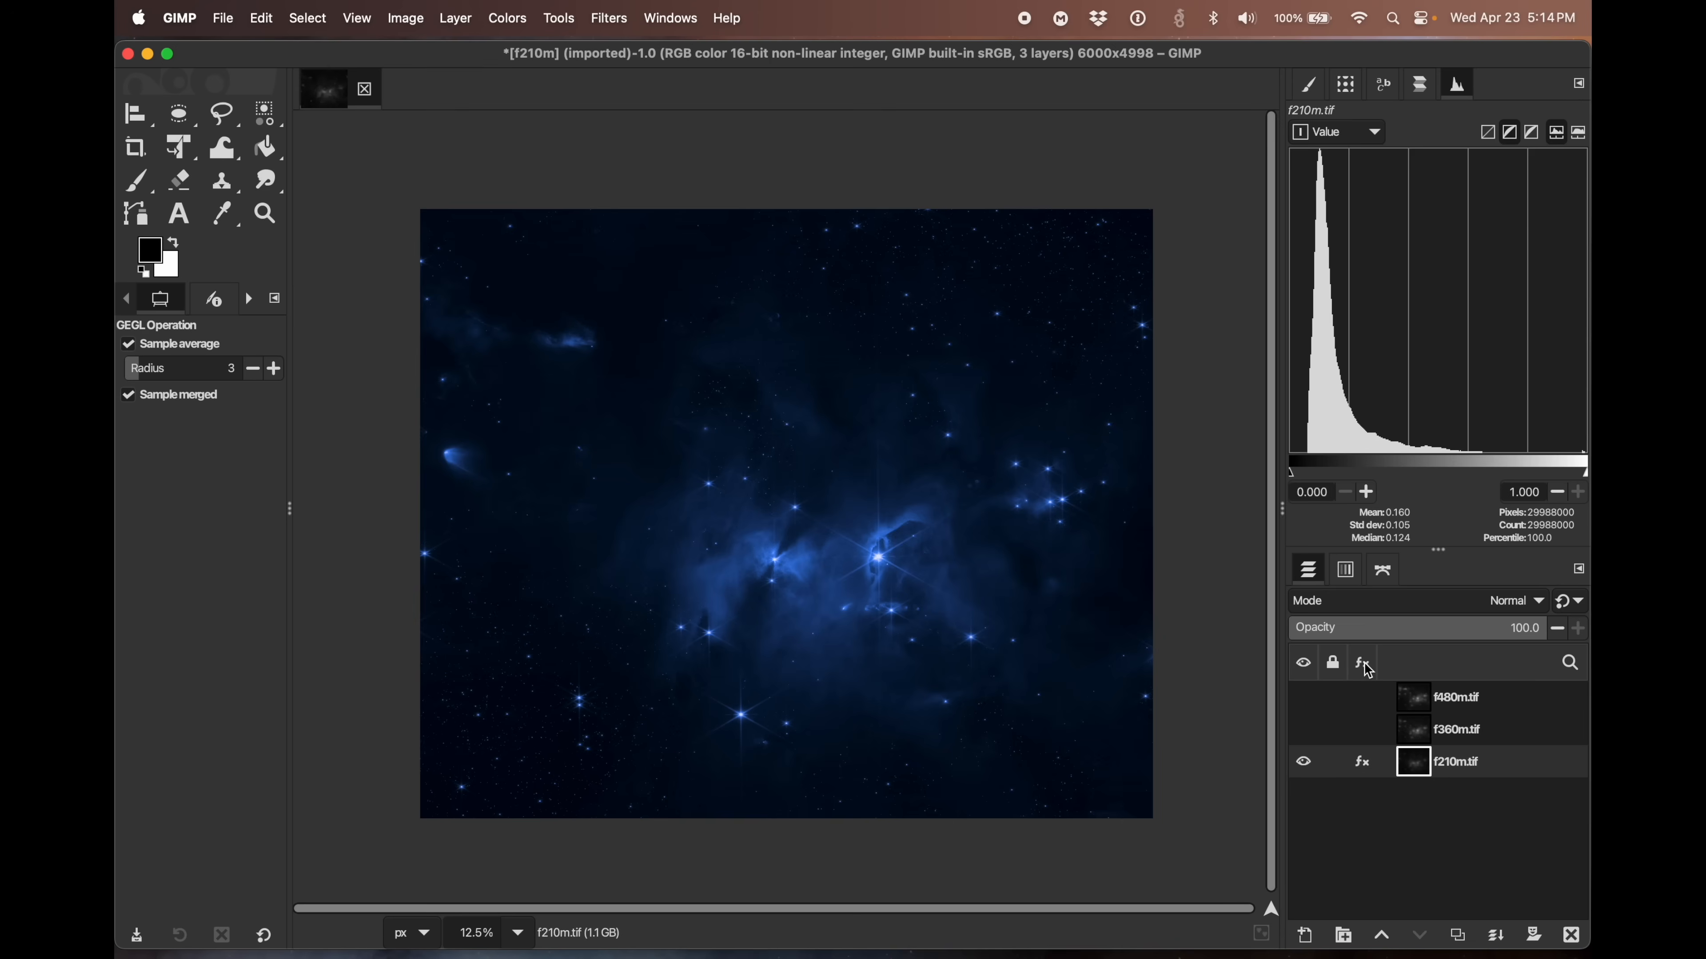
- Switch the Colorize effect of the f210m.tif layer off and back on to compare the layer with and without it
click(1363, 765)
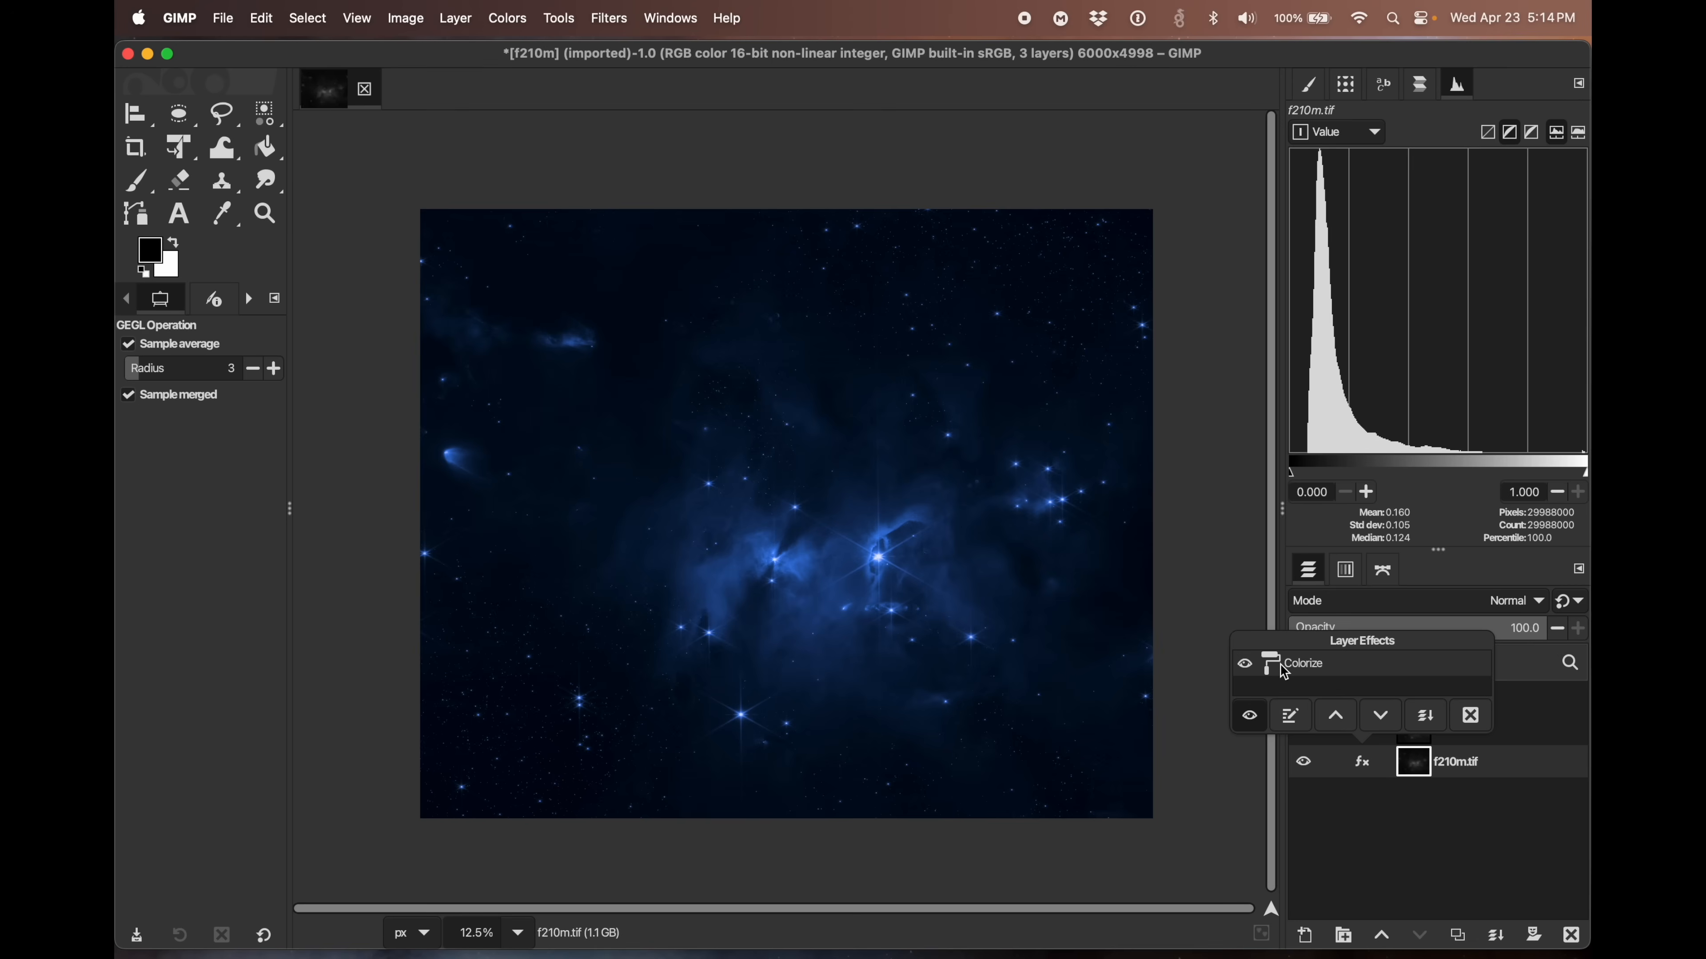
click(1245, 666)
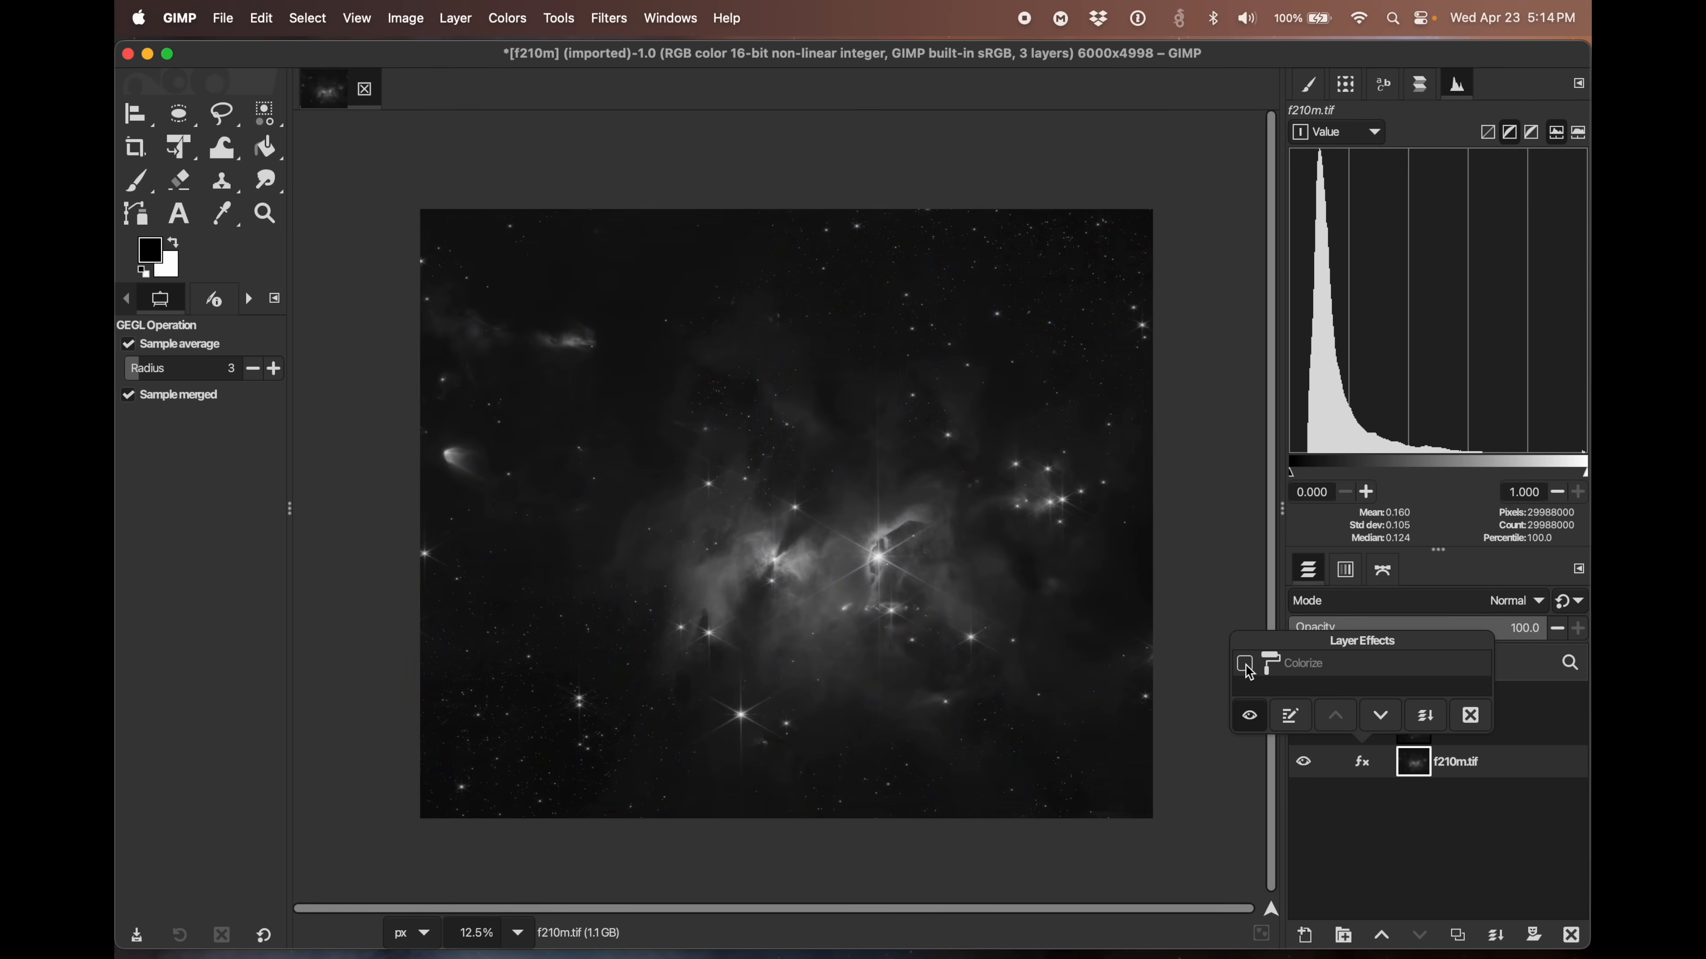
click(1244, 665)
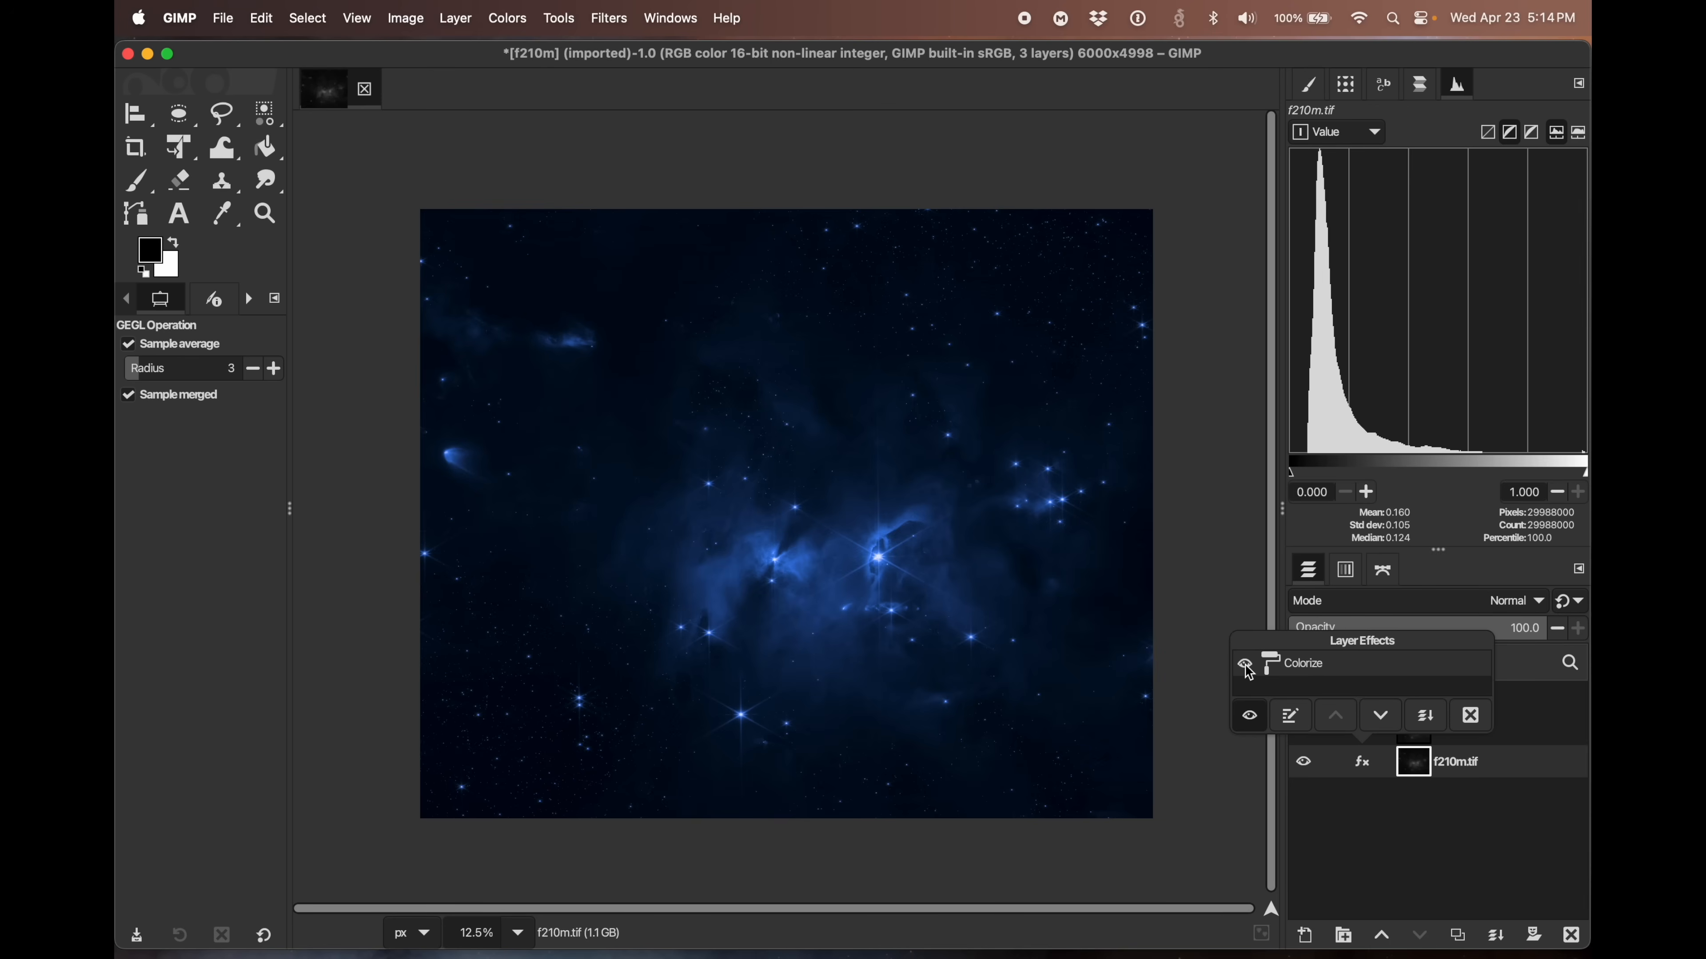
- Compare the f210m.tif layer with and without its Colorize effect, and reopen the effect's settings and colour to review them
click(1244, 665)
click(1244, 665)
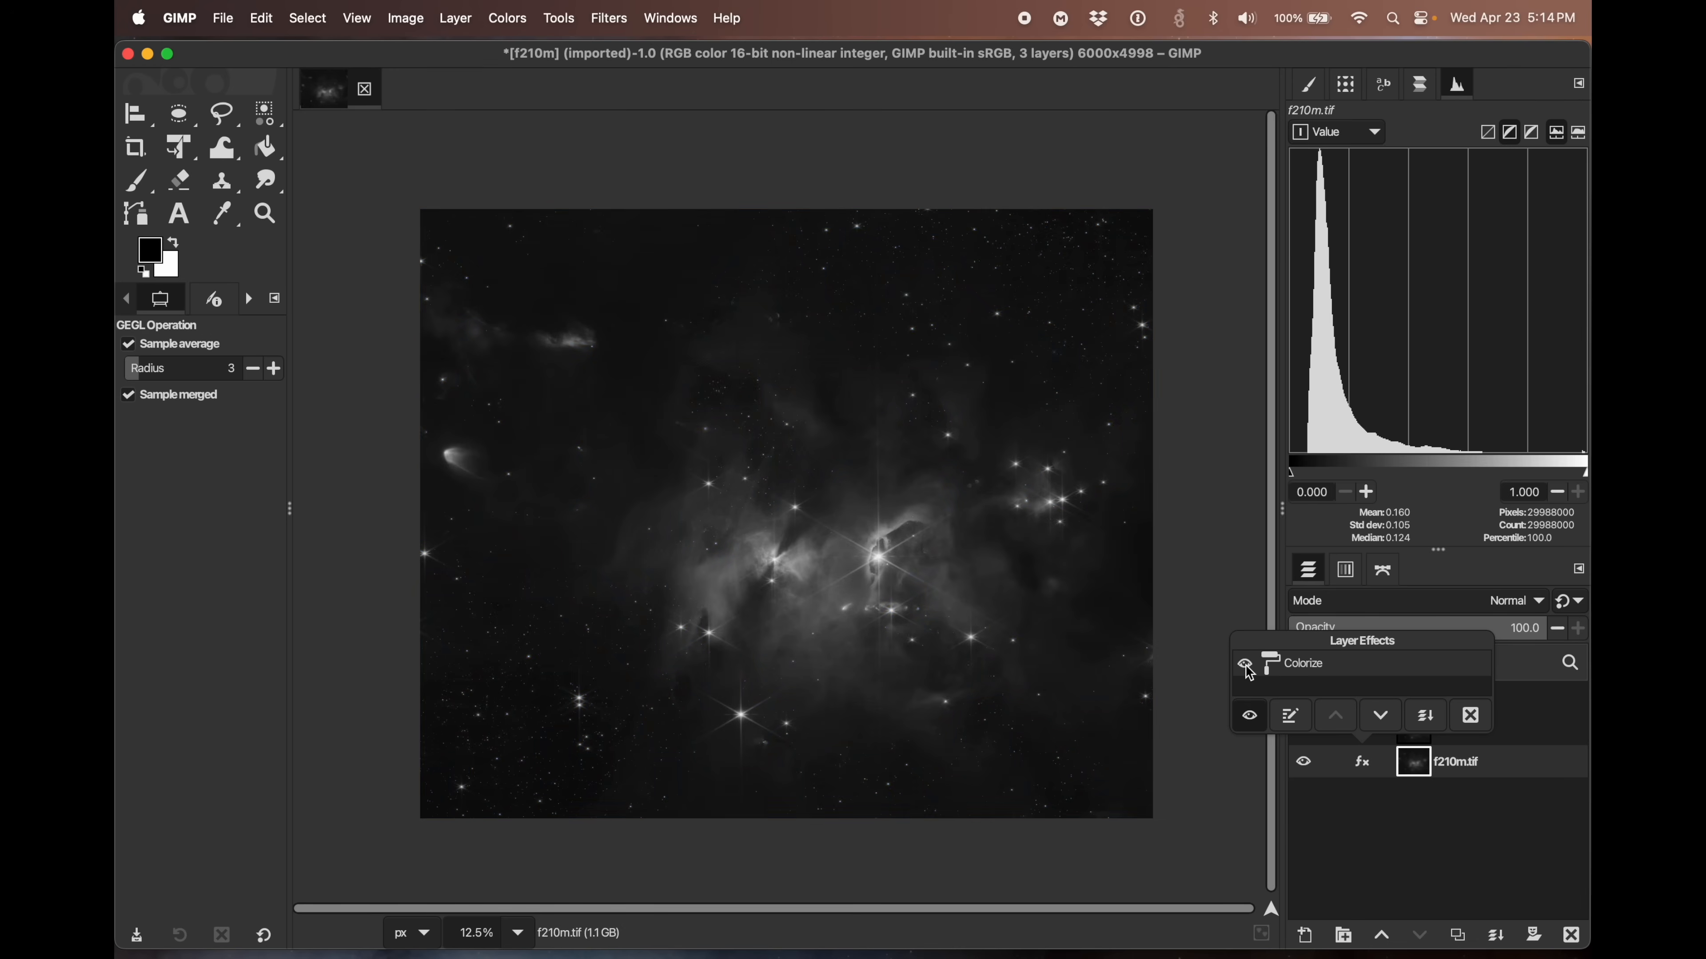
double_click(1312, 670)
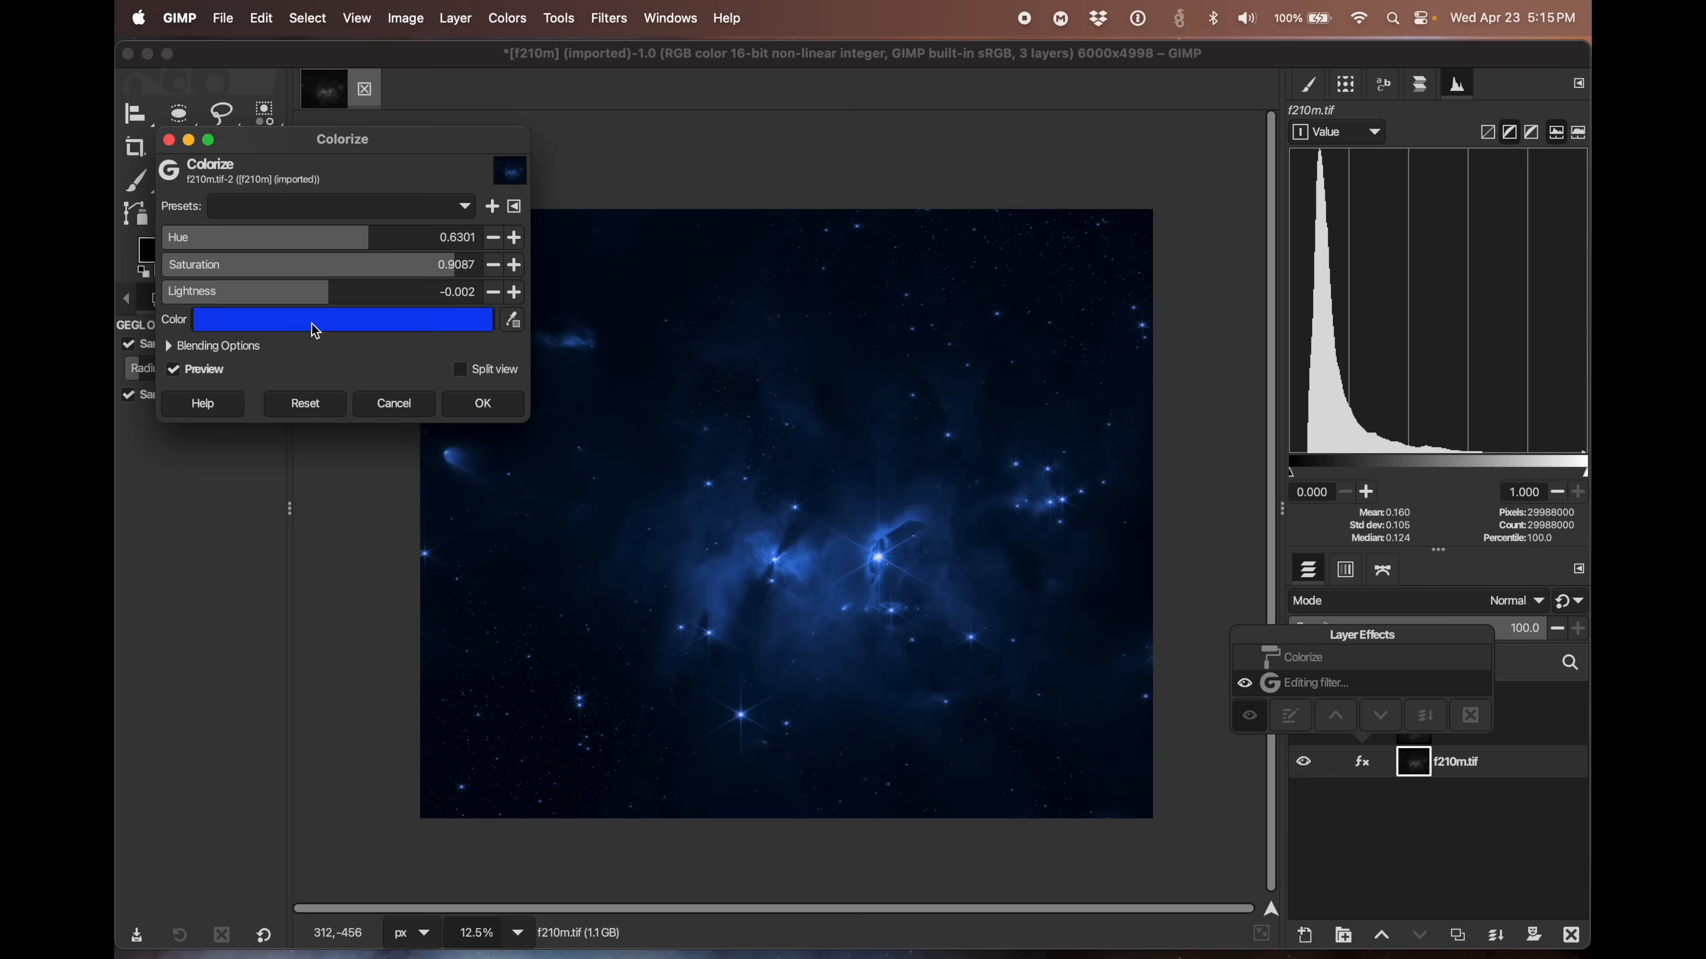
click(342, 322)
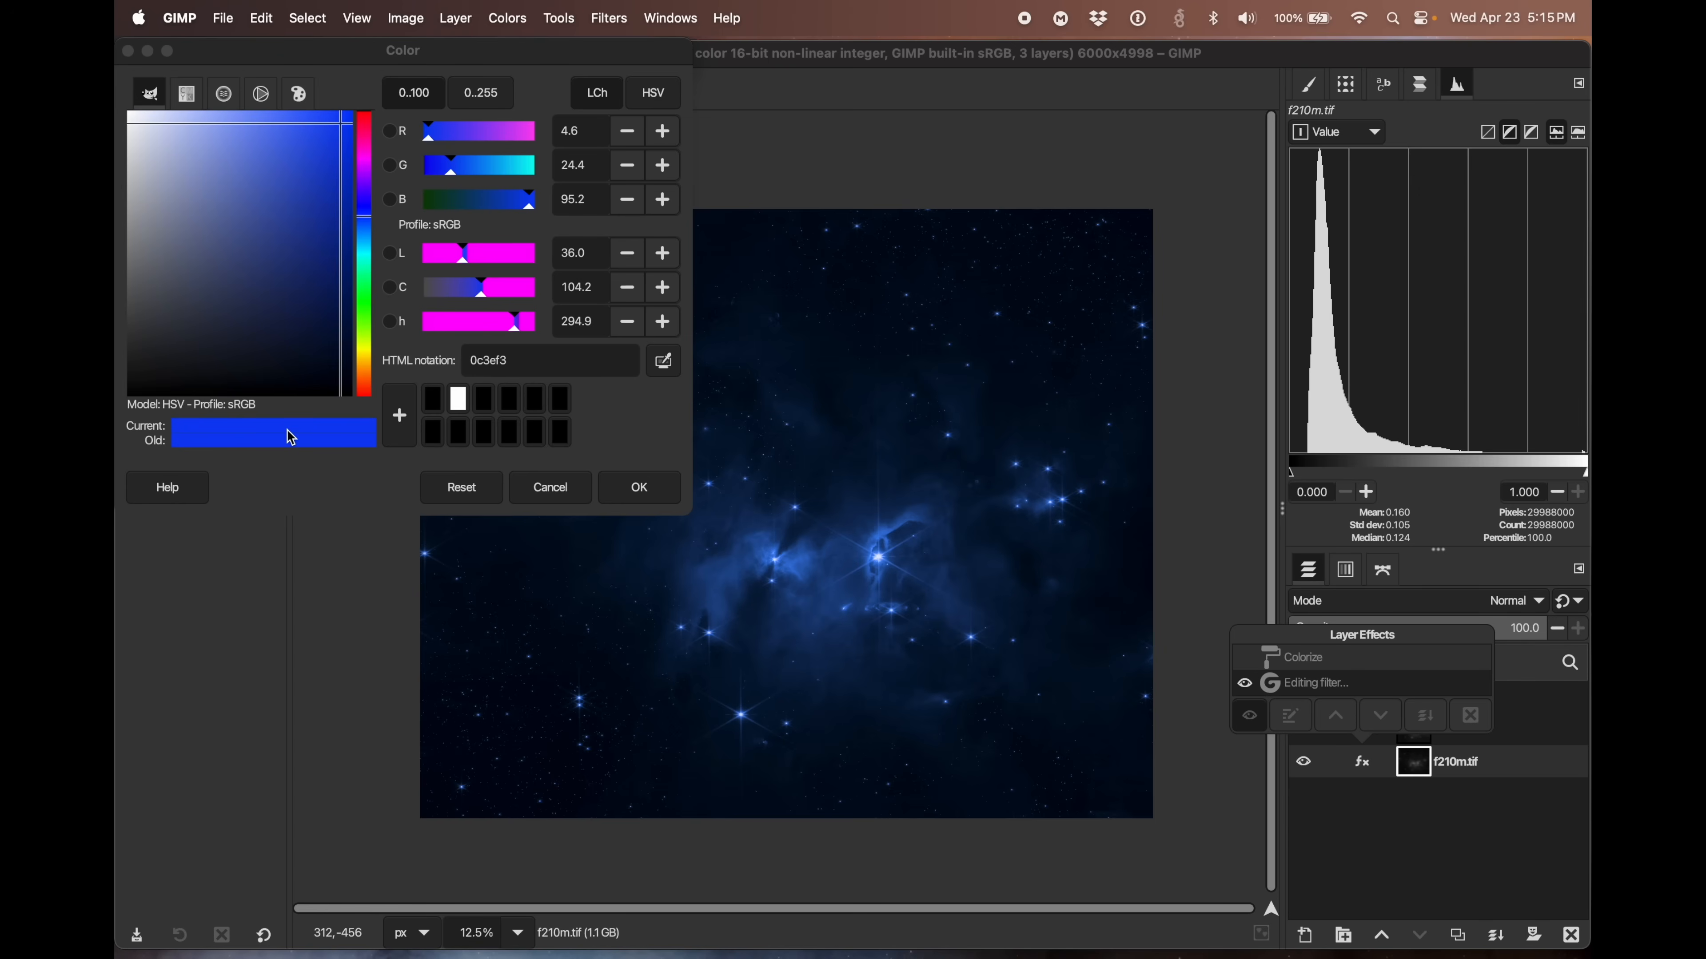
click(637, 497)
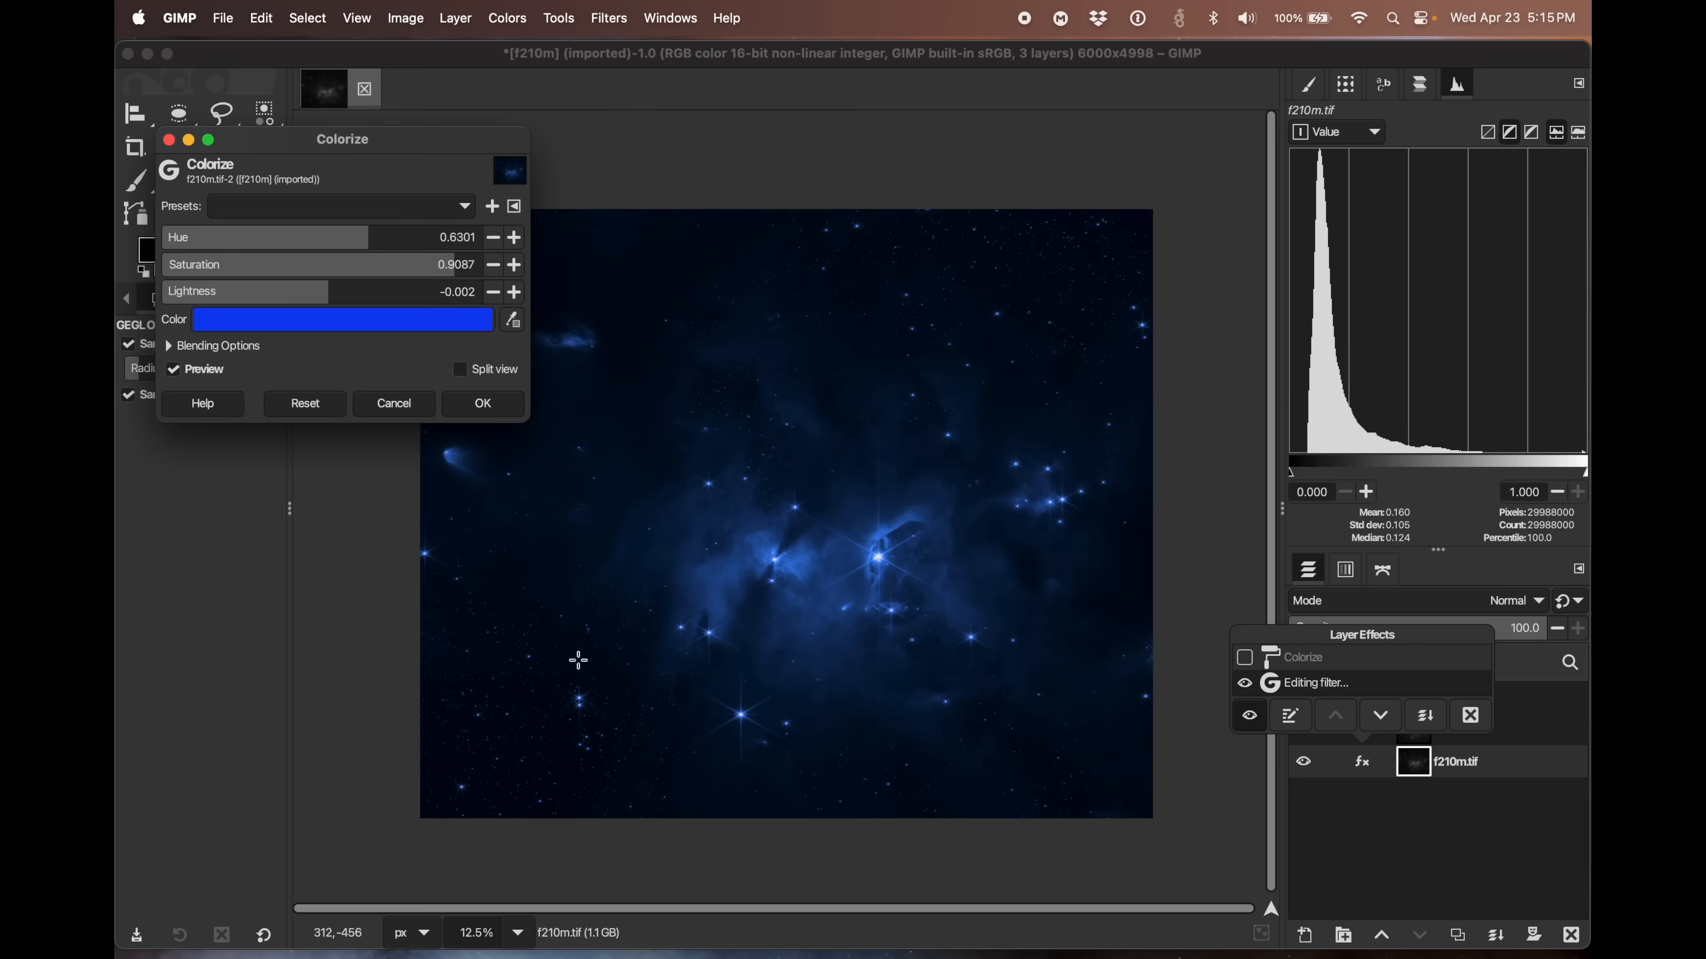
click(497, 396)
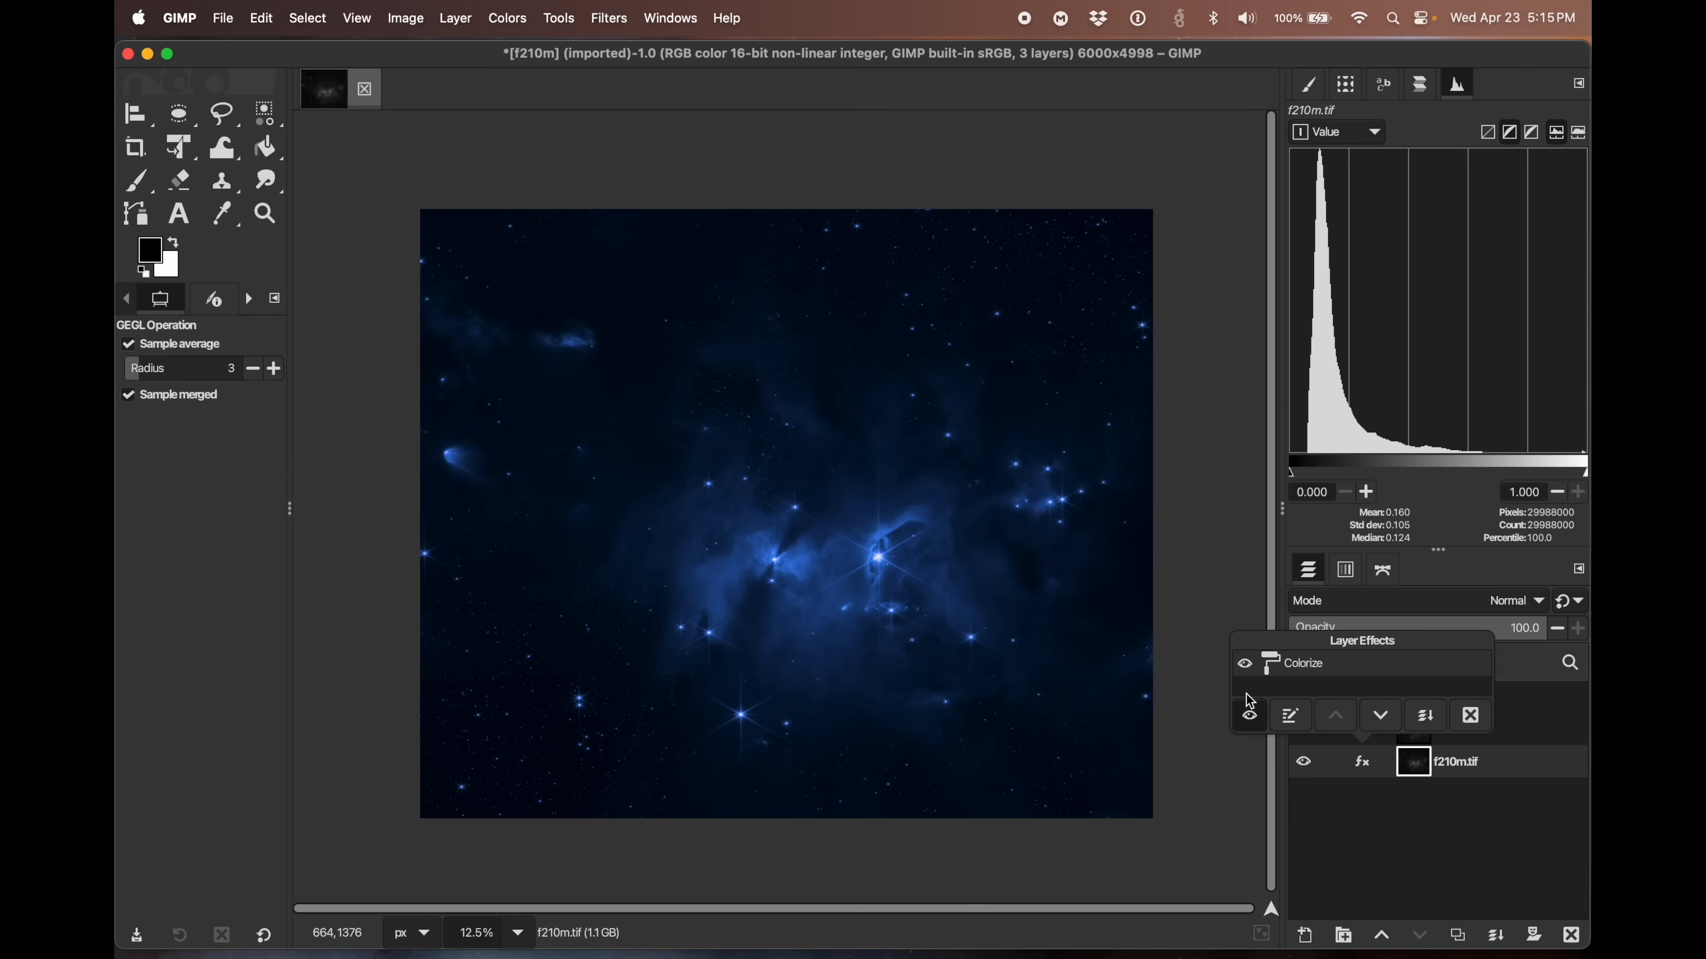
click(1382, 821)
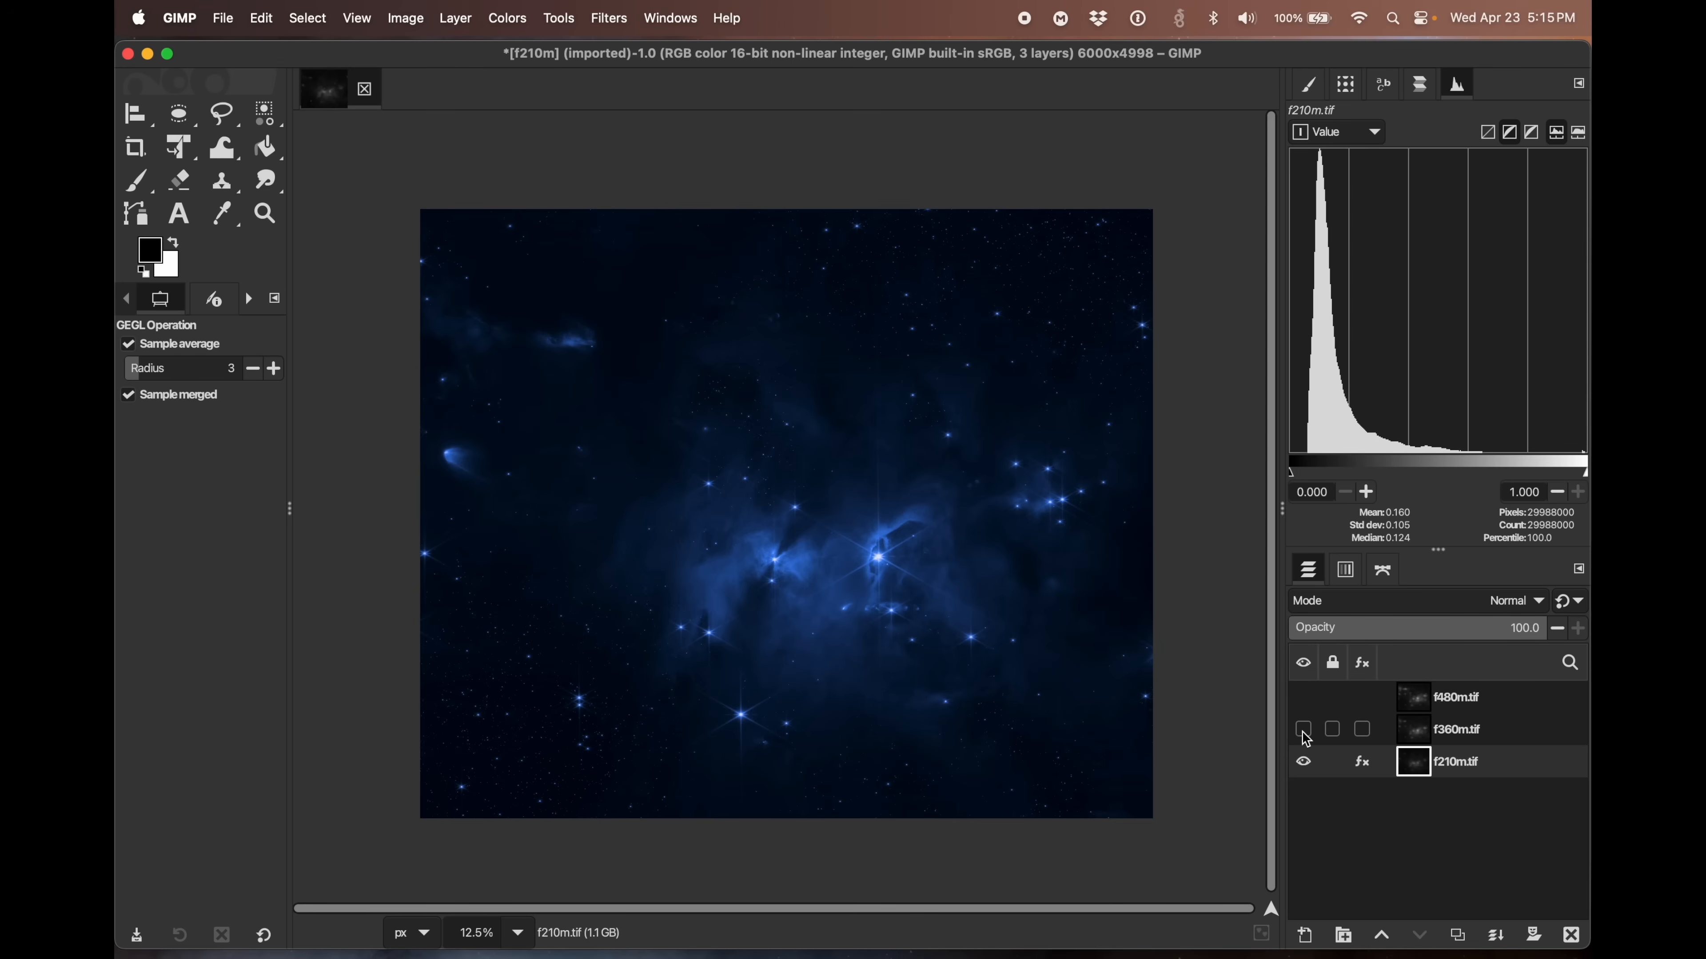
- Show the f360m.tif layer and set its blend mode to Screen
click(1303, 730)
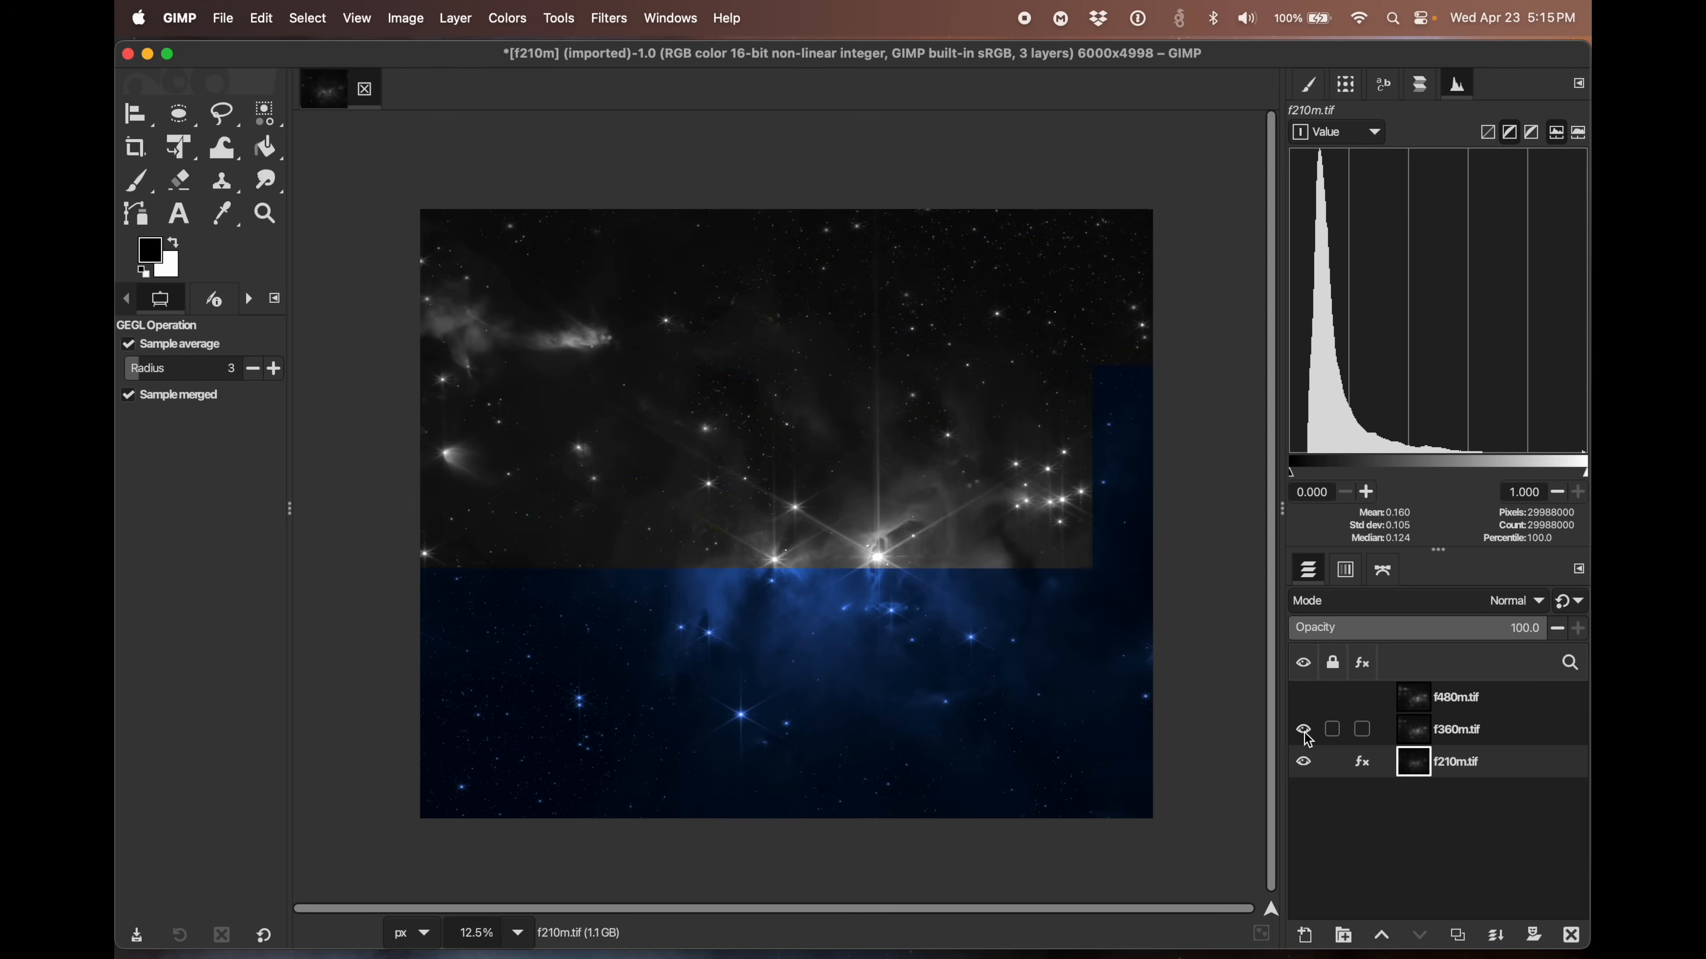
click(1423, 736)
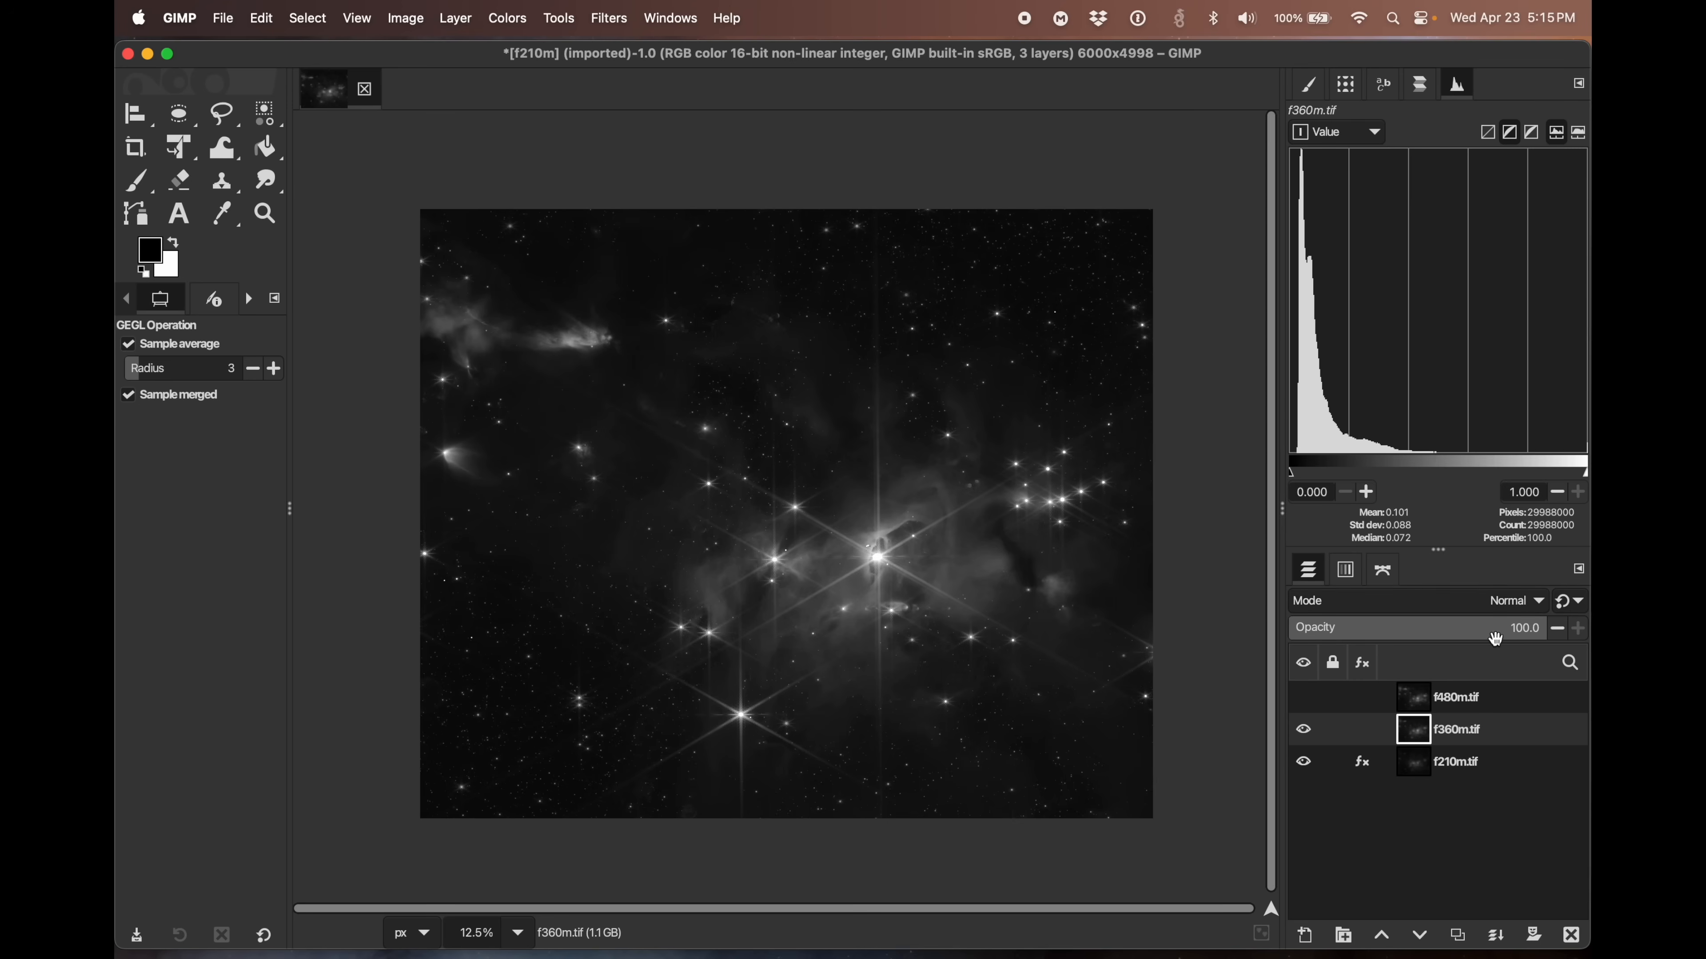
click(1524, 605)
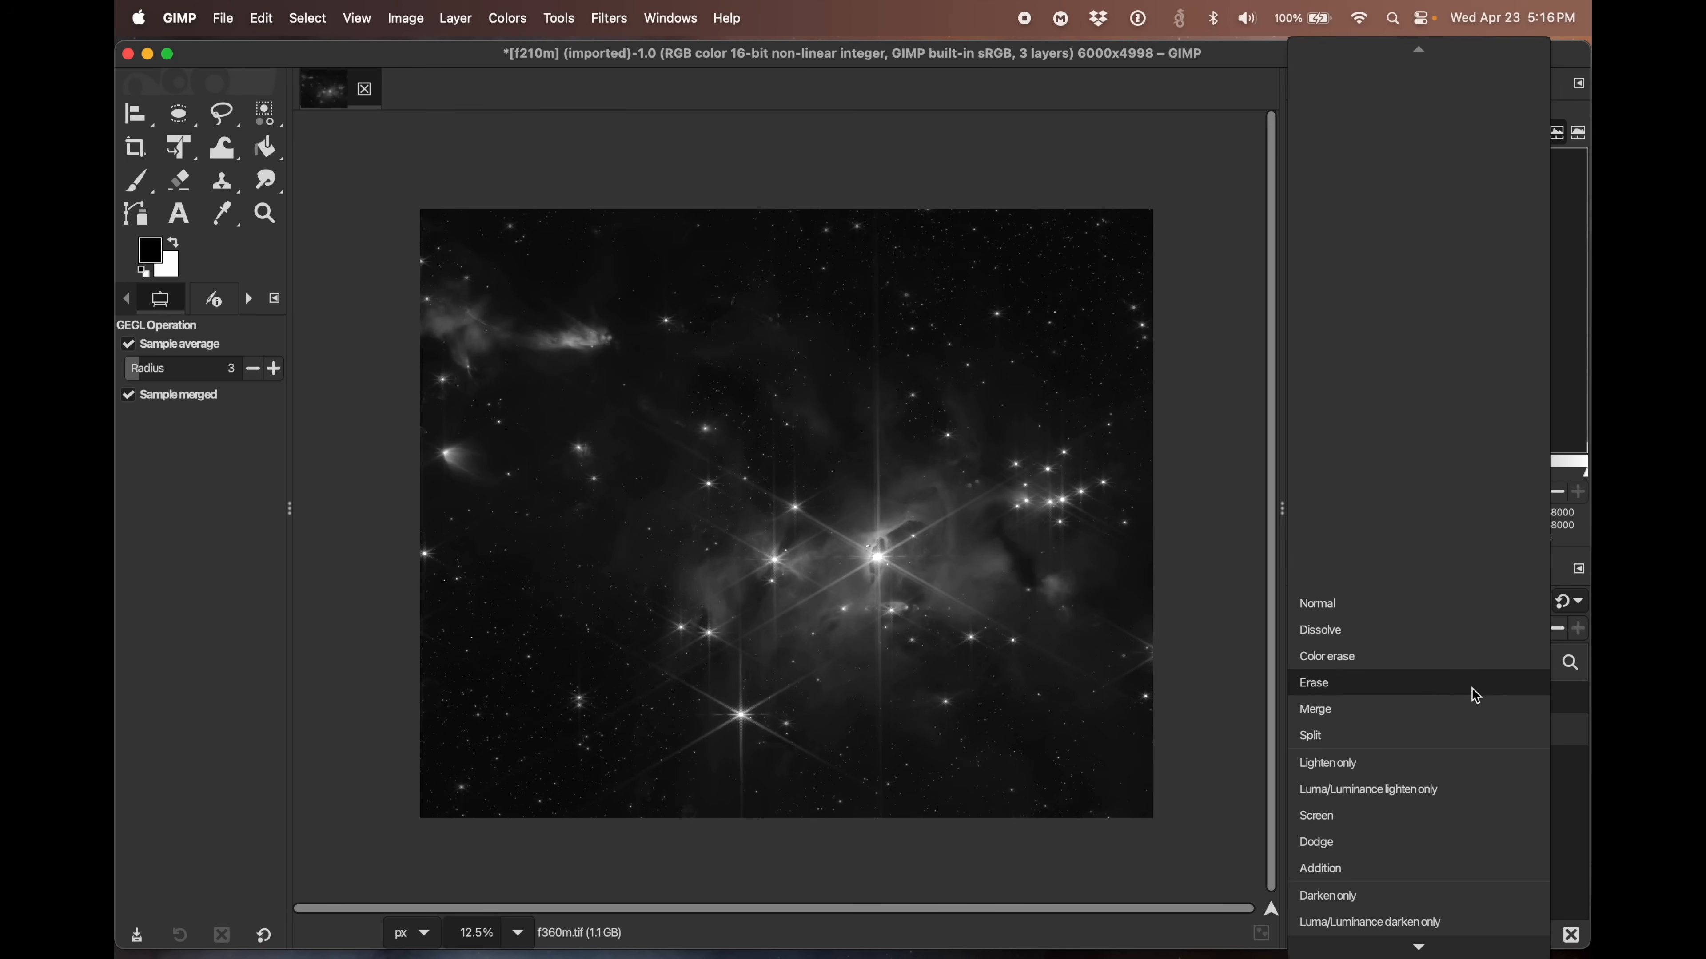
click(1431, 813)
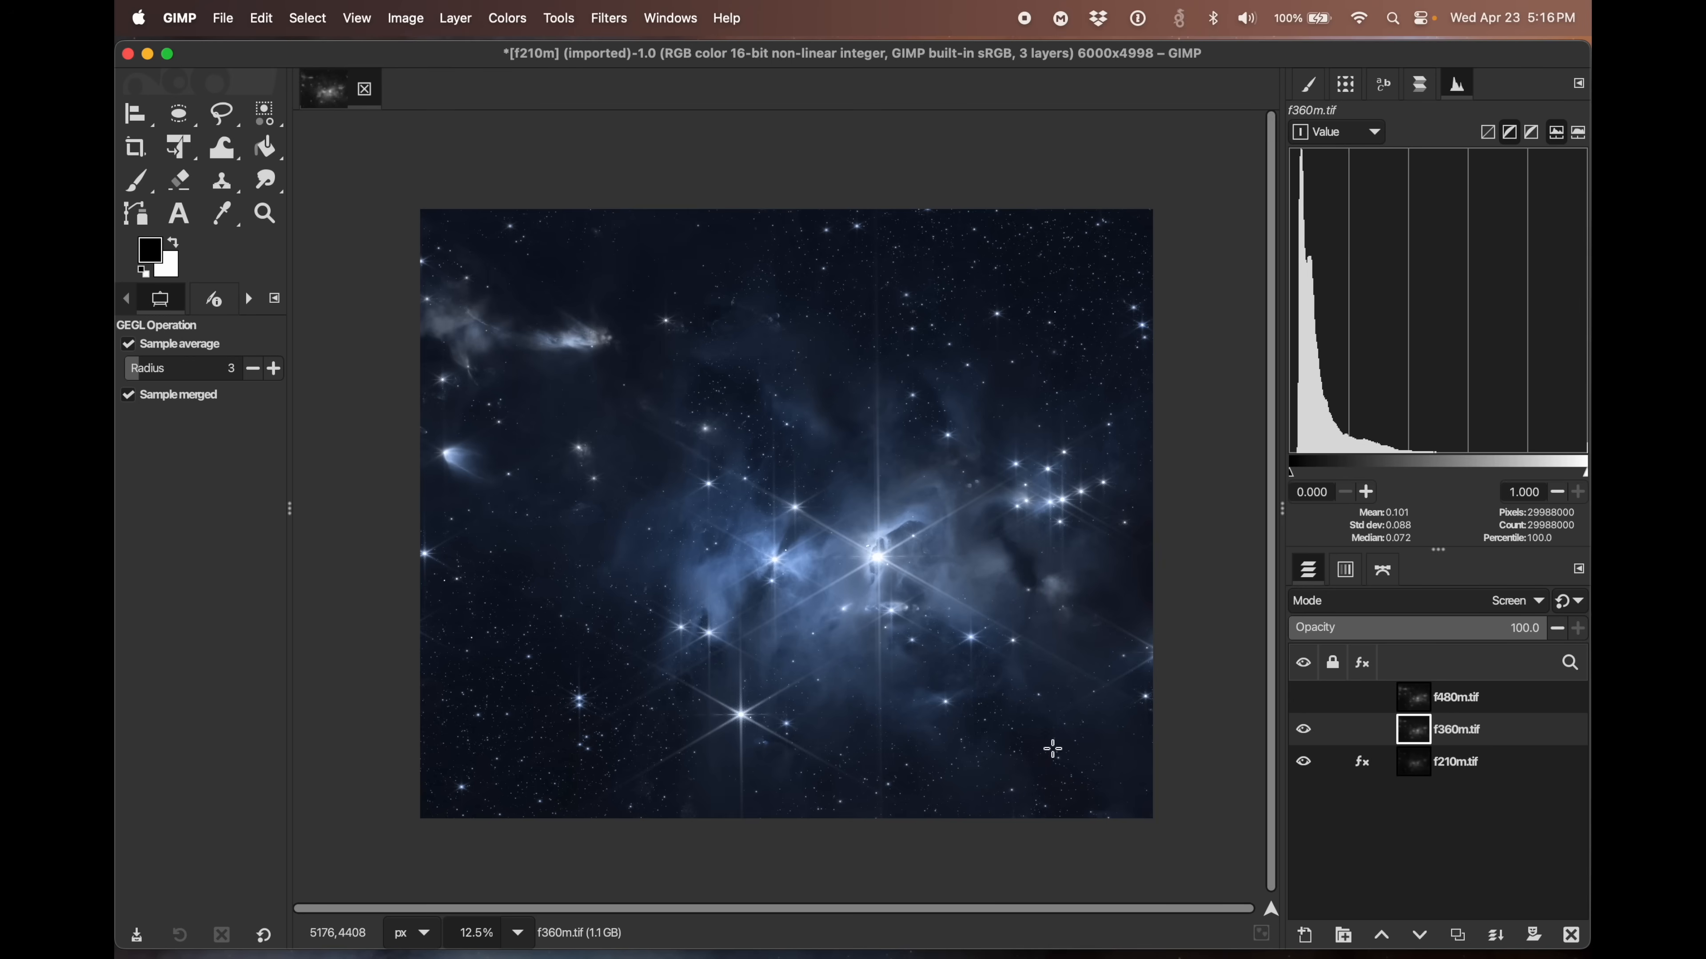
- Start Colorize on the f360m.tif layer and pick a bright saturated green, 7be916, as its colour
click(513, 25)
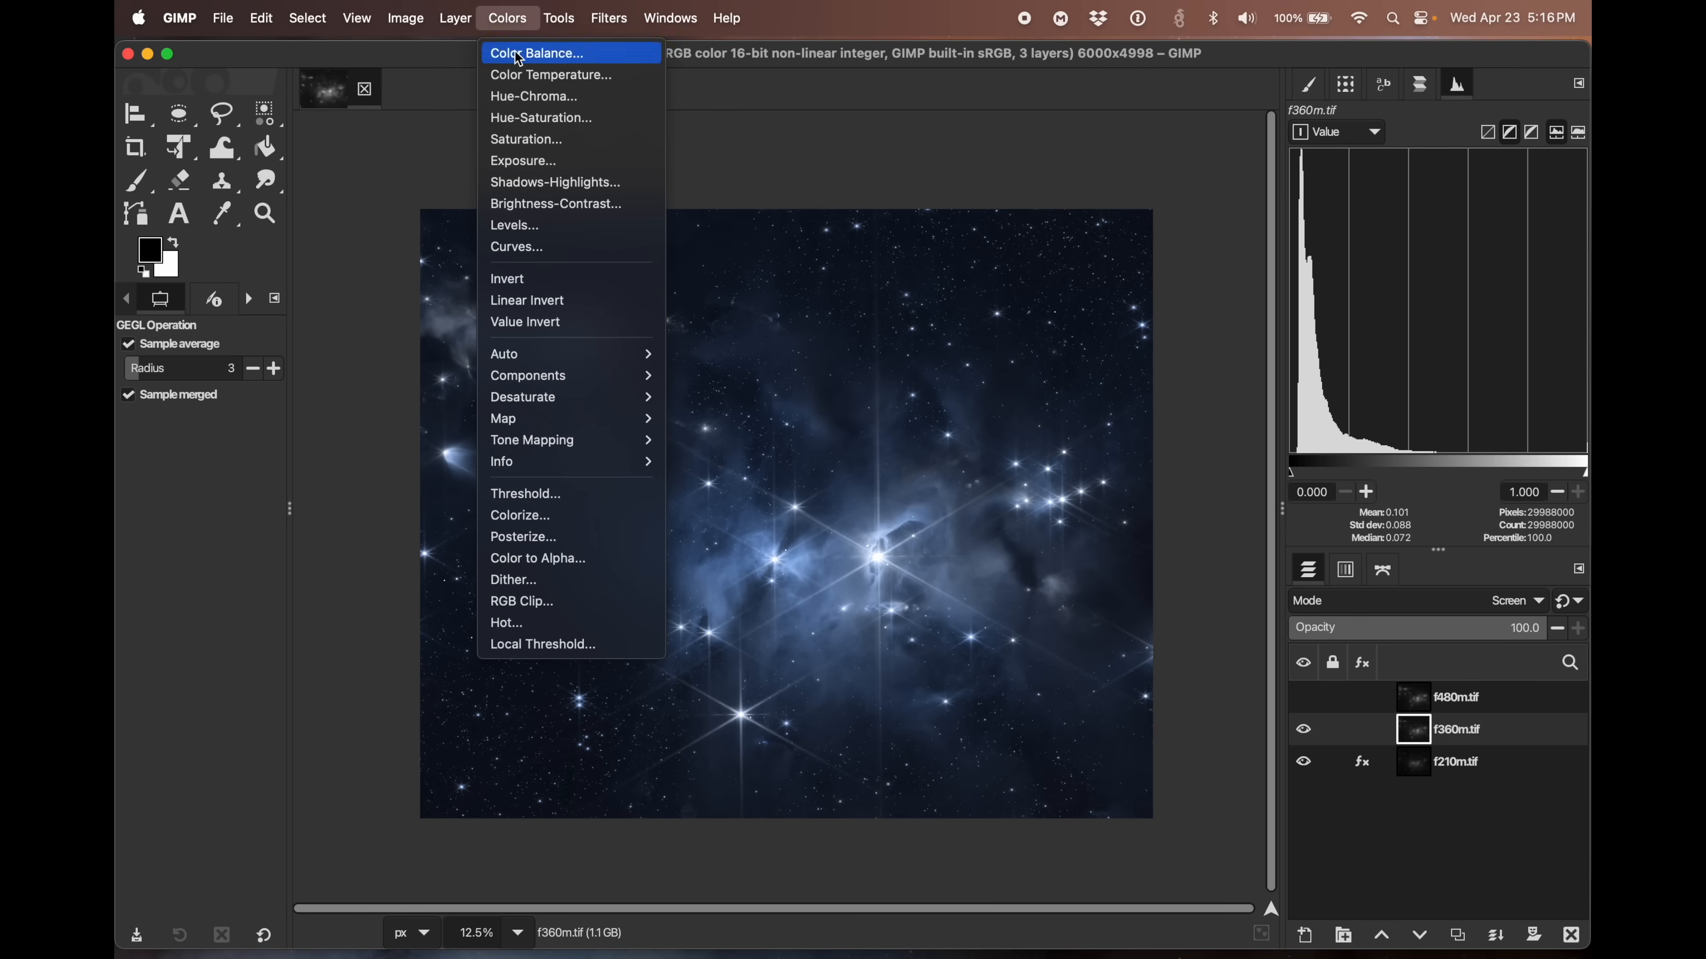
mouse_move(554, 446)
click(545, 511)
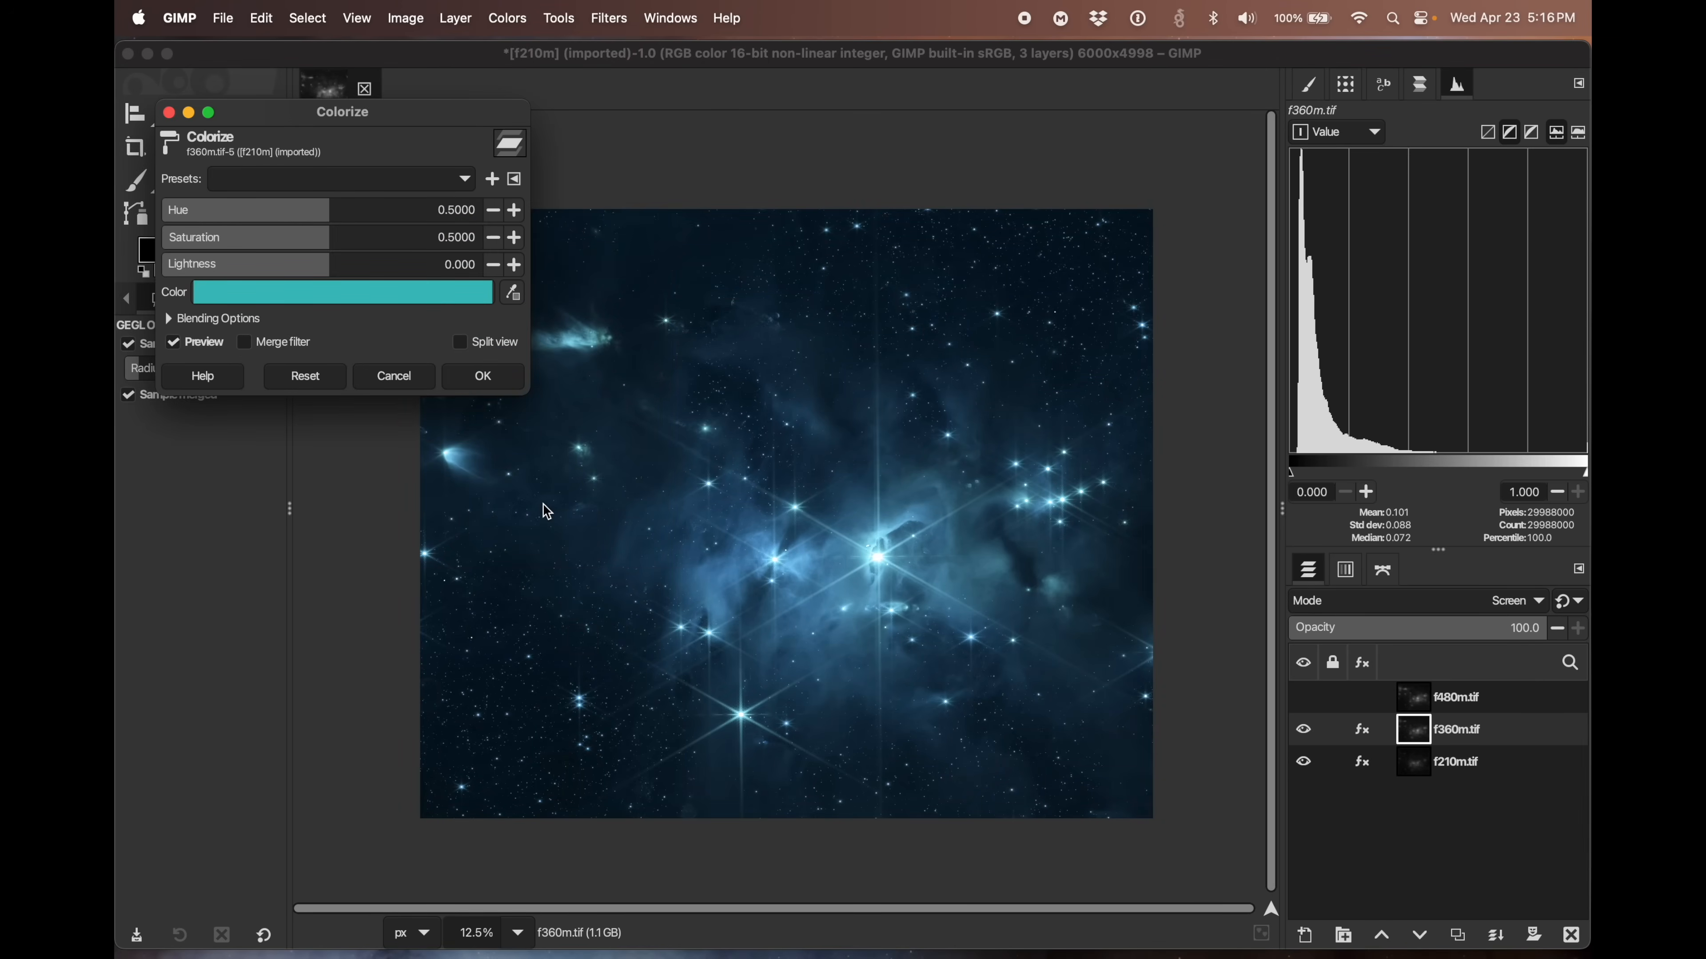
click(333, 296)
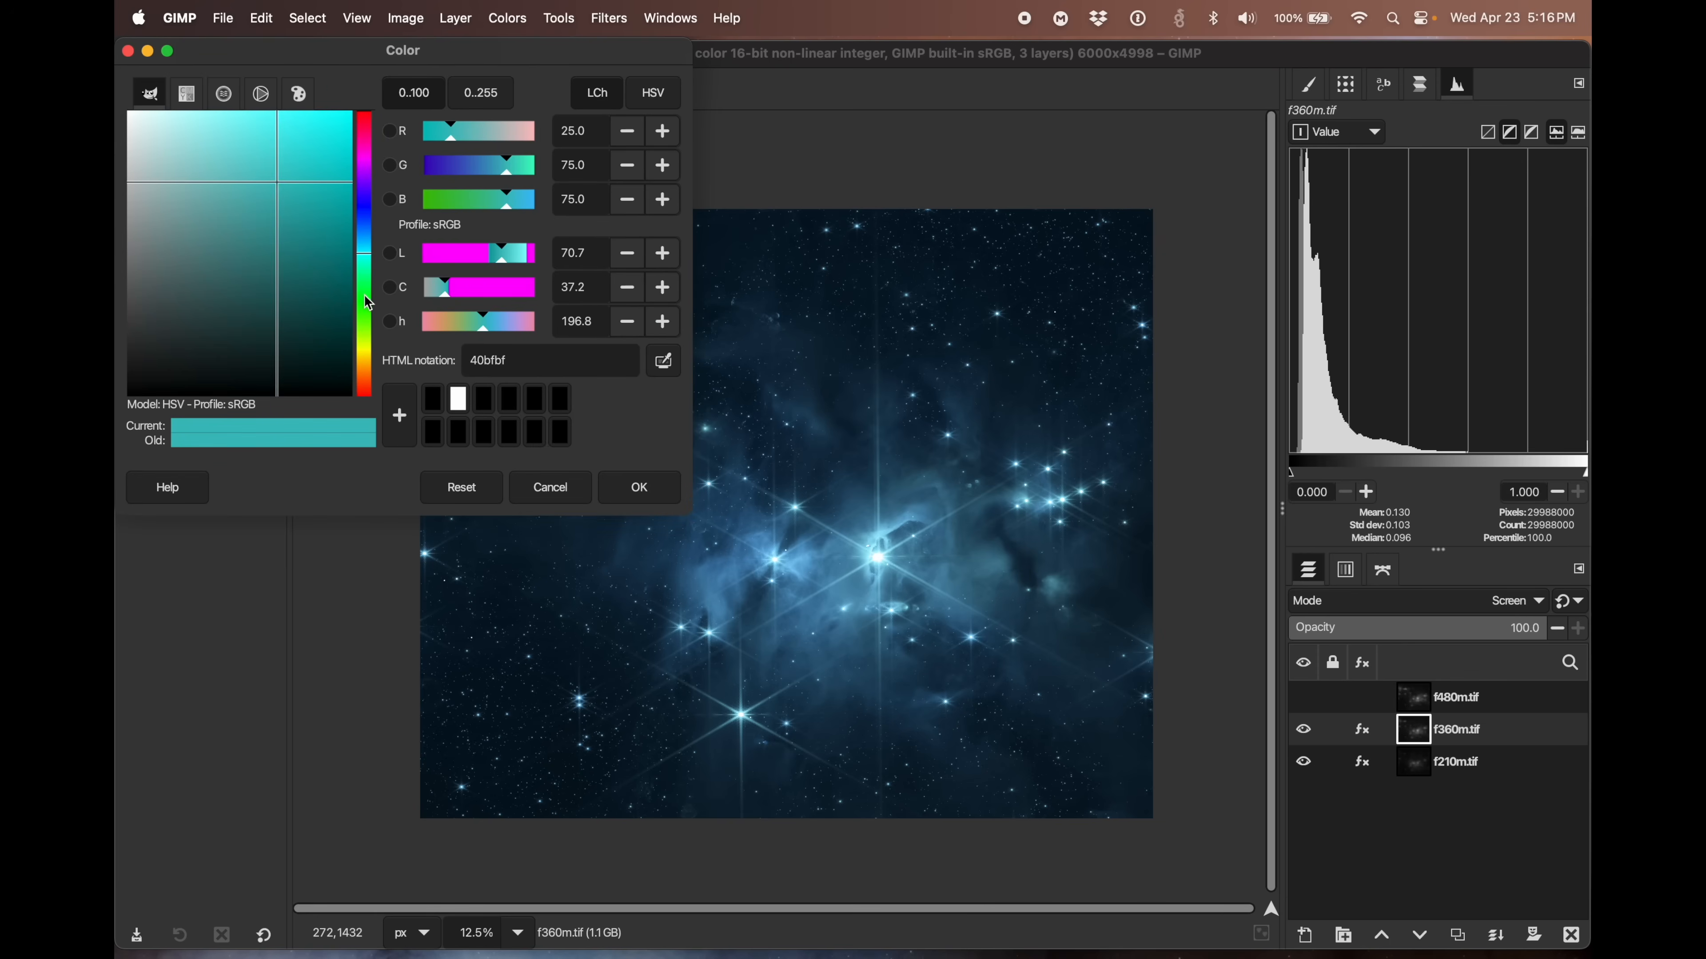
click(367, 326)
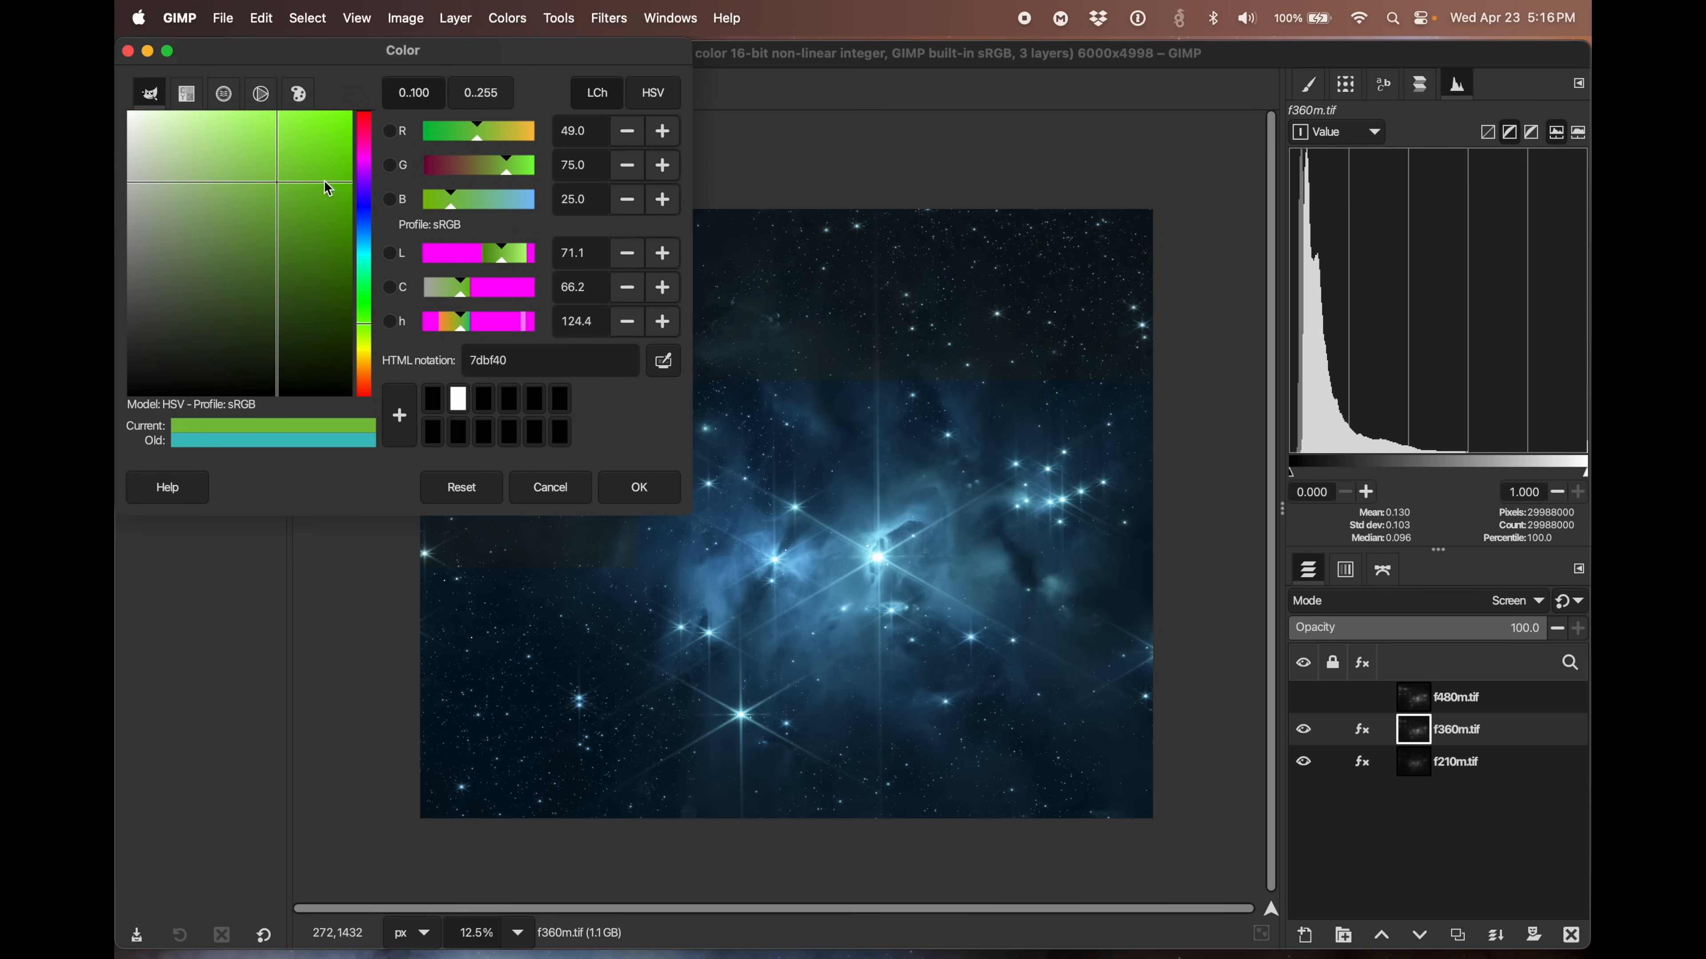
click(331, 135)
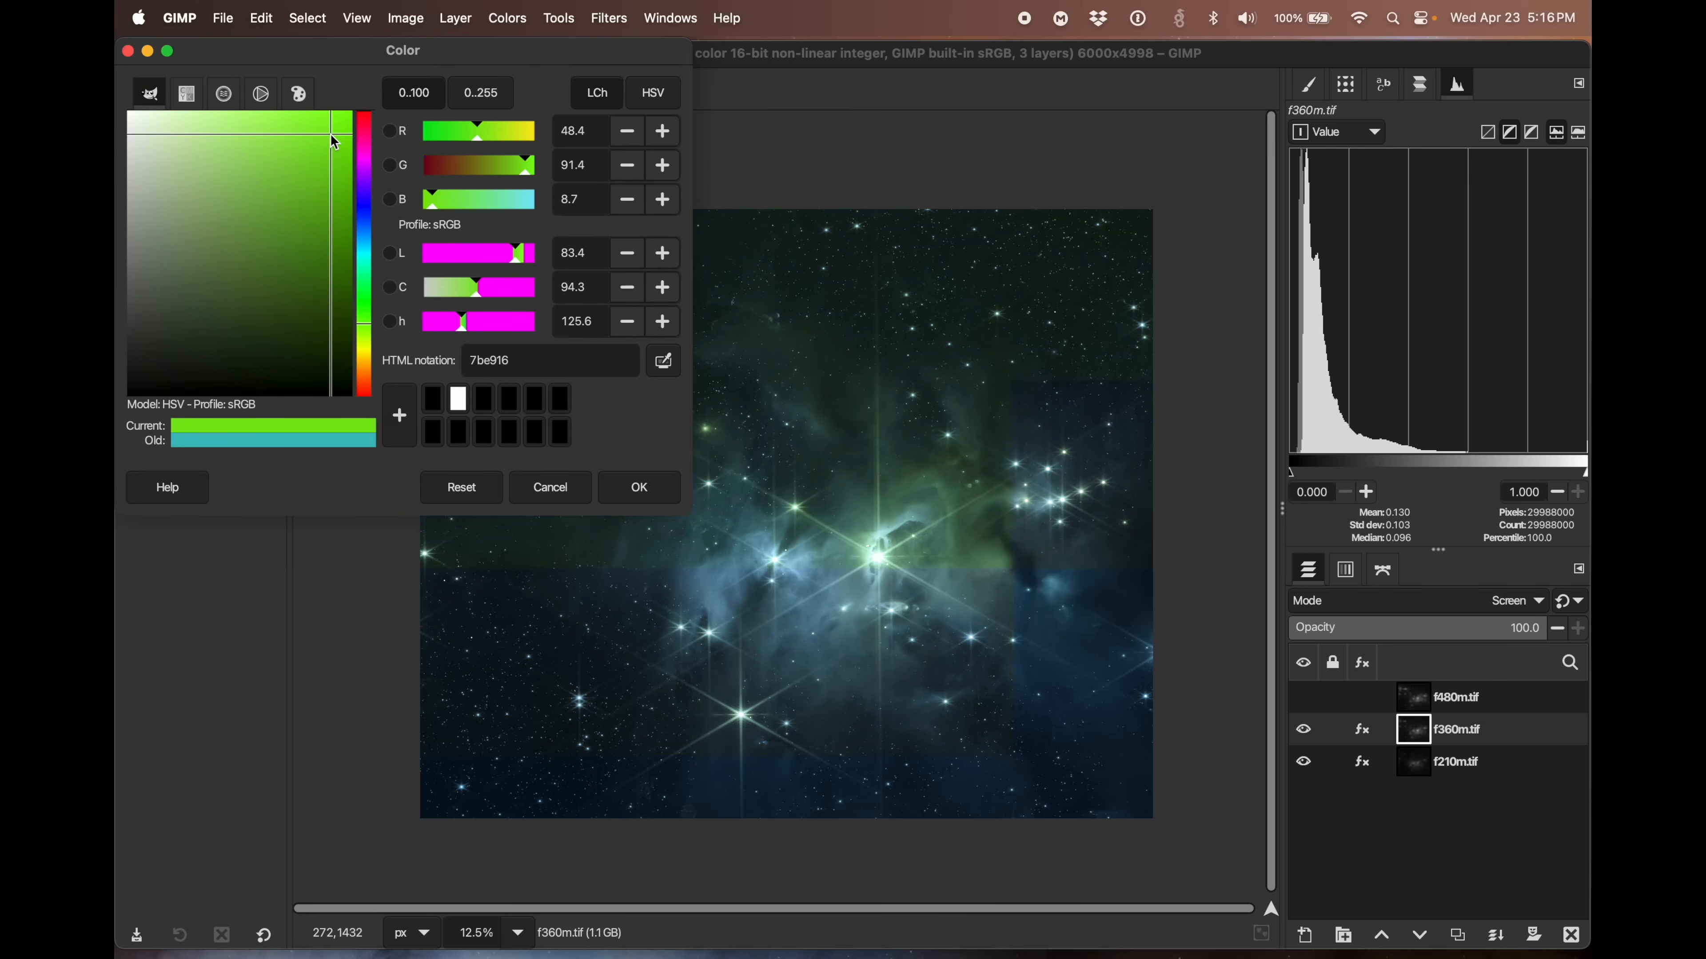
- Shift the Colorize colour to yellow-green c0e912 and apply the effect to the f360m.tif layer
click(367, 340)
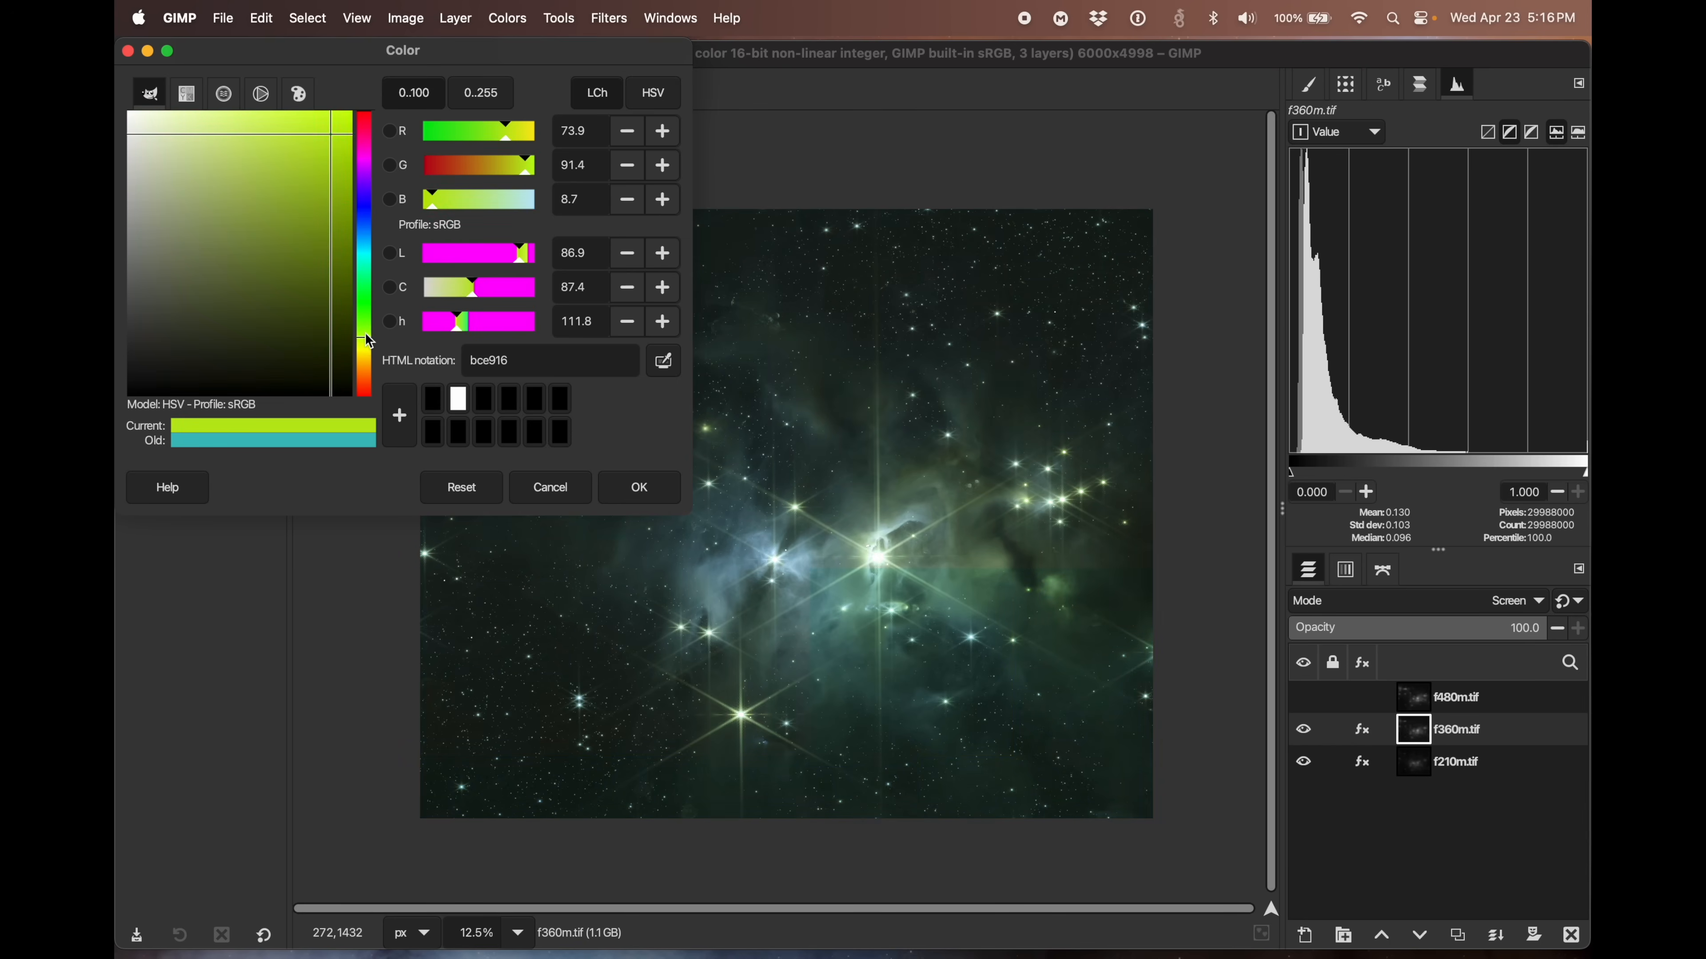
mouse_move(332, 121)
mouse_down()
mouse_move(337, 151)
mouse_move(333, 133)
mouse_up()
click(366, 338)
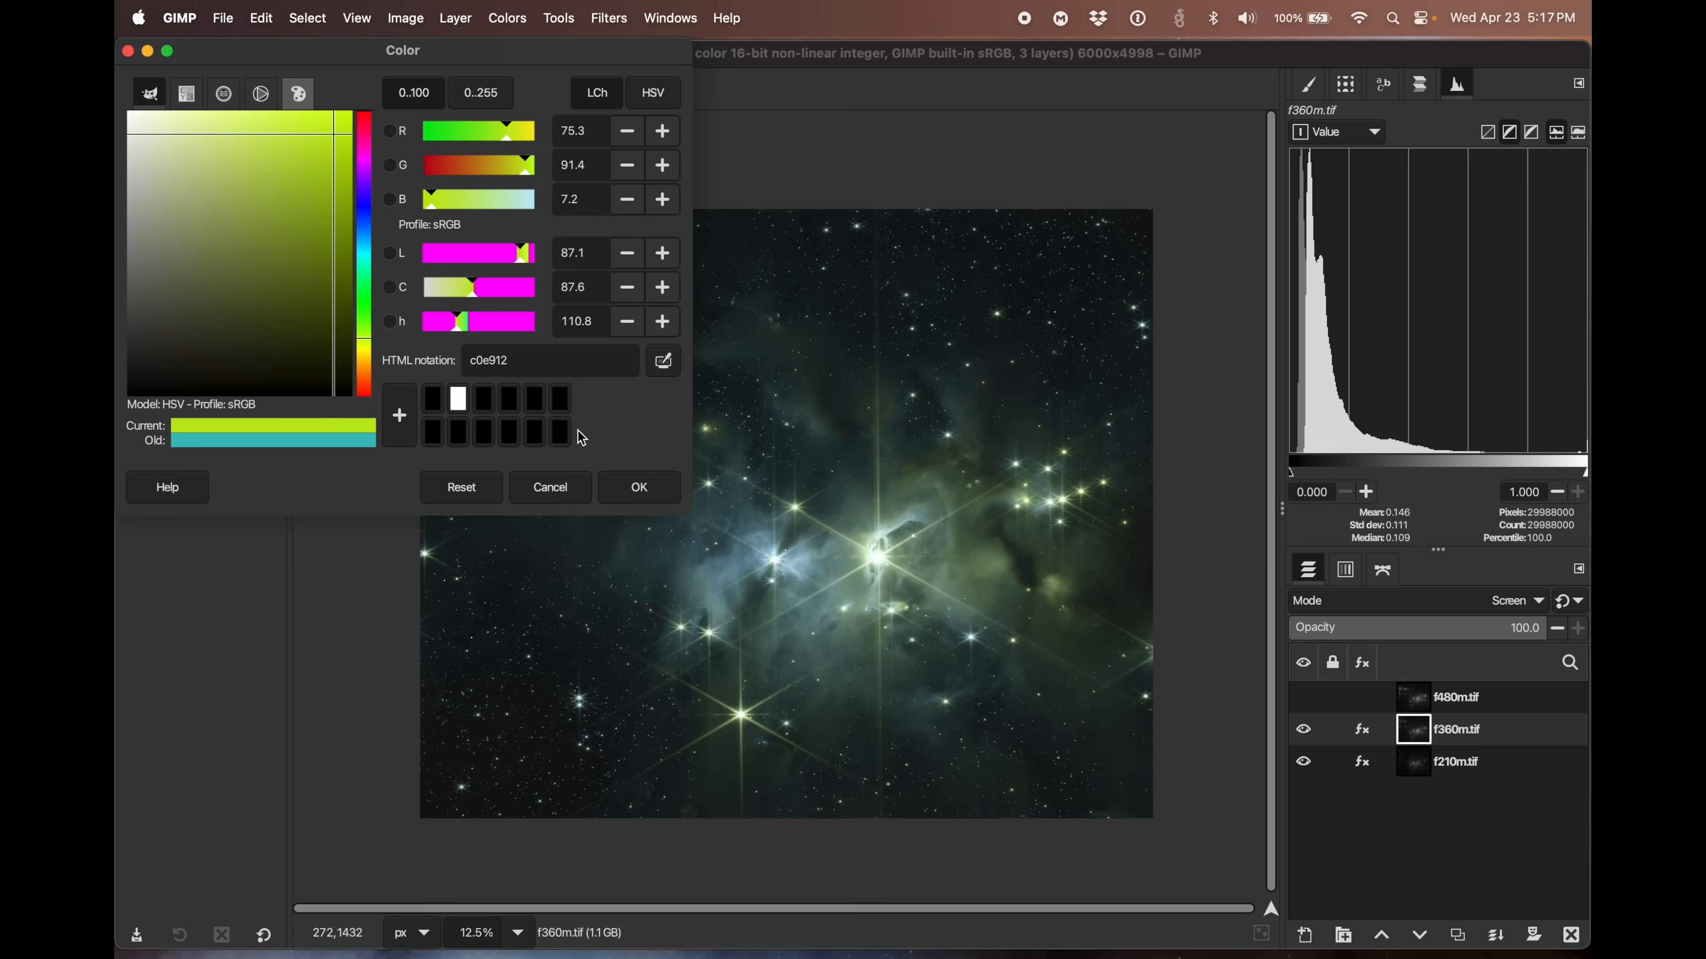
click(635, 478)
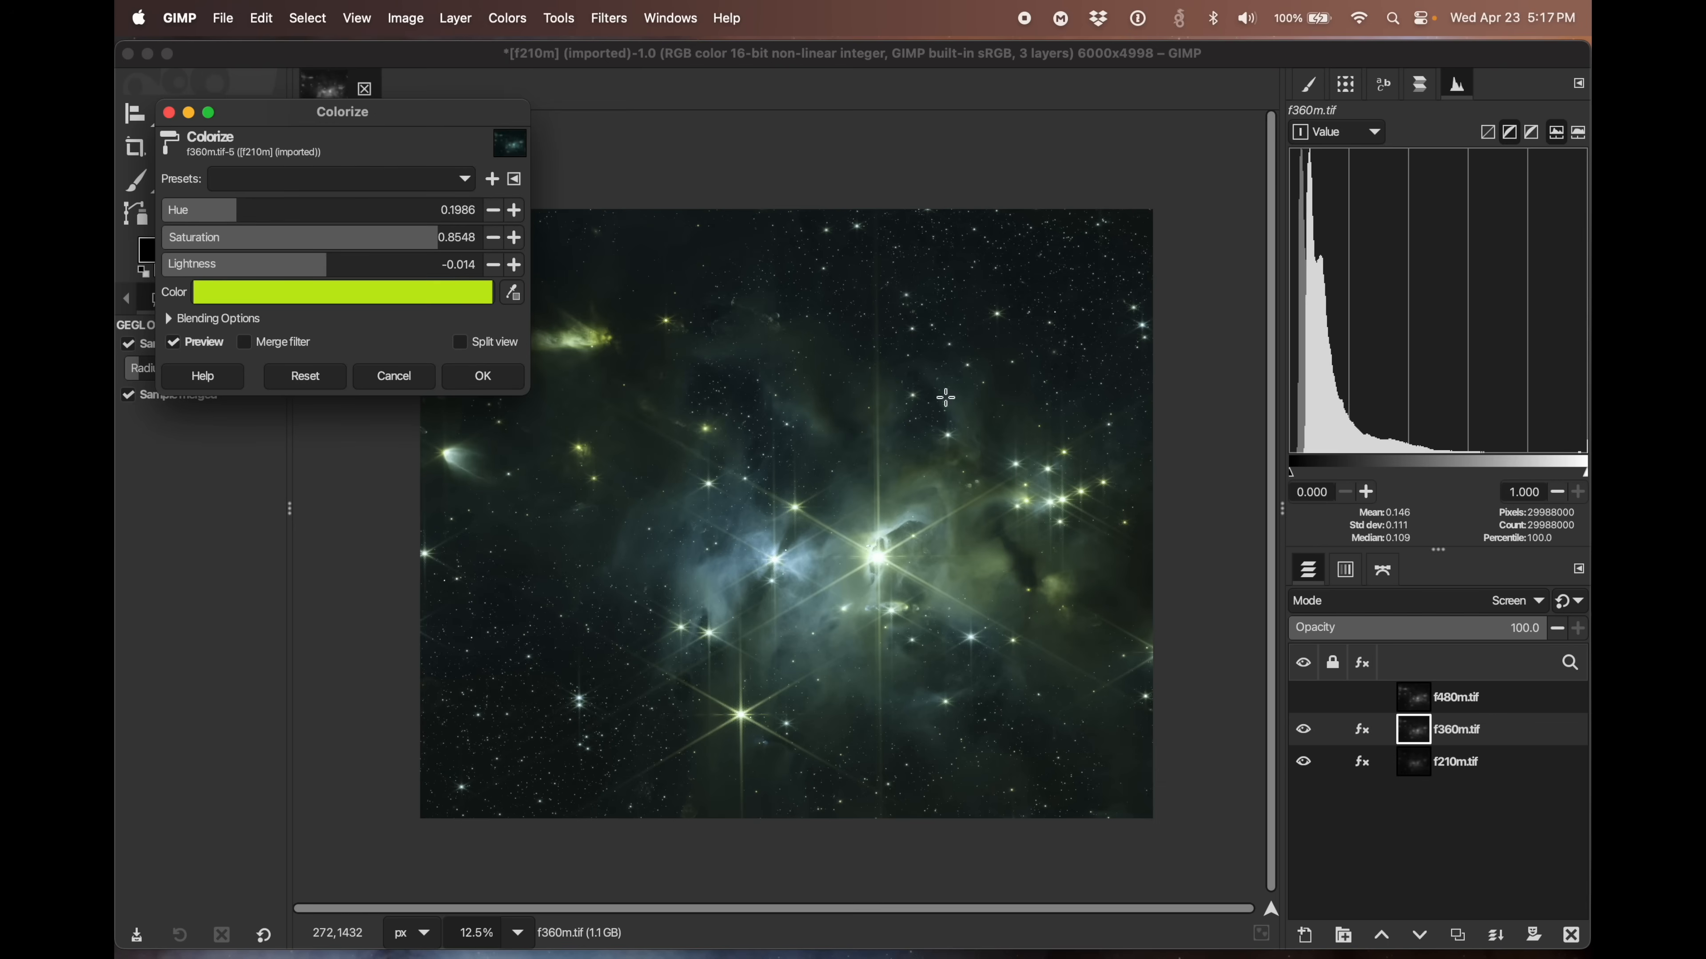
click(501, 379)
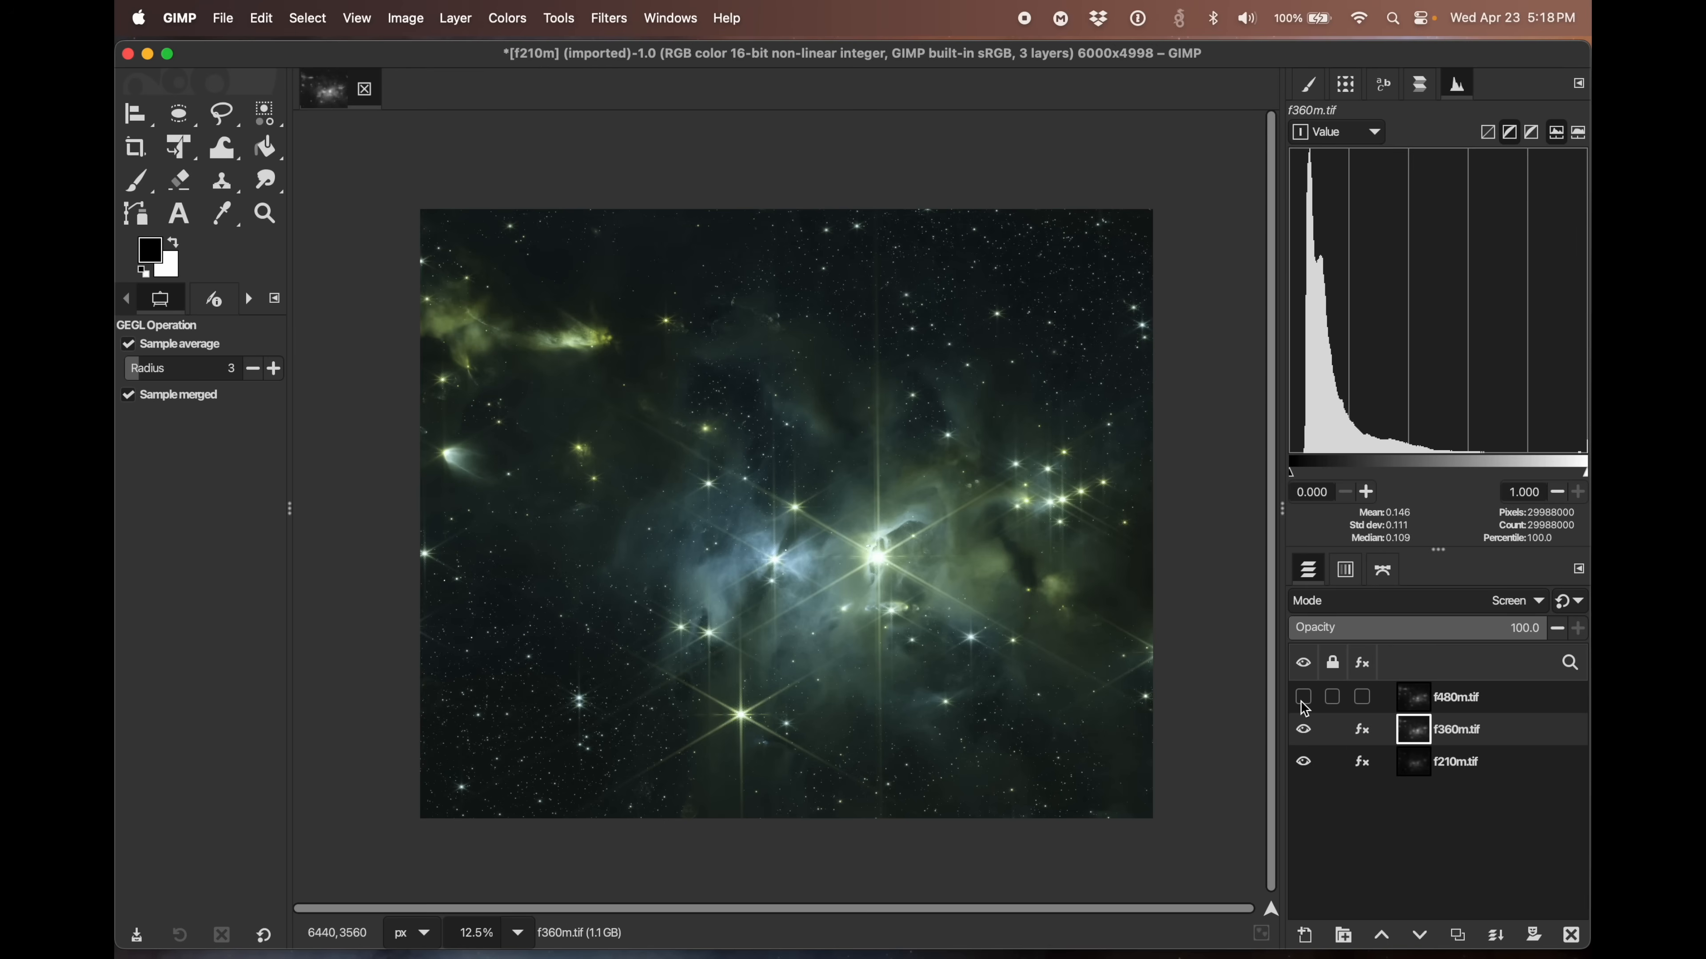
- Show the f480m.tif layer and set its blend mode to Screen
click(1303, 700)
click(1404, 709)
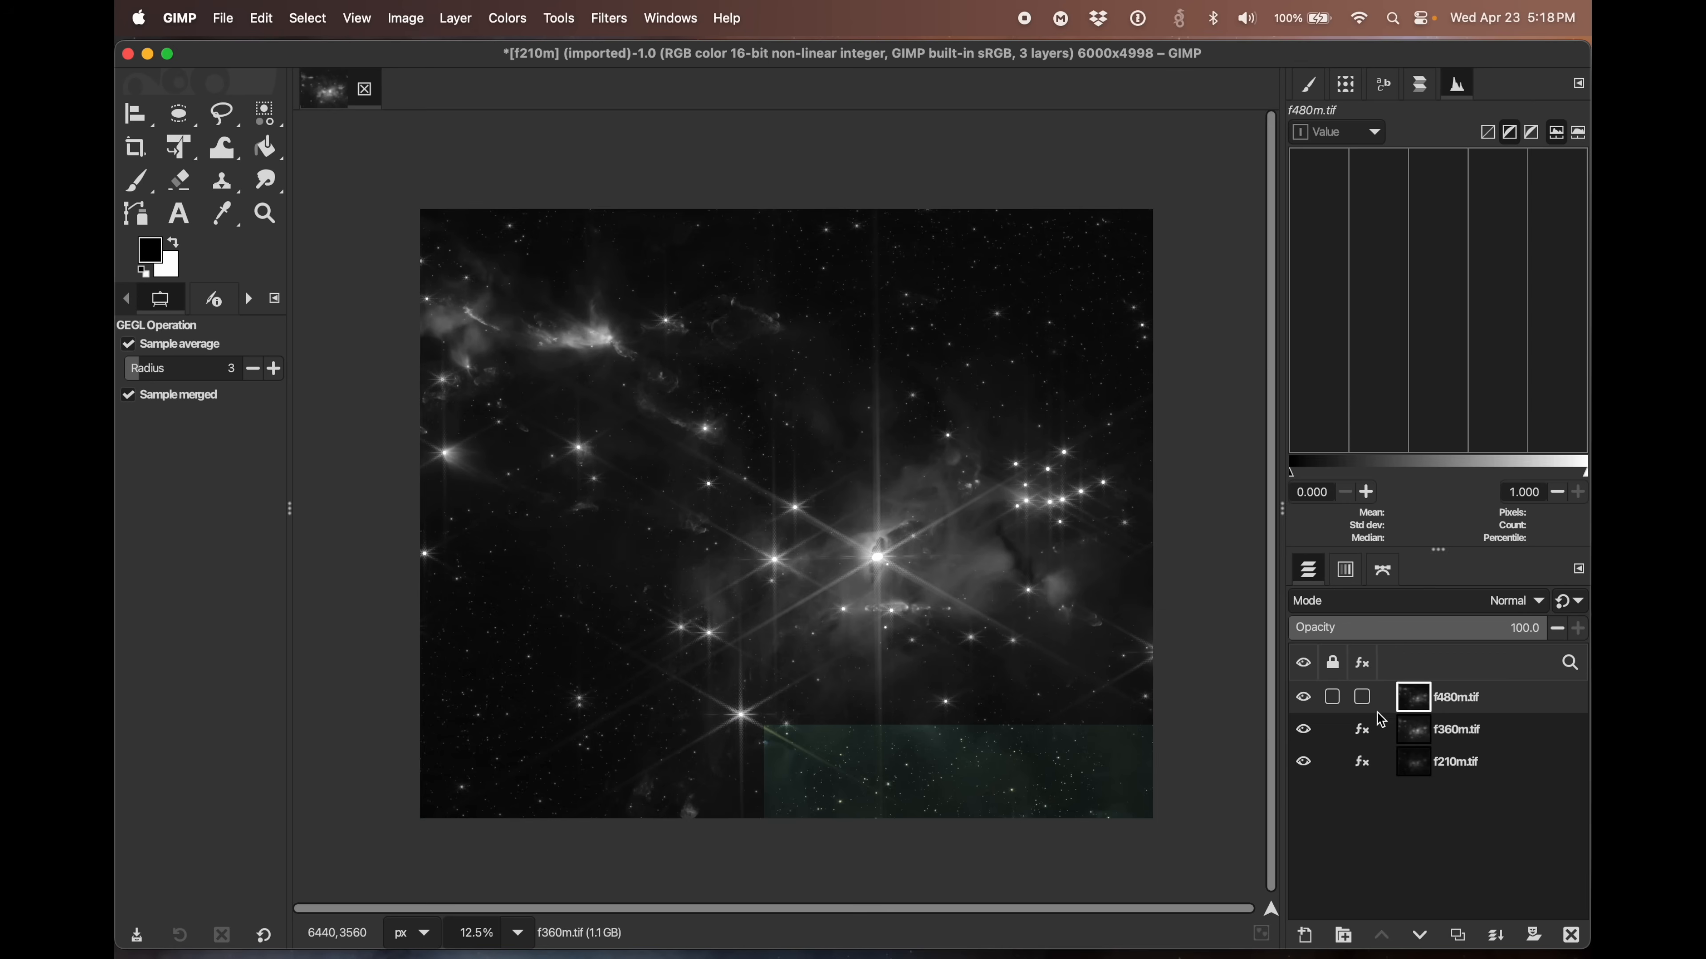
scroll(1521, 598, down, 1)
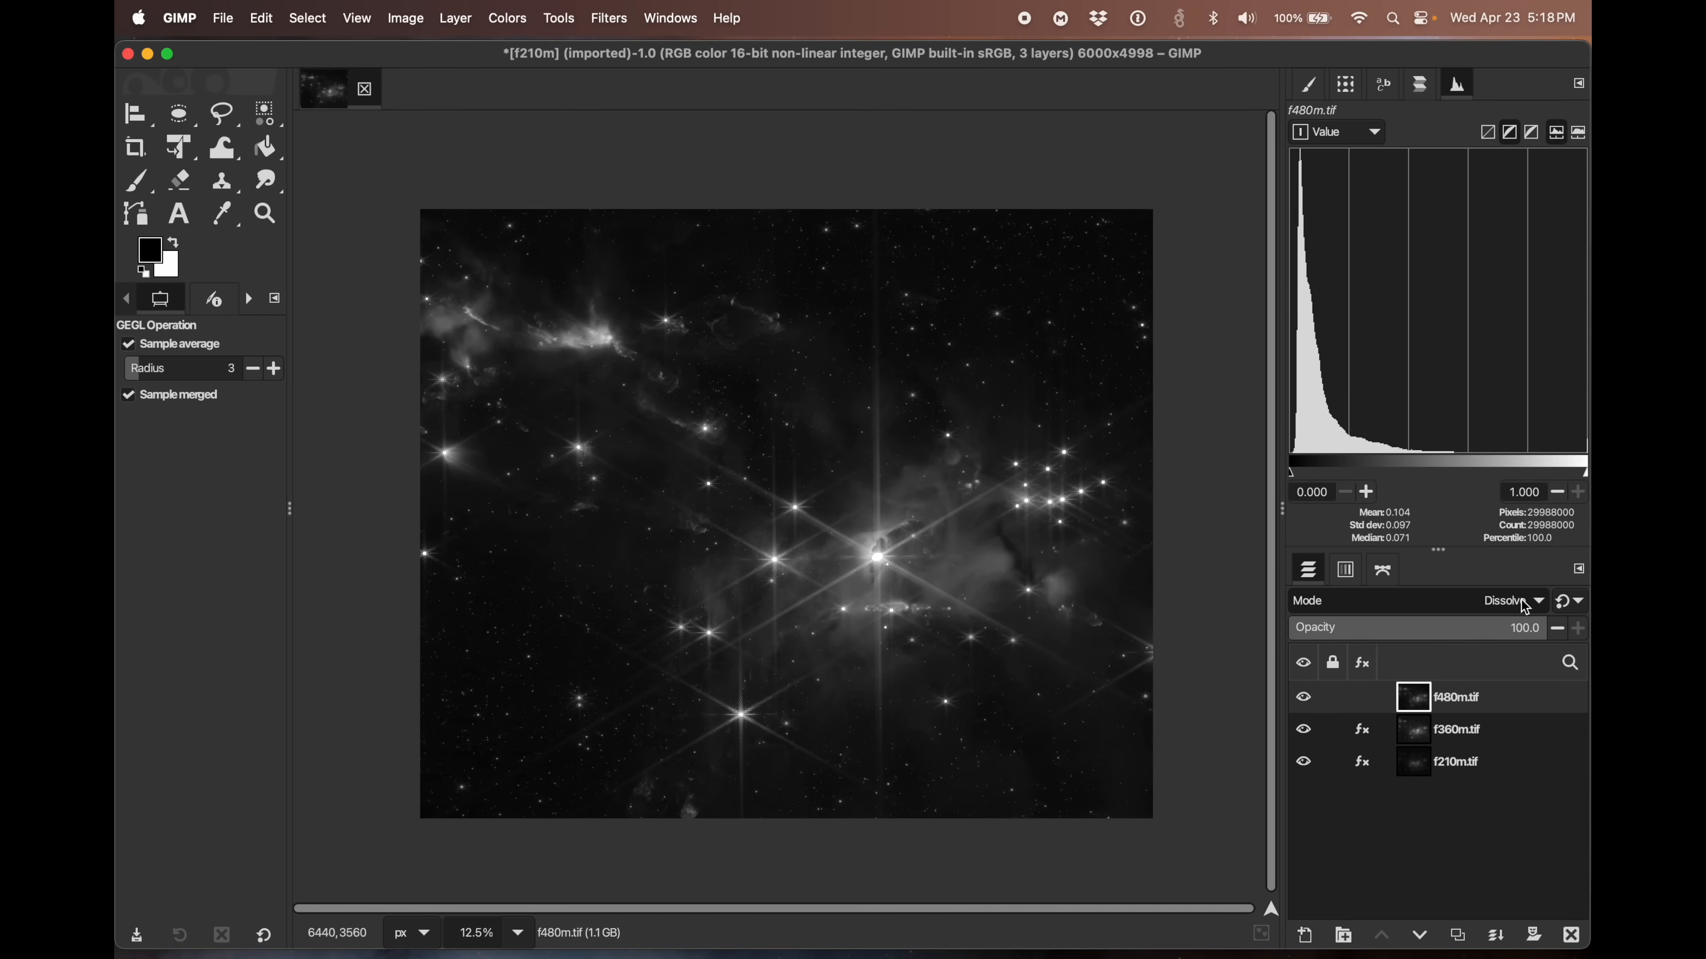
click(1522, 602)
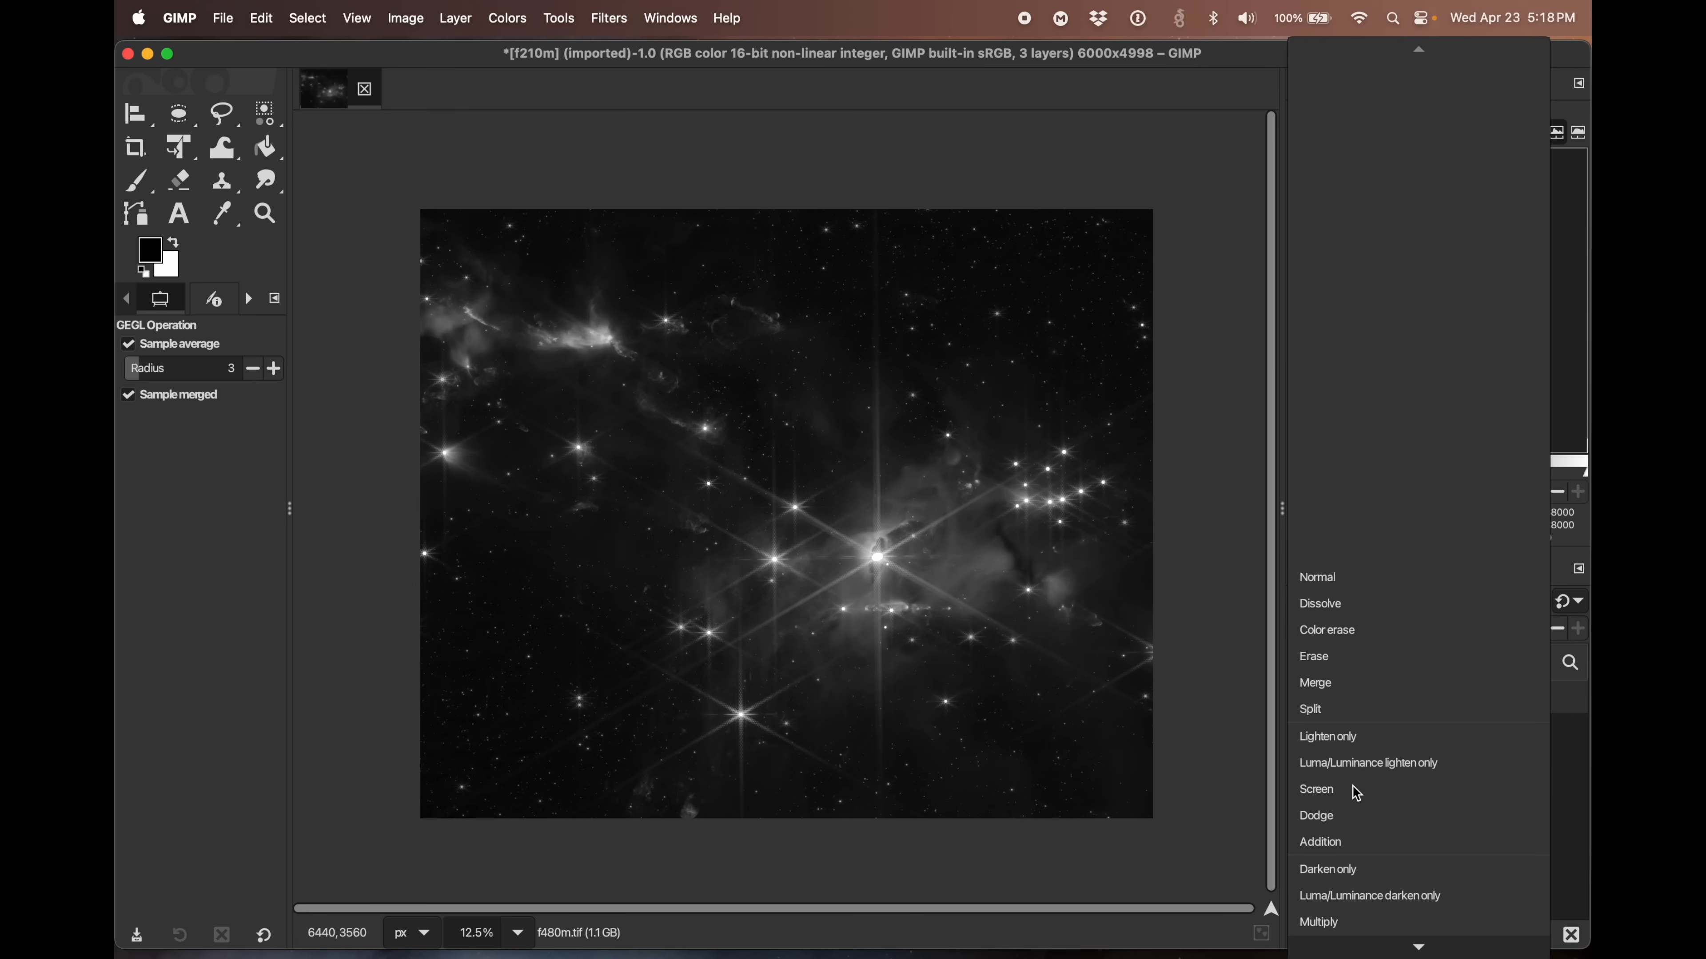
click(1316, 791)
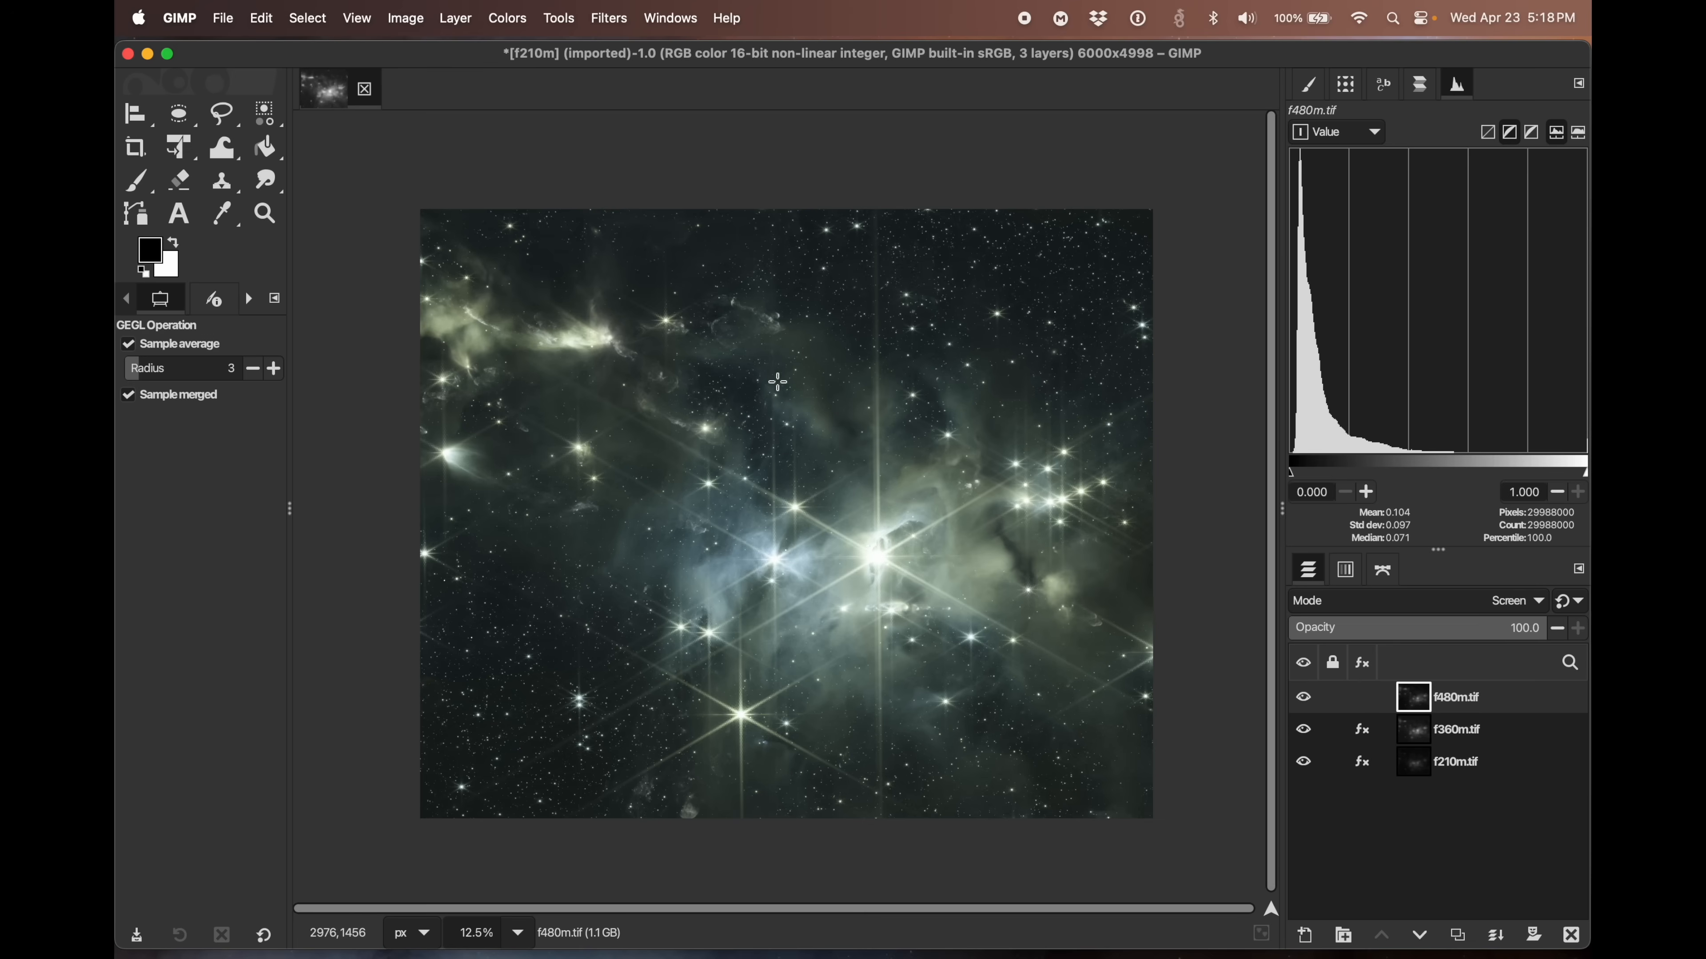
- Start Colorize on the f480m.tif layer and pick a saturated red, eb071a, as its colour
click(514, 25)
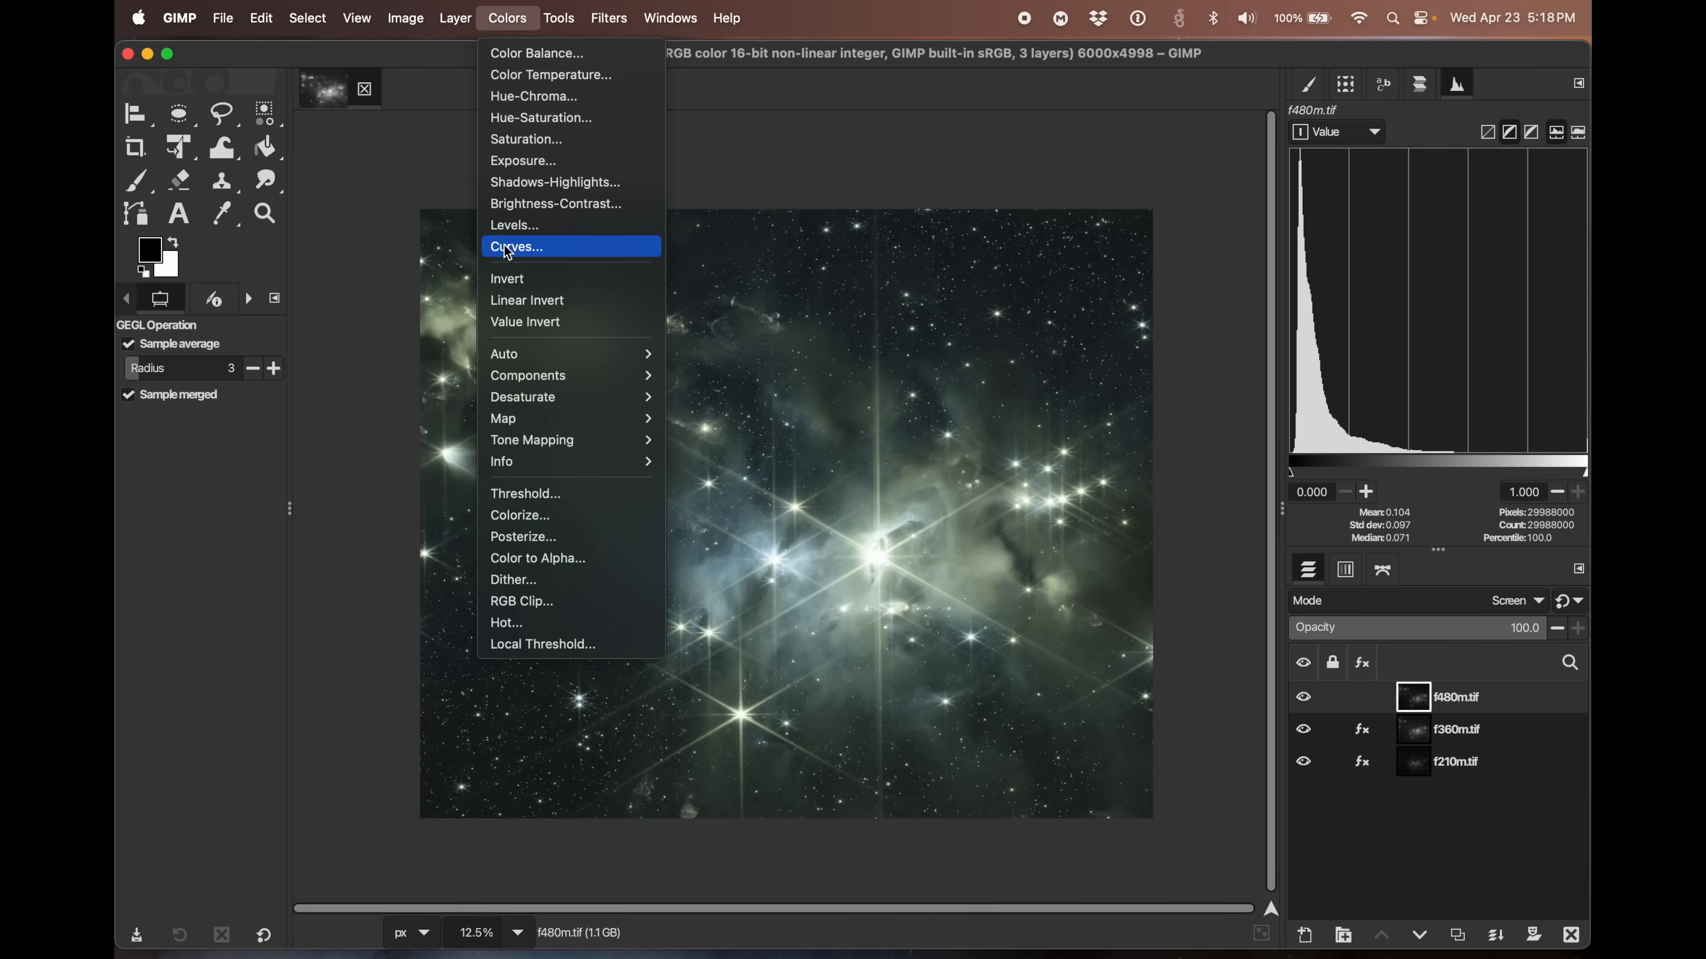
click(523, 516)
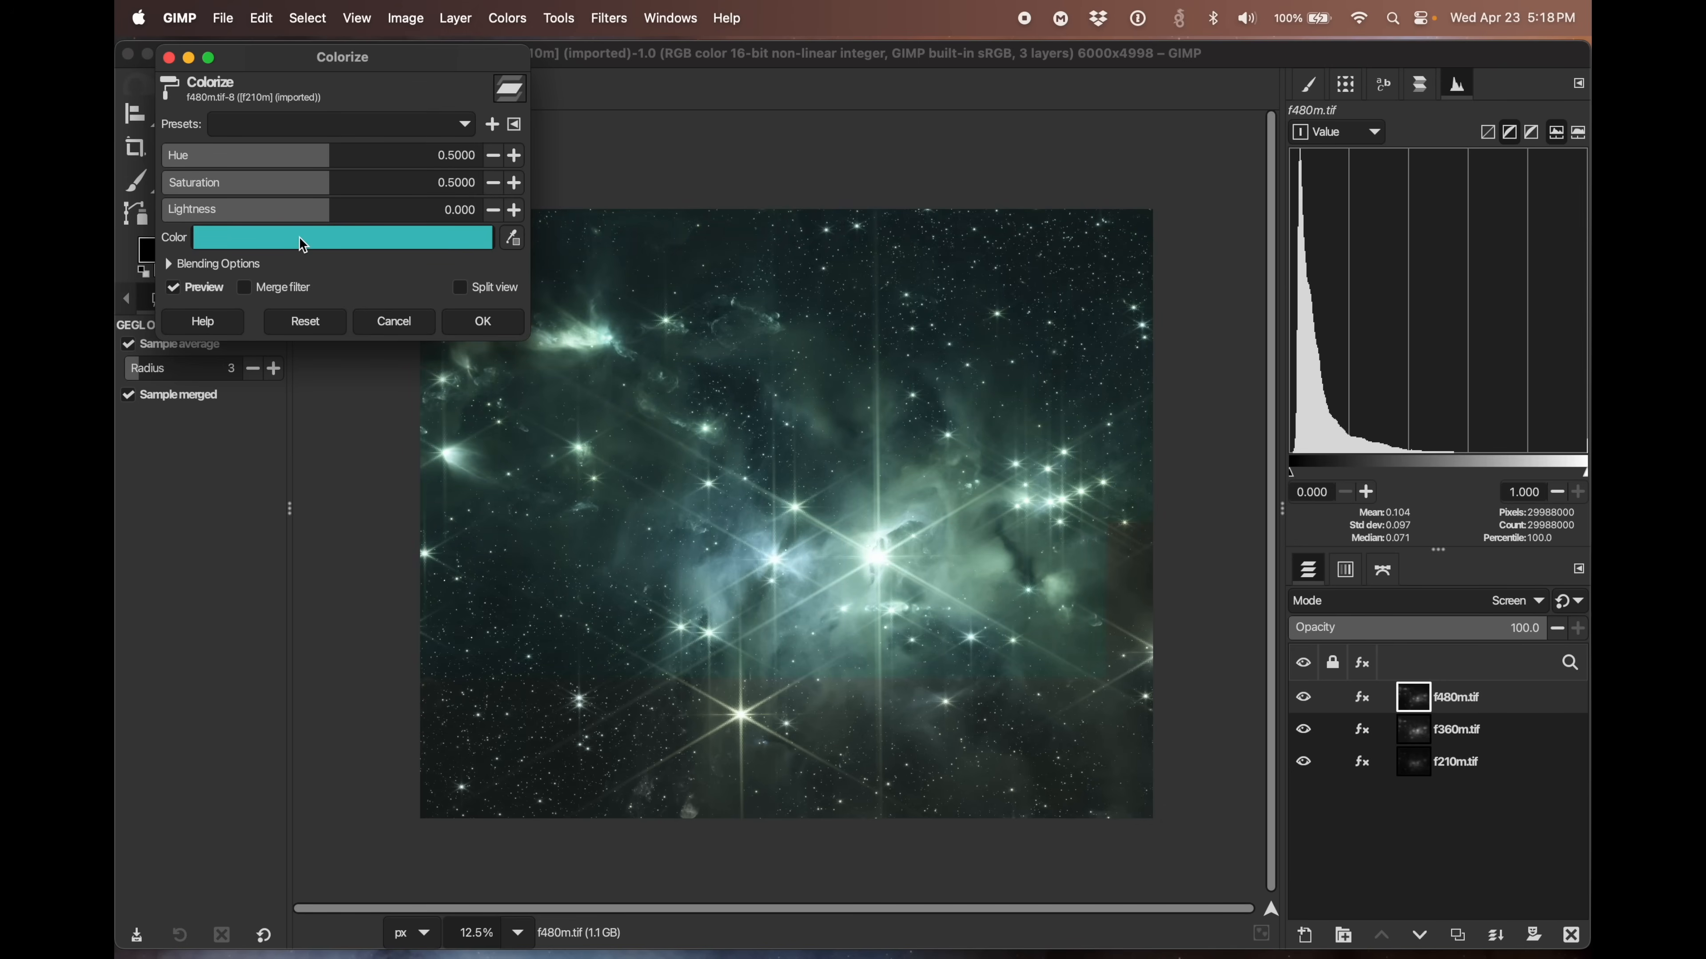
click(274, 237)
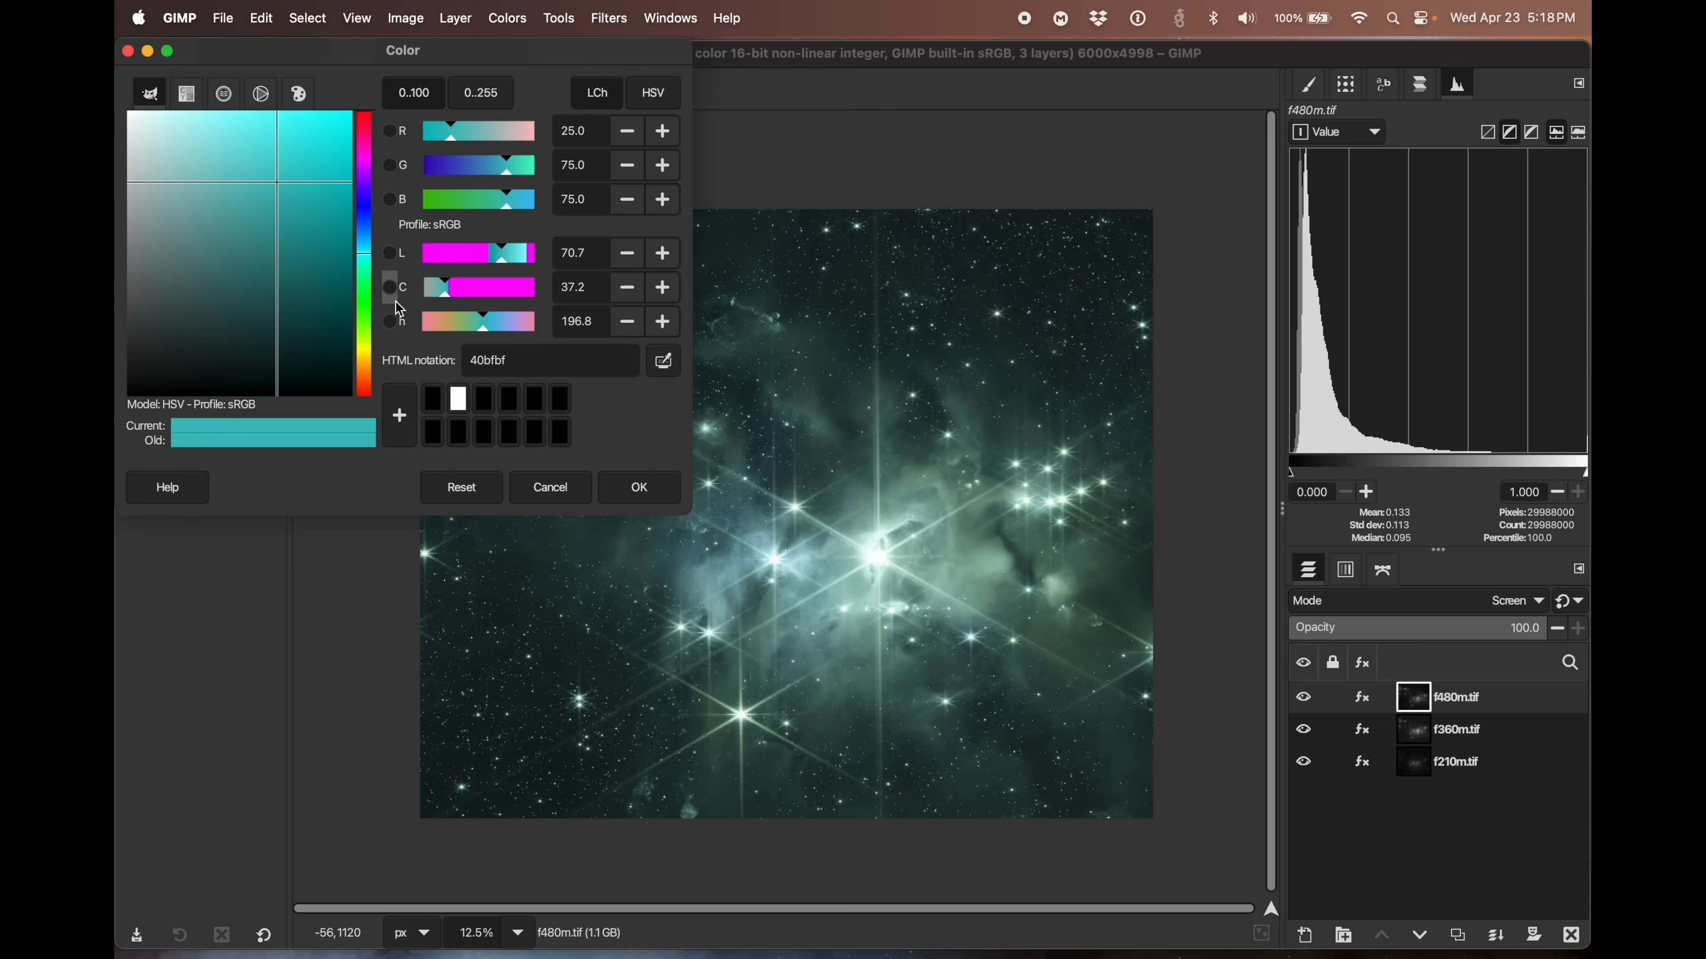
click(363, 116)
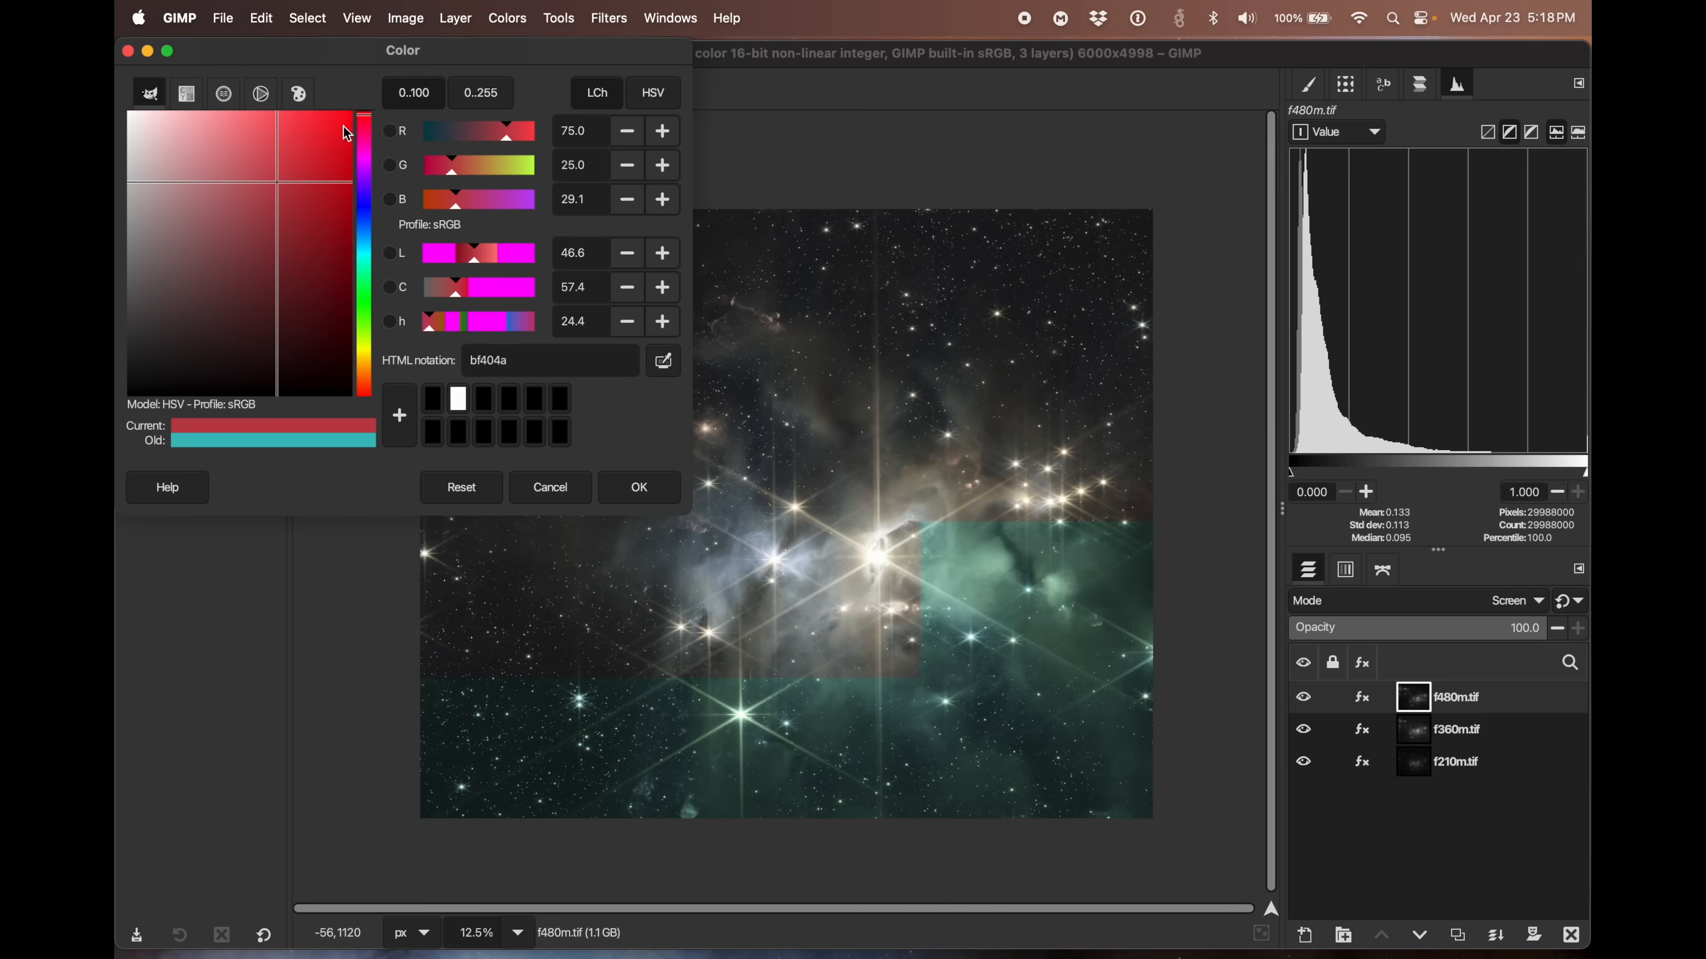
click(347, 134)
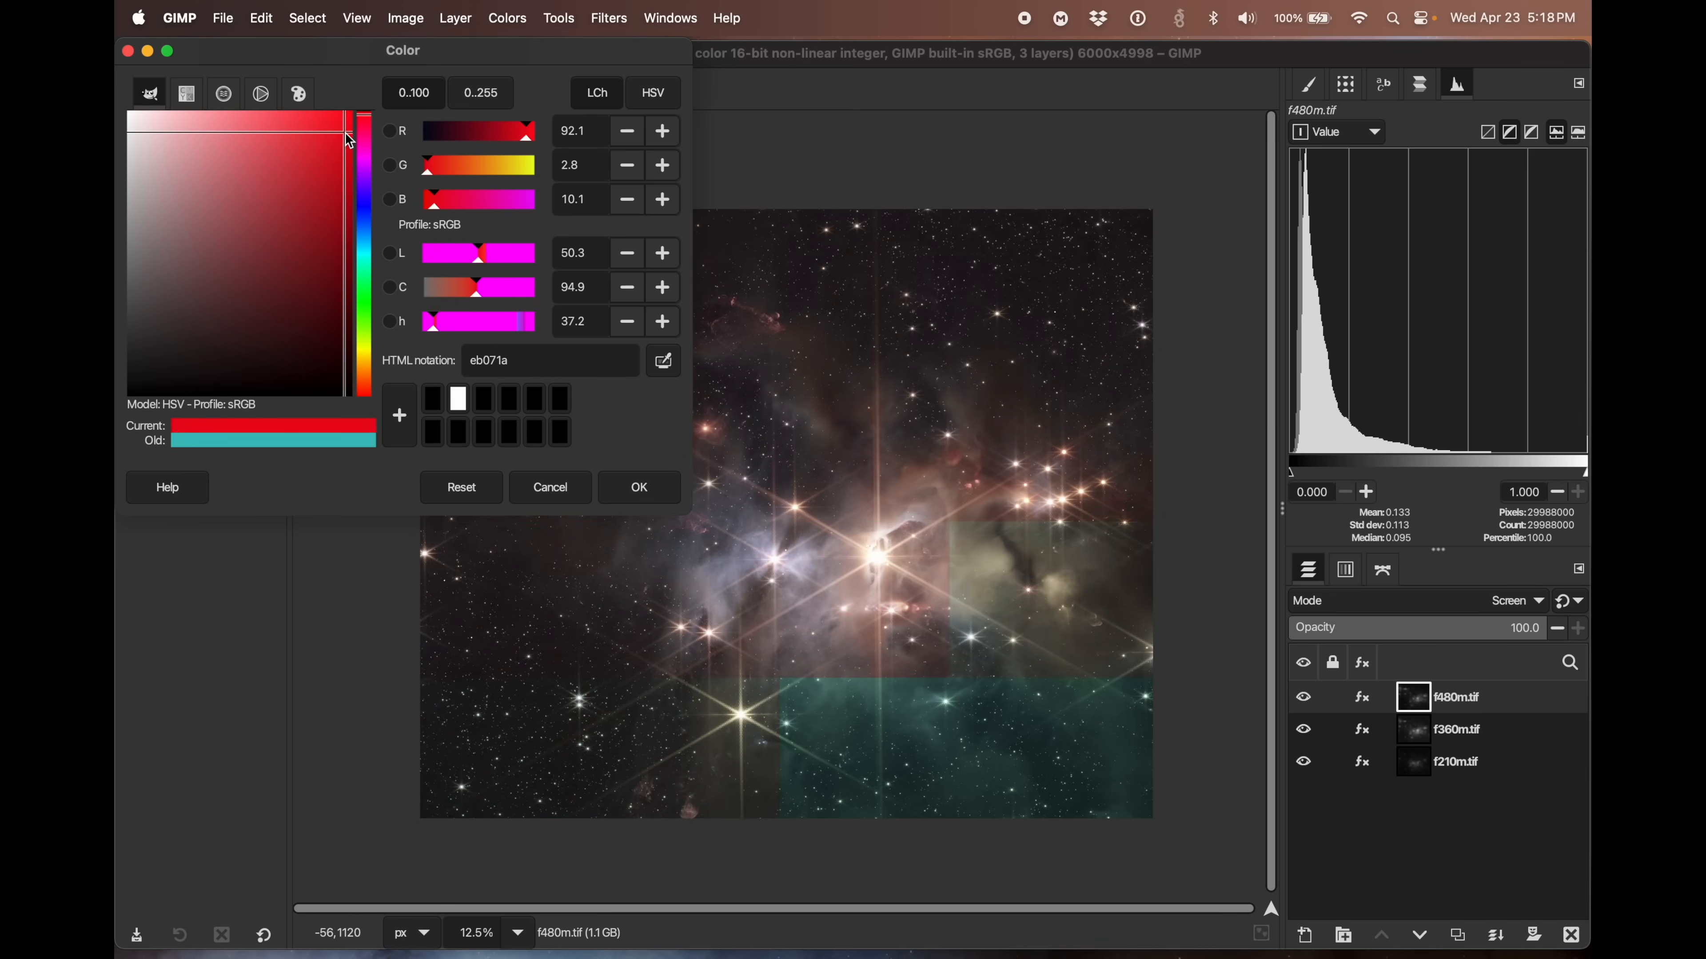
- Fine-tune the Colorize red to hue 0.9863, saturation 0.9409 and lightness -0.022, and apply it to the f480m.tif layer
click(347, 116)
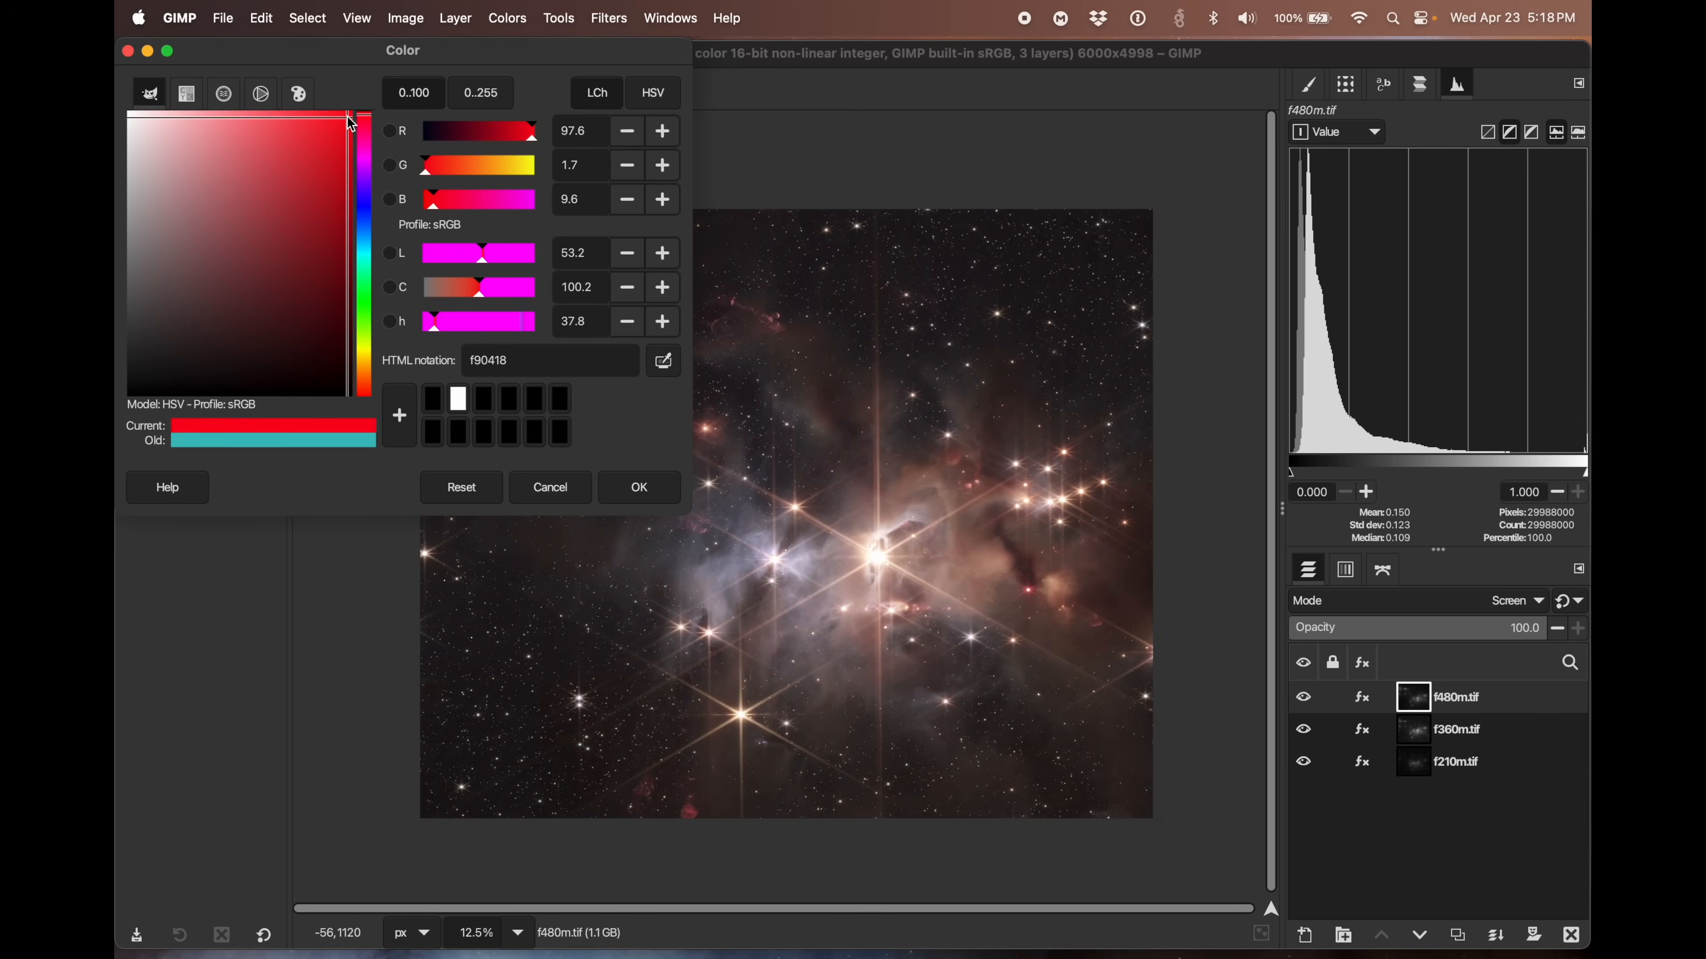
click(349, 113)
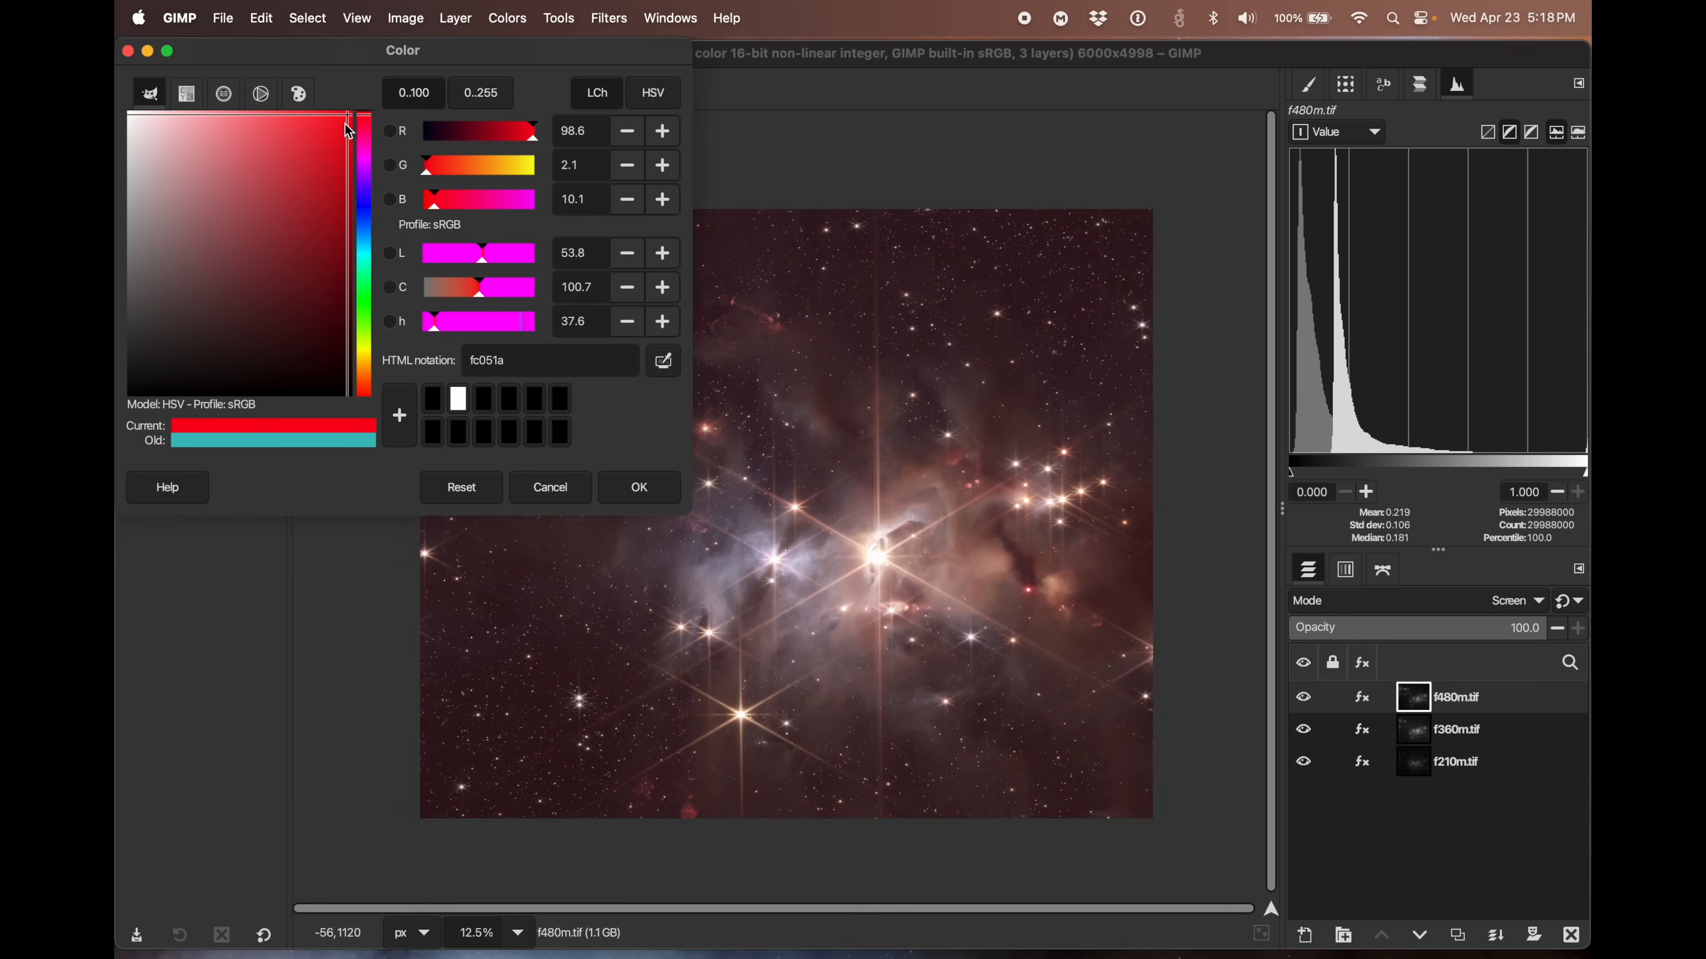
click(348, 131)
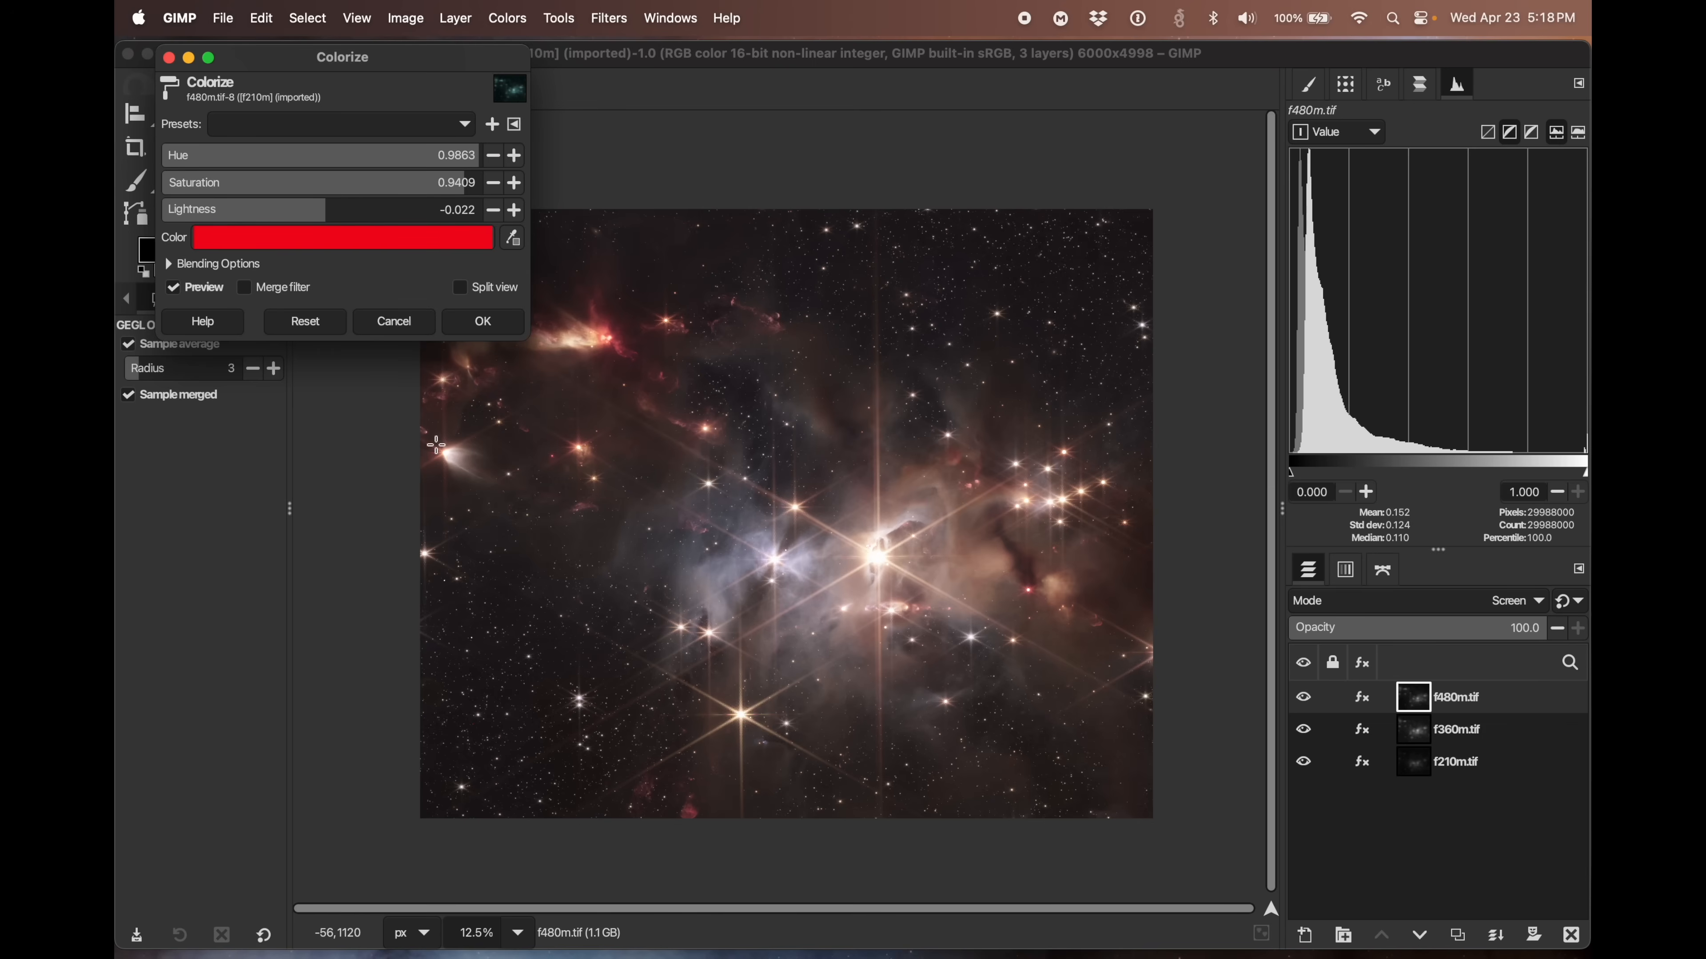
click(484, 321)
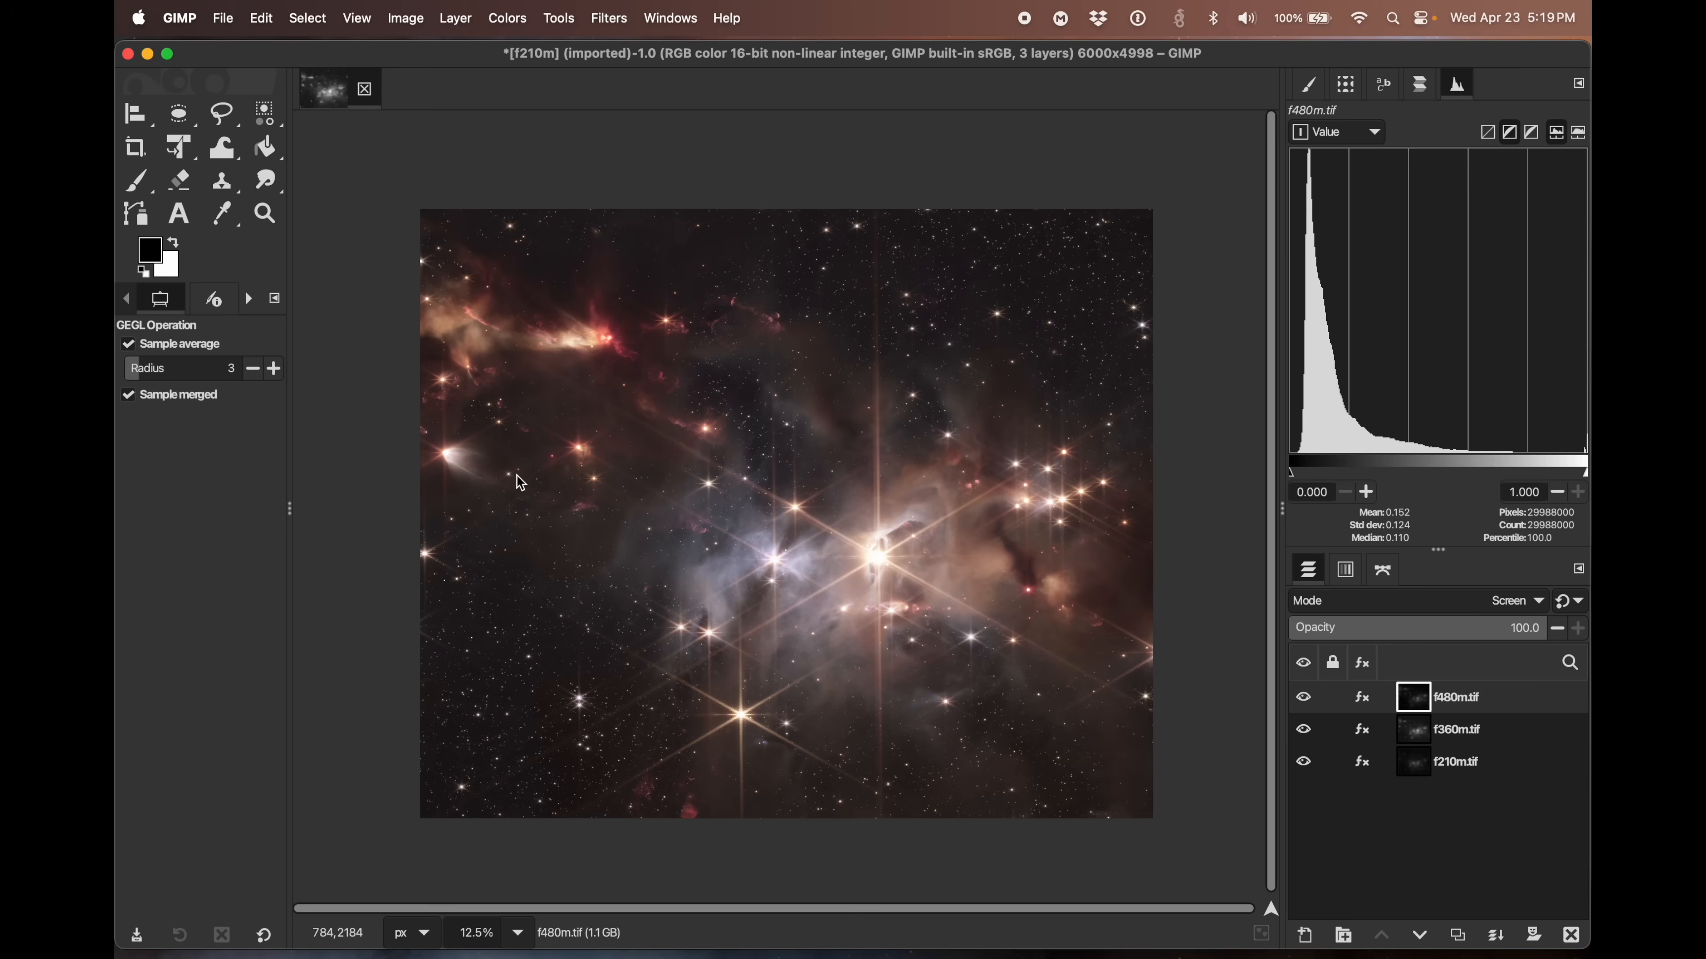
- Magnify the combined colour image to 33.3% and examine the nebula and star detail in its upper and lower areas
scroll(521, 482, up, 4)
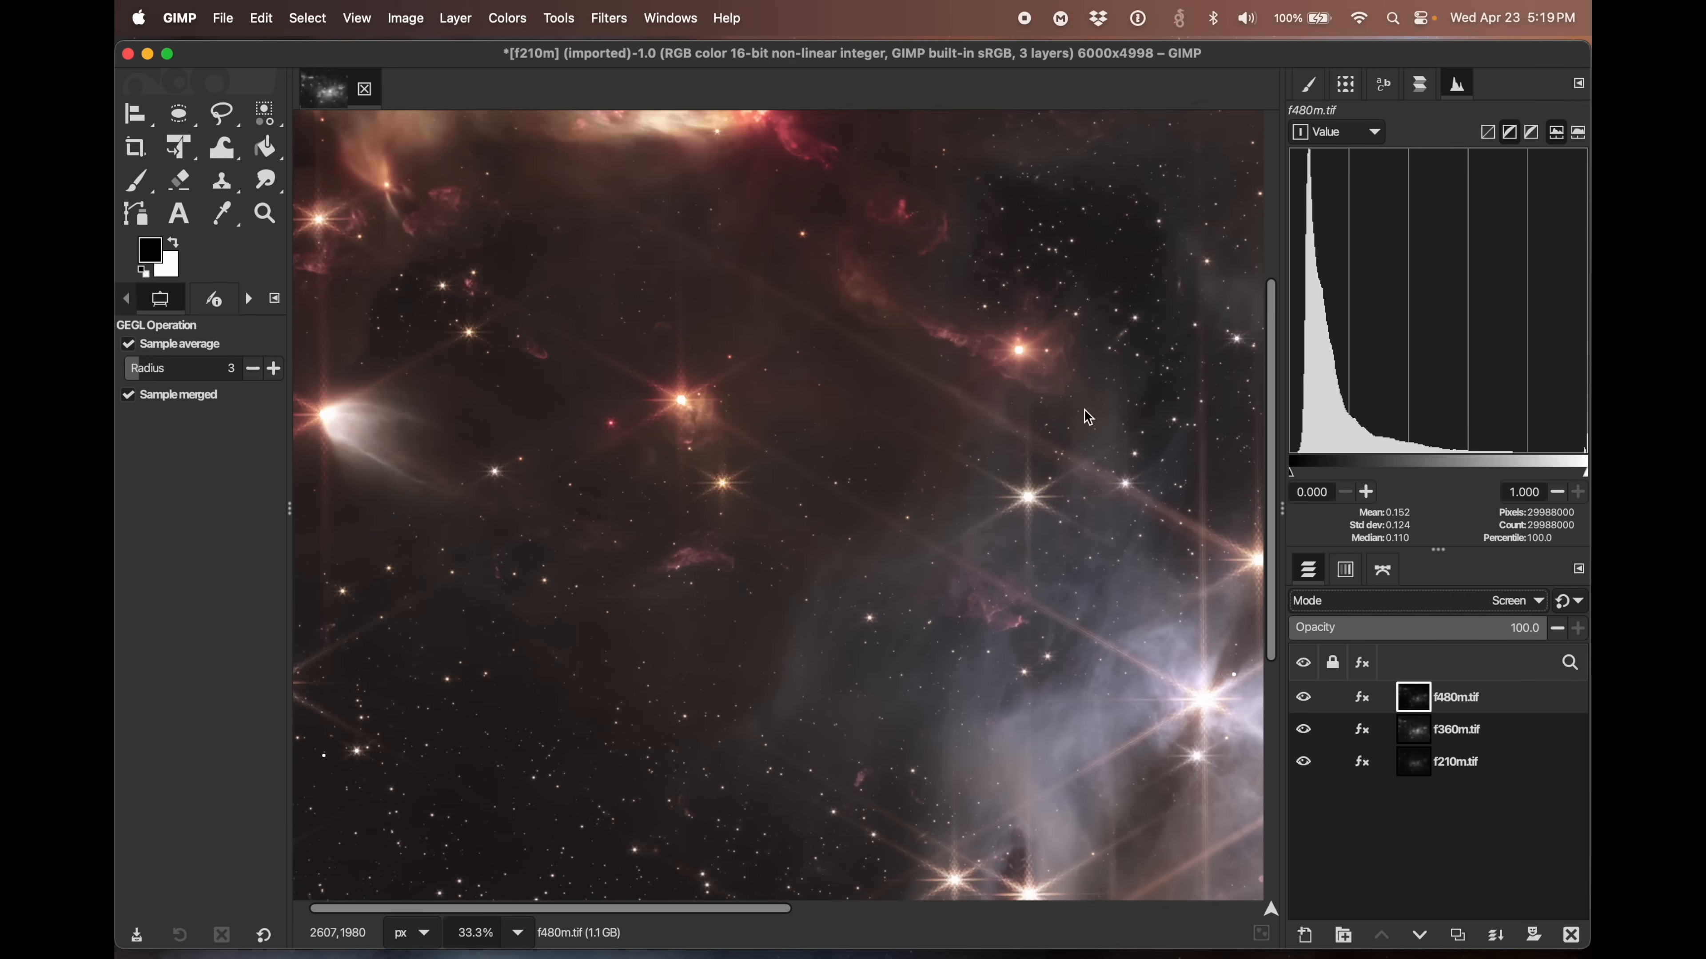
drag(1278, 443, 1218, 324)
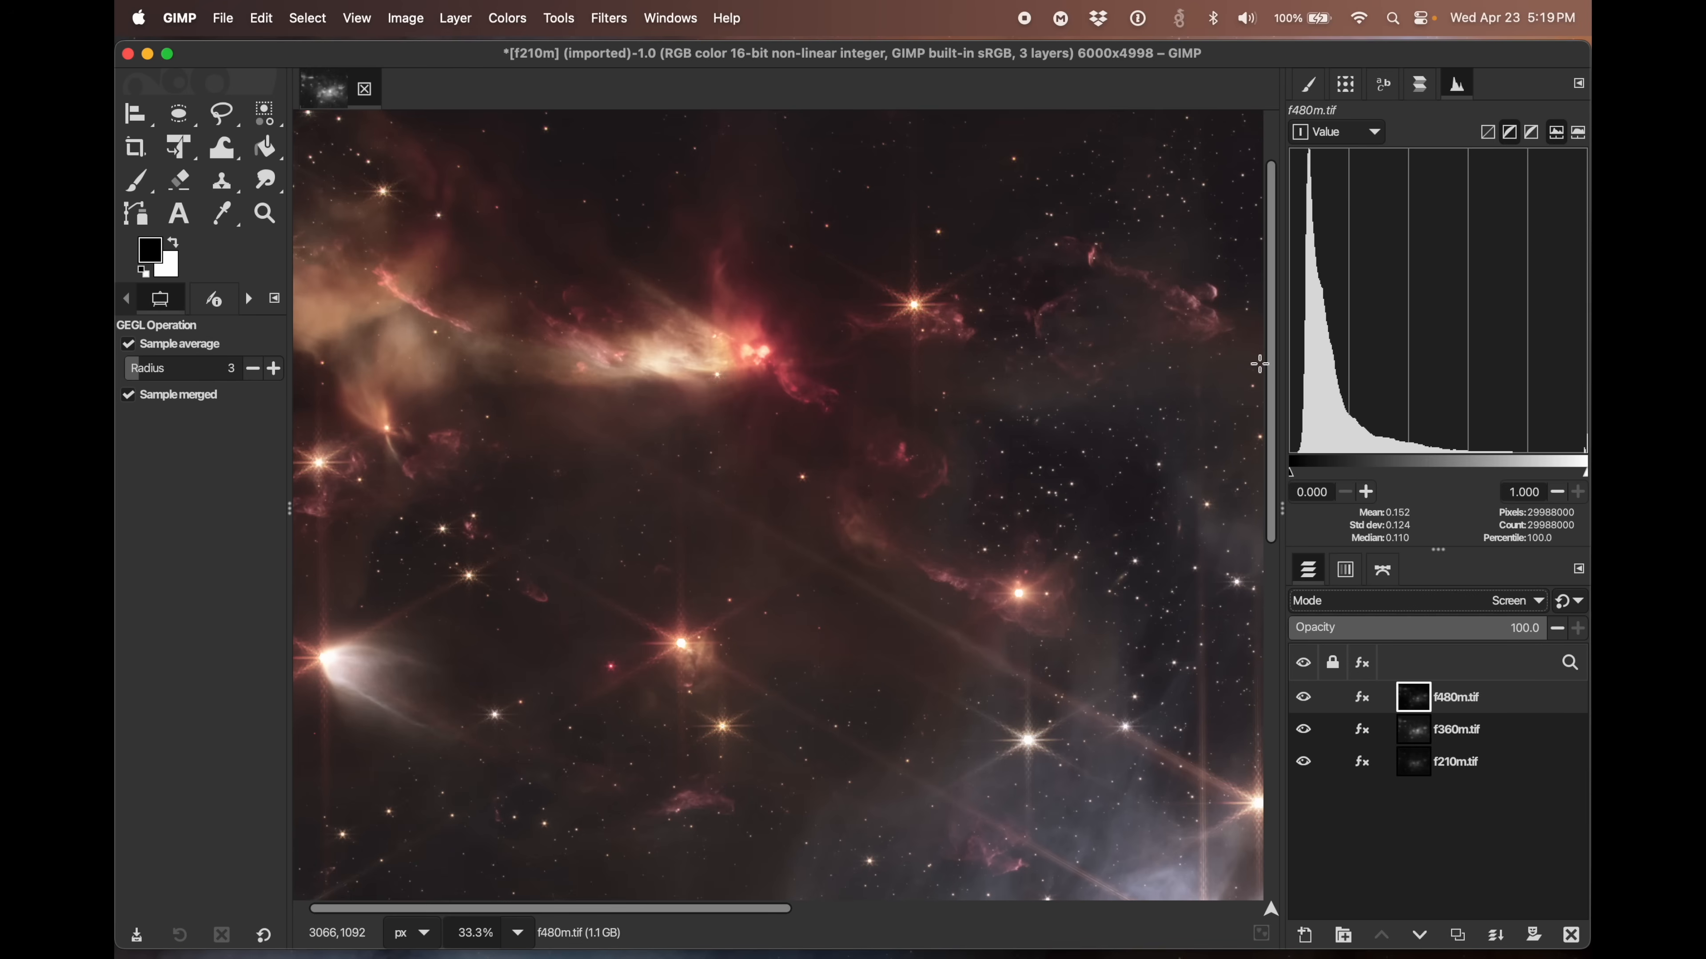
drag(1268, 354, 1258, 588)
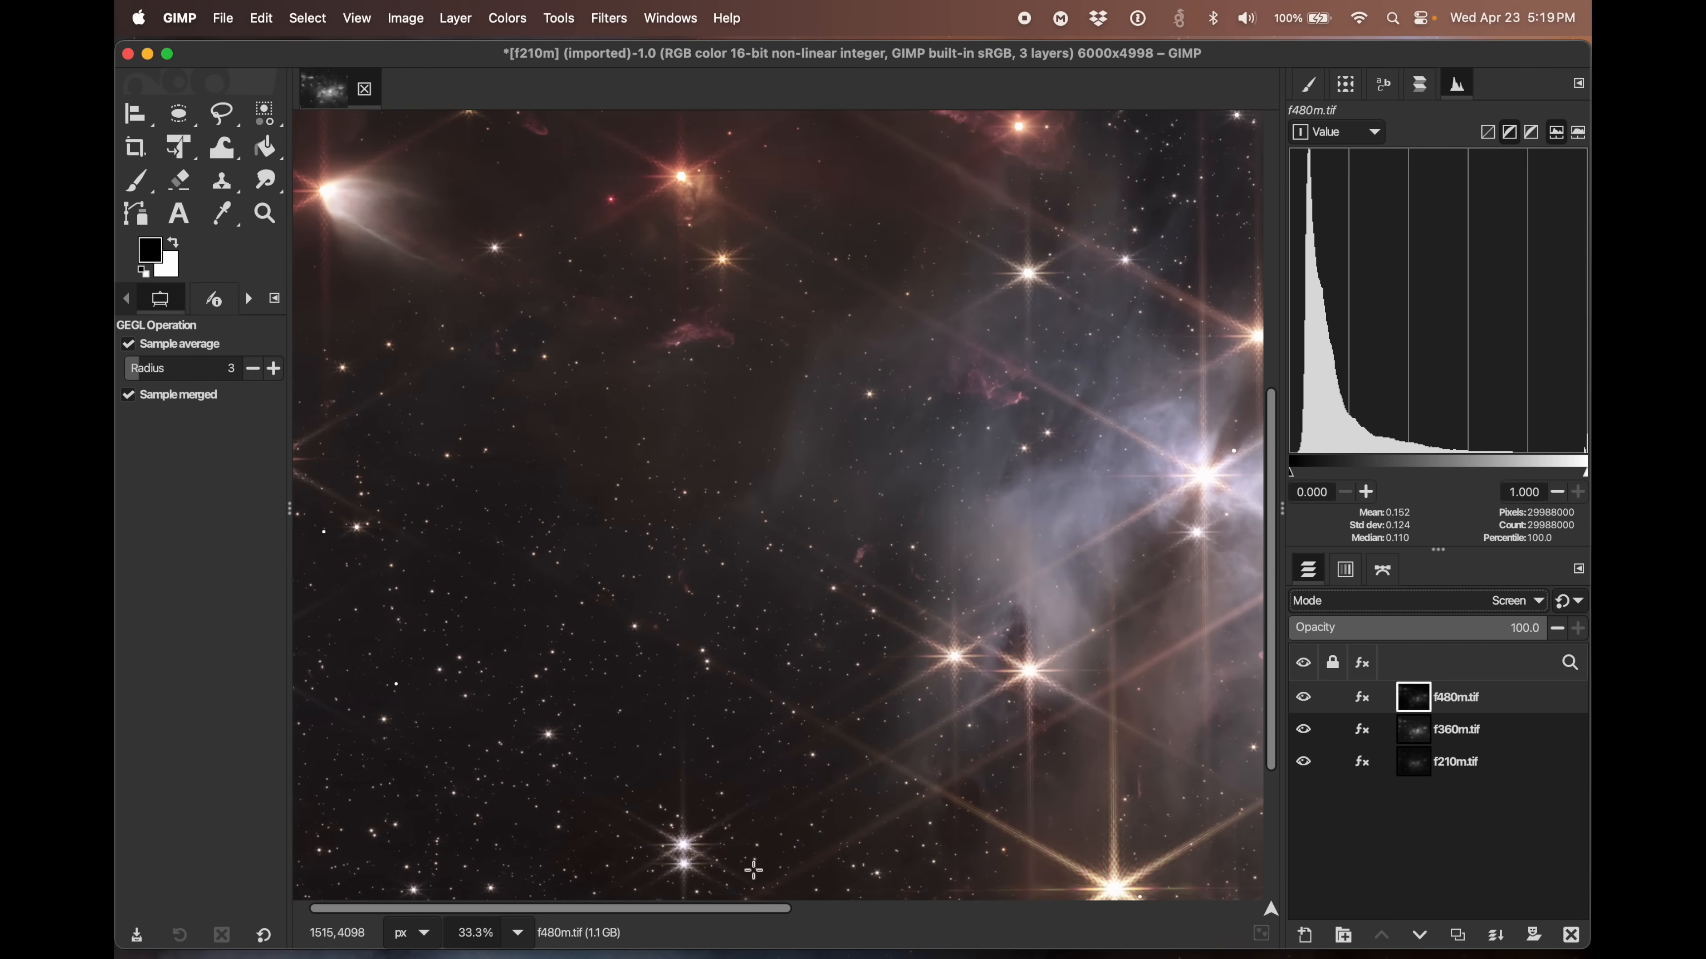
- Examine the middle and right-hand areas of the magnified nebula image
drag(700, 907, 884, 907)
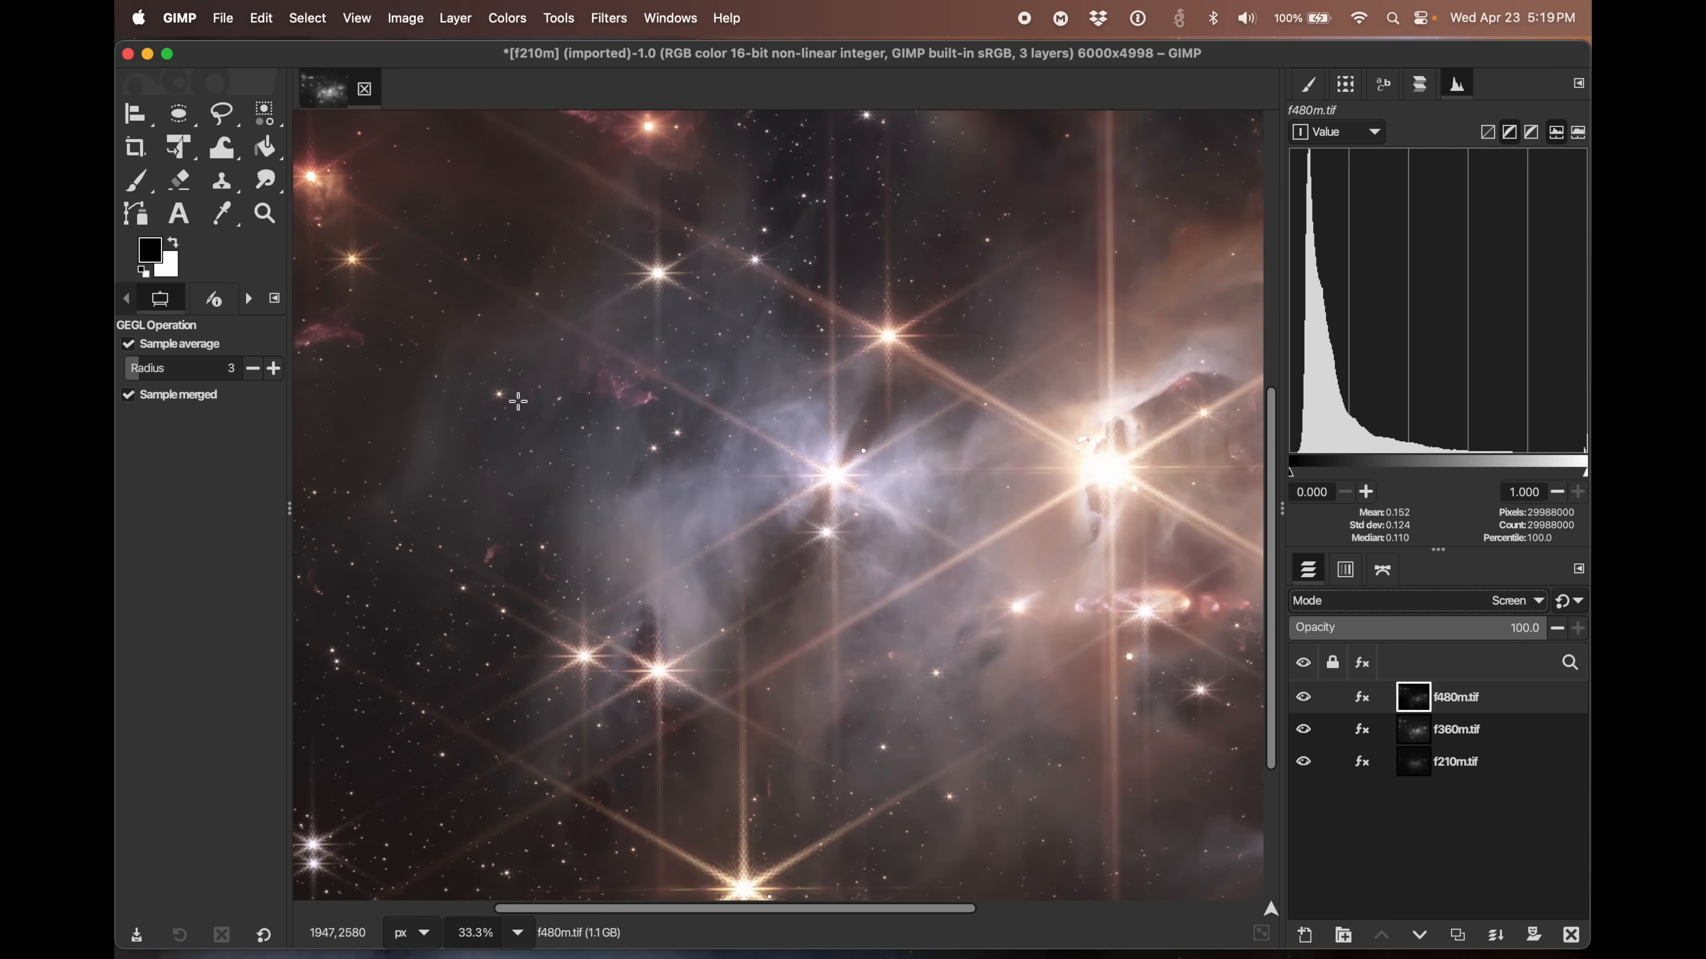
drag(810, 911, 988, 907)
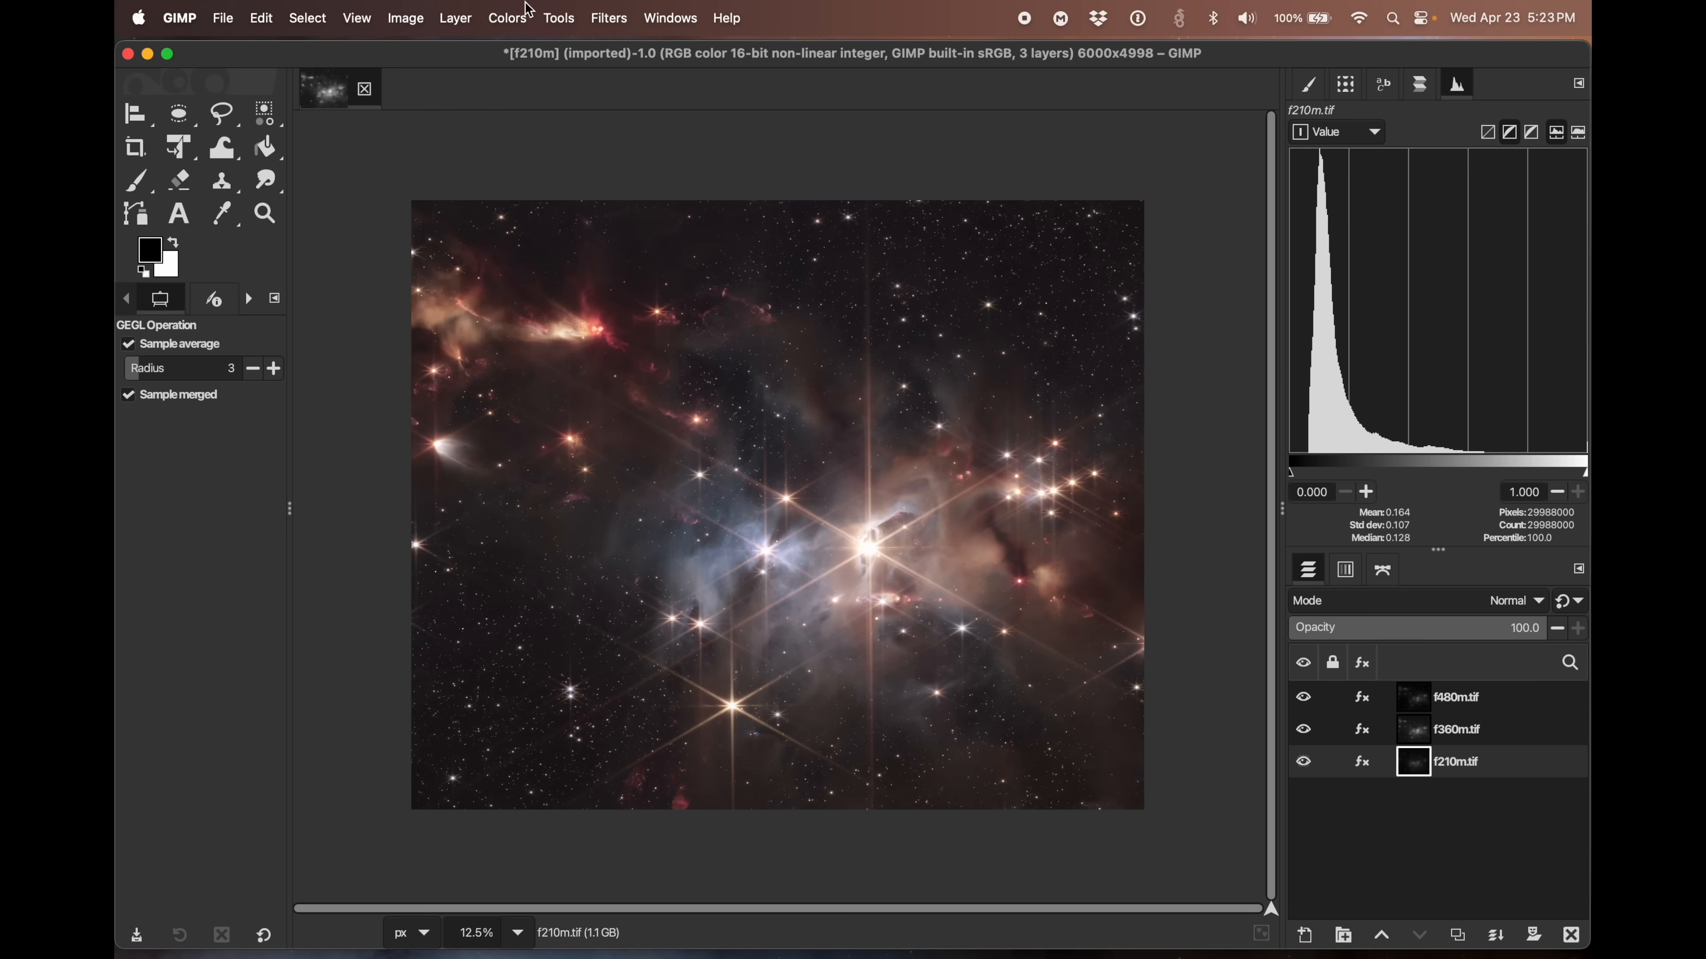
- Check which effects are applied to the f210m.tif layer
click(460, 20)
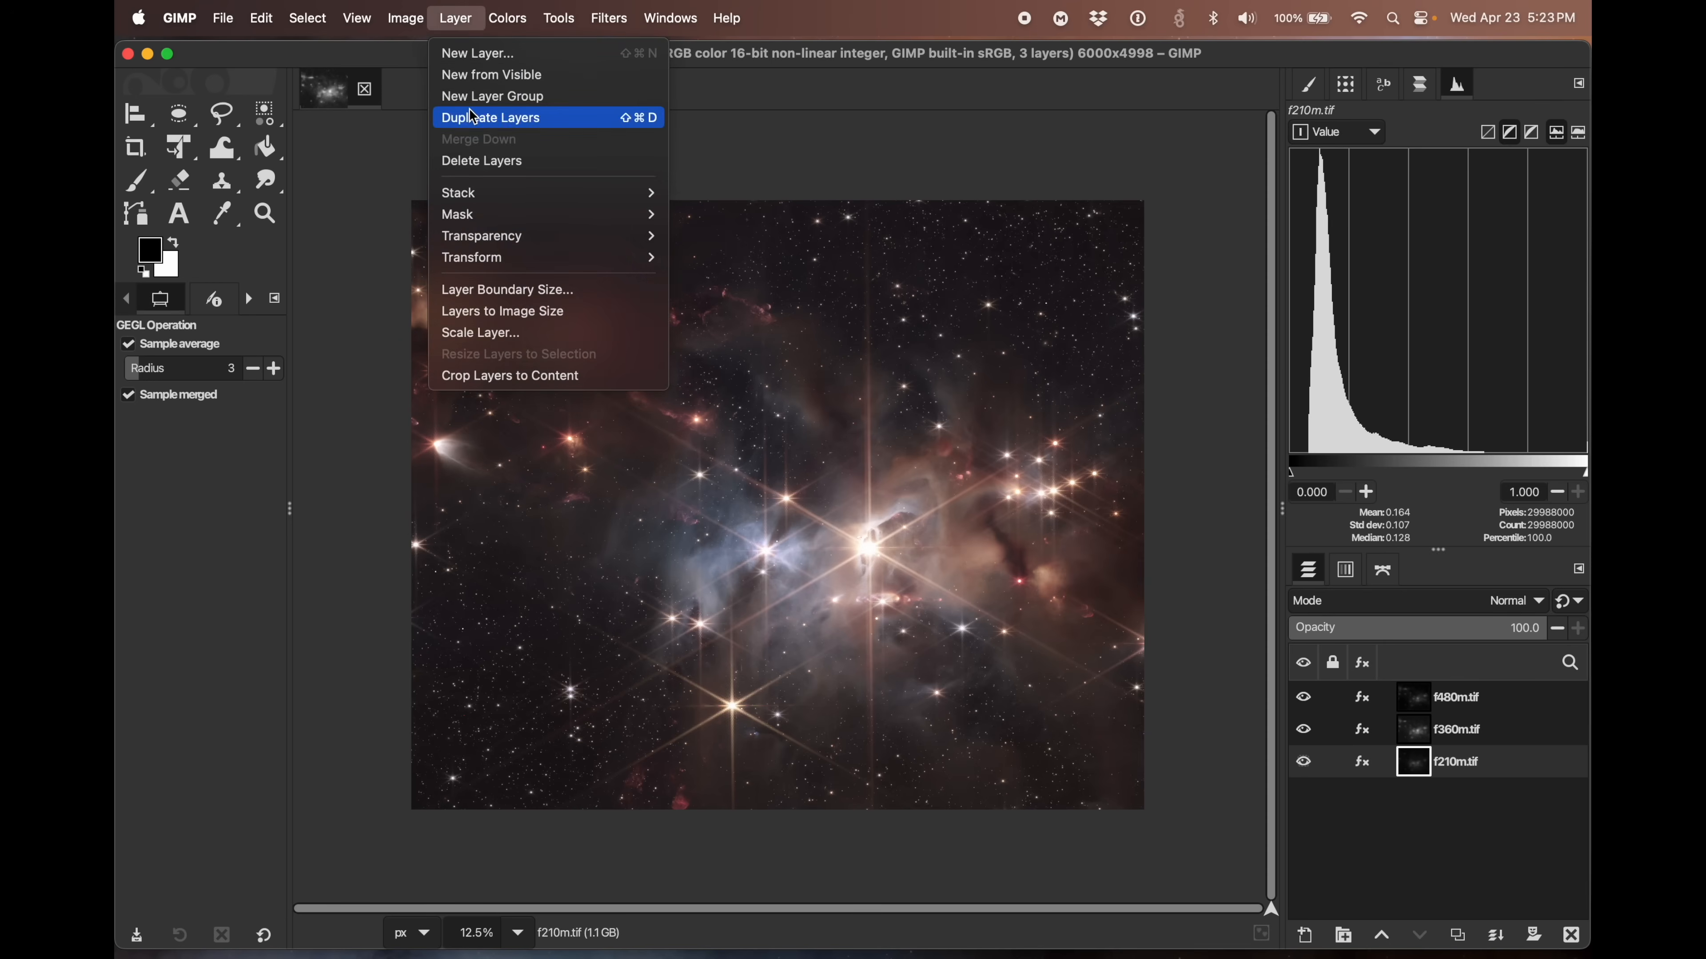
click(459, 20)
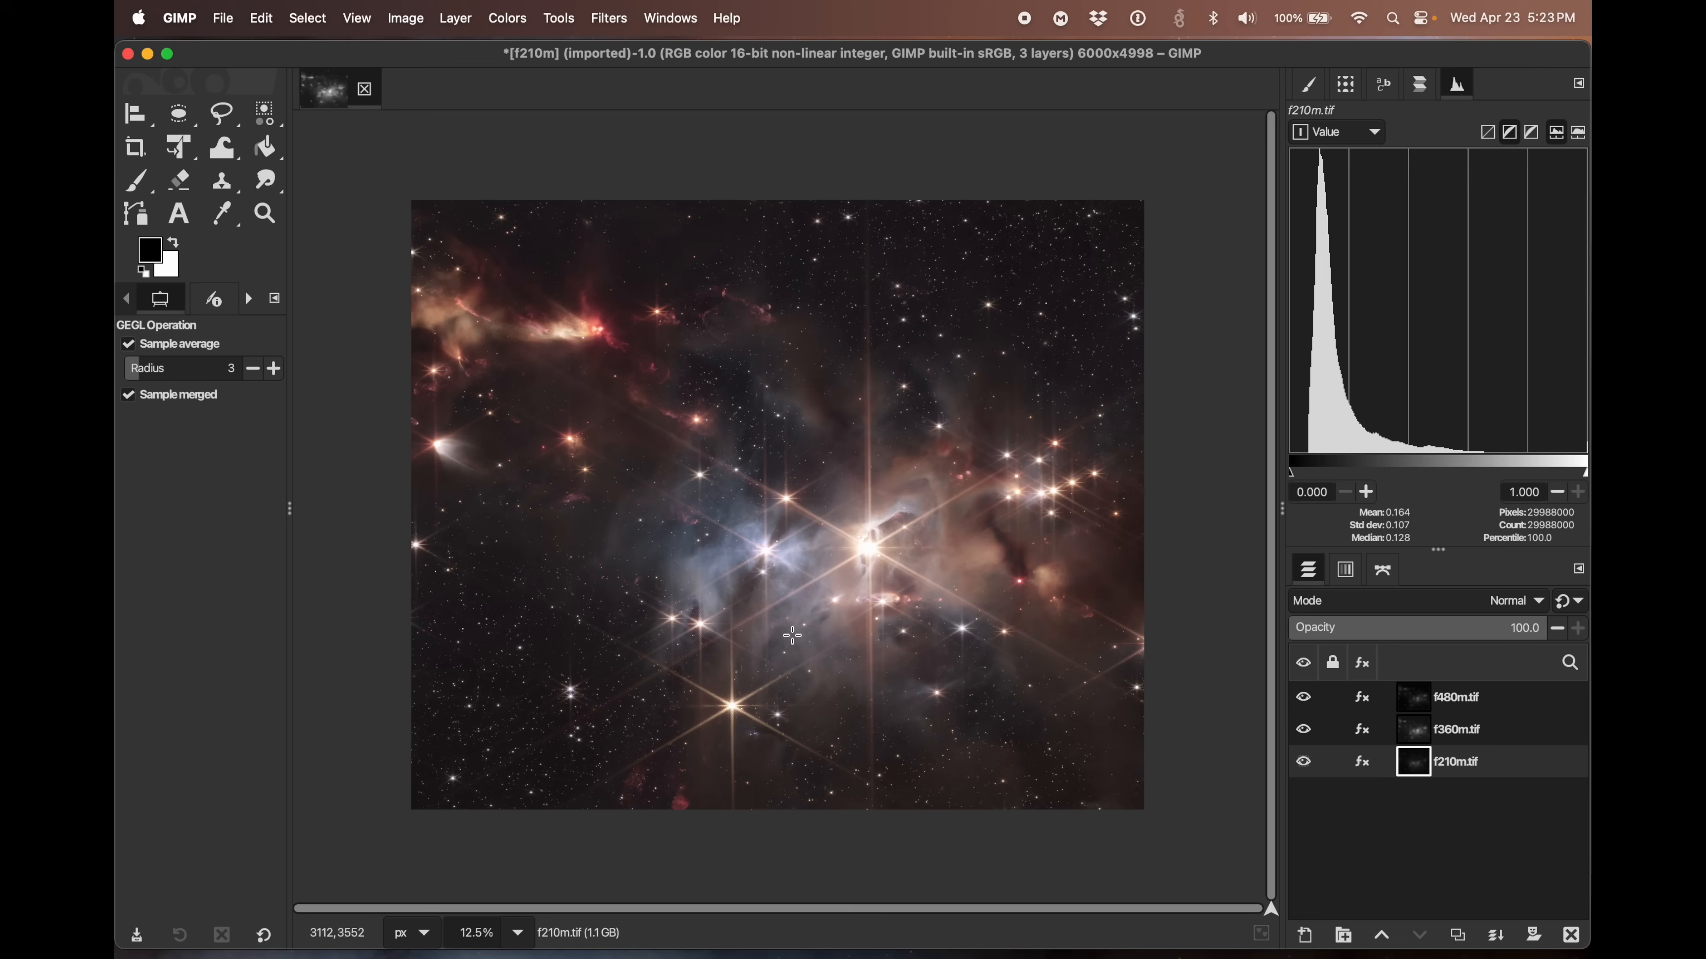
click(1364, 764)
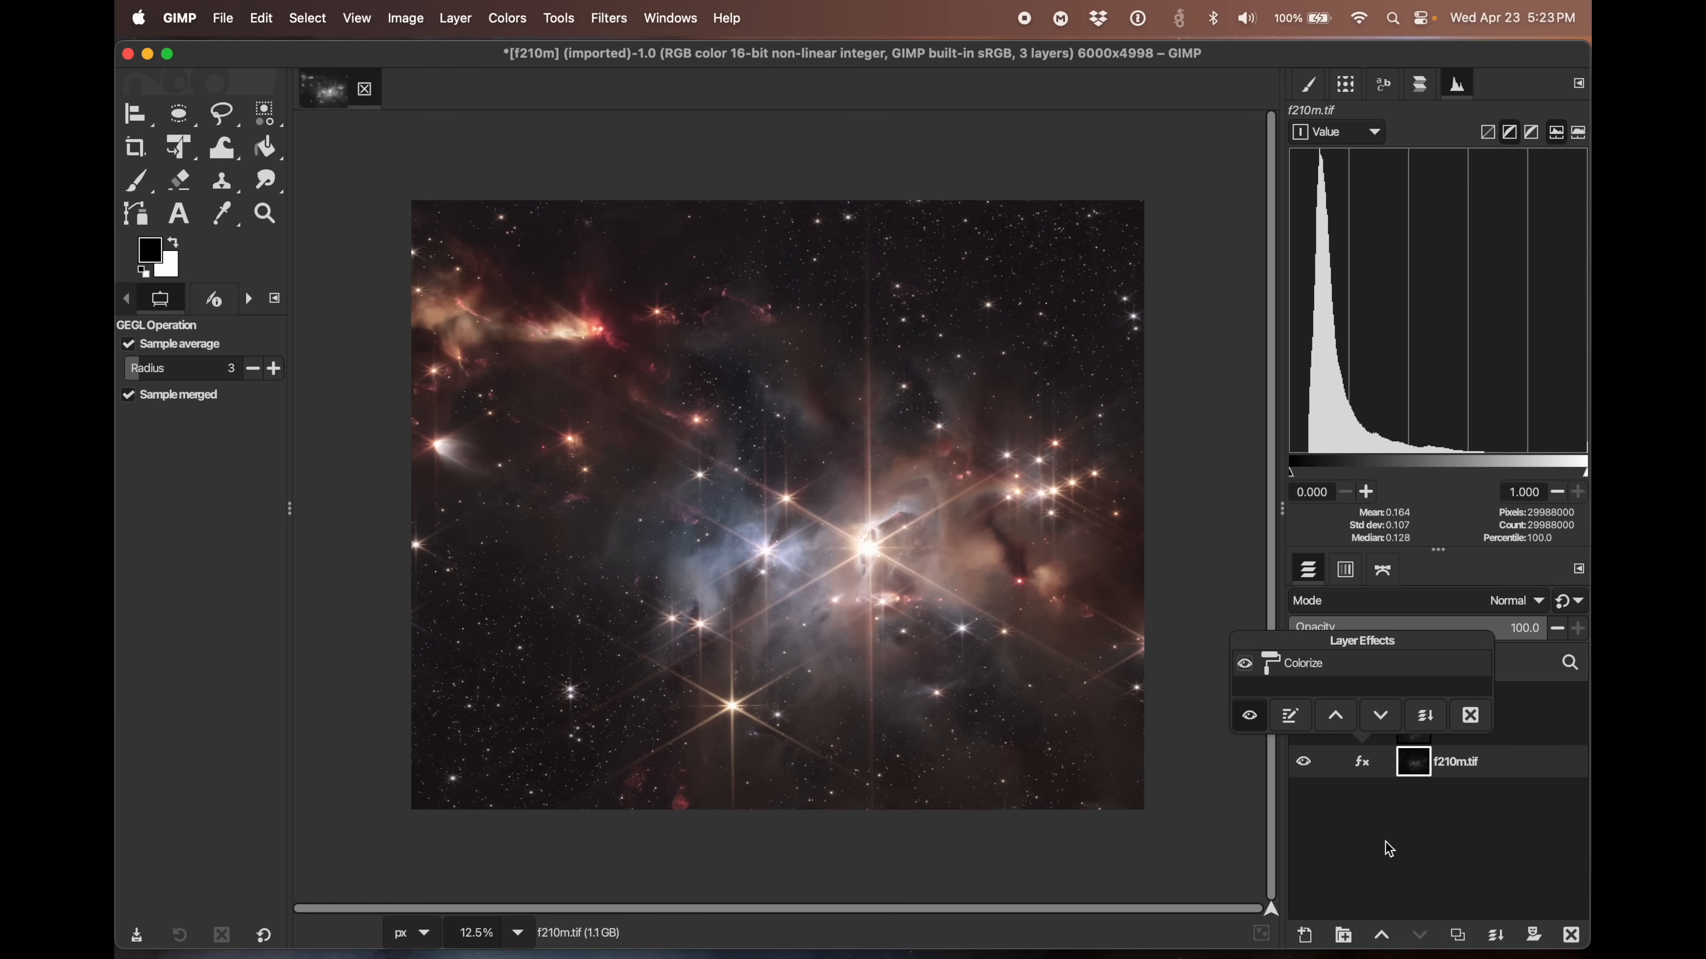
click(1389, 850)
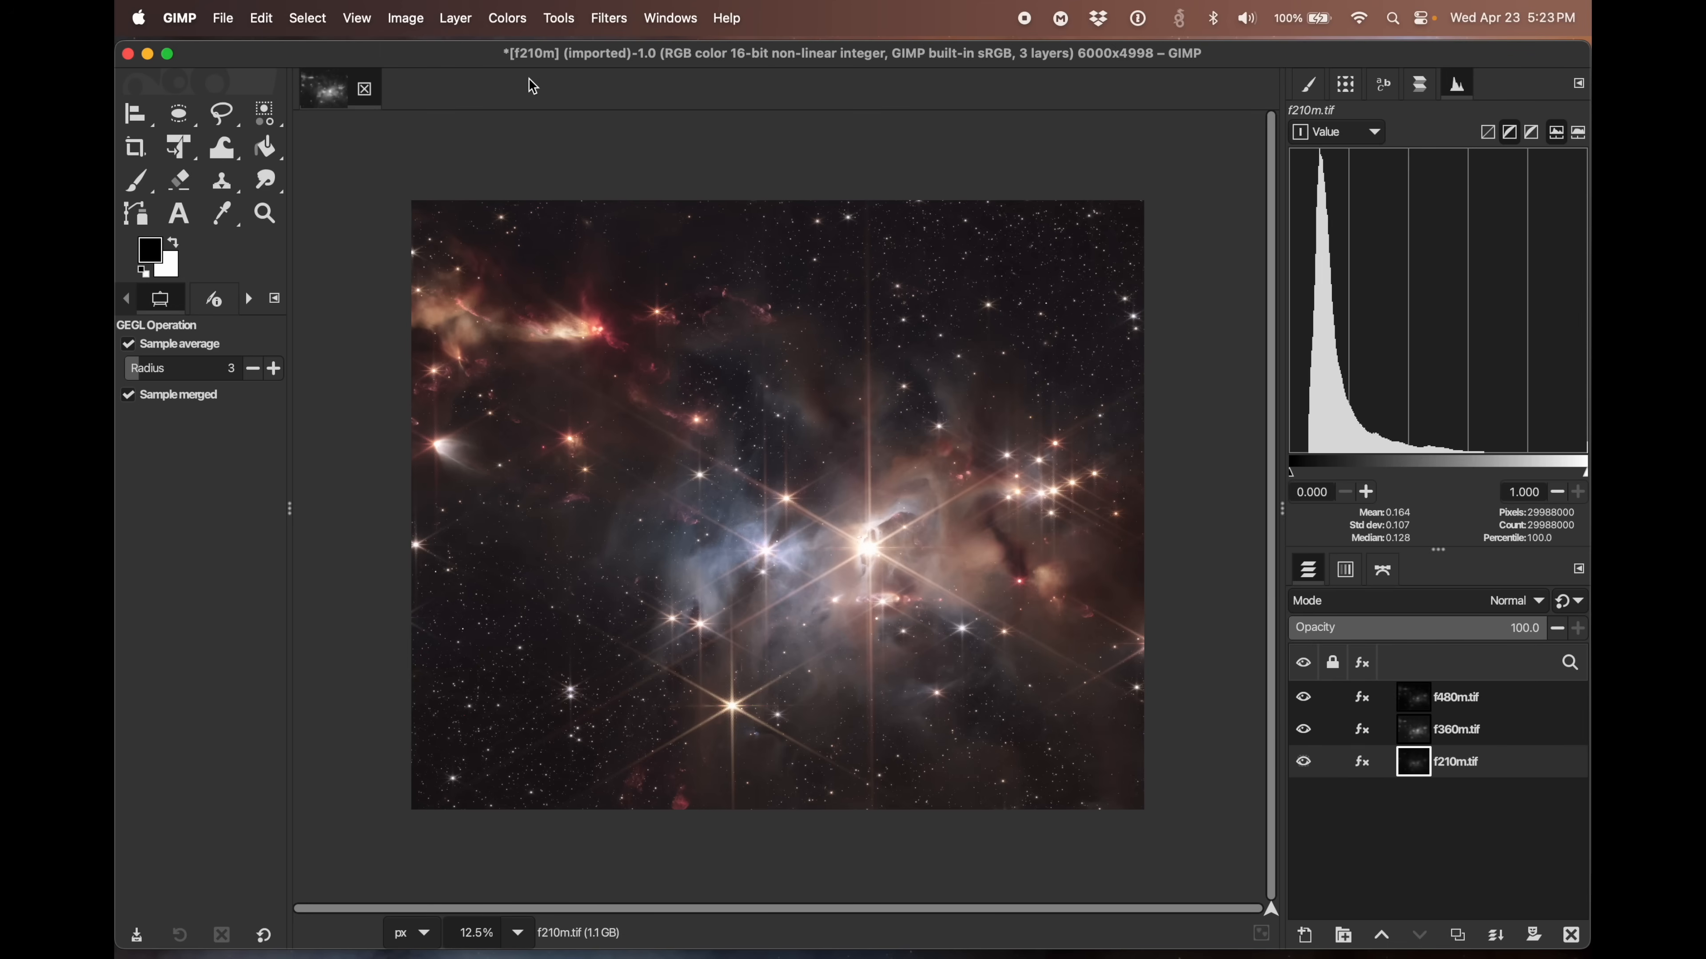
- Start Curves on the f210m.tif layer, lifting a midtone point to about input 31.82, output 43.36 and anchoring the shadows at input 9.66, output 9.38
click(505, 17)
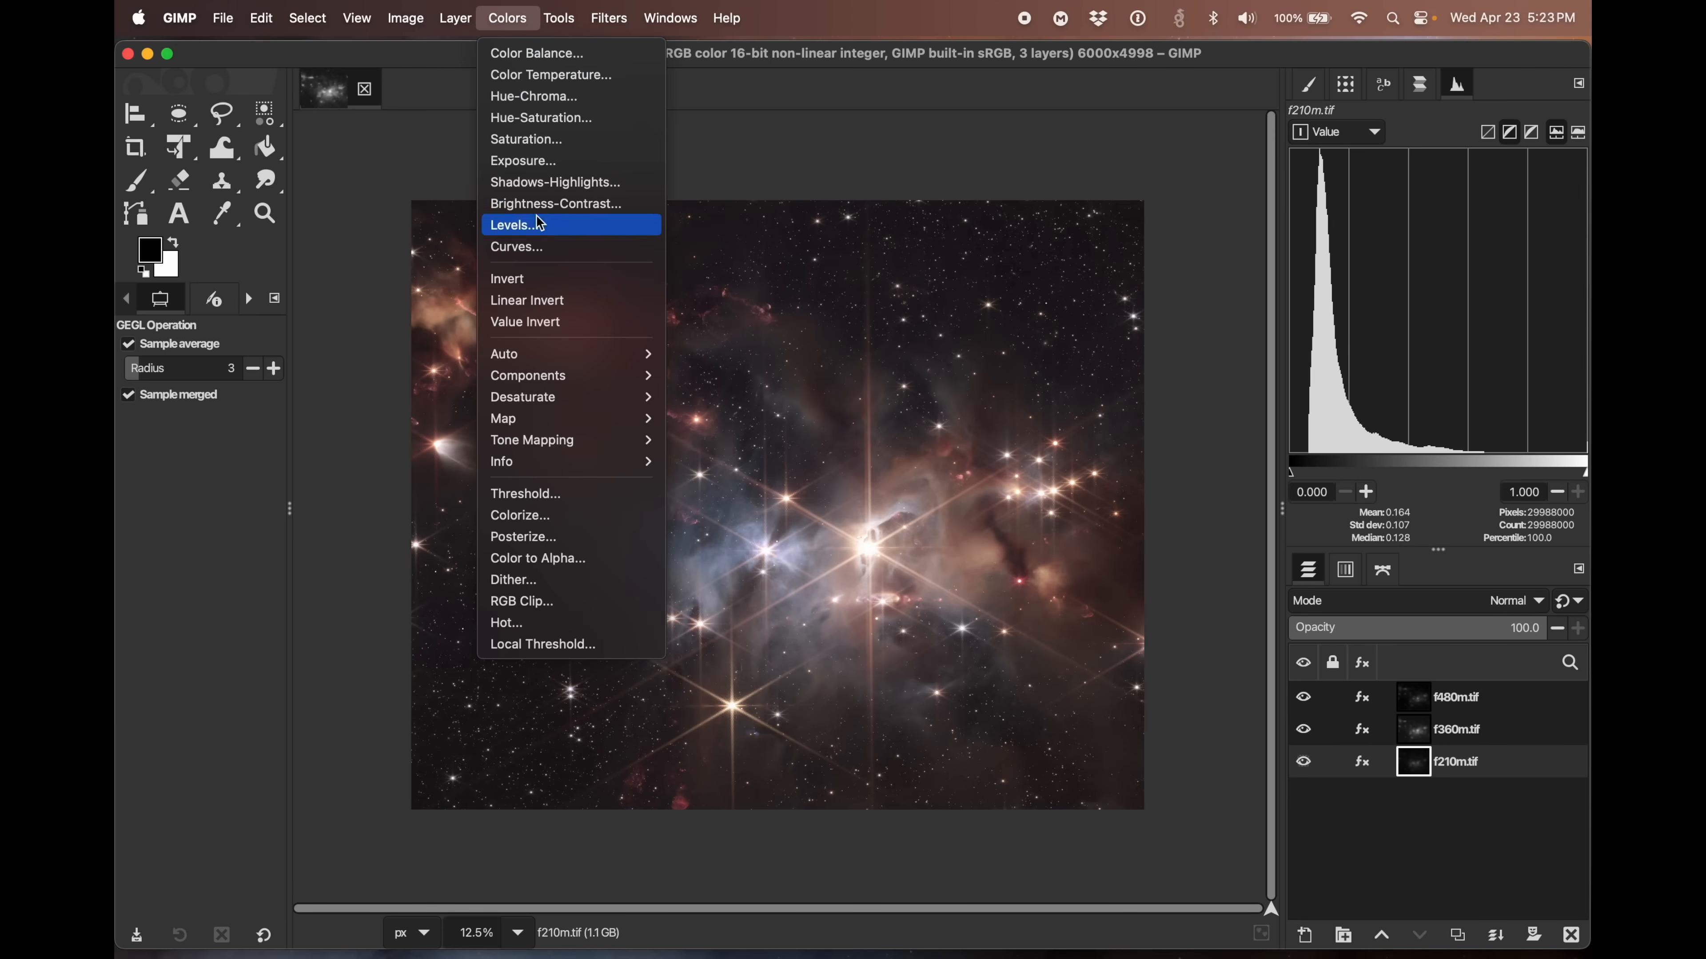
click(527, 252)
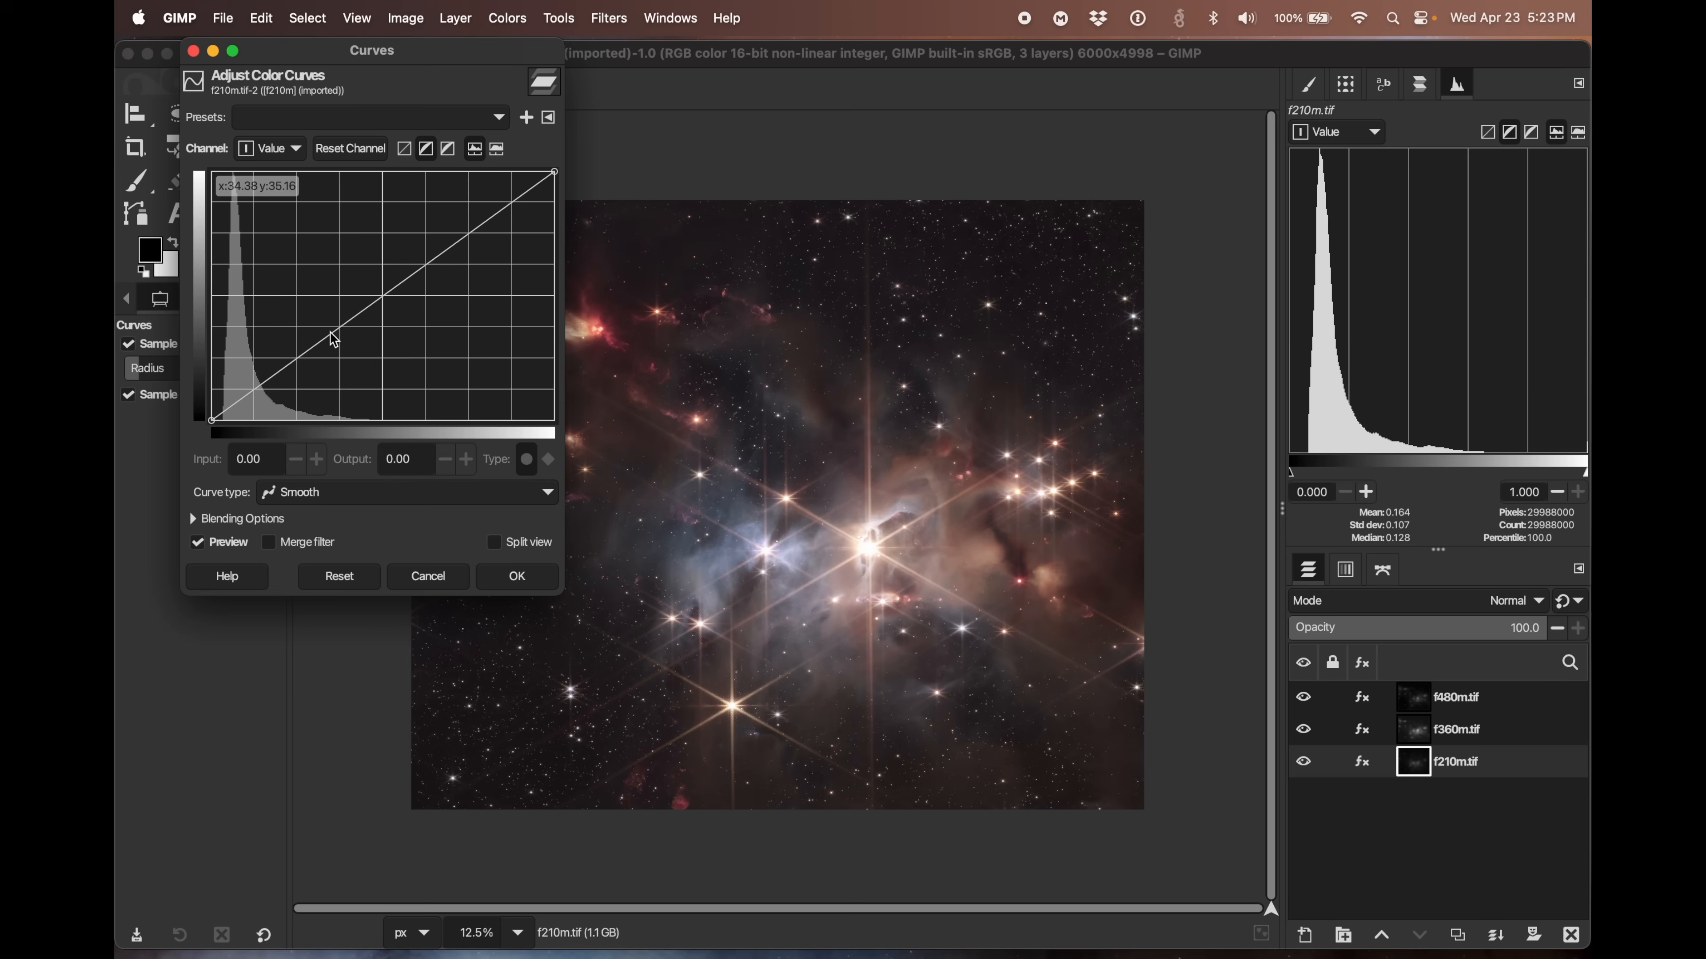
drag(335, 339, 324, 318)
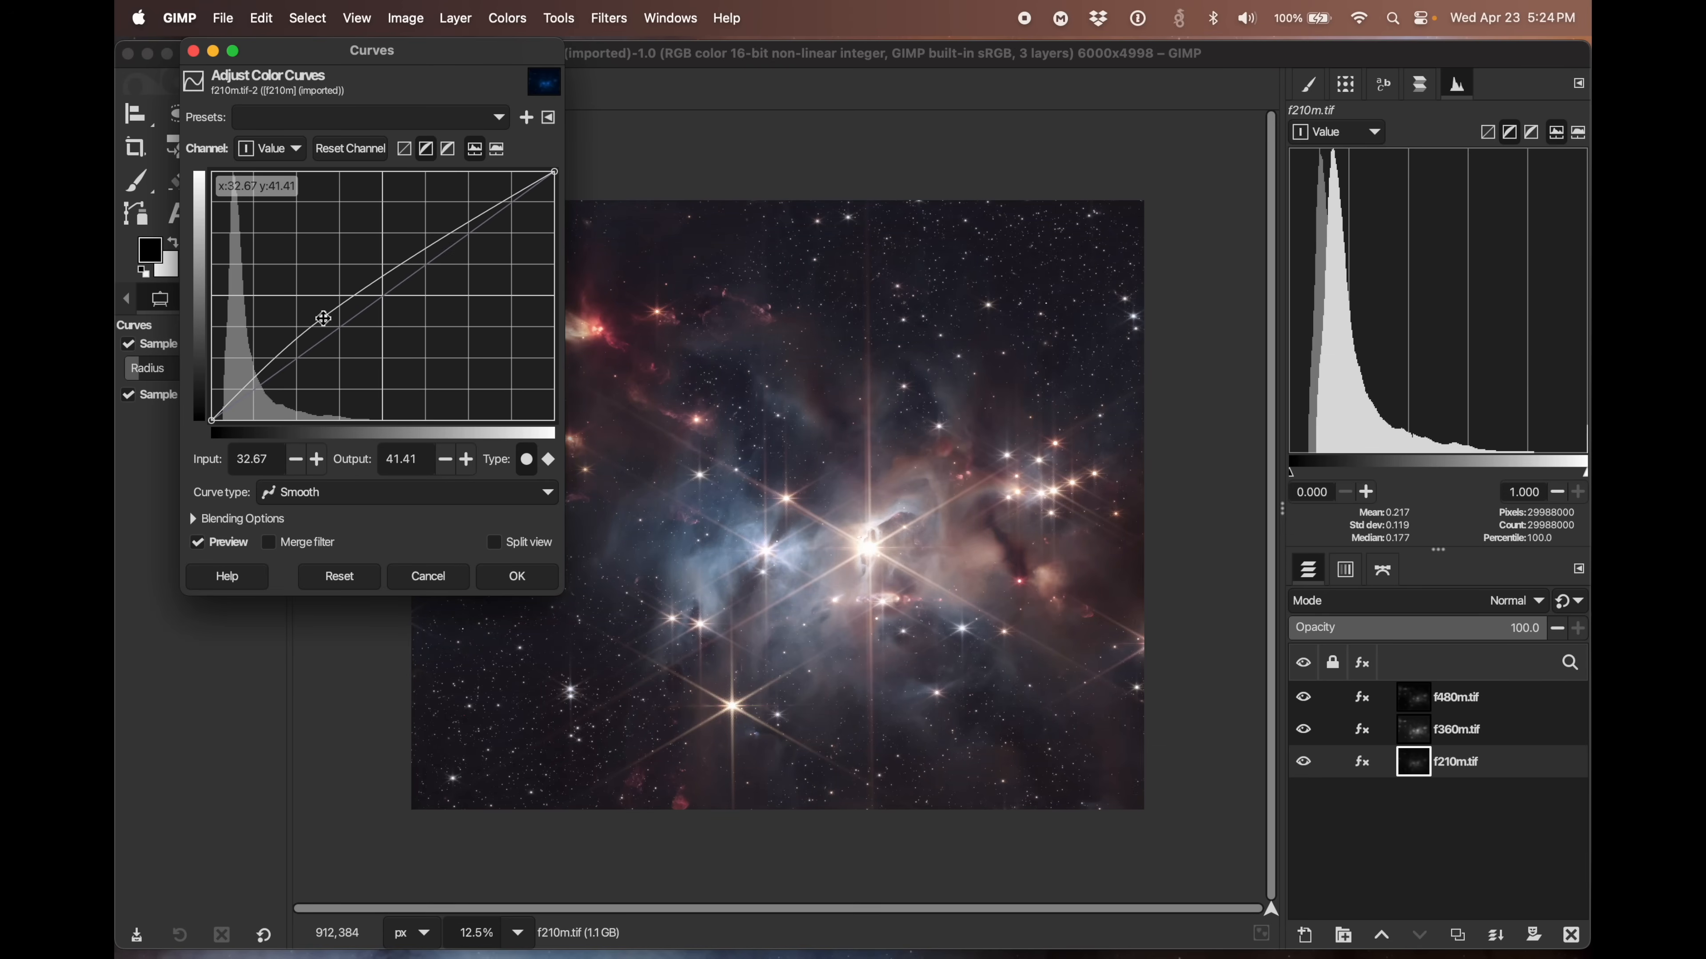
drag(323, 319, 320, 313)
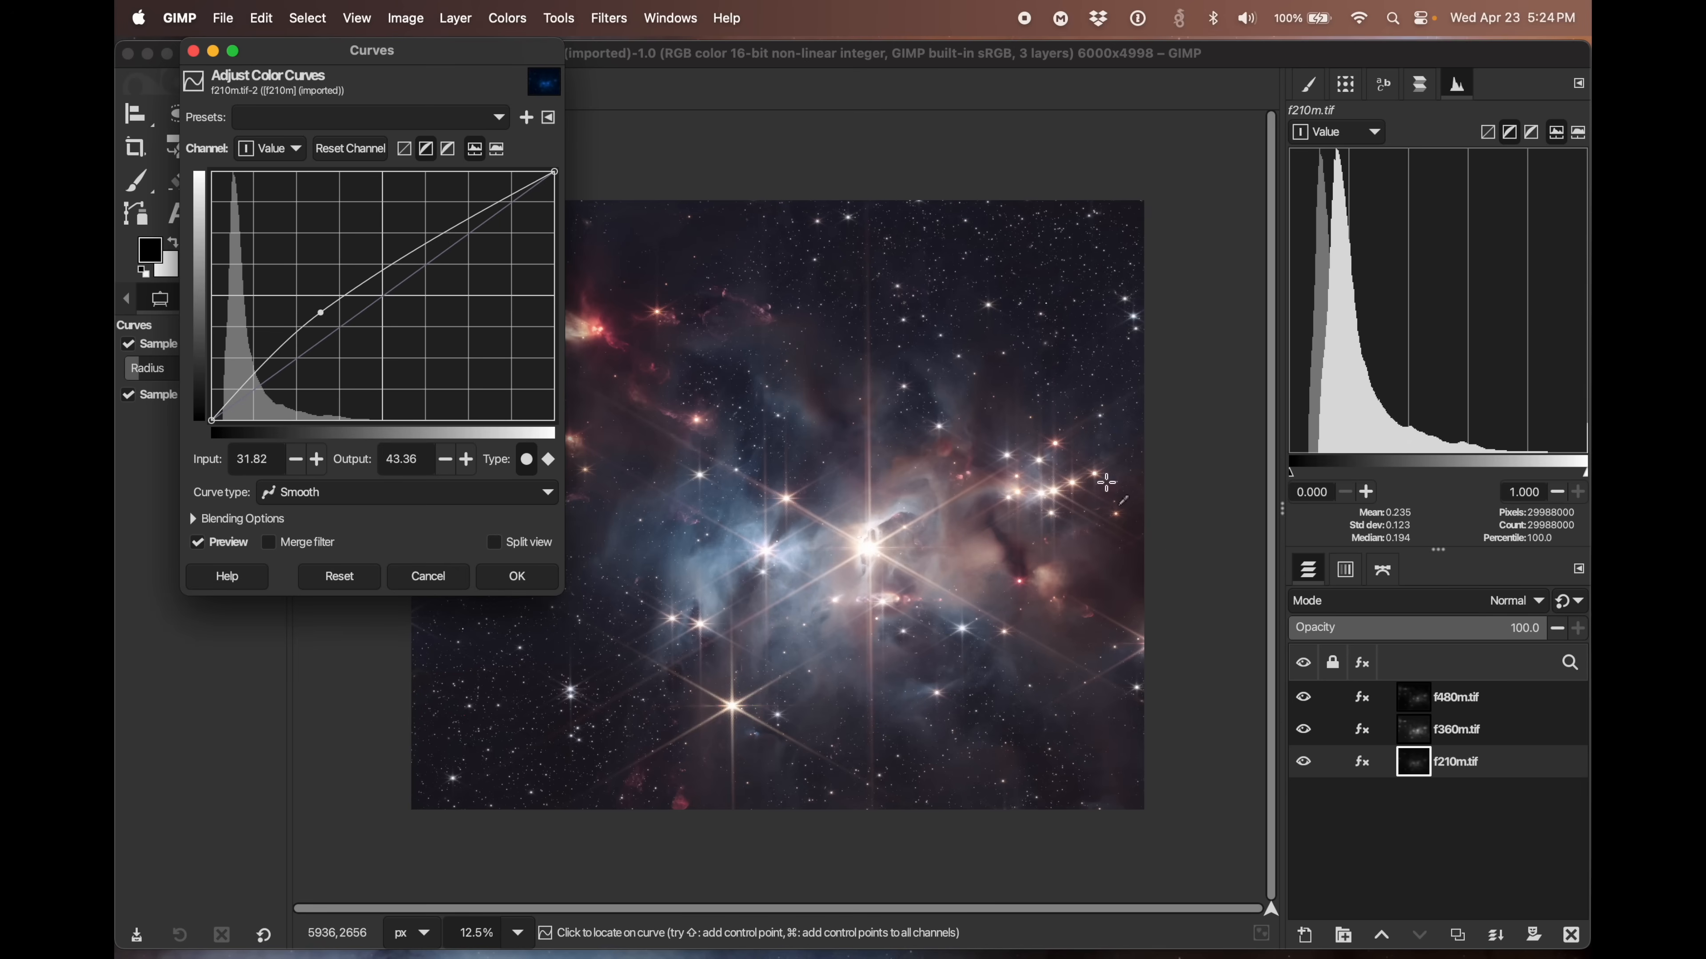
click(244, 388)
drag(244, 389, 245, 397)
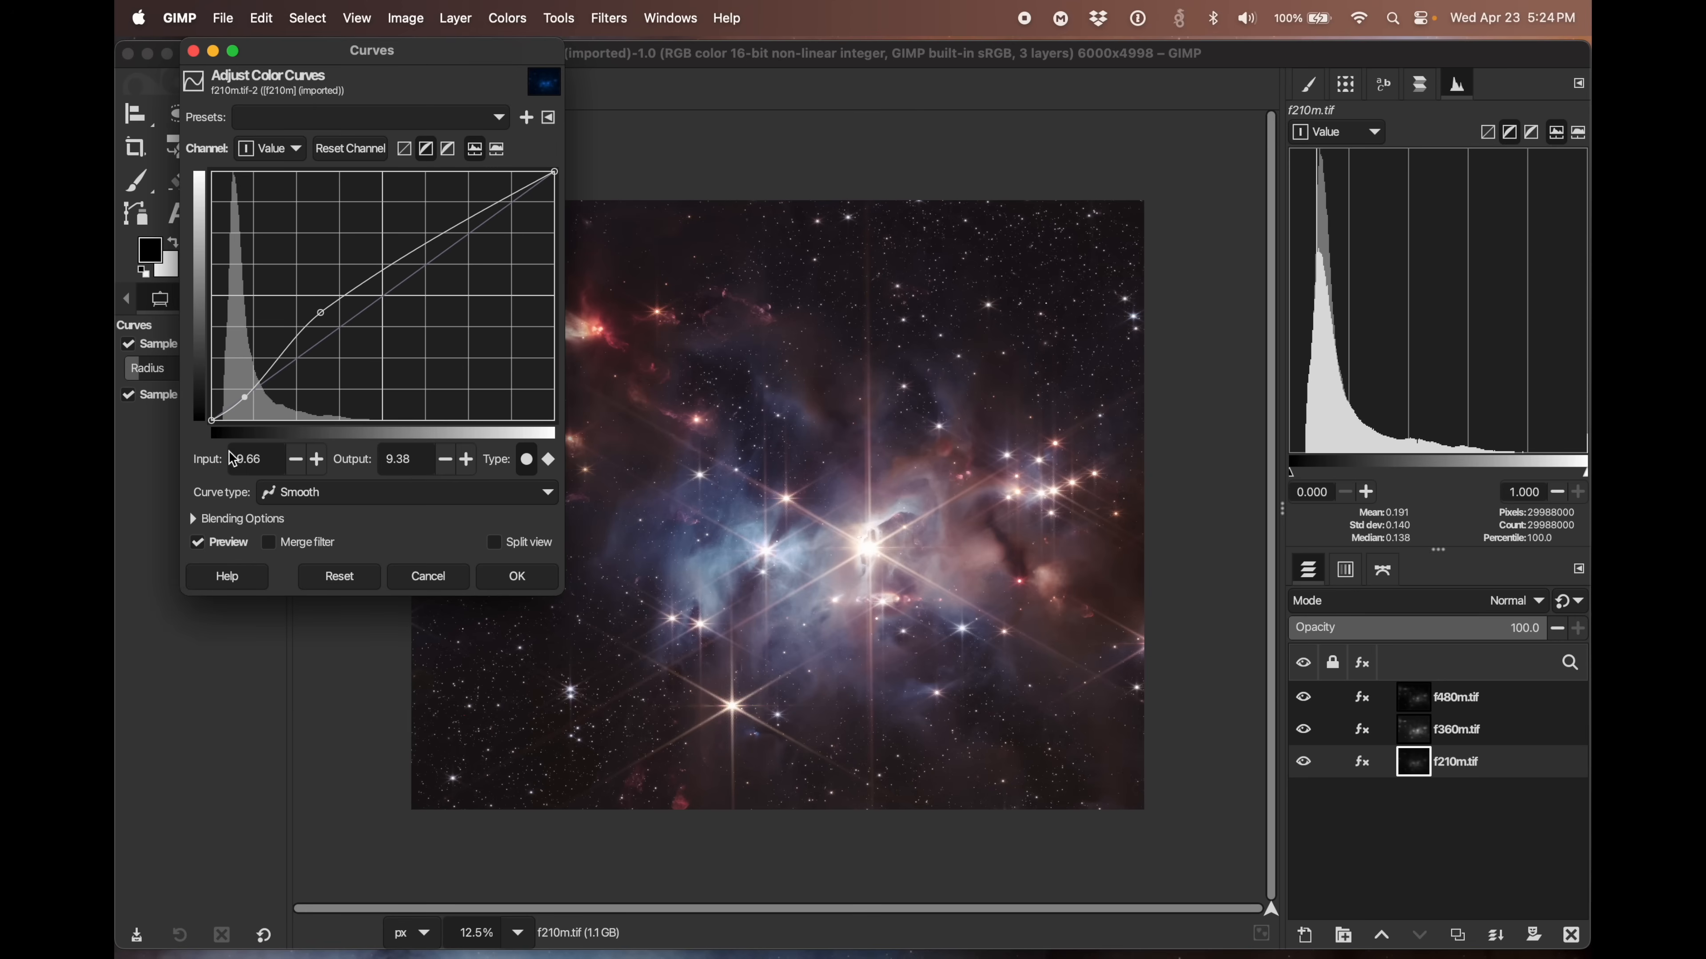
- Compare the image without and with the curve, adjust the midtone point to input 32.10, output 42.19, and apply Curves to the f210m.tif layer
click(197, 543)
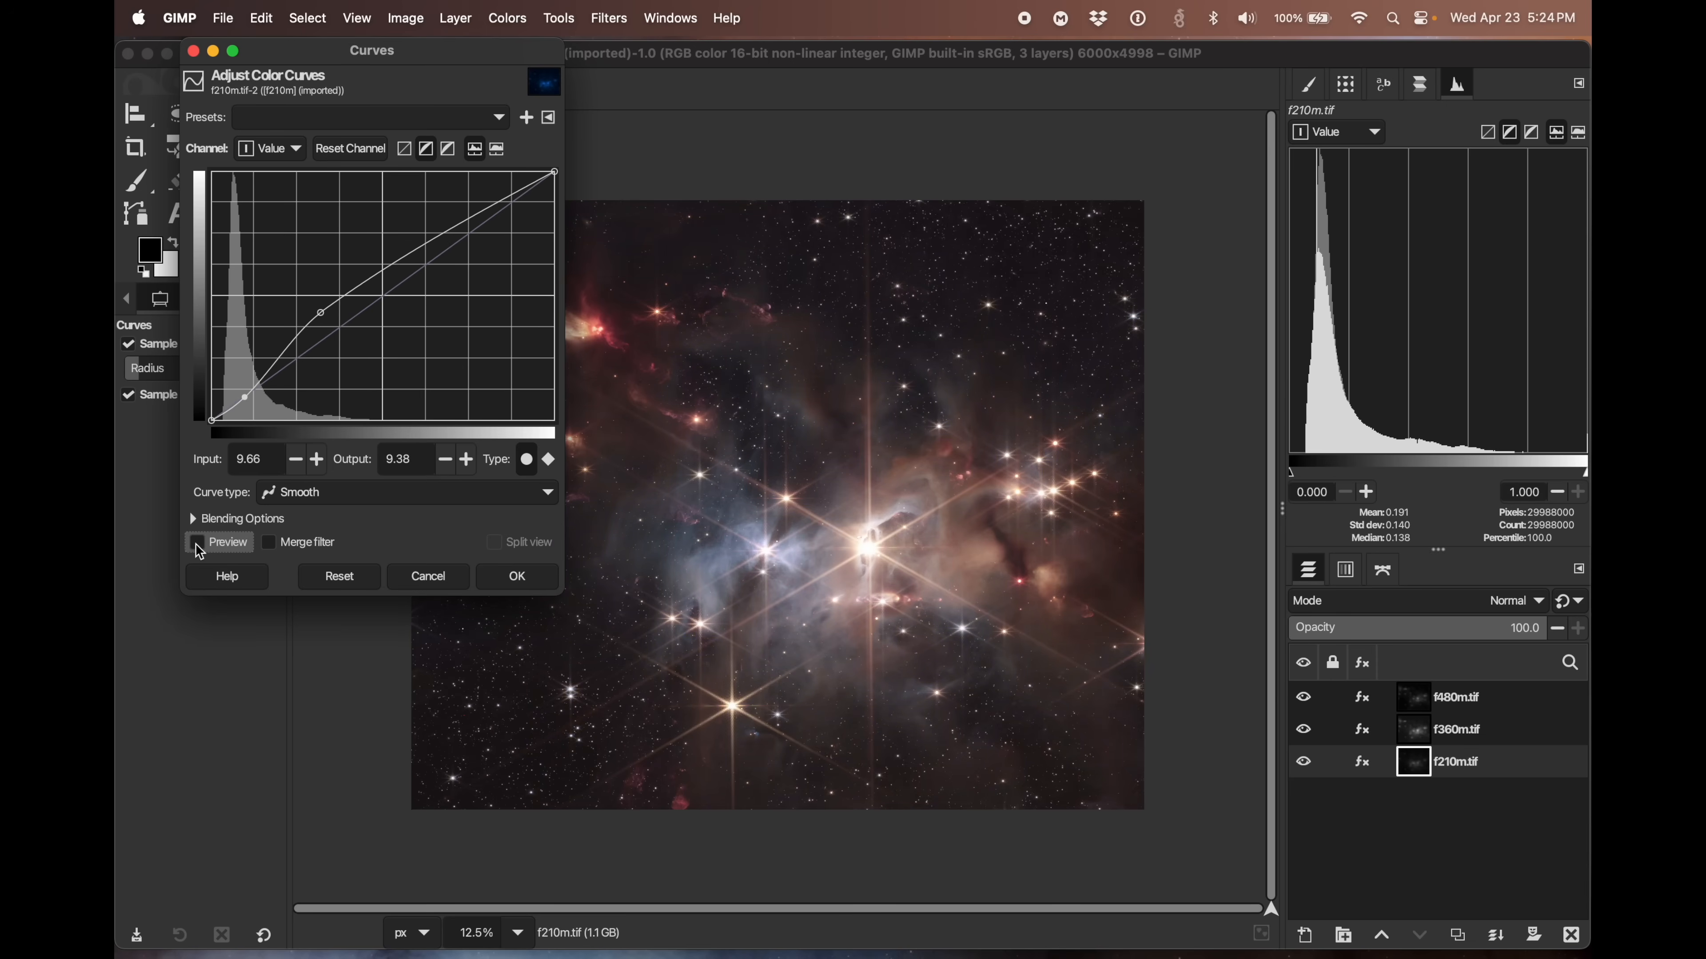
click(196, 544)
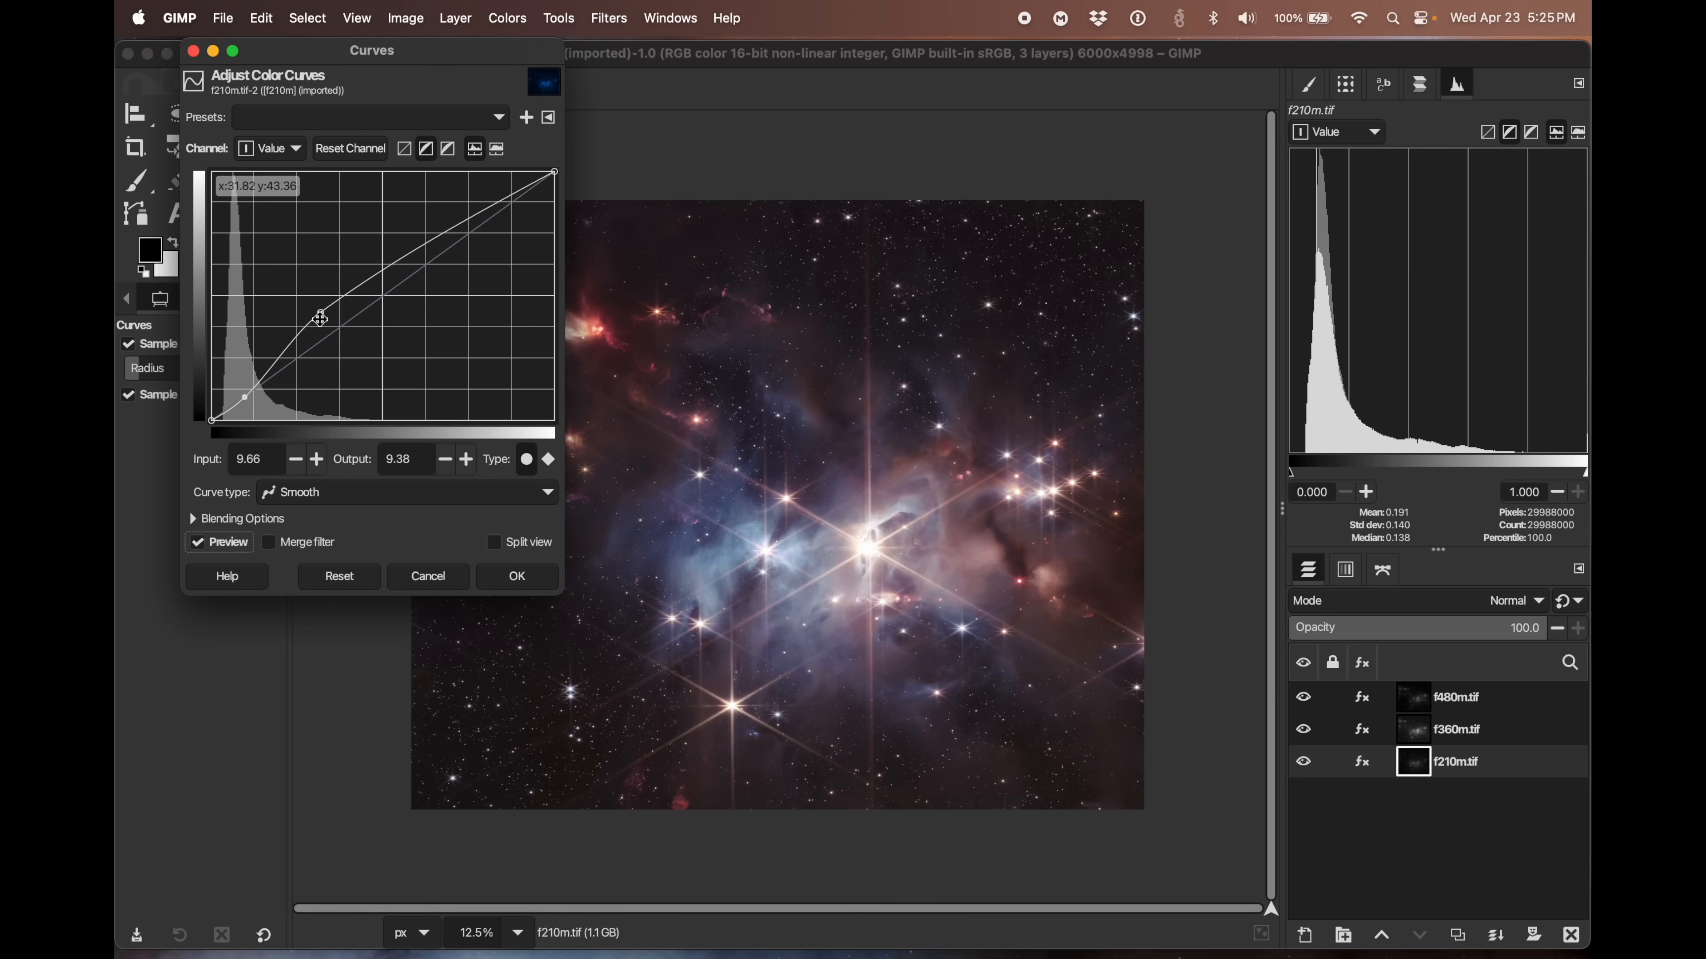
click(319, 314)
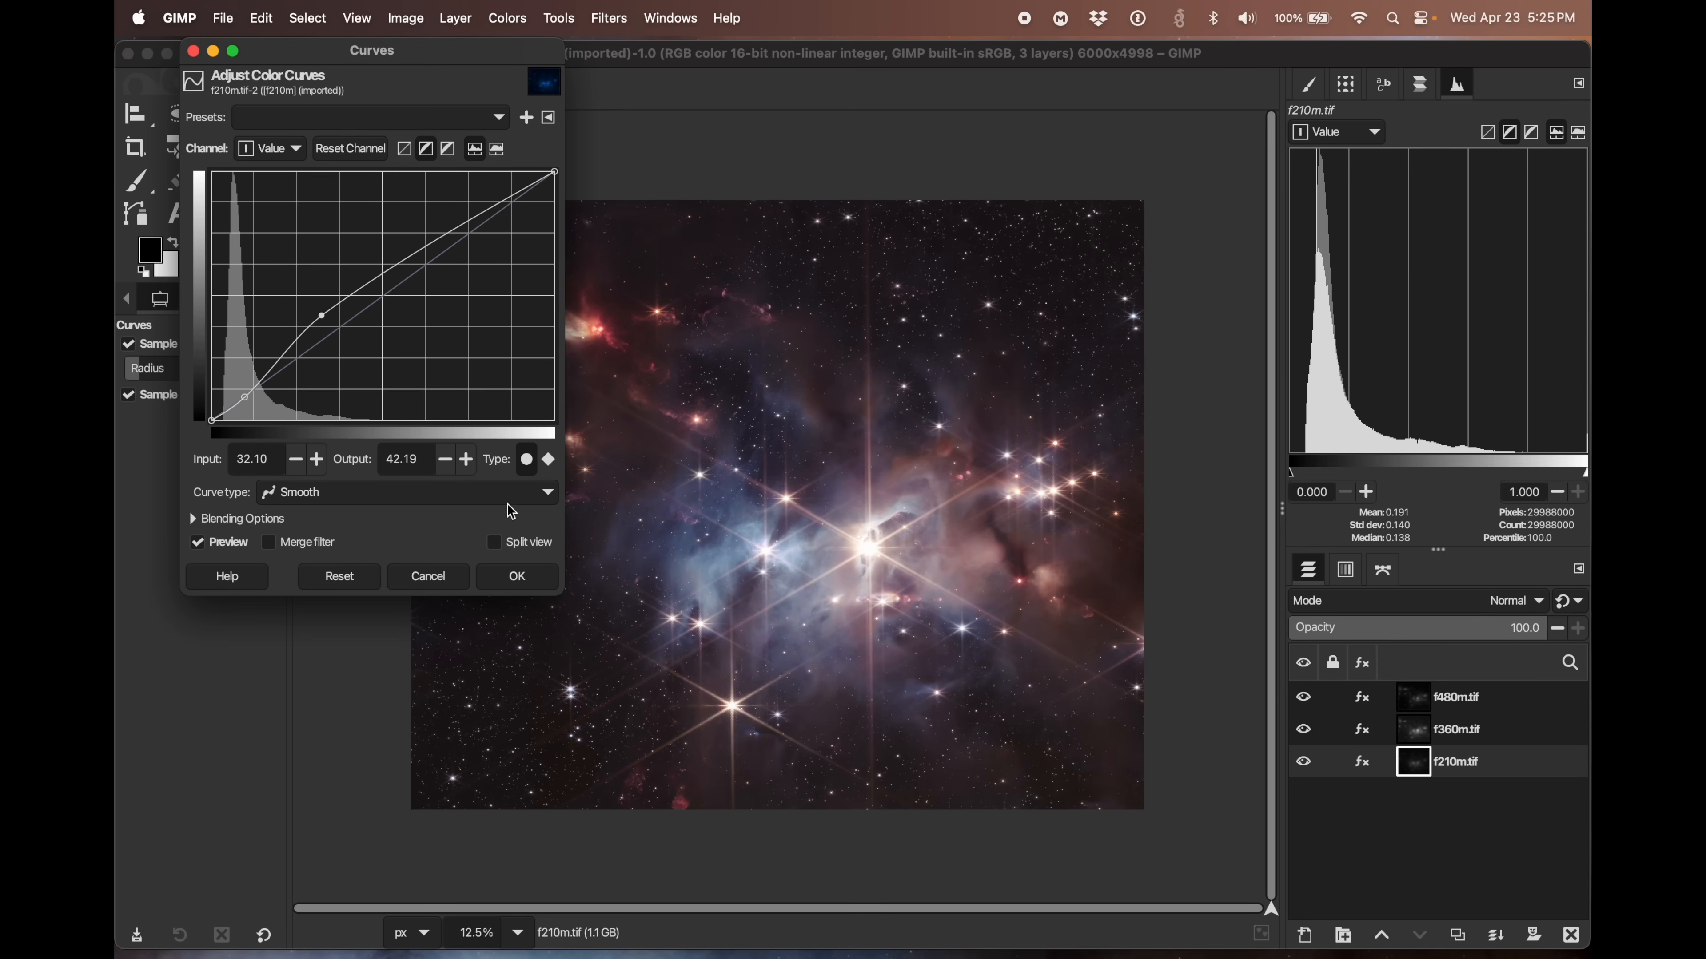
click(517, 577)
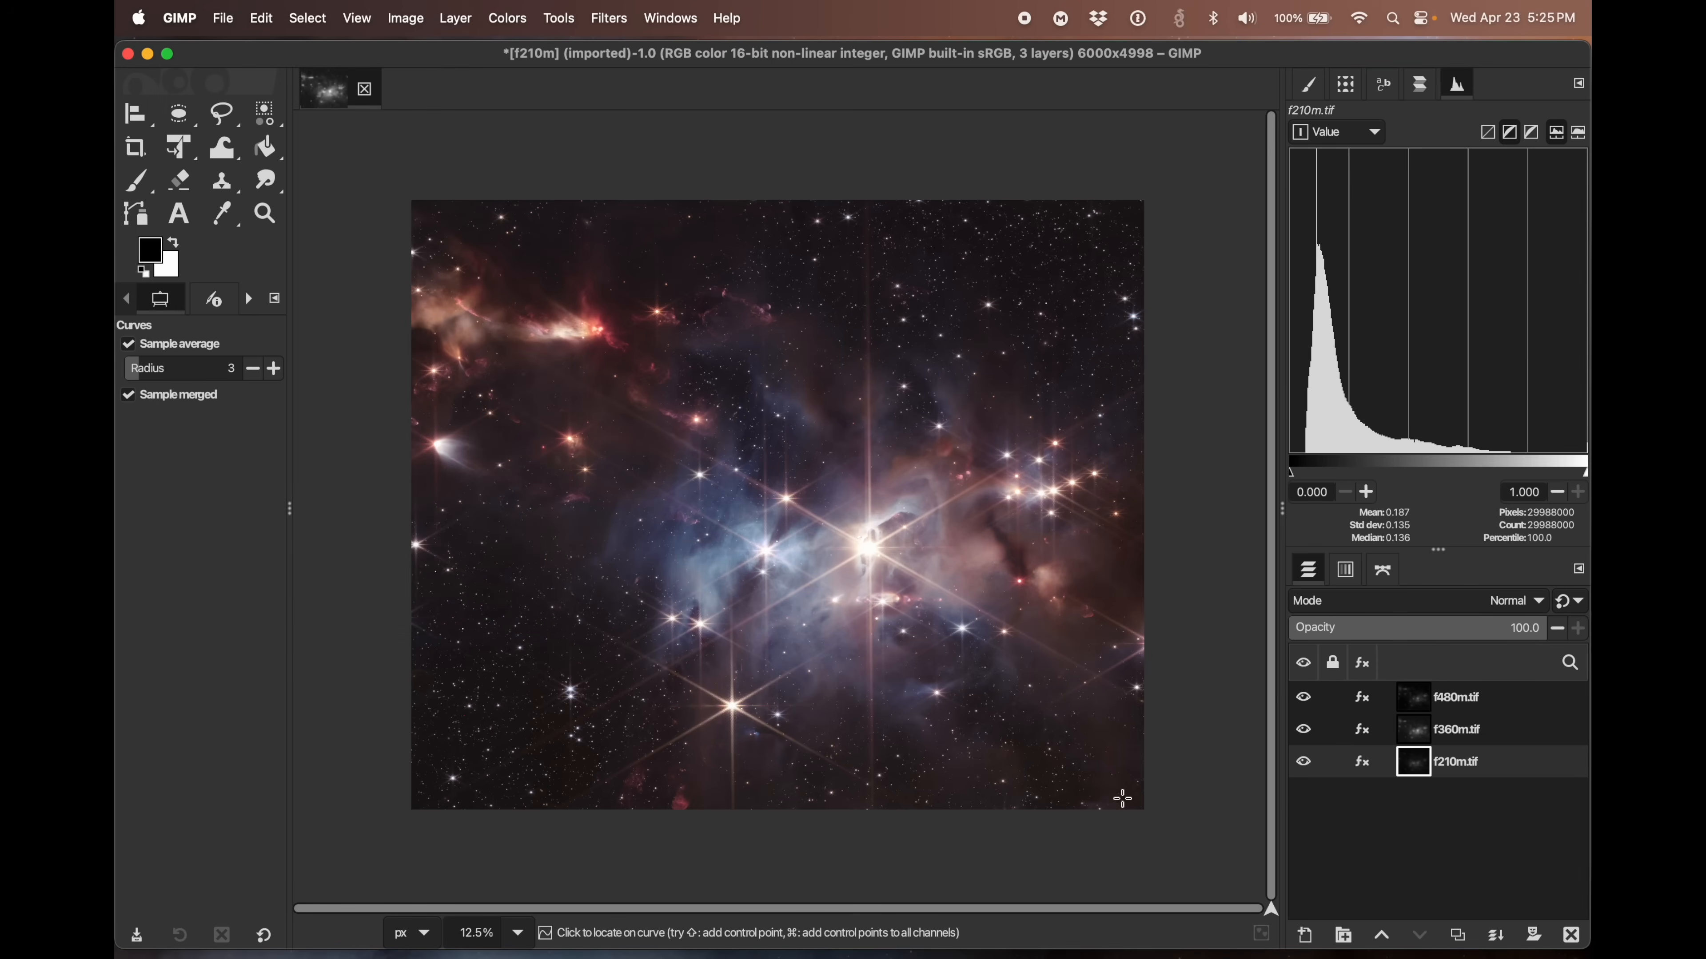
- Compare the f210m.tif layer with its Curves effect below and above Colorize, ending with Curves on top
click(1361, 770)
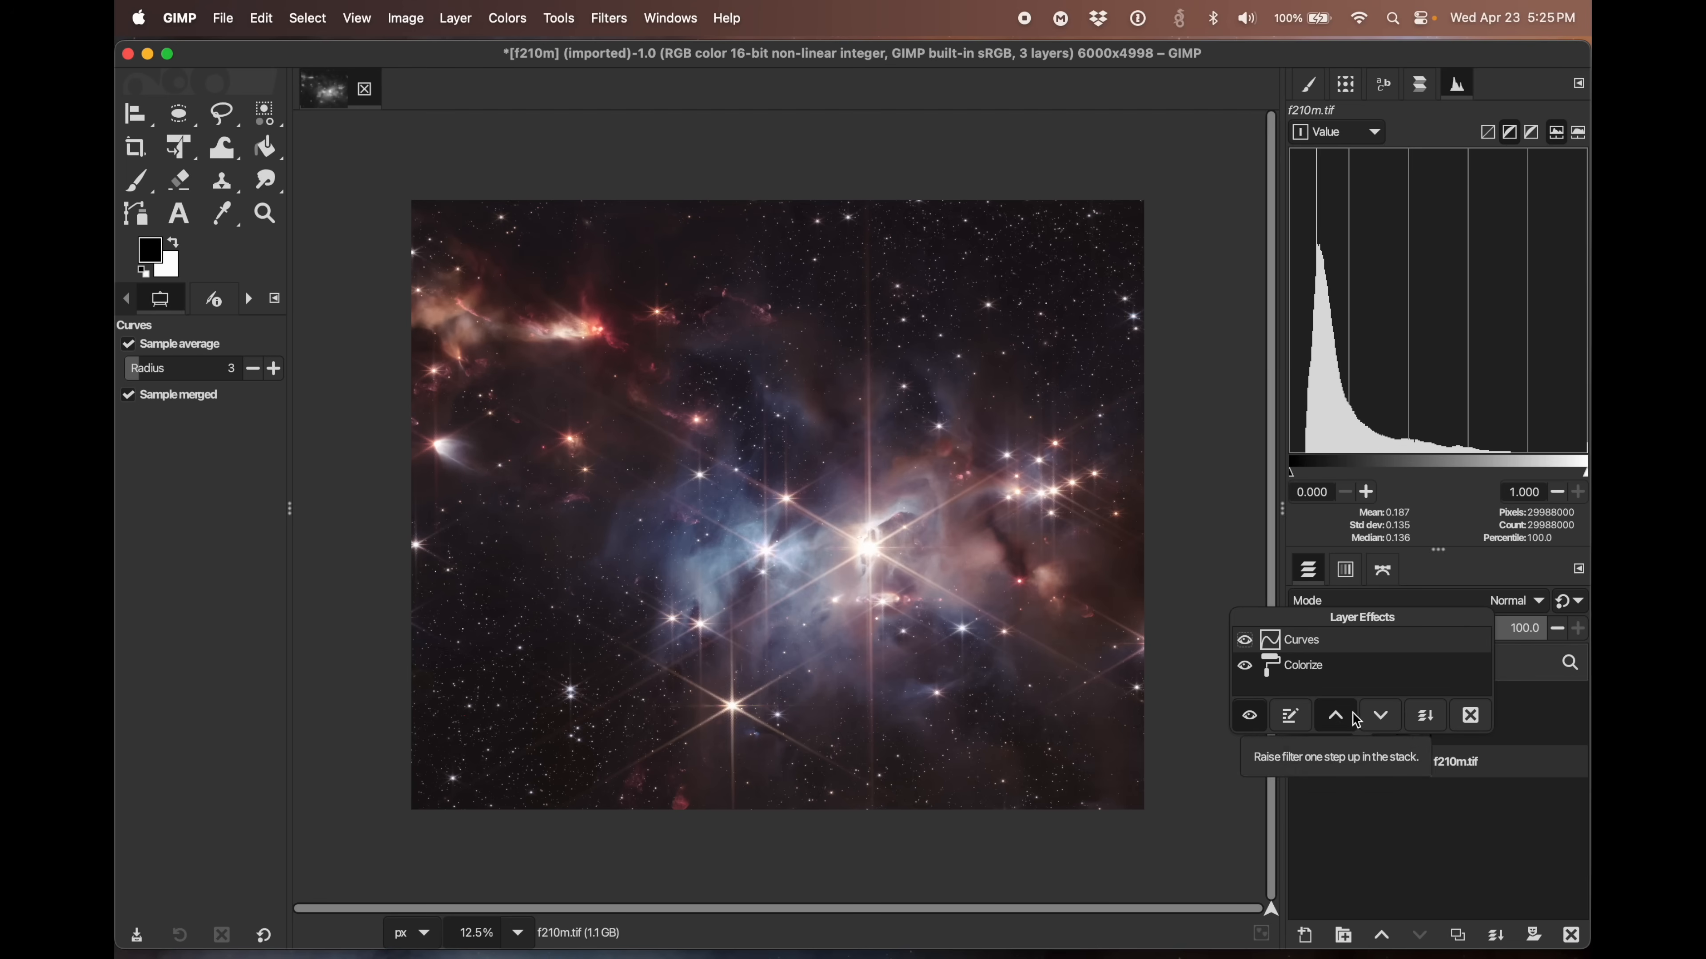
click(1373, 718)
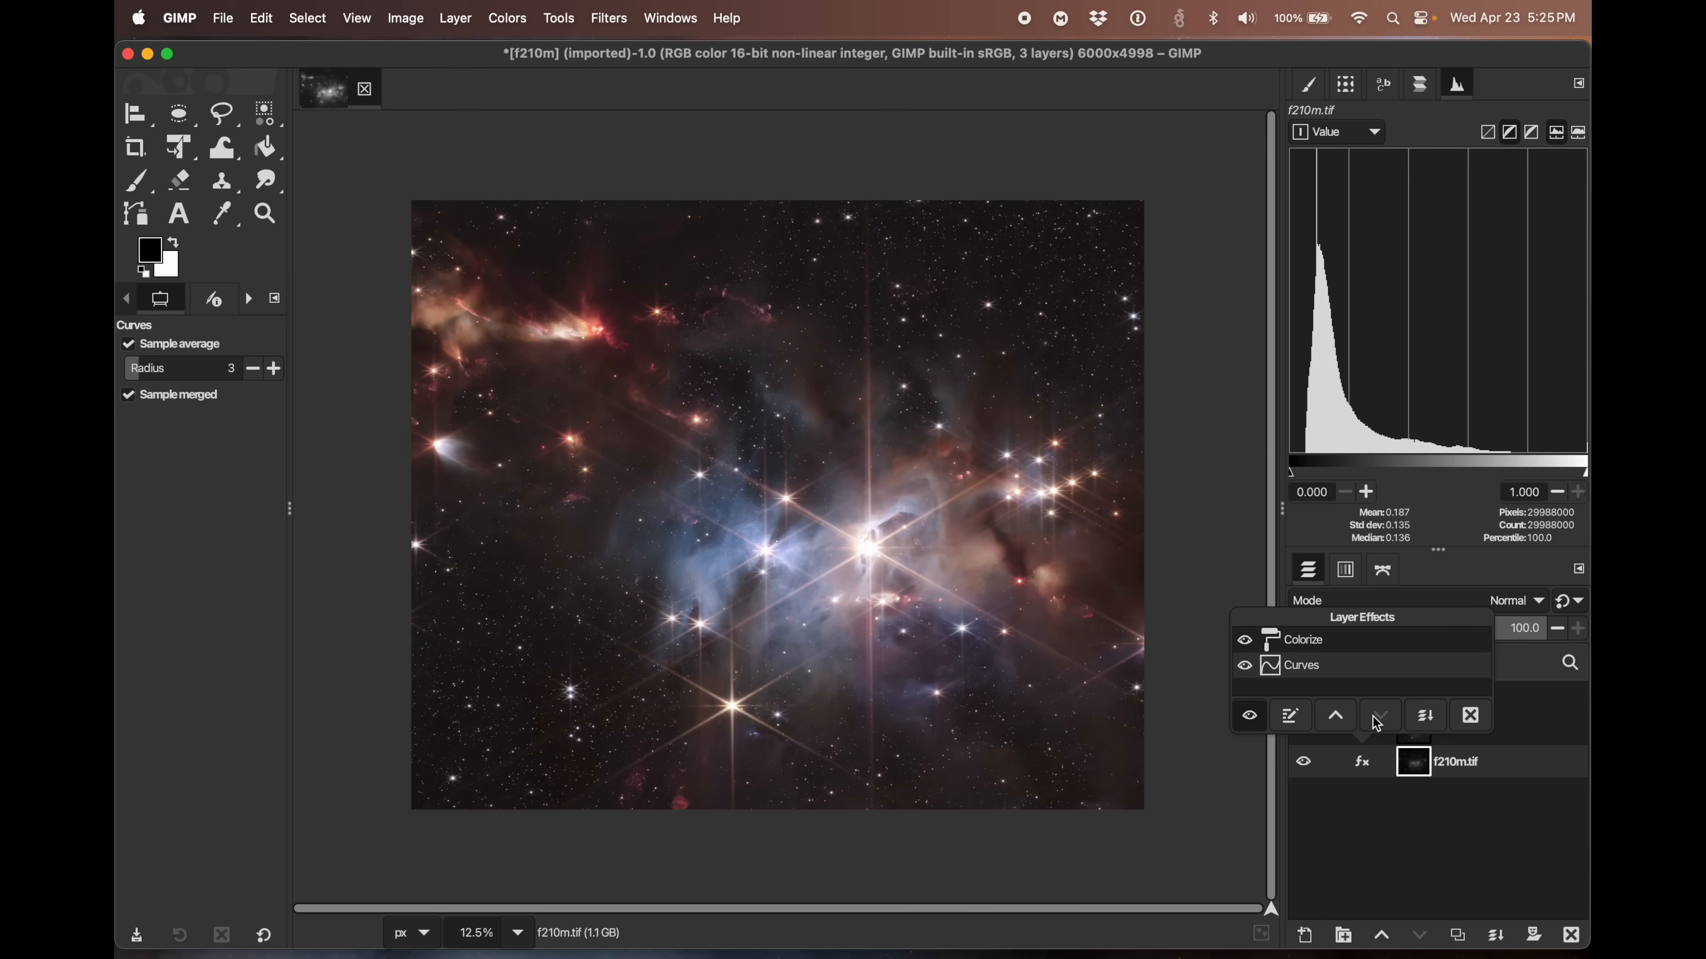
click(1340, 720)
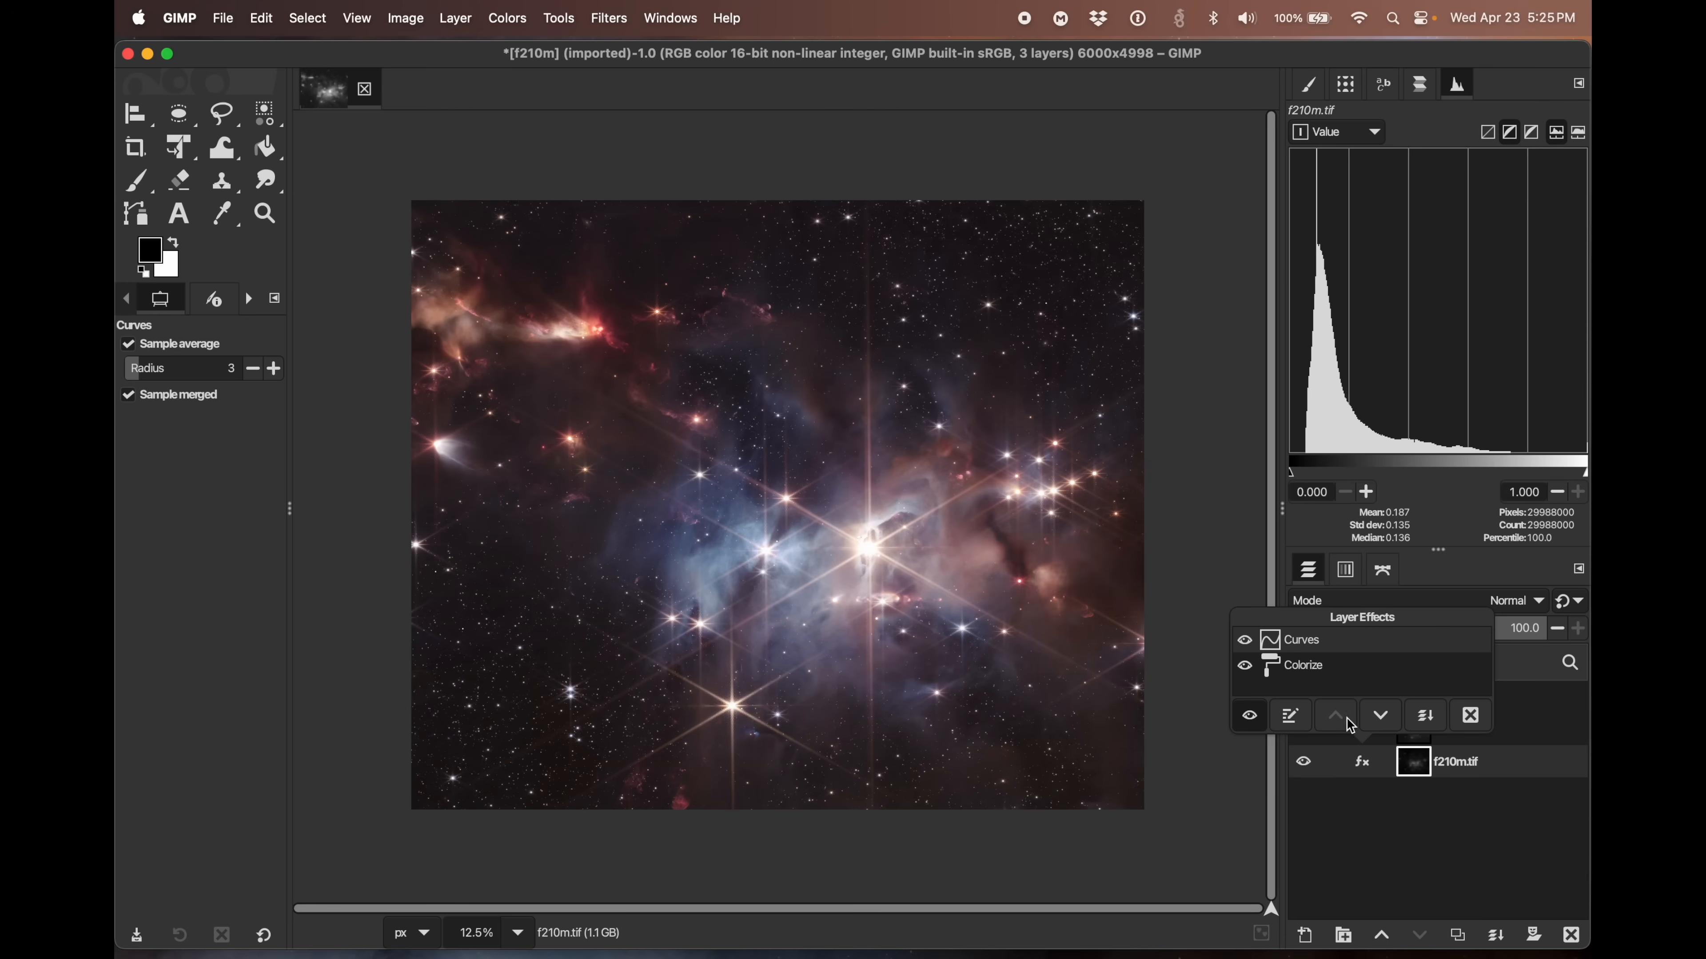
click(1370, 724)
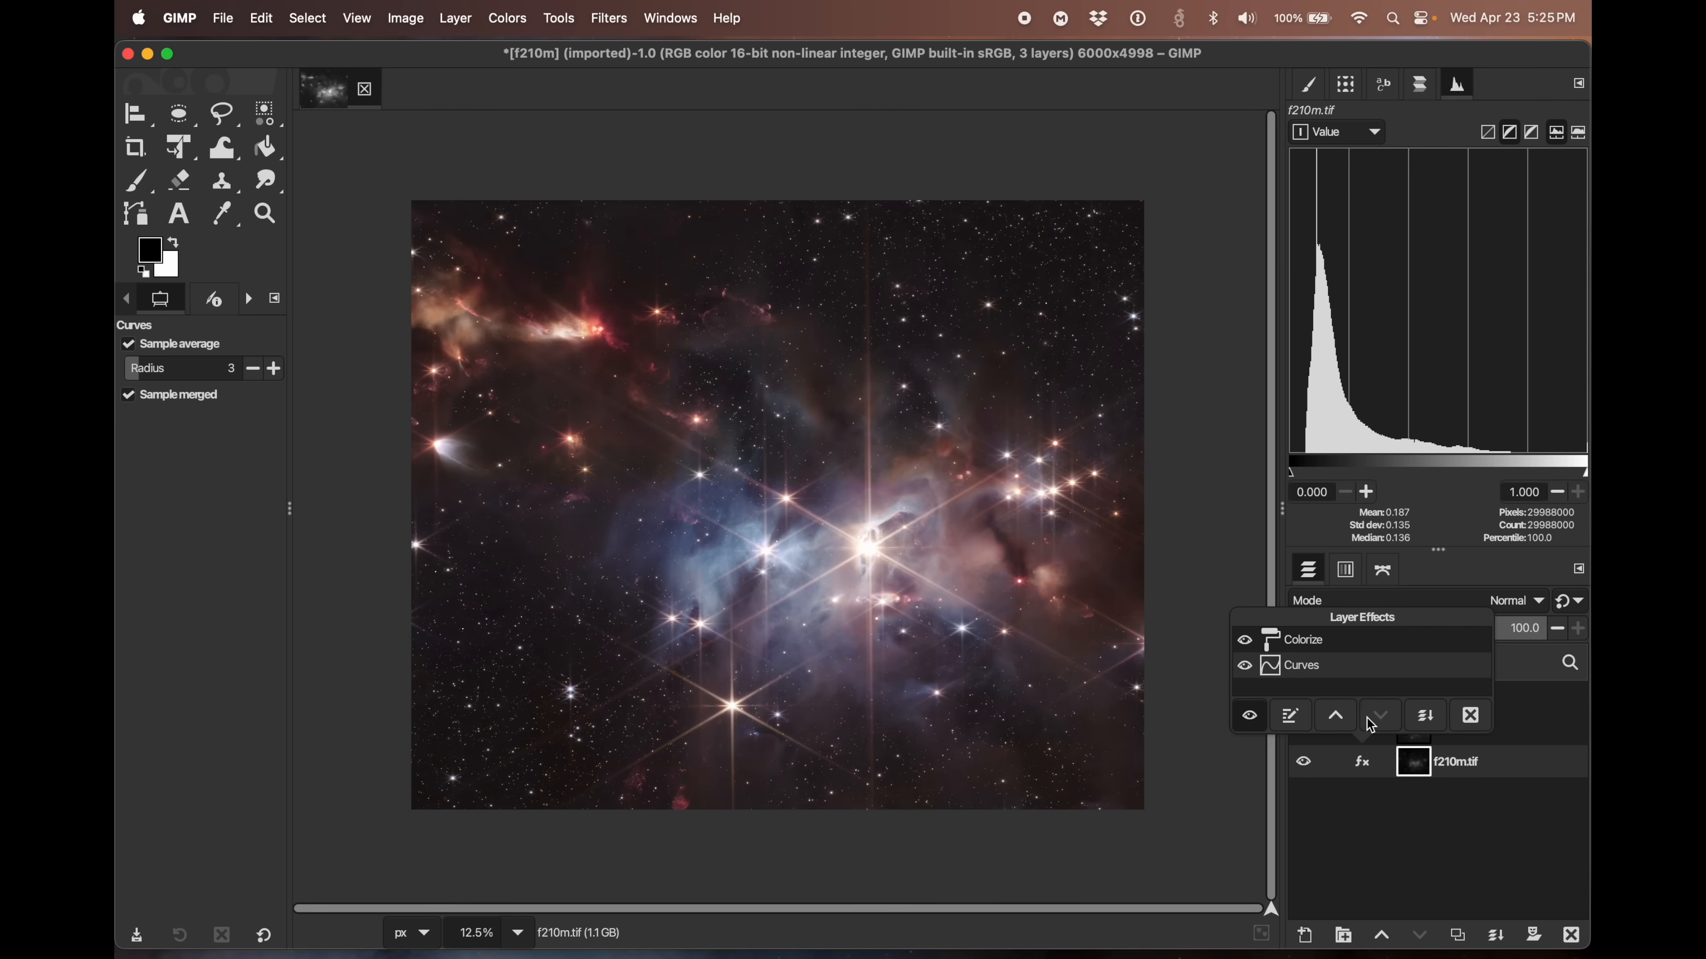
click(1336, 716)
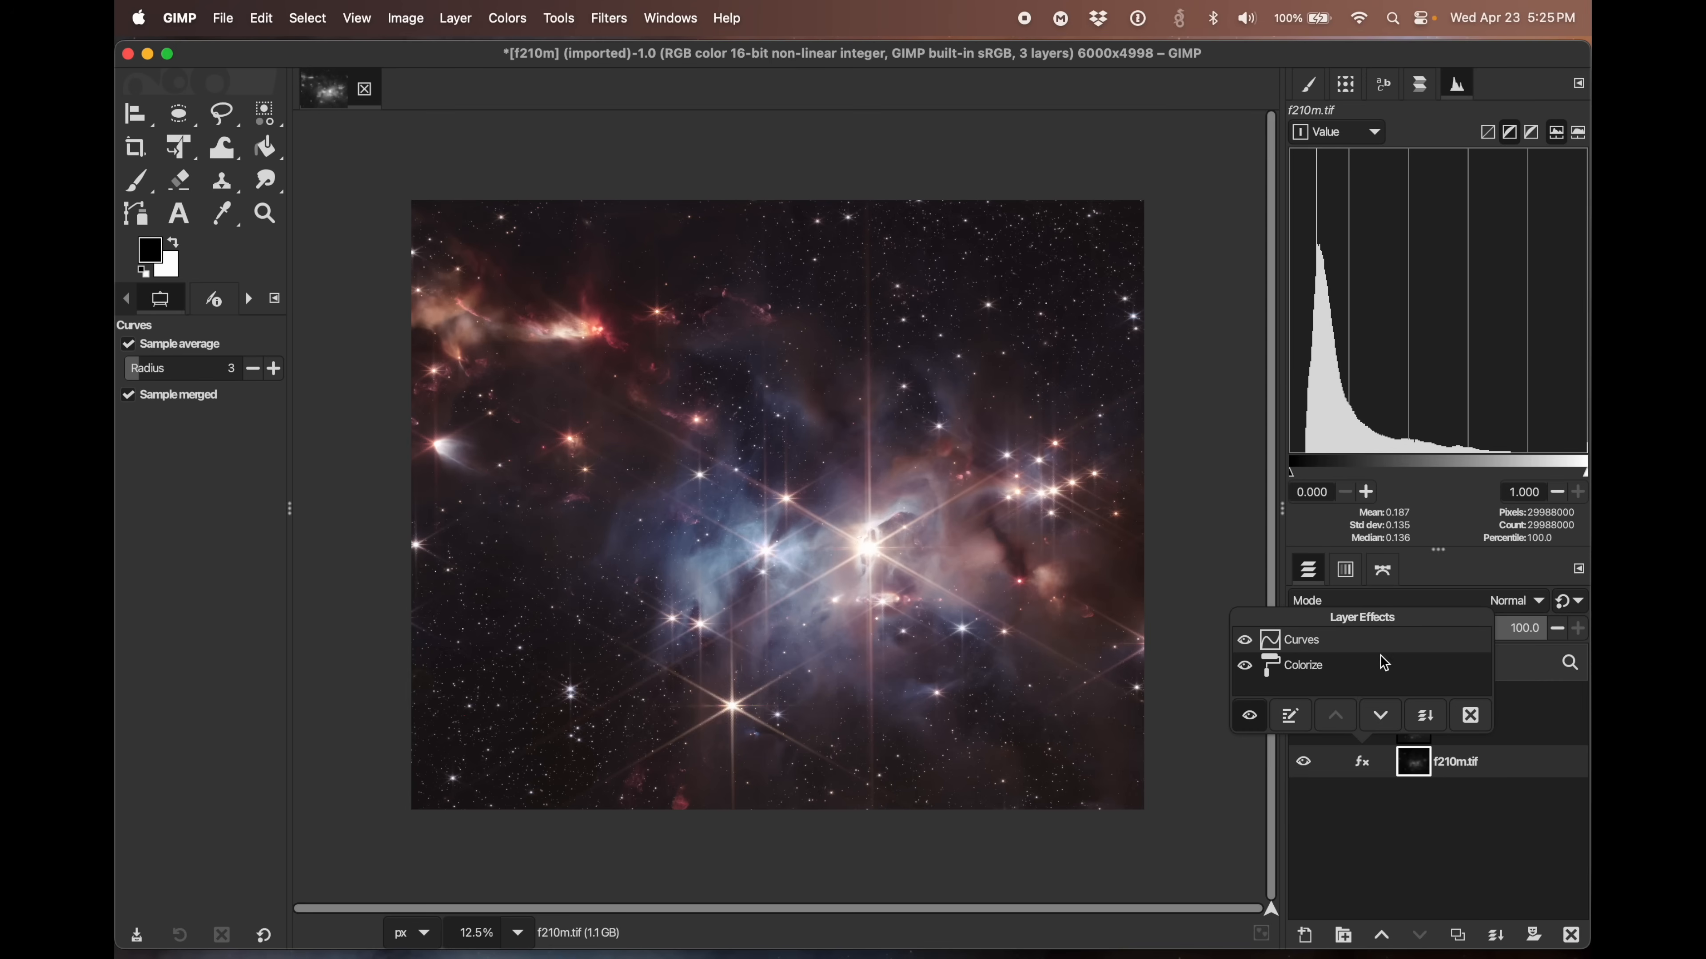
click(1381, 718)
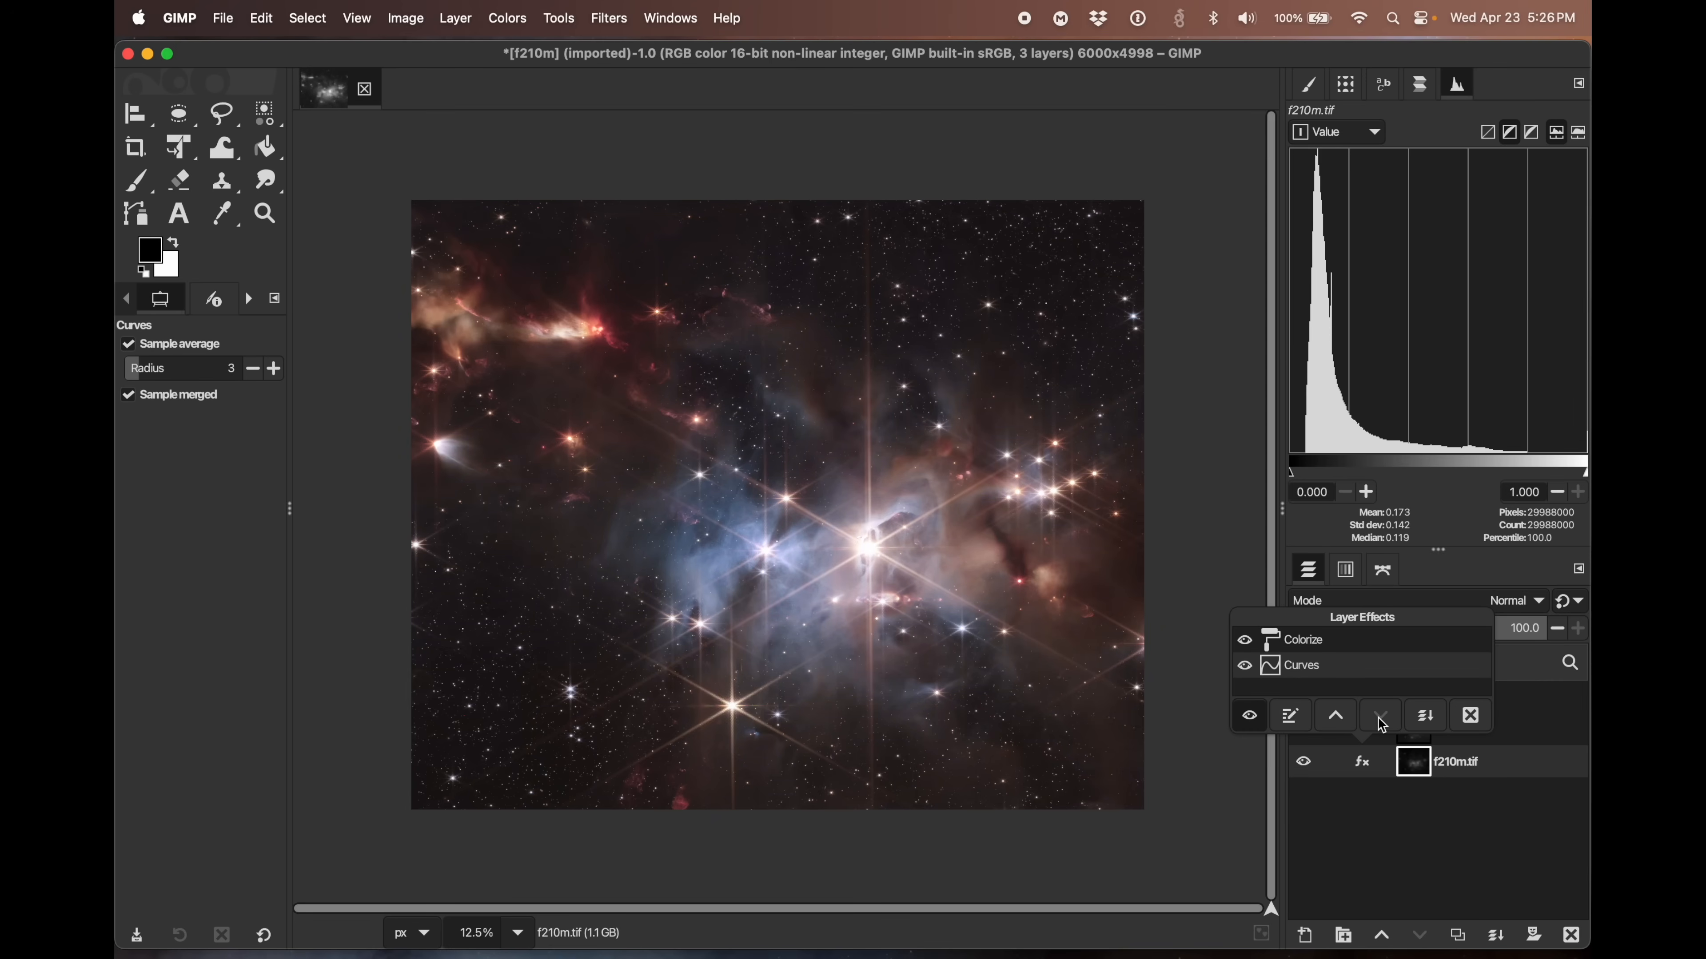
click(1338, 716)
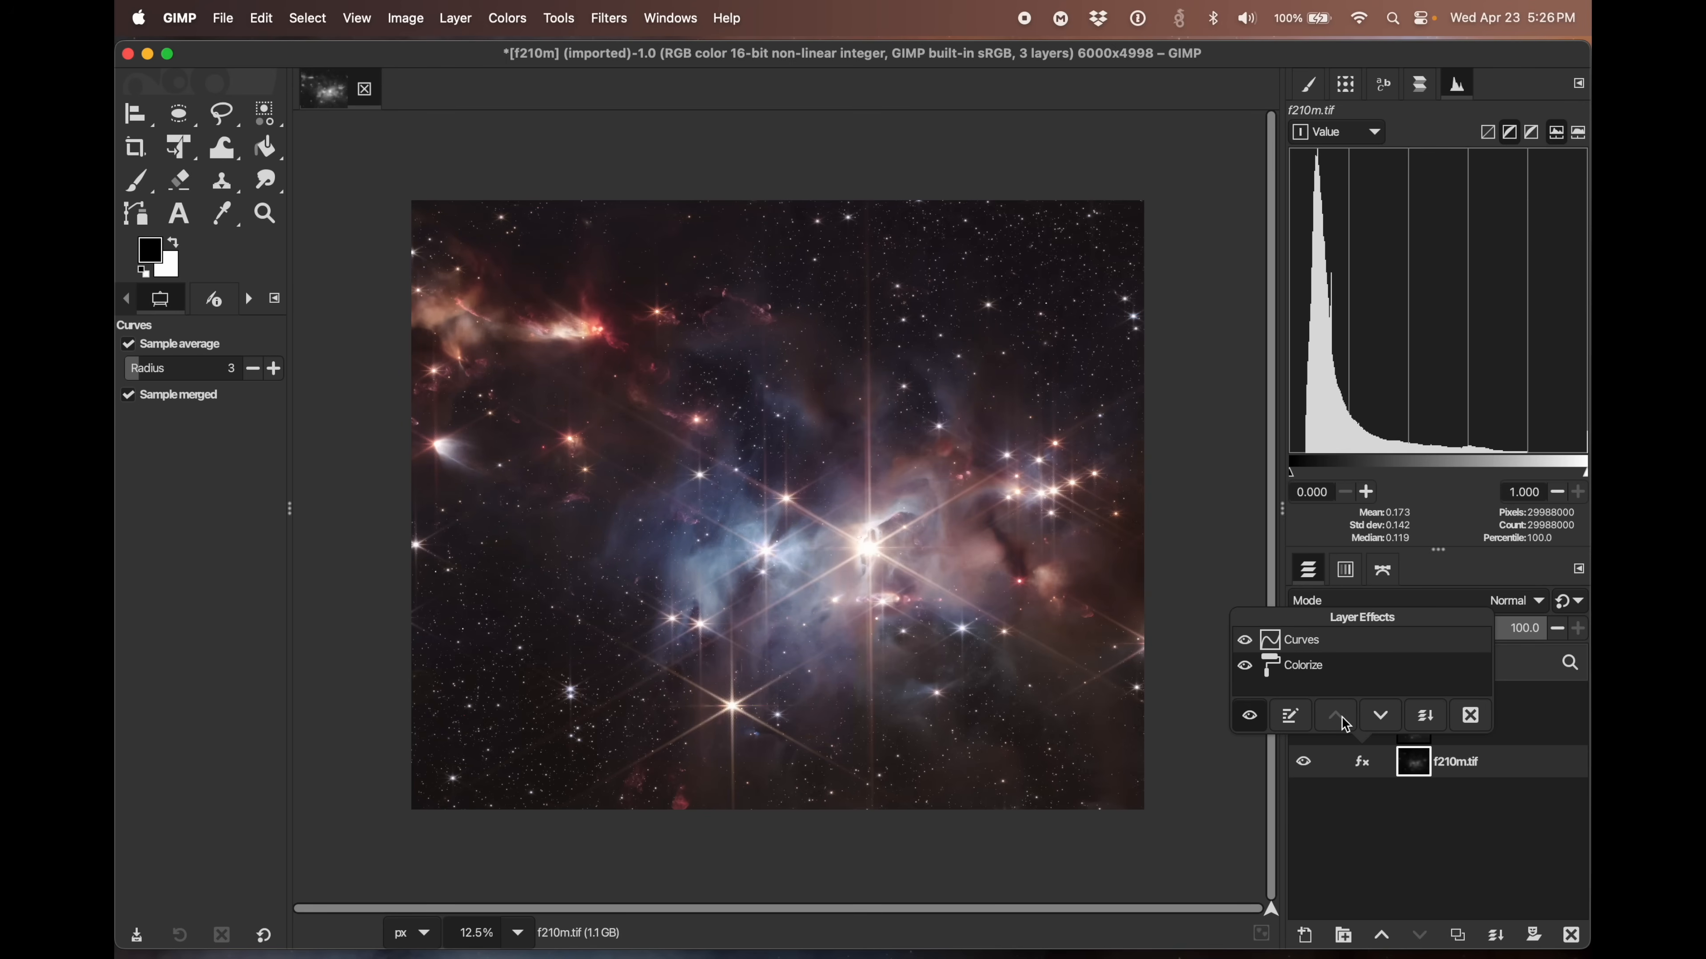
click(1366, 766)
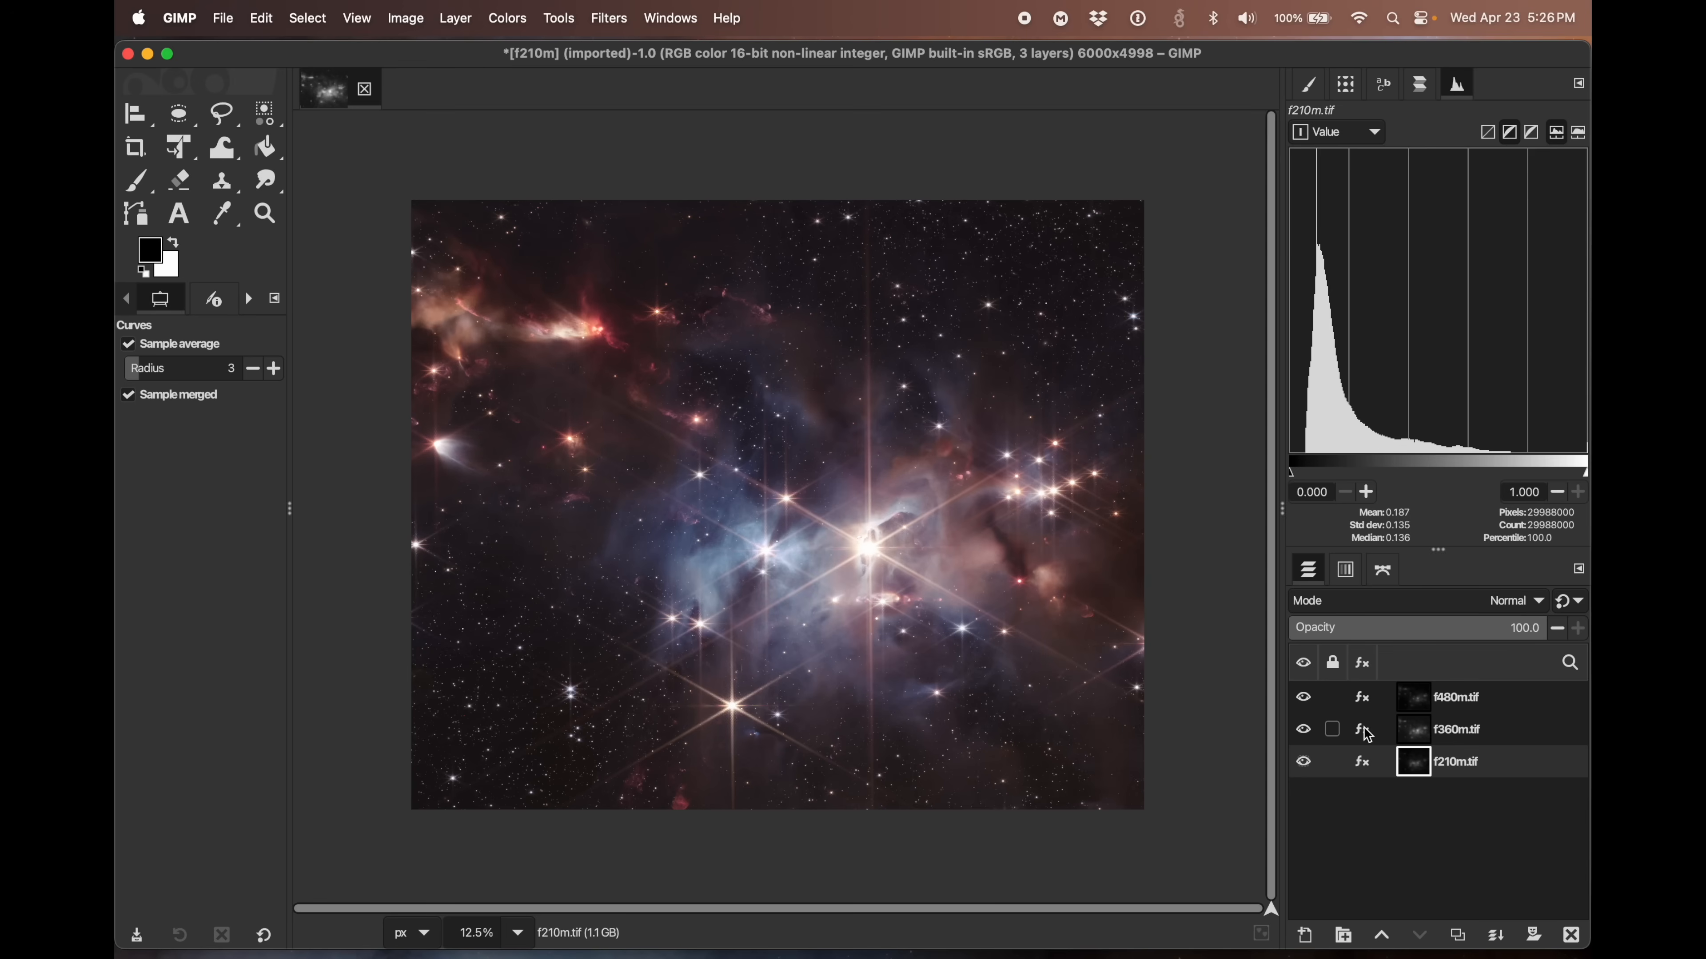
- Compare the image with the f210m.tif layer's Curves effect hidden and shown, and check the effects on the f480m.tif layer
click(1363, 764)
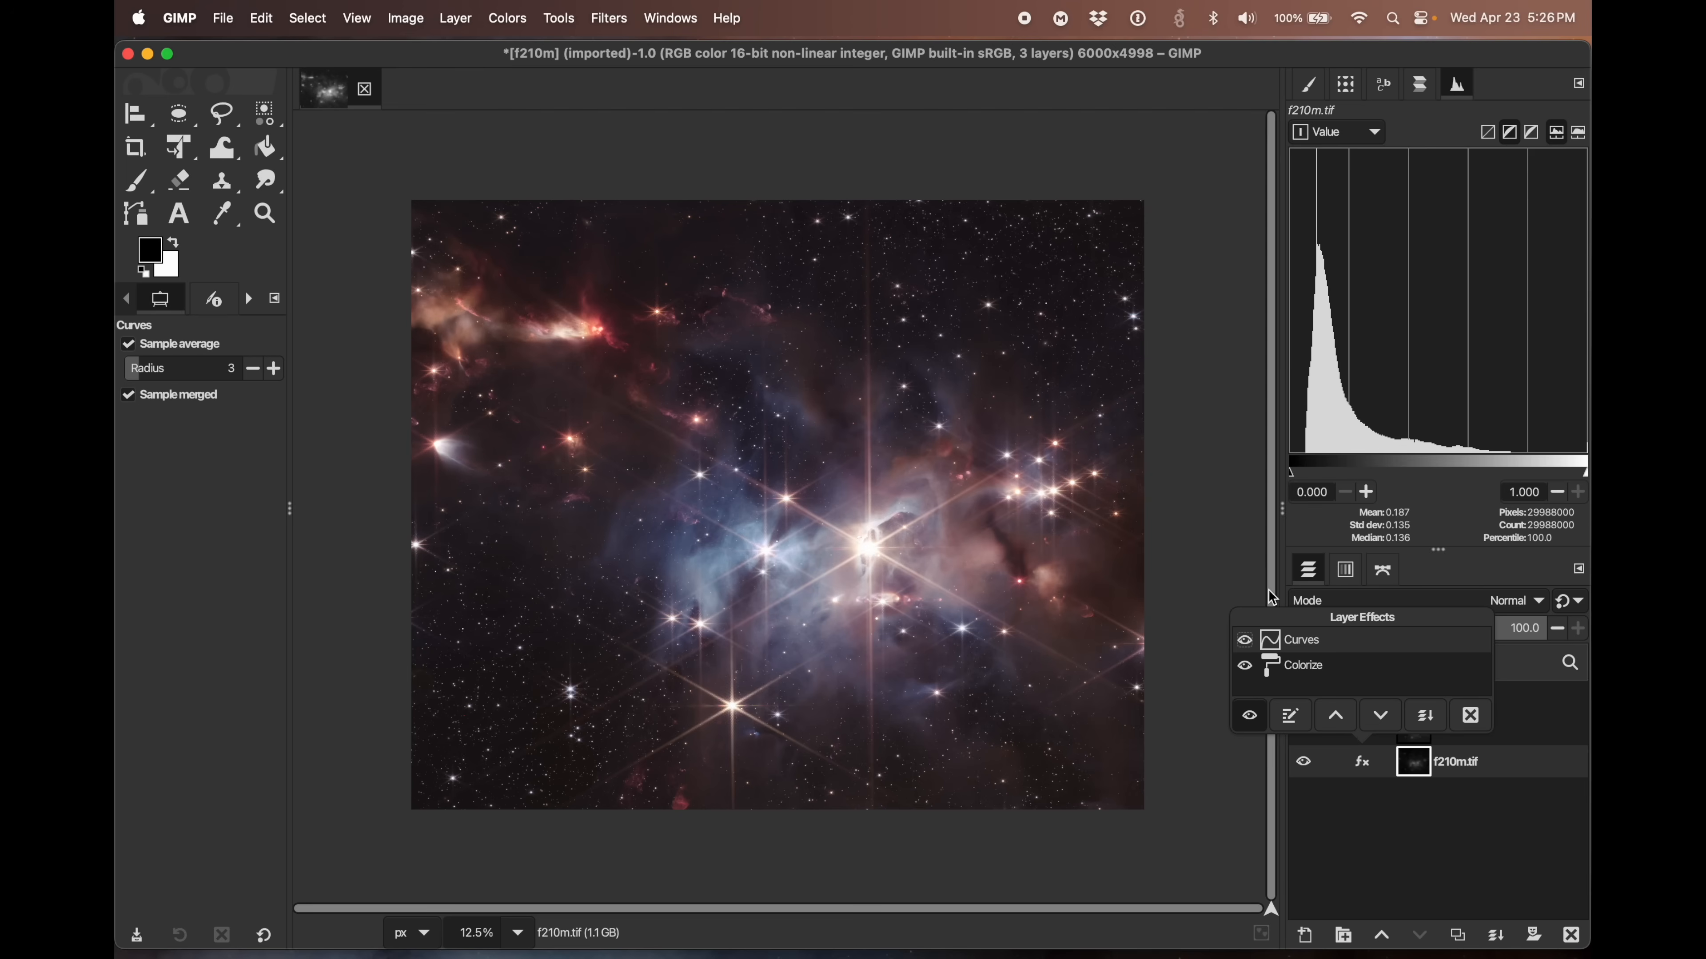
click(1246, 641)
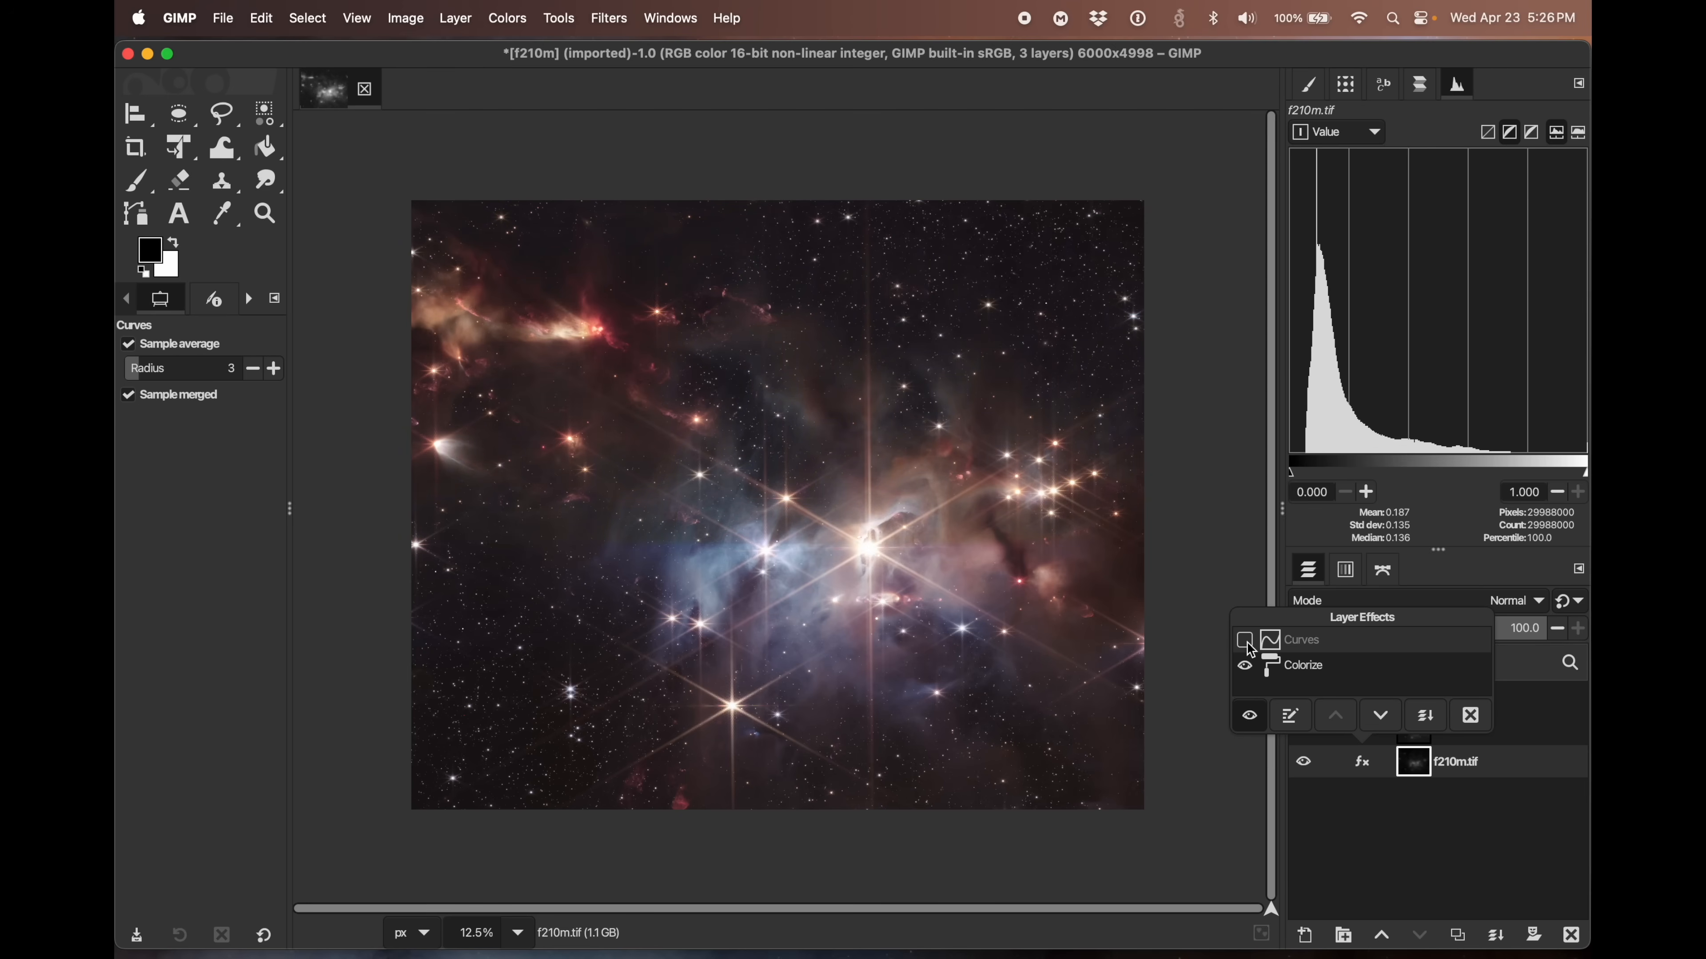
click(1247, 642)
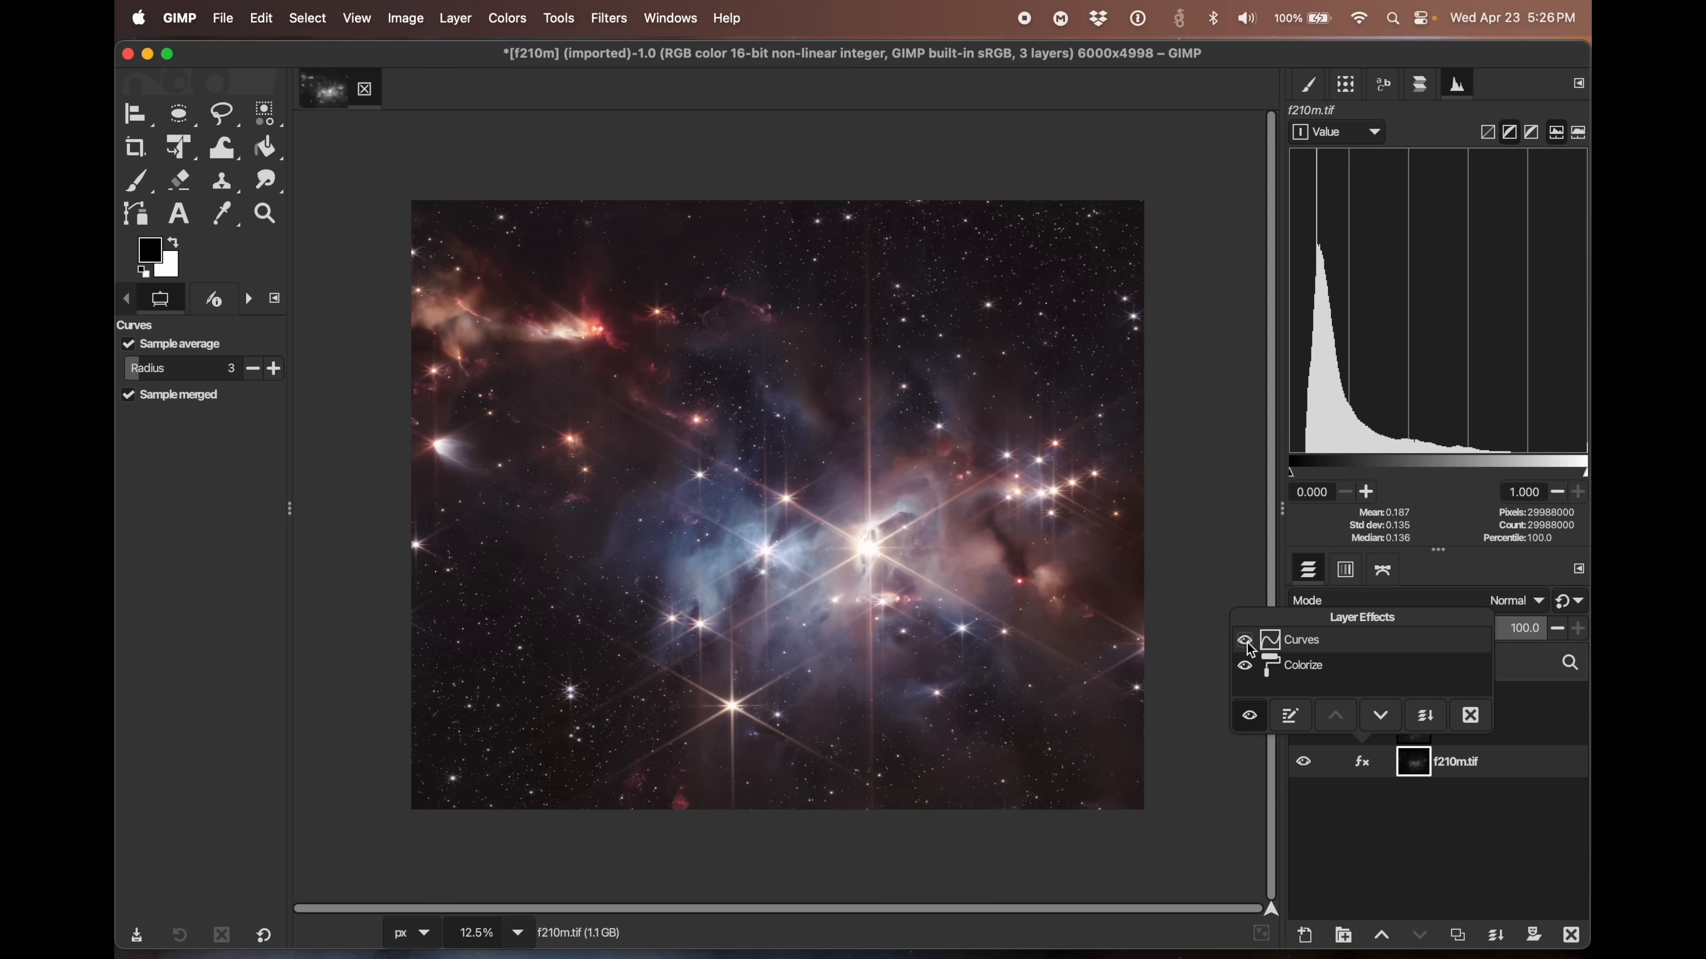
click(1363, 759)
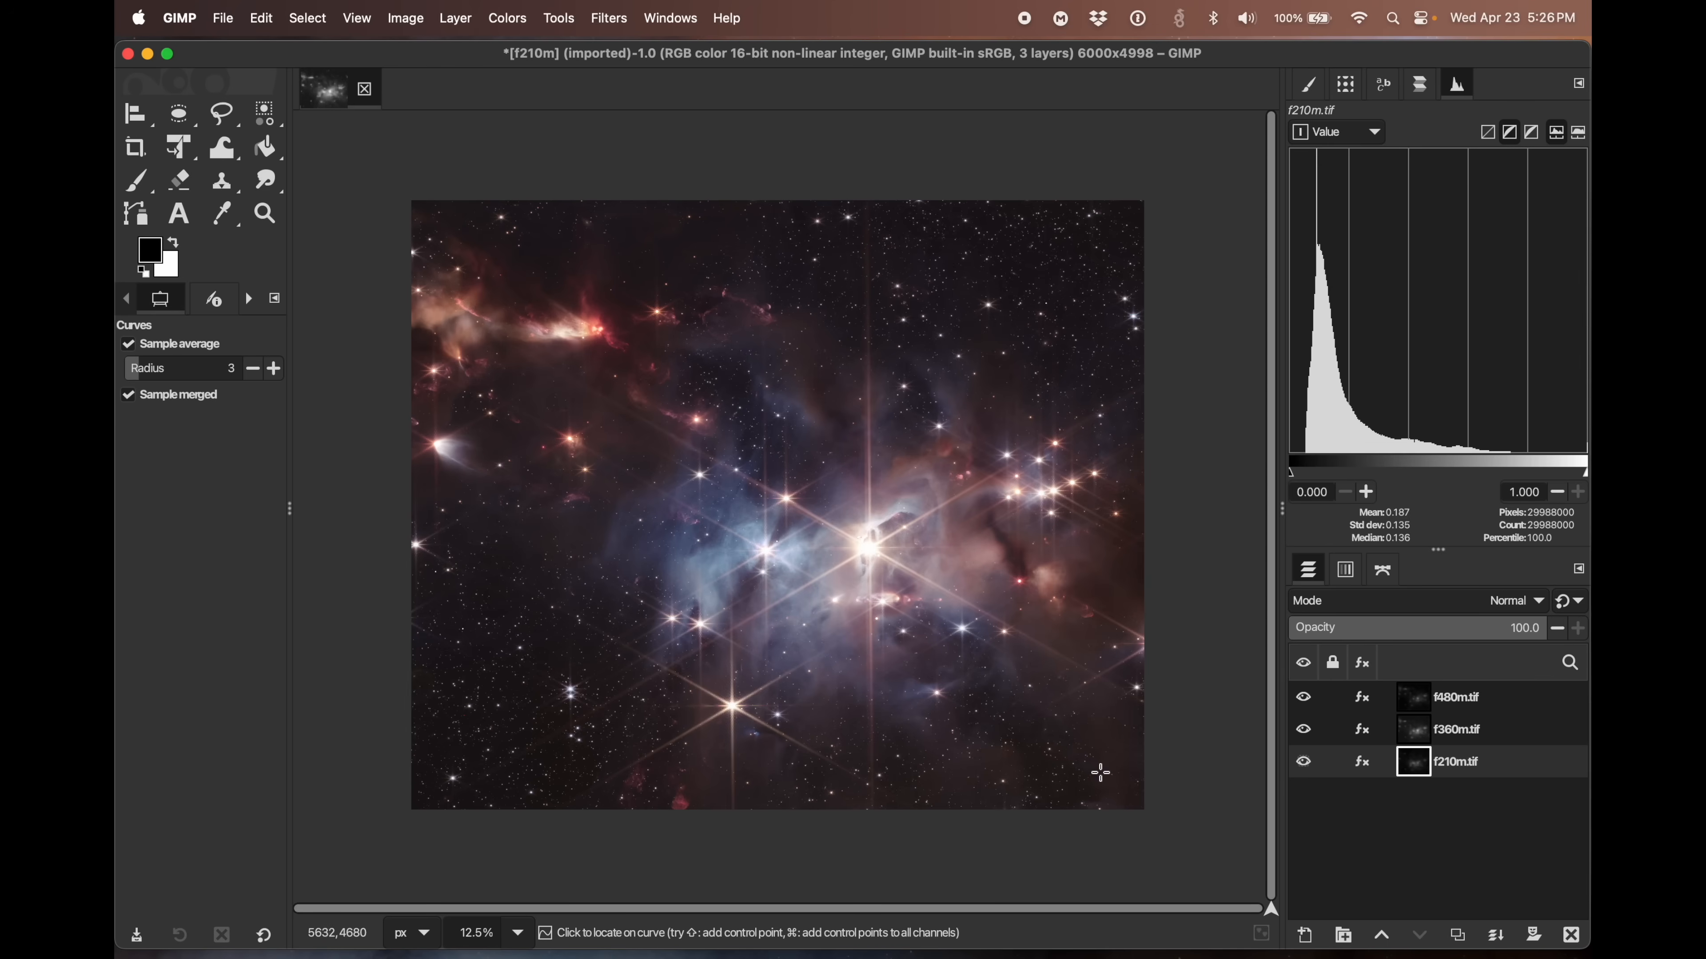
click(1367, 704)
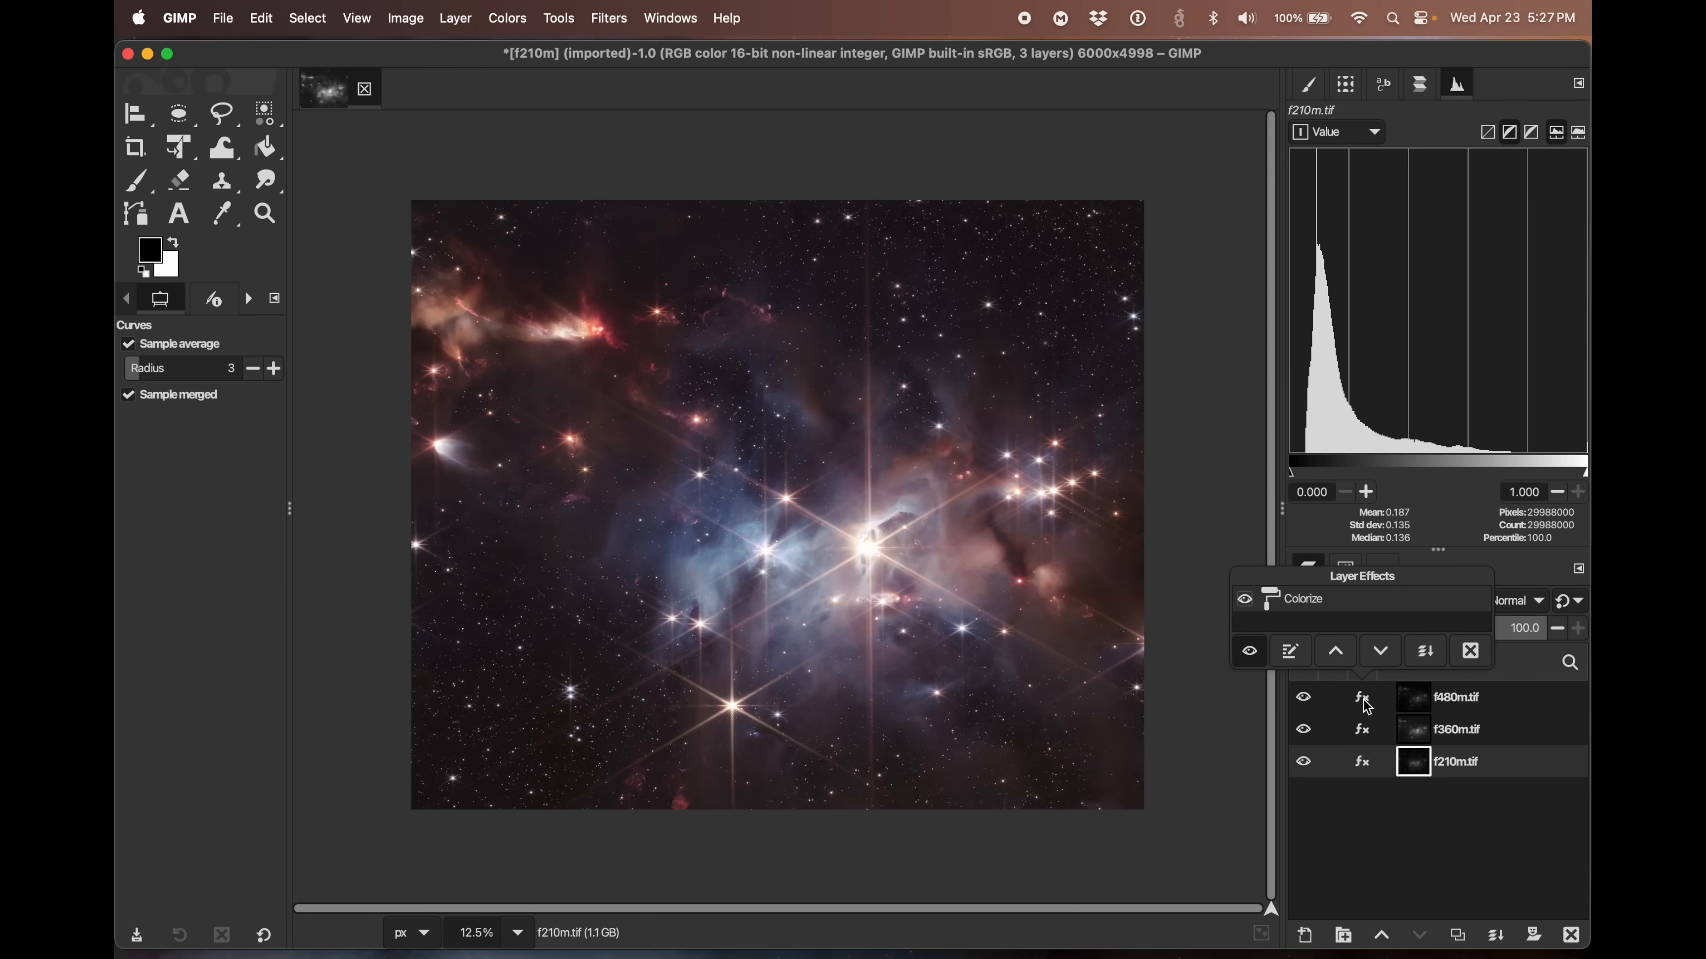
click(1367, 704)
- Apply Curves to the f480m.tif layer with a midtone point at input 38.07, output 51.95 and a shadow point at input 13.64, output 14.84
click(1428, 708)
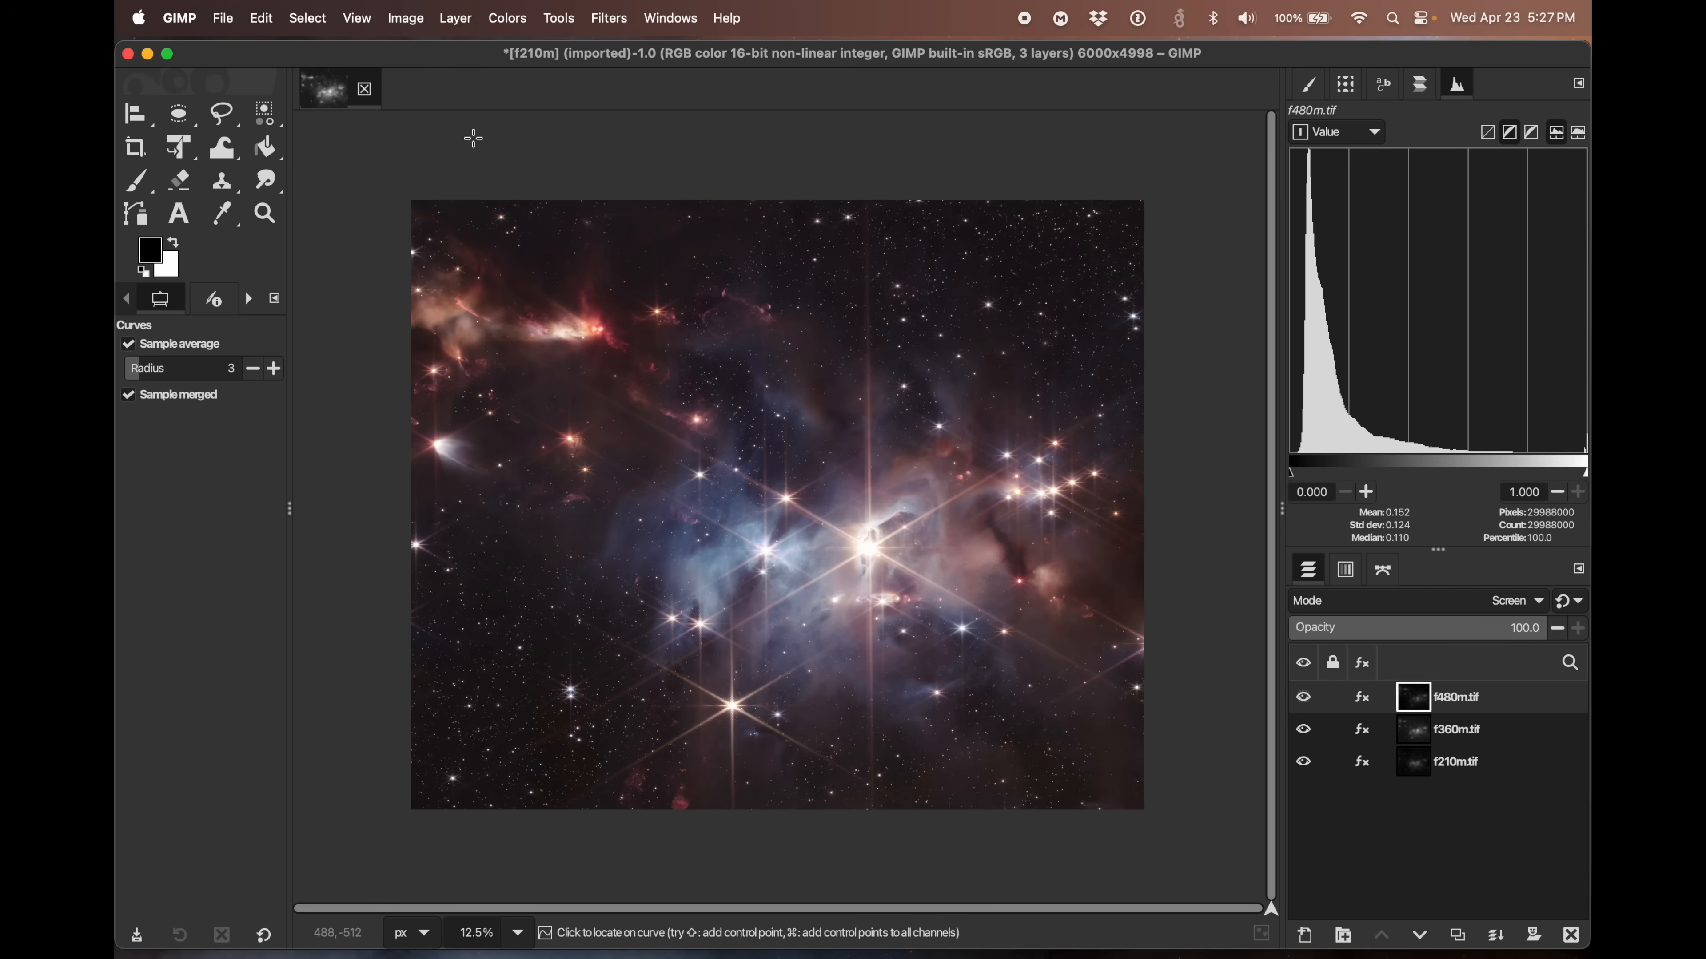
click(502, 26)
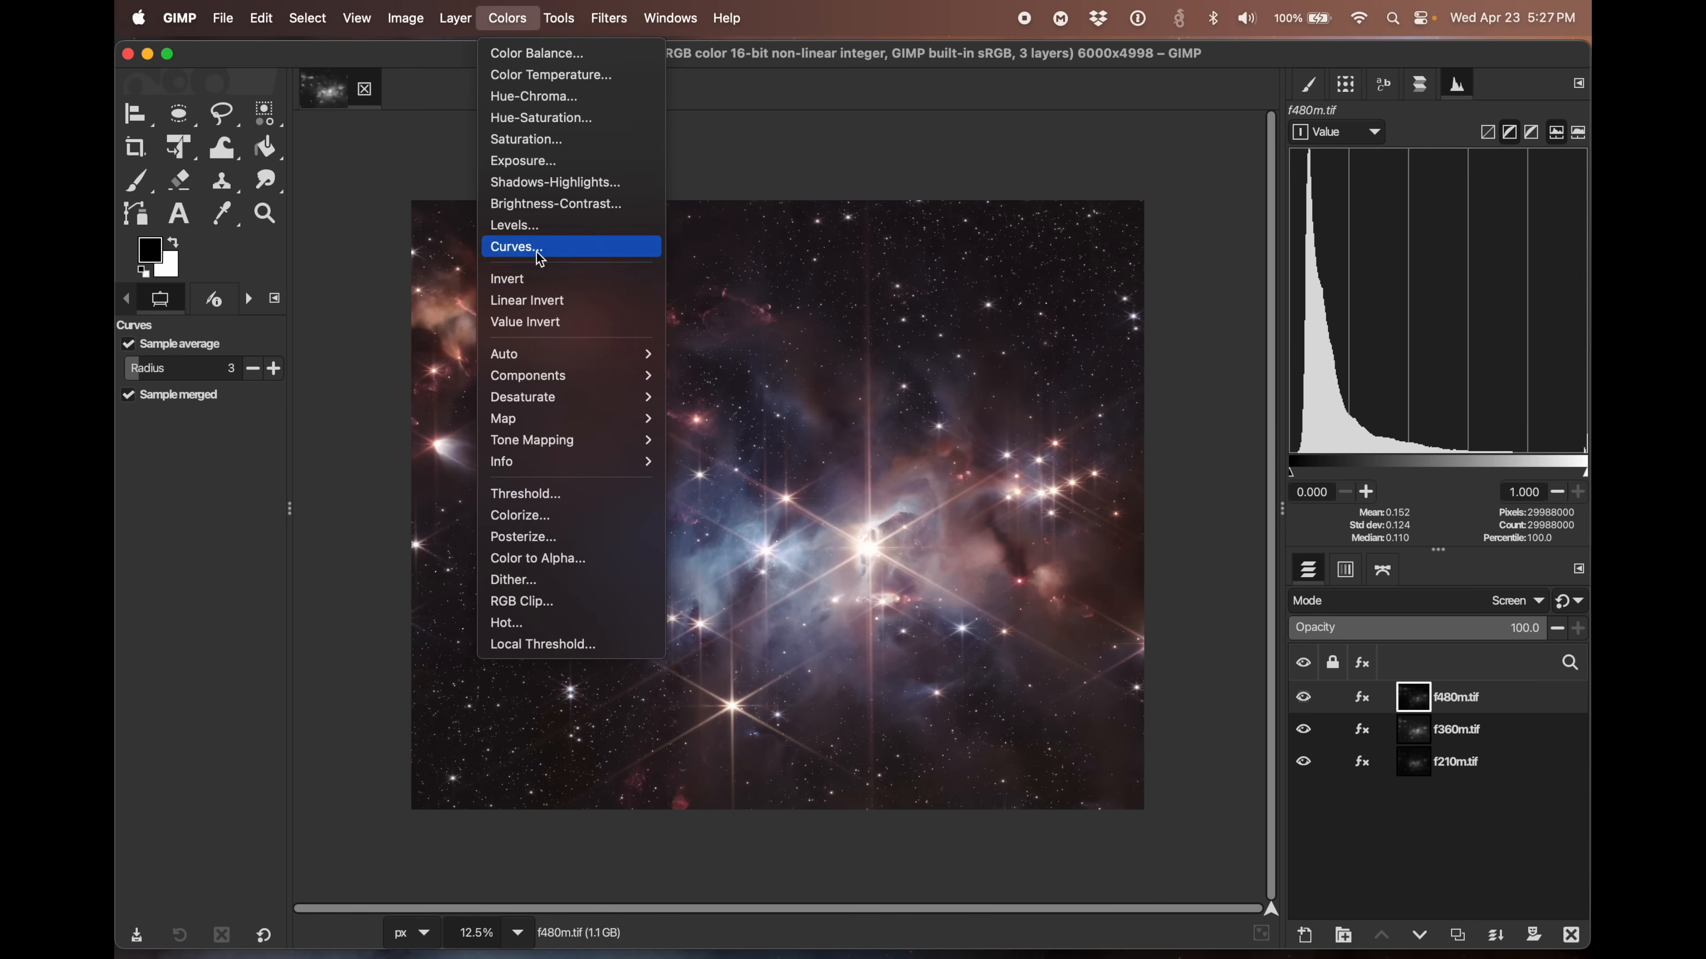
click(518, 248)
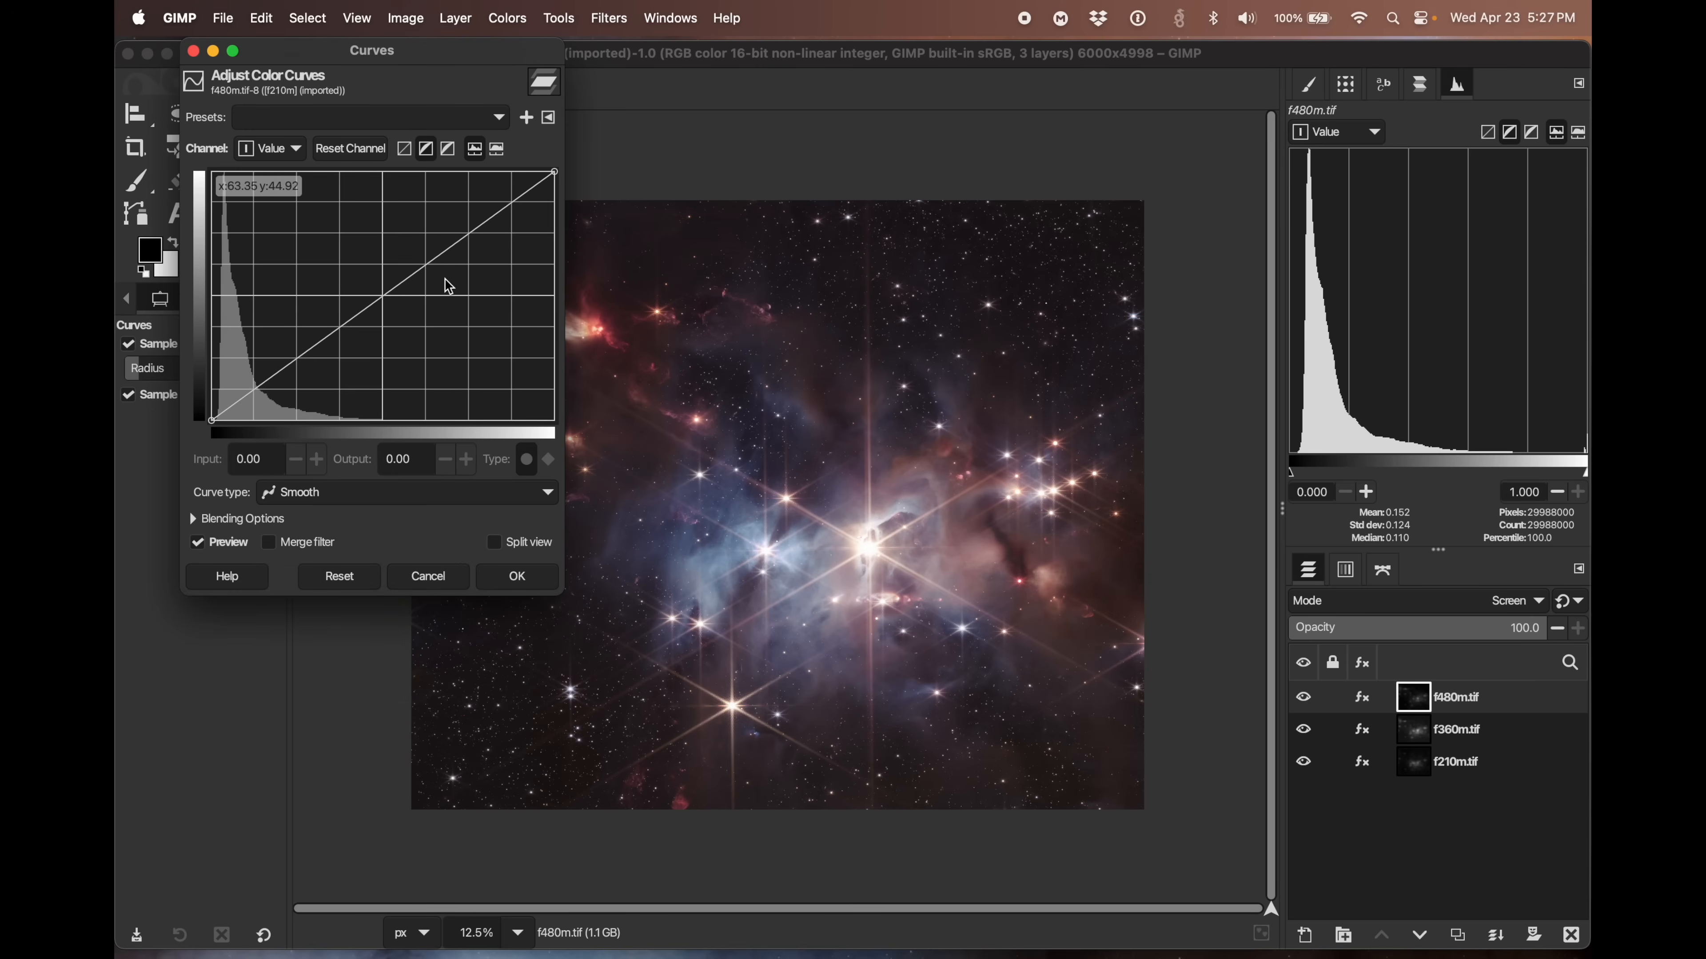
drag(347, 321, 342, 293)
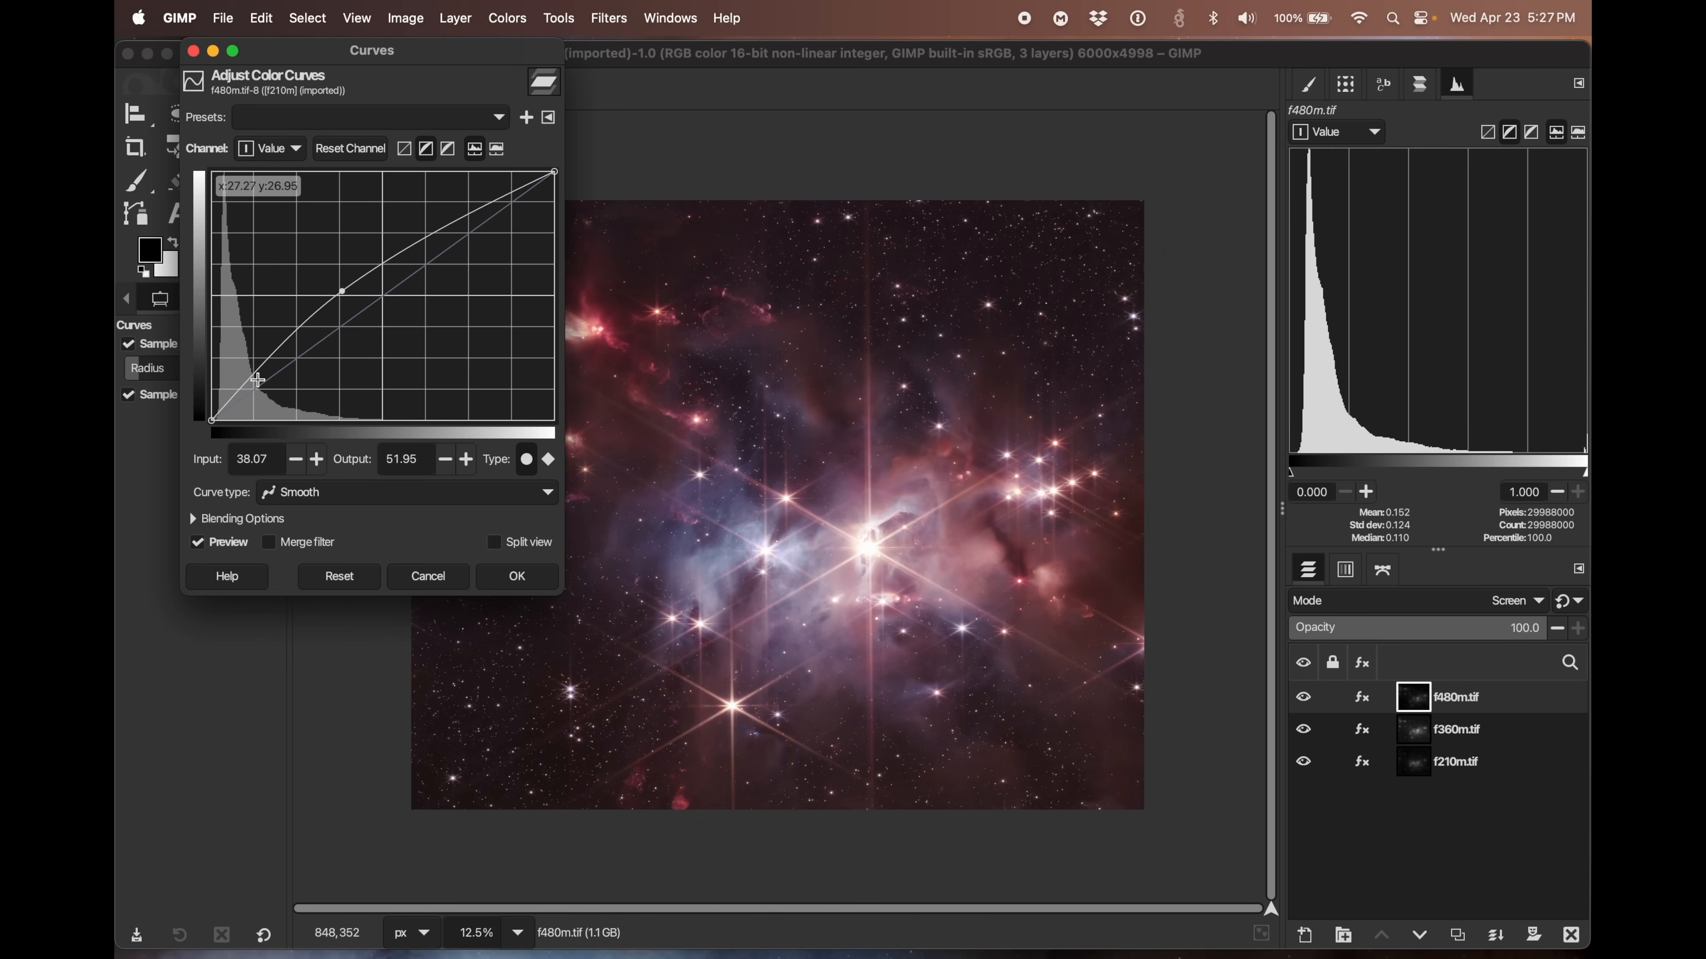
click(258, 384)
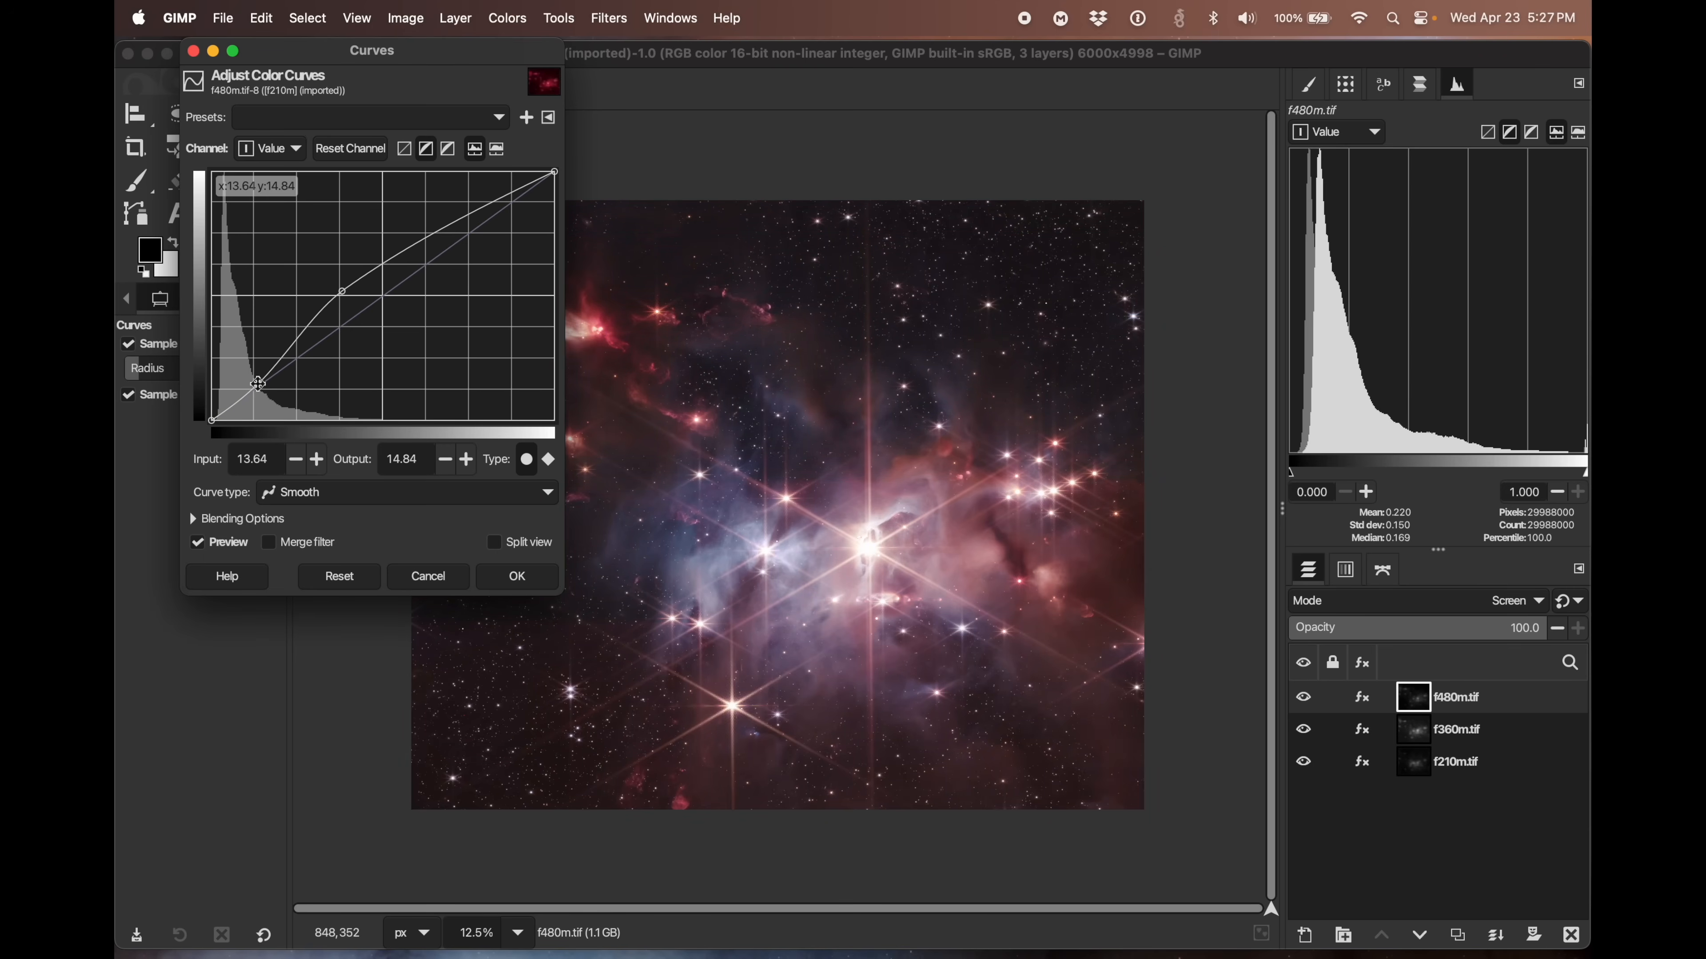
drag(259, 384, 259, 389)
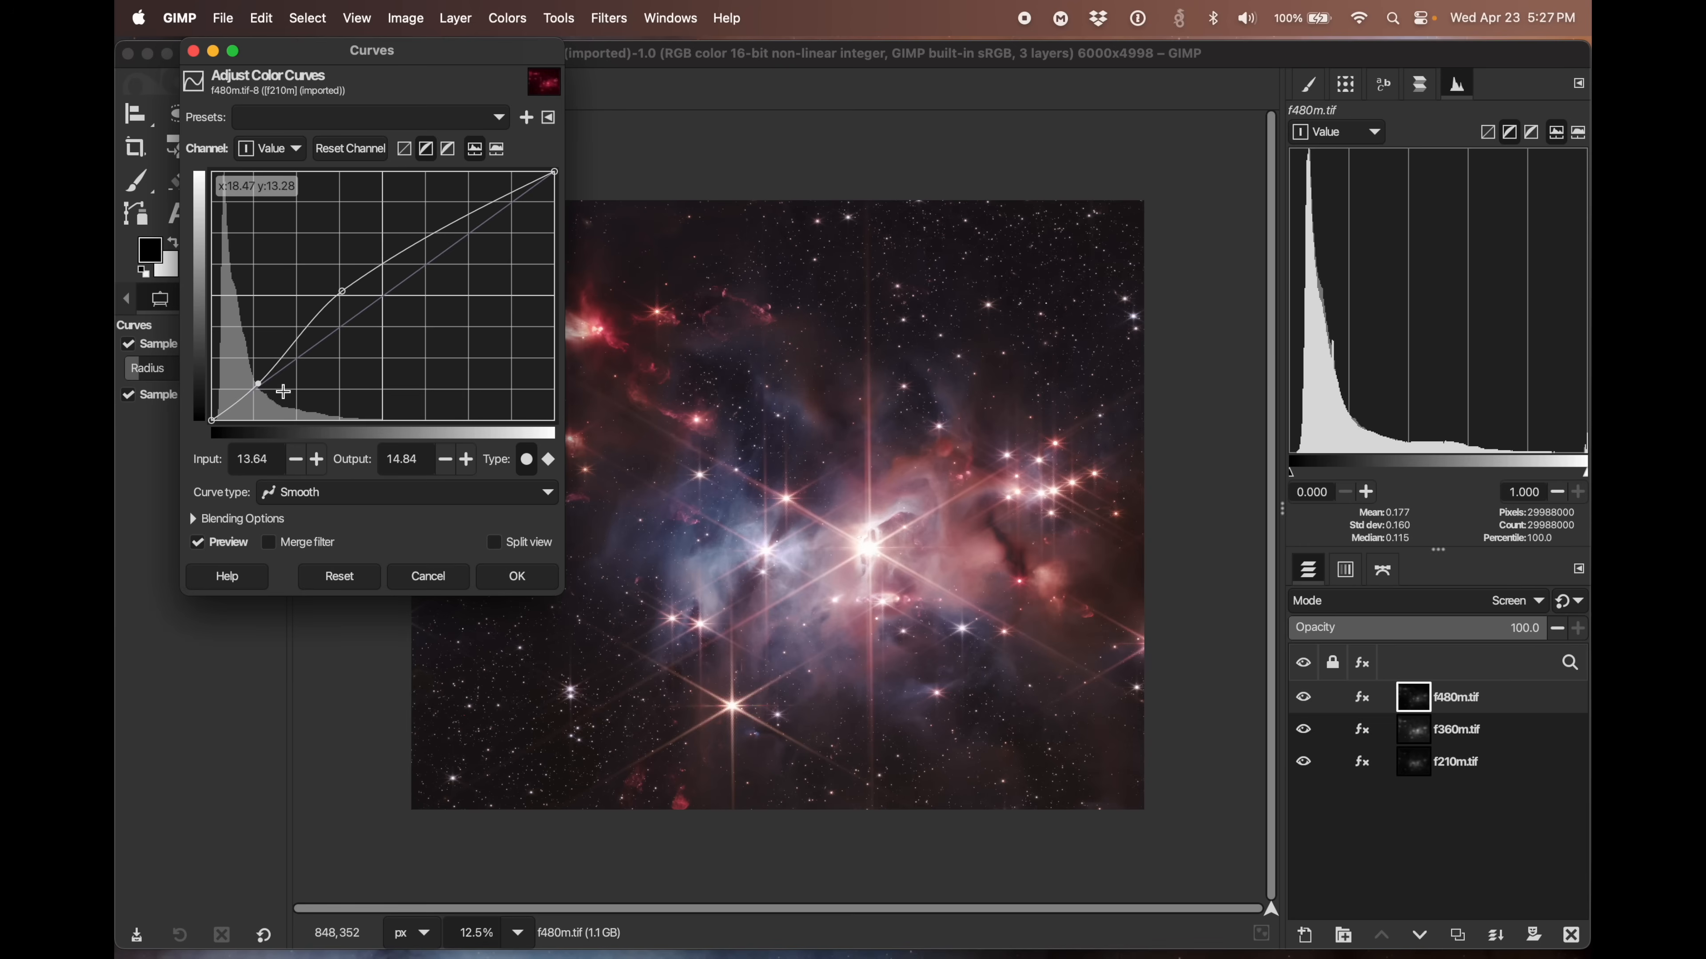
click(516, 576)
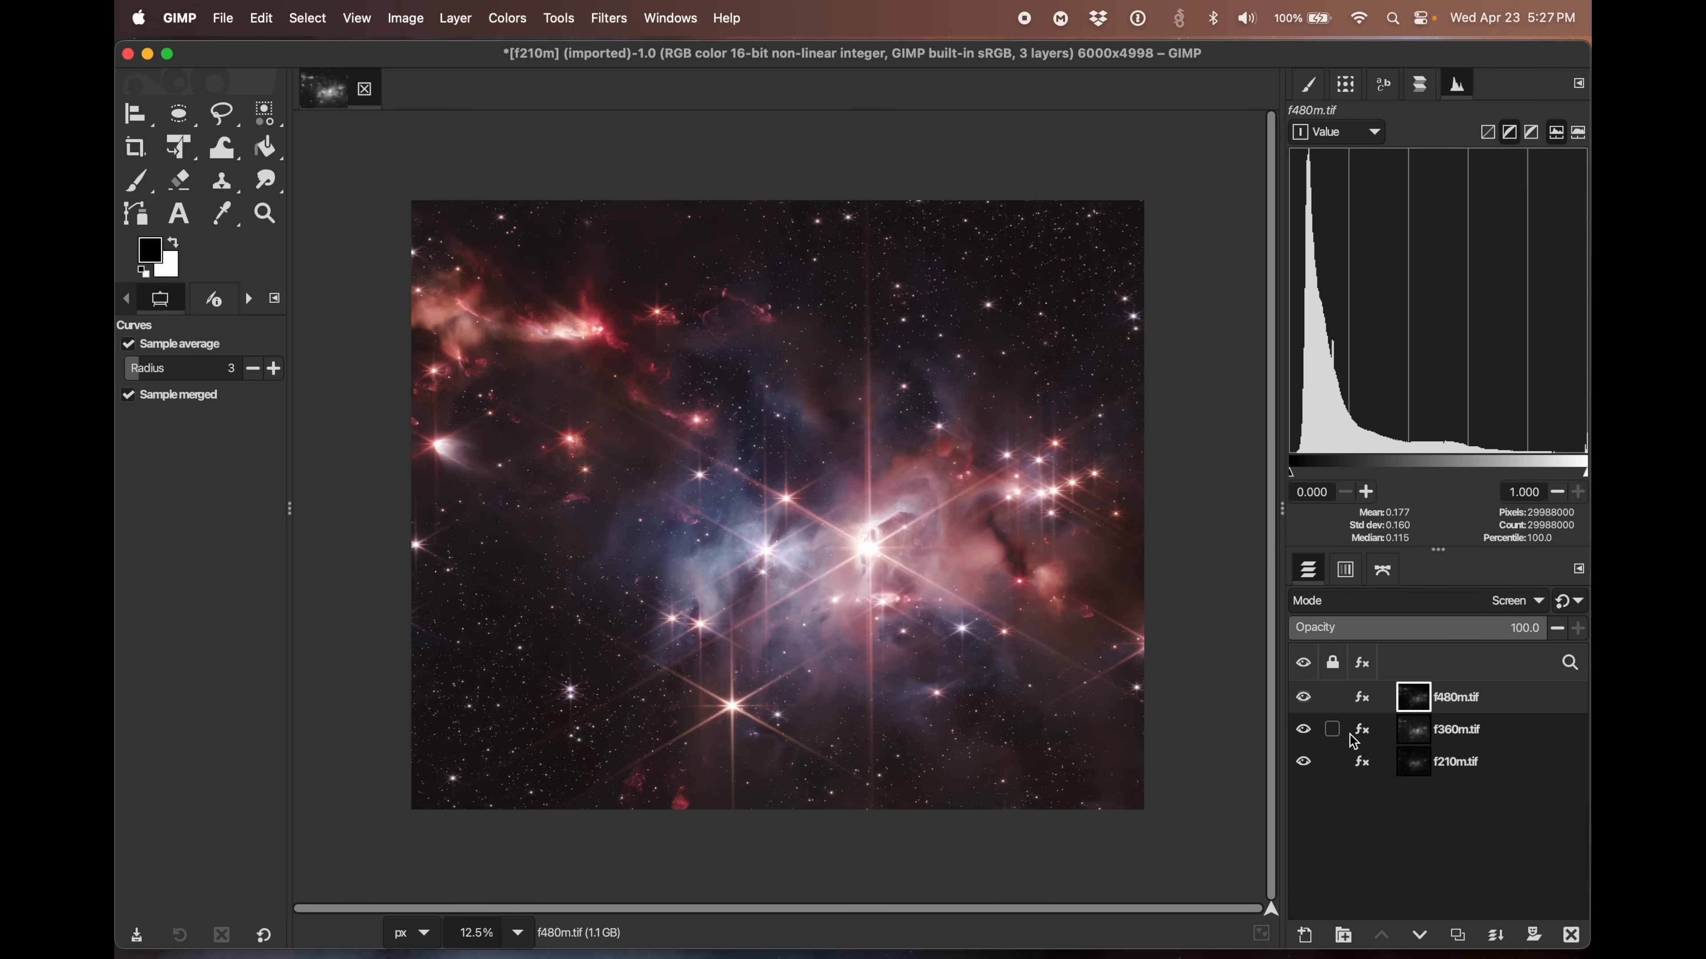
- Apply Curves to the f360m.tif layer with a midtone point at input 26.14, output 30.47 and a shadow point at input 9.94, output 9.77
click(1427, 740)
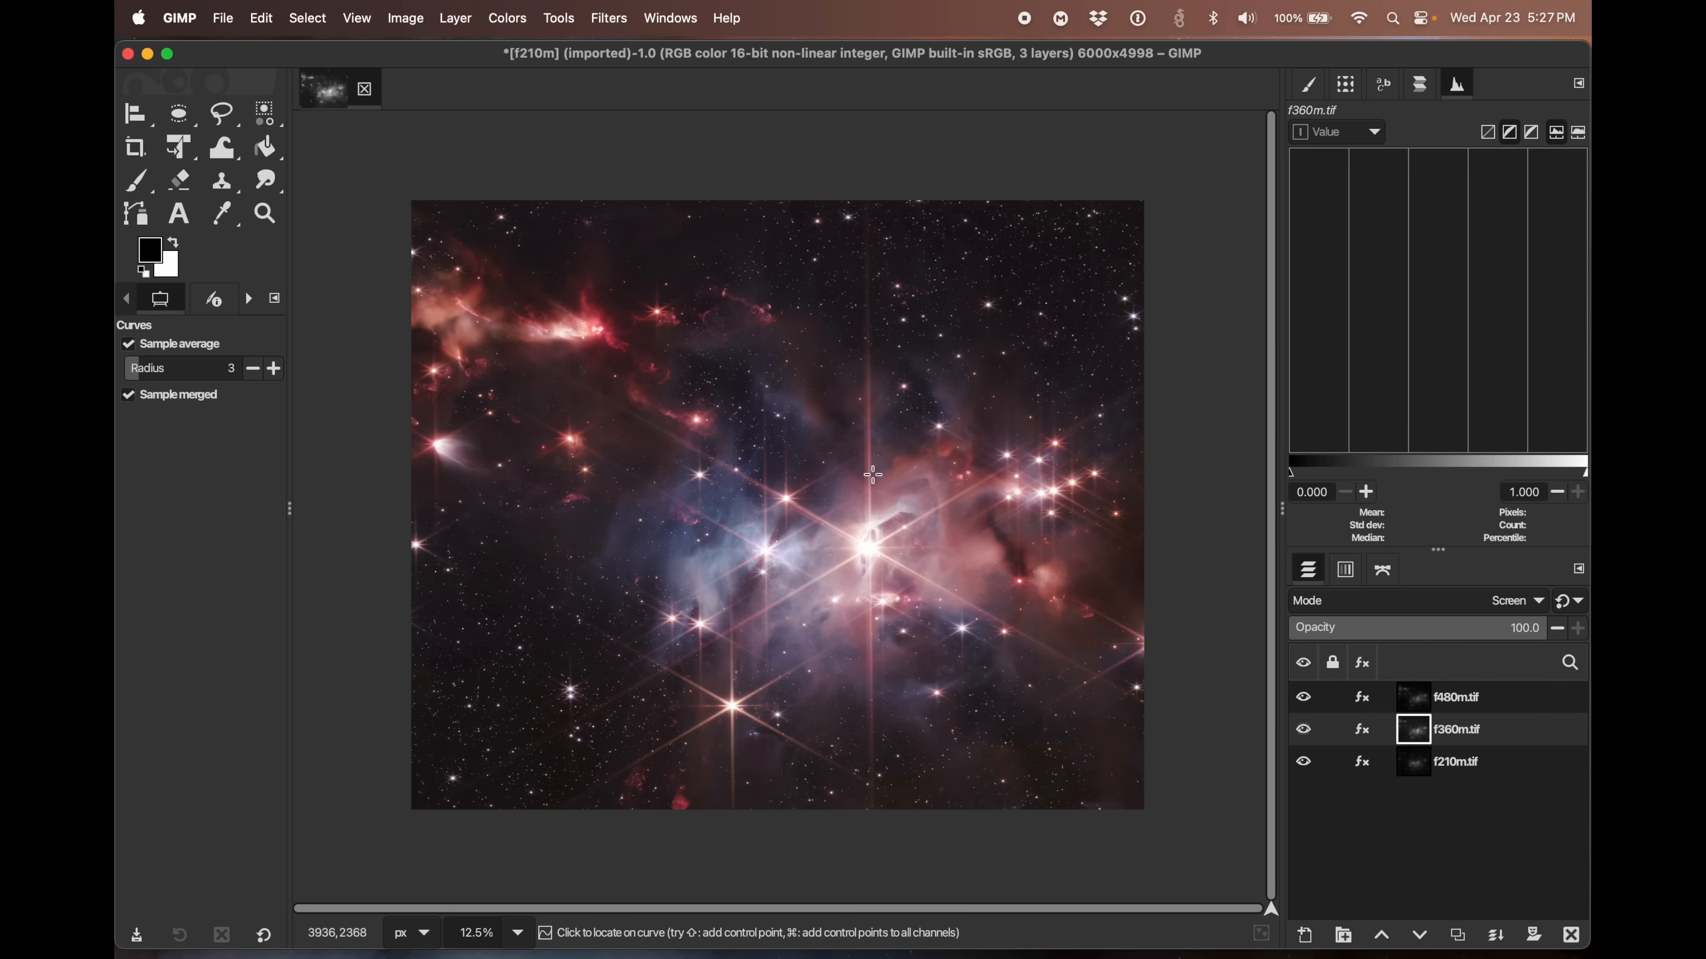
click(508, 20)
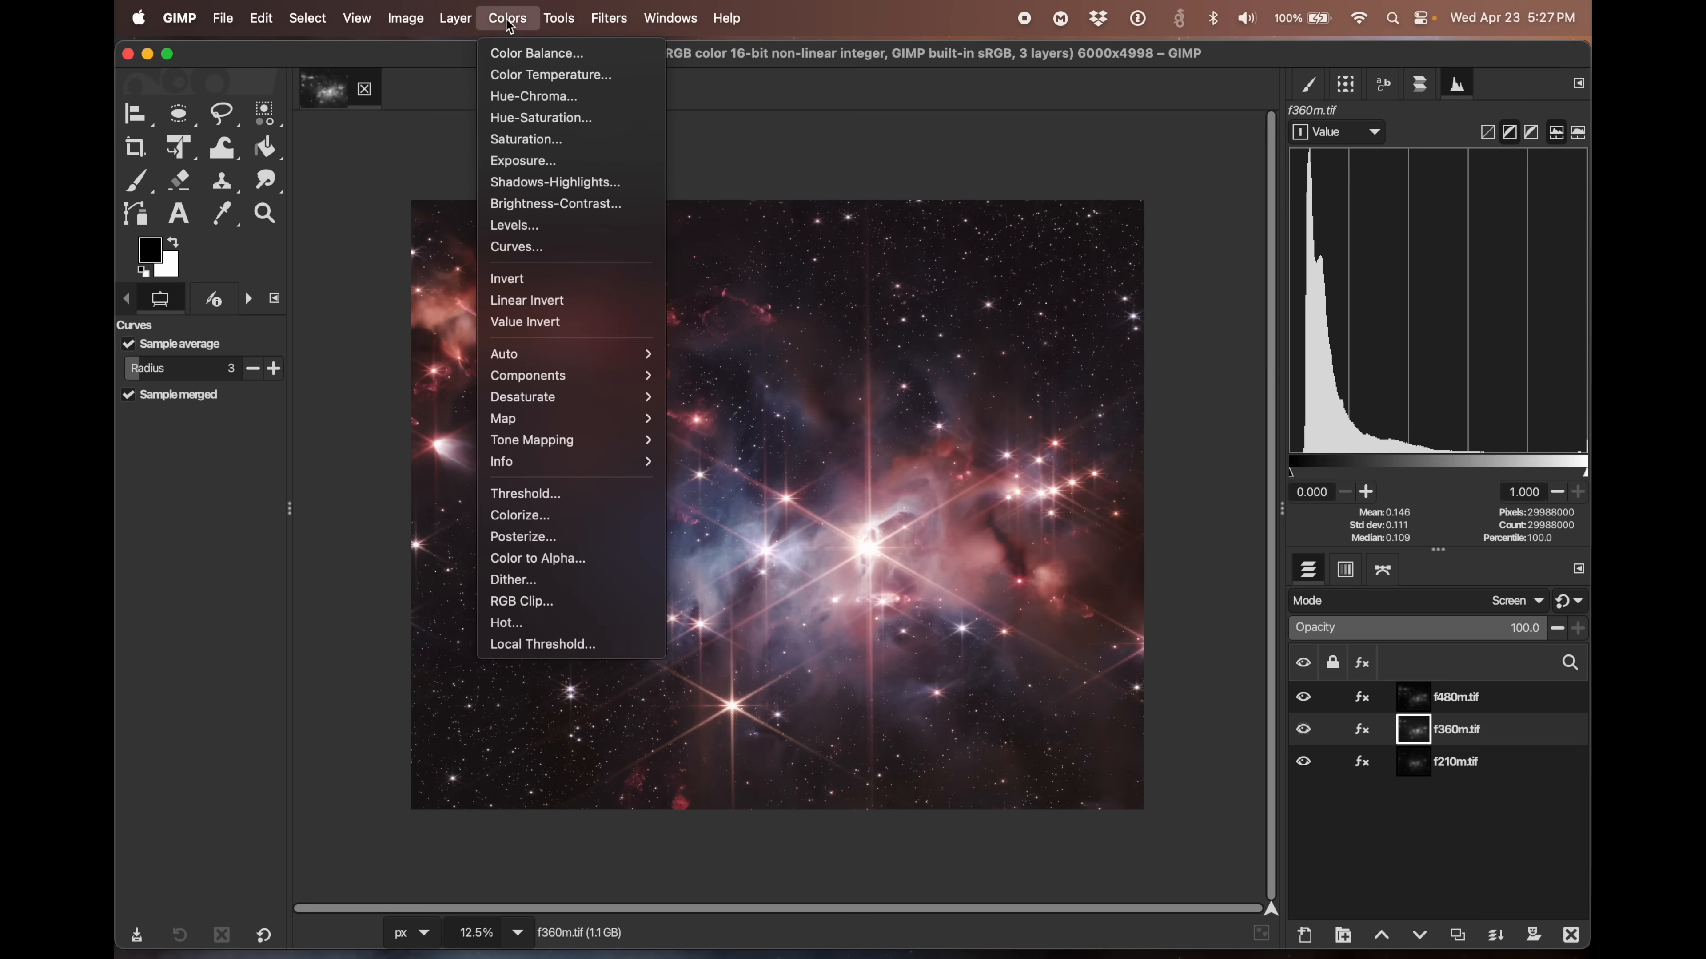
mouse_move(548, 356)
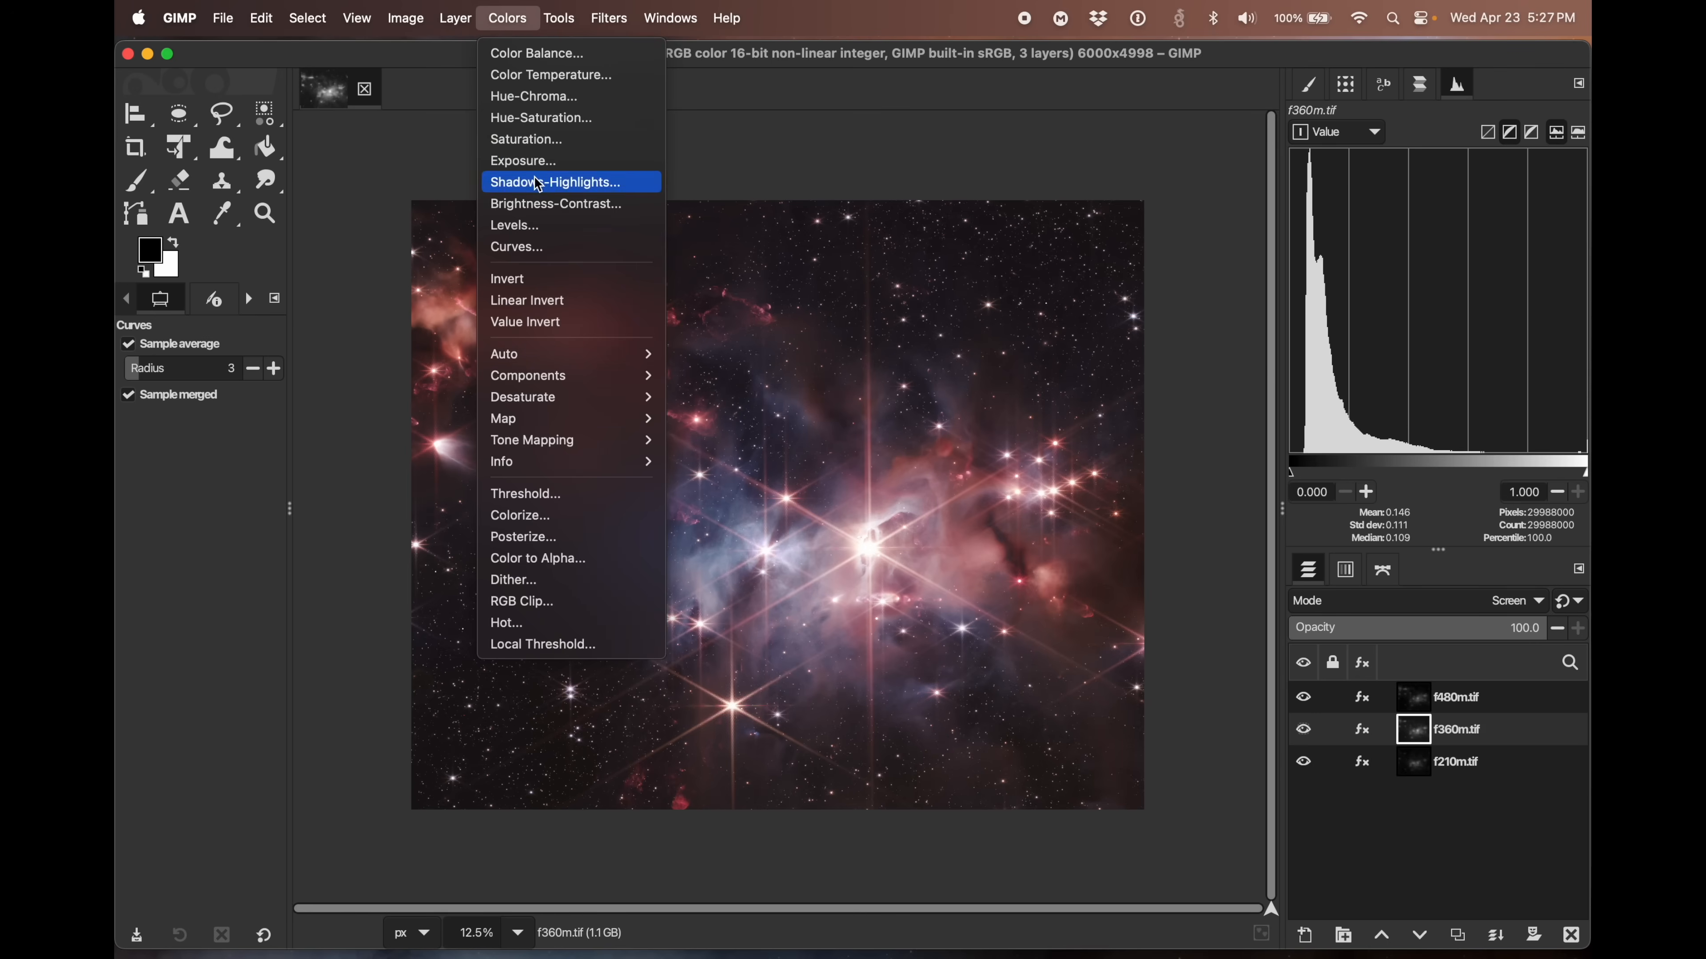
click(537, 247)
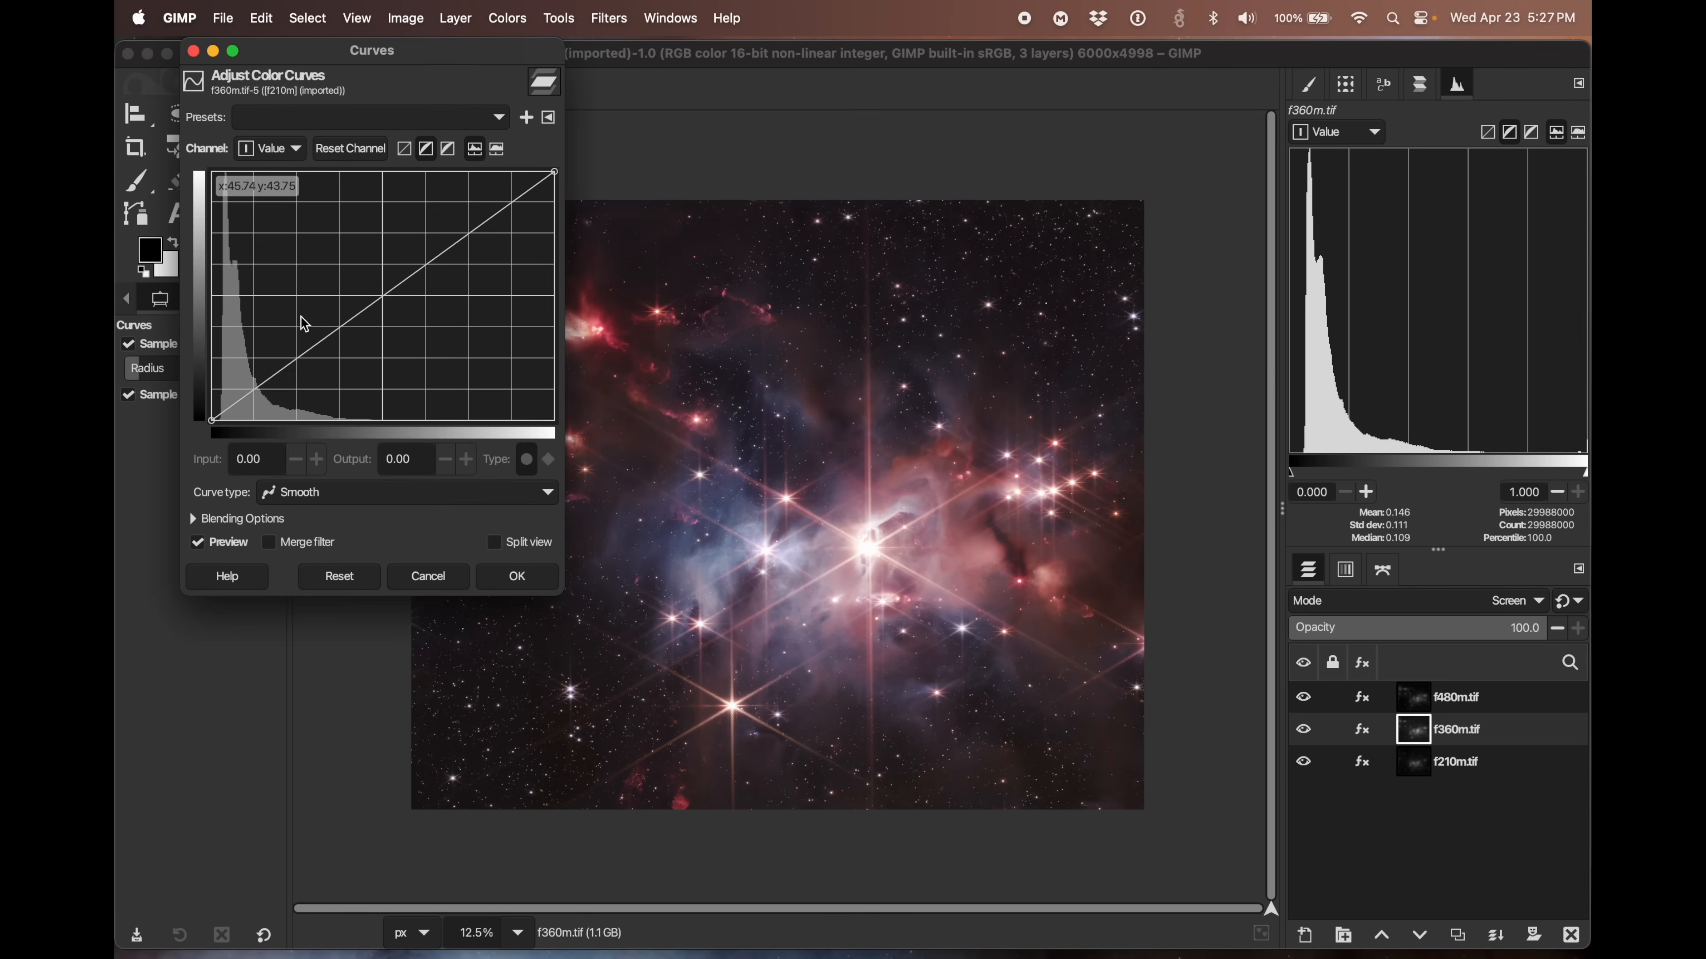
click(302, 351)
drag(302, 351, 303, 345)
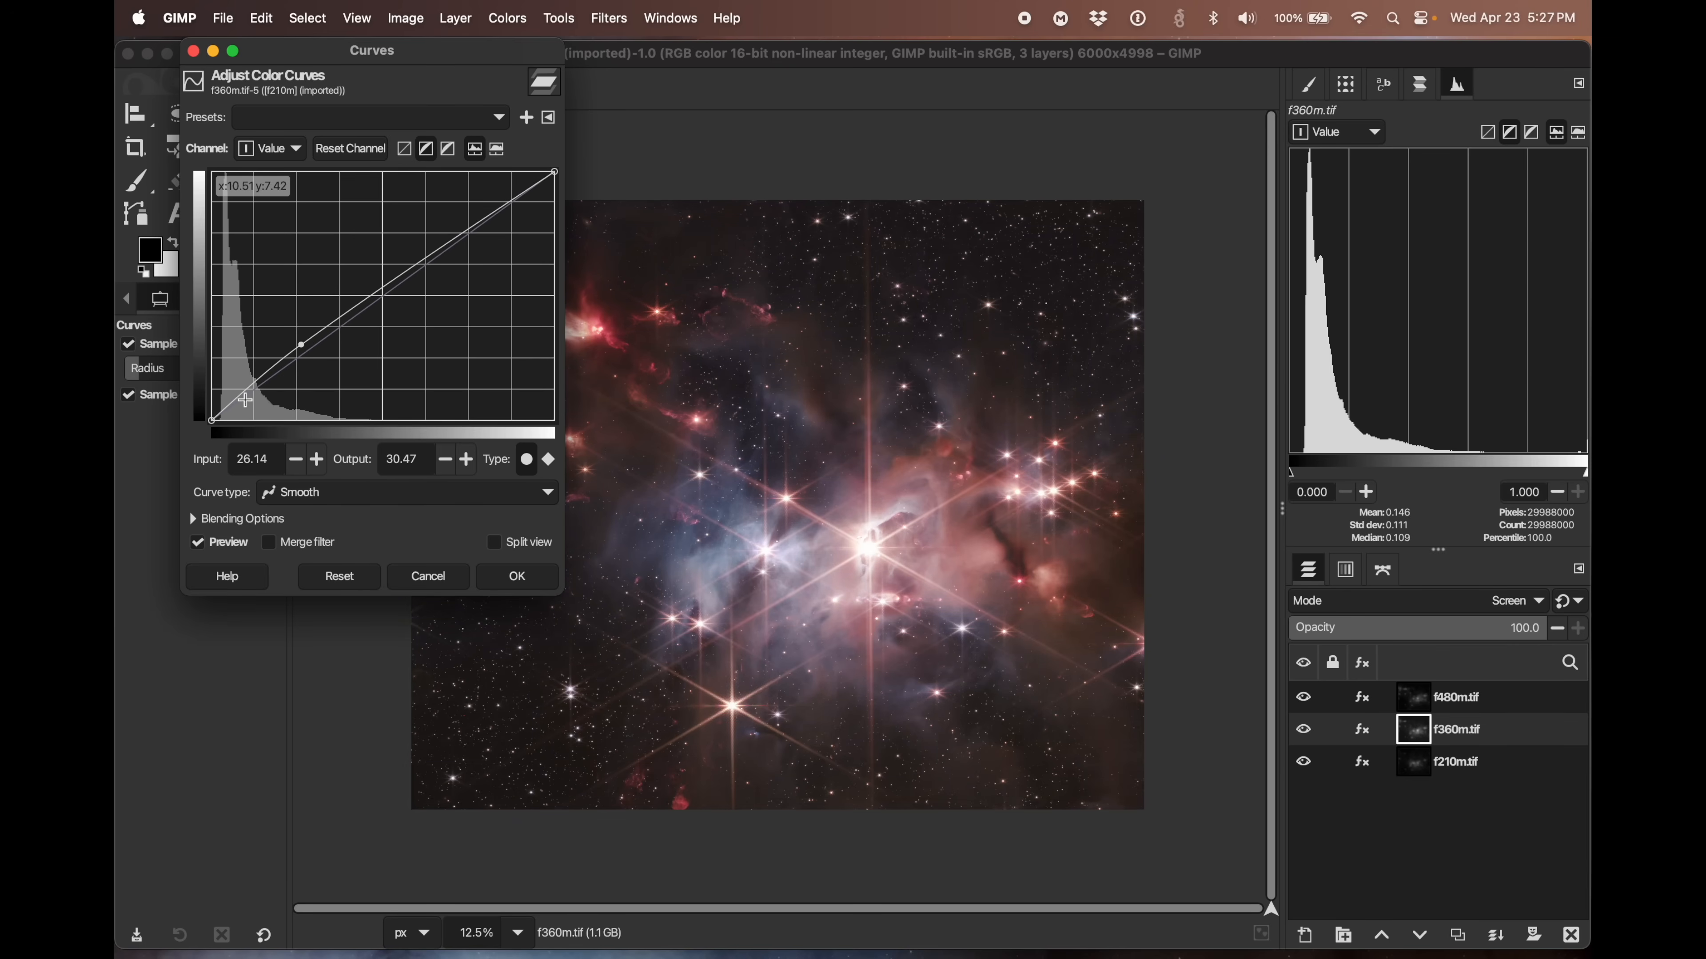
click(246, 402)
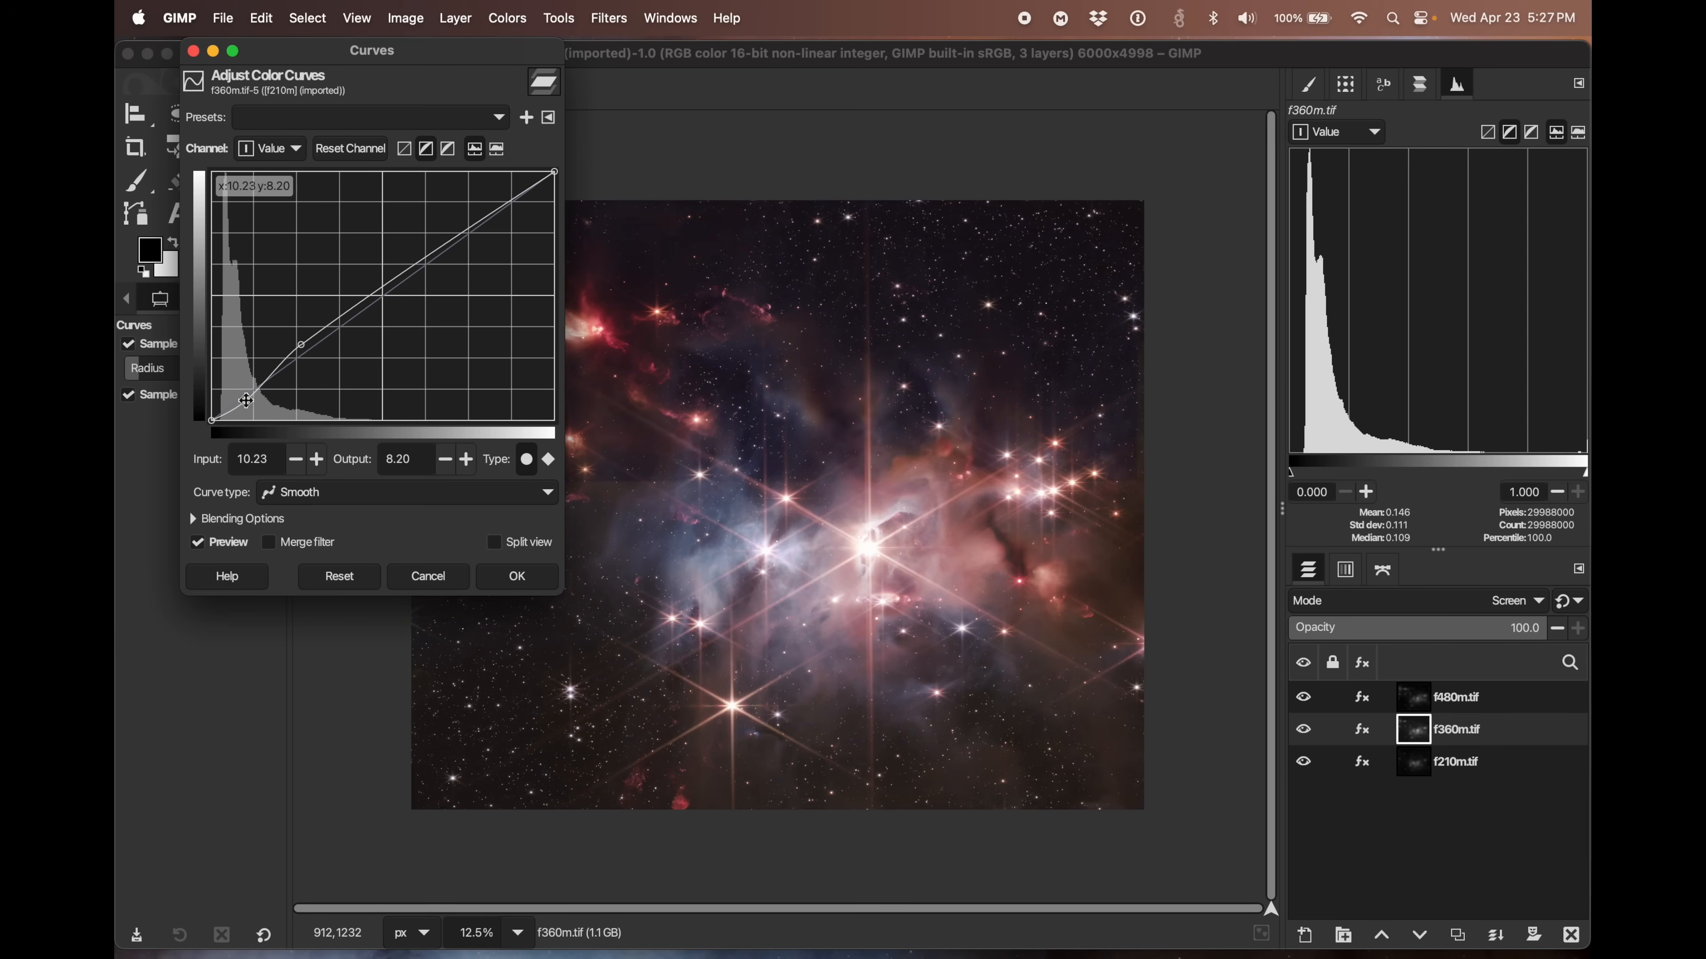
drag(245, 401, 246, 398)
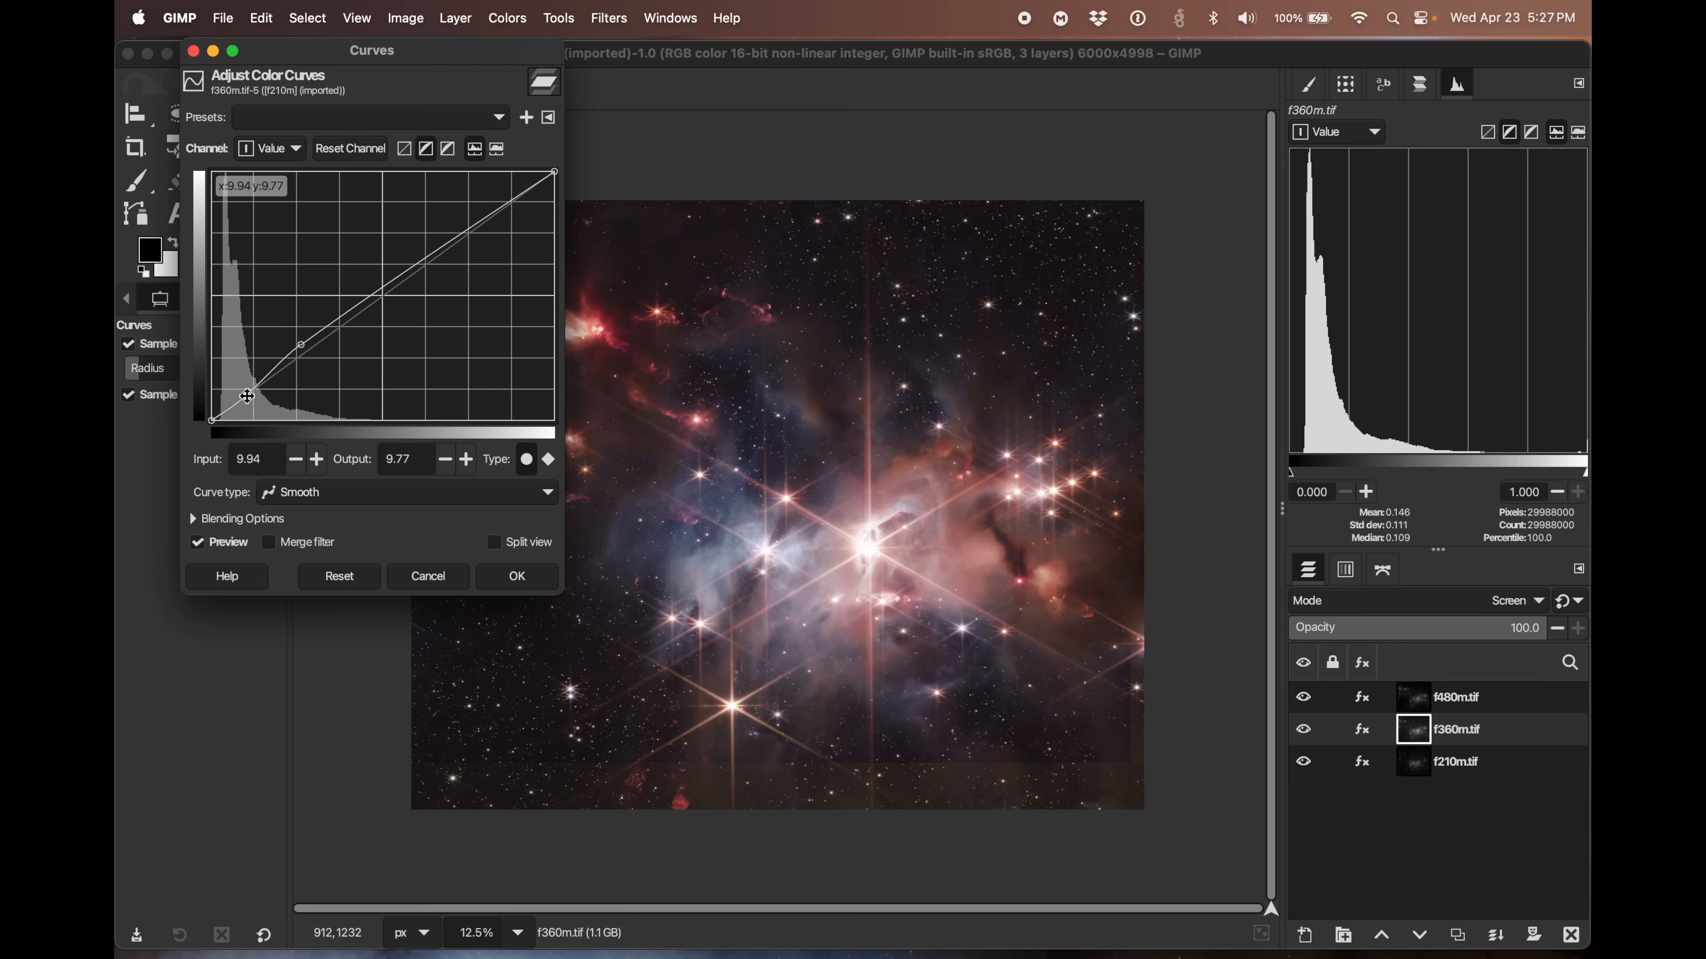
click(512, 580)
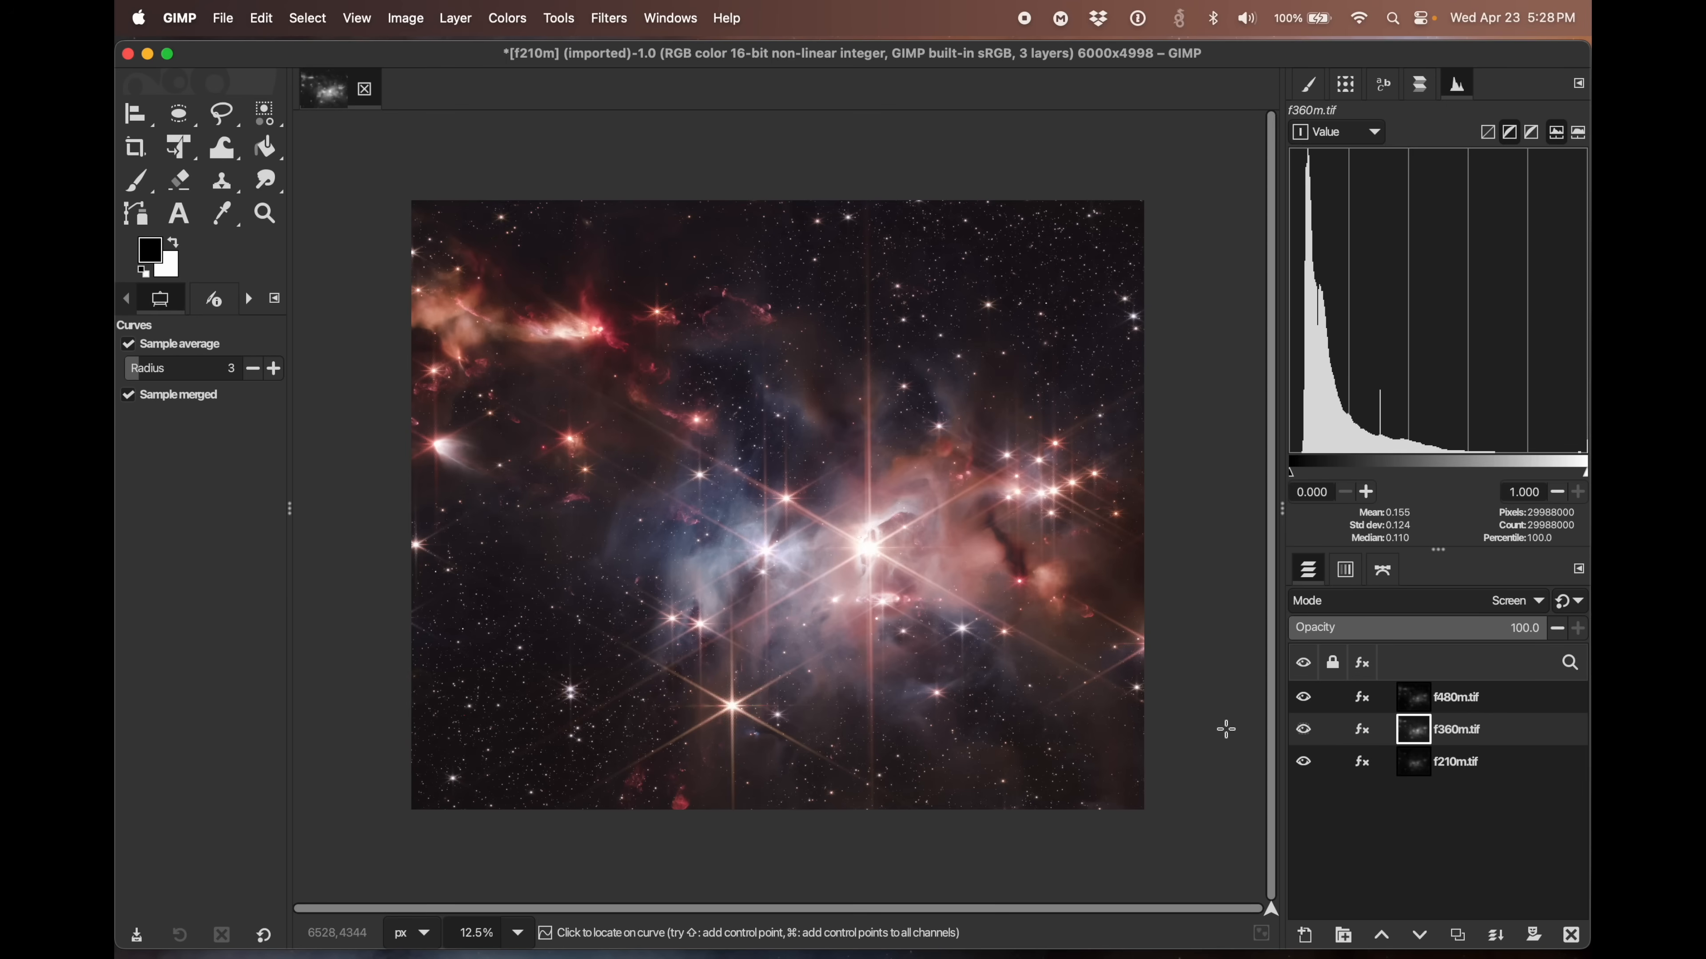
- Compare the image with the f480m.tif layer's Curves effect hidden and shown, ending with it shown
click(1410, 693)
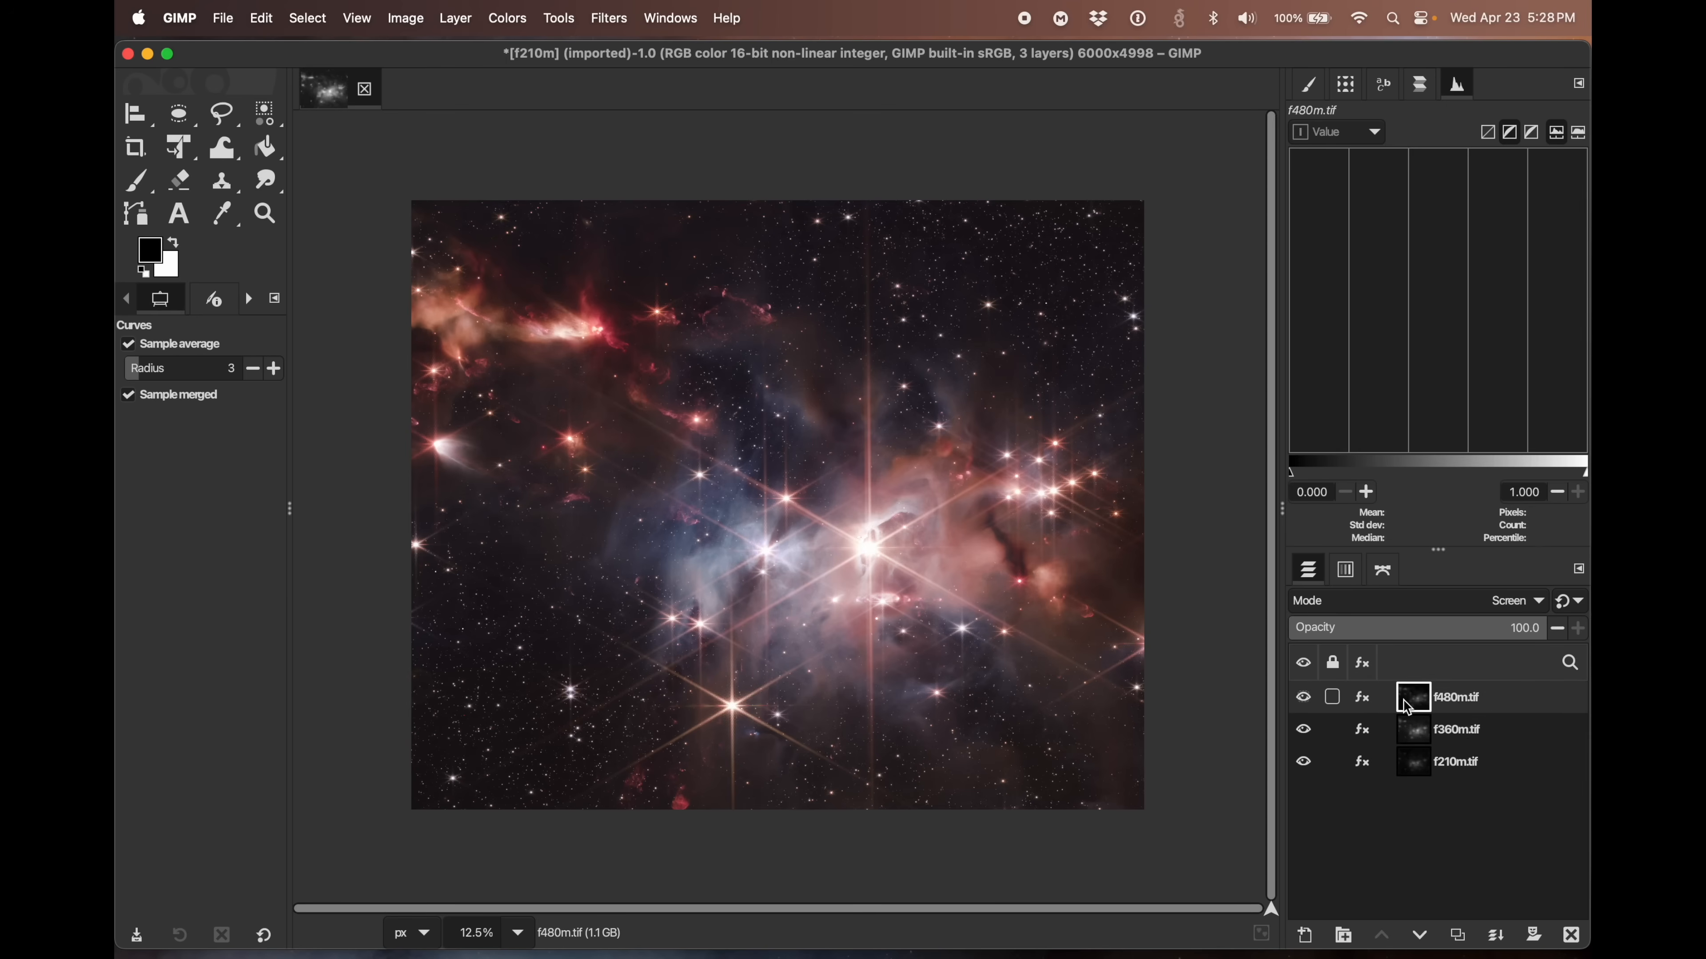
click(1366, 698)
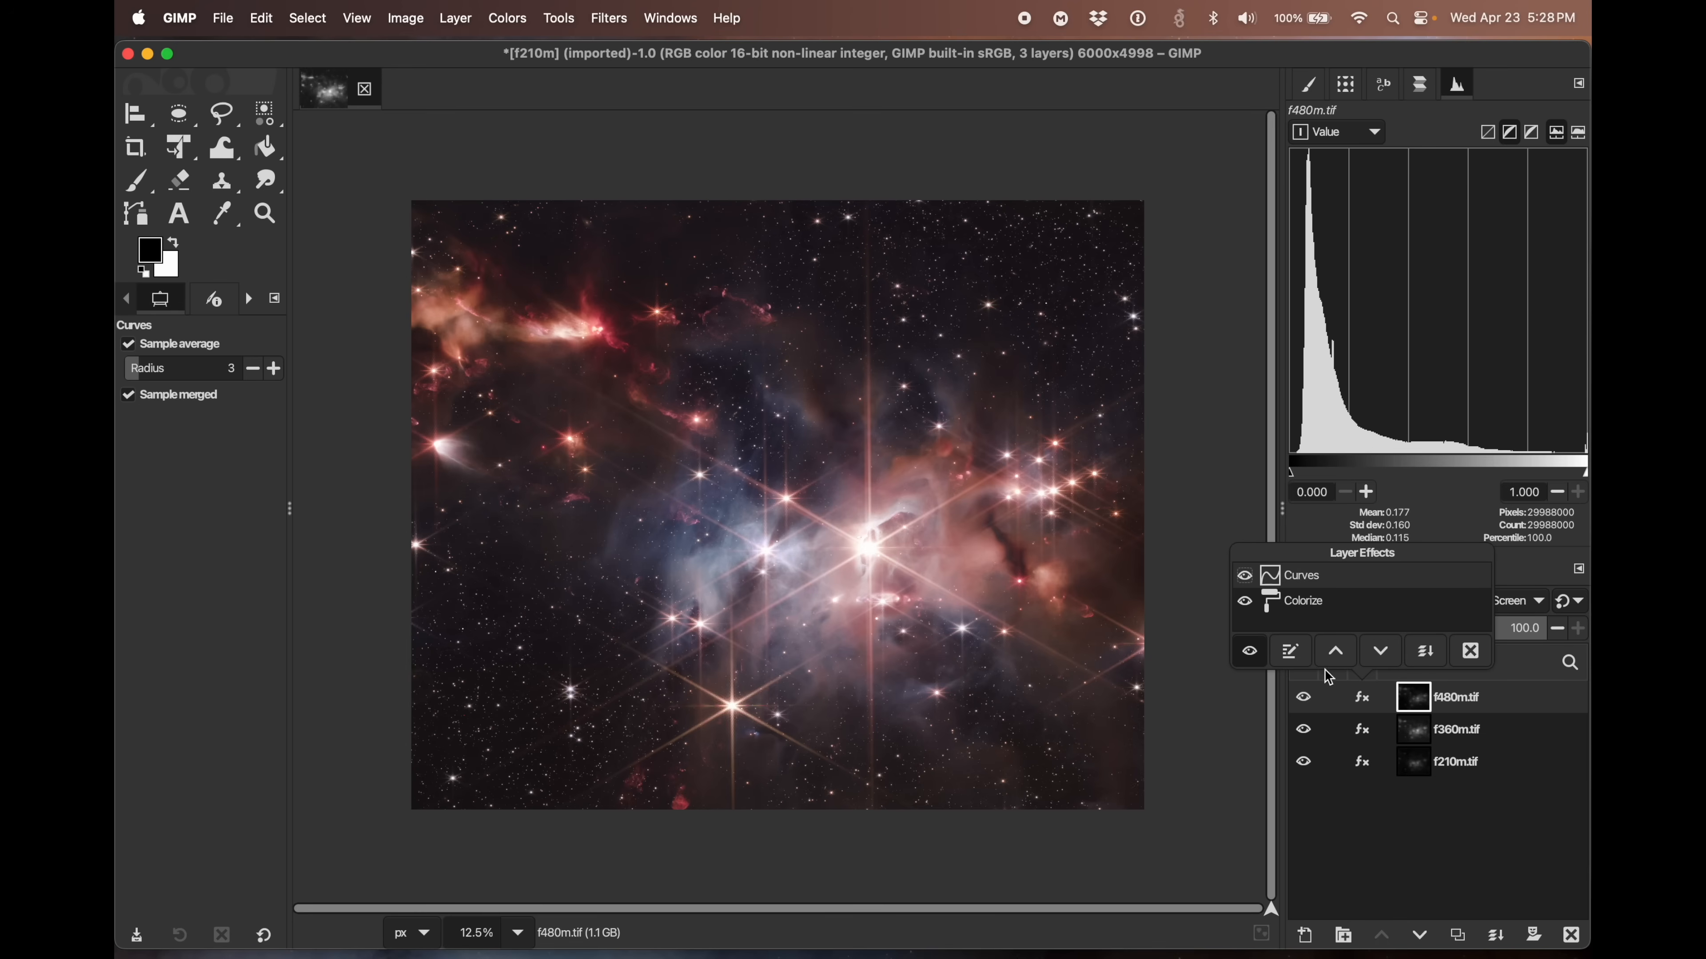
click(1244, 577)
click(1245, 578)
click(1245, 578)
click(1245, 578)
click(1244, 576)
click(1244, 576)
- Edit the f480m.tif layer's existing Curves effect, moving the midtone point to input 37.50, output 54.30
double_click(1271, 578)
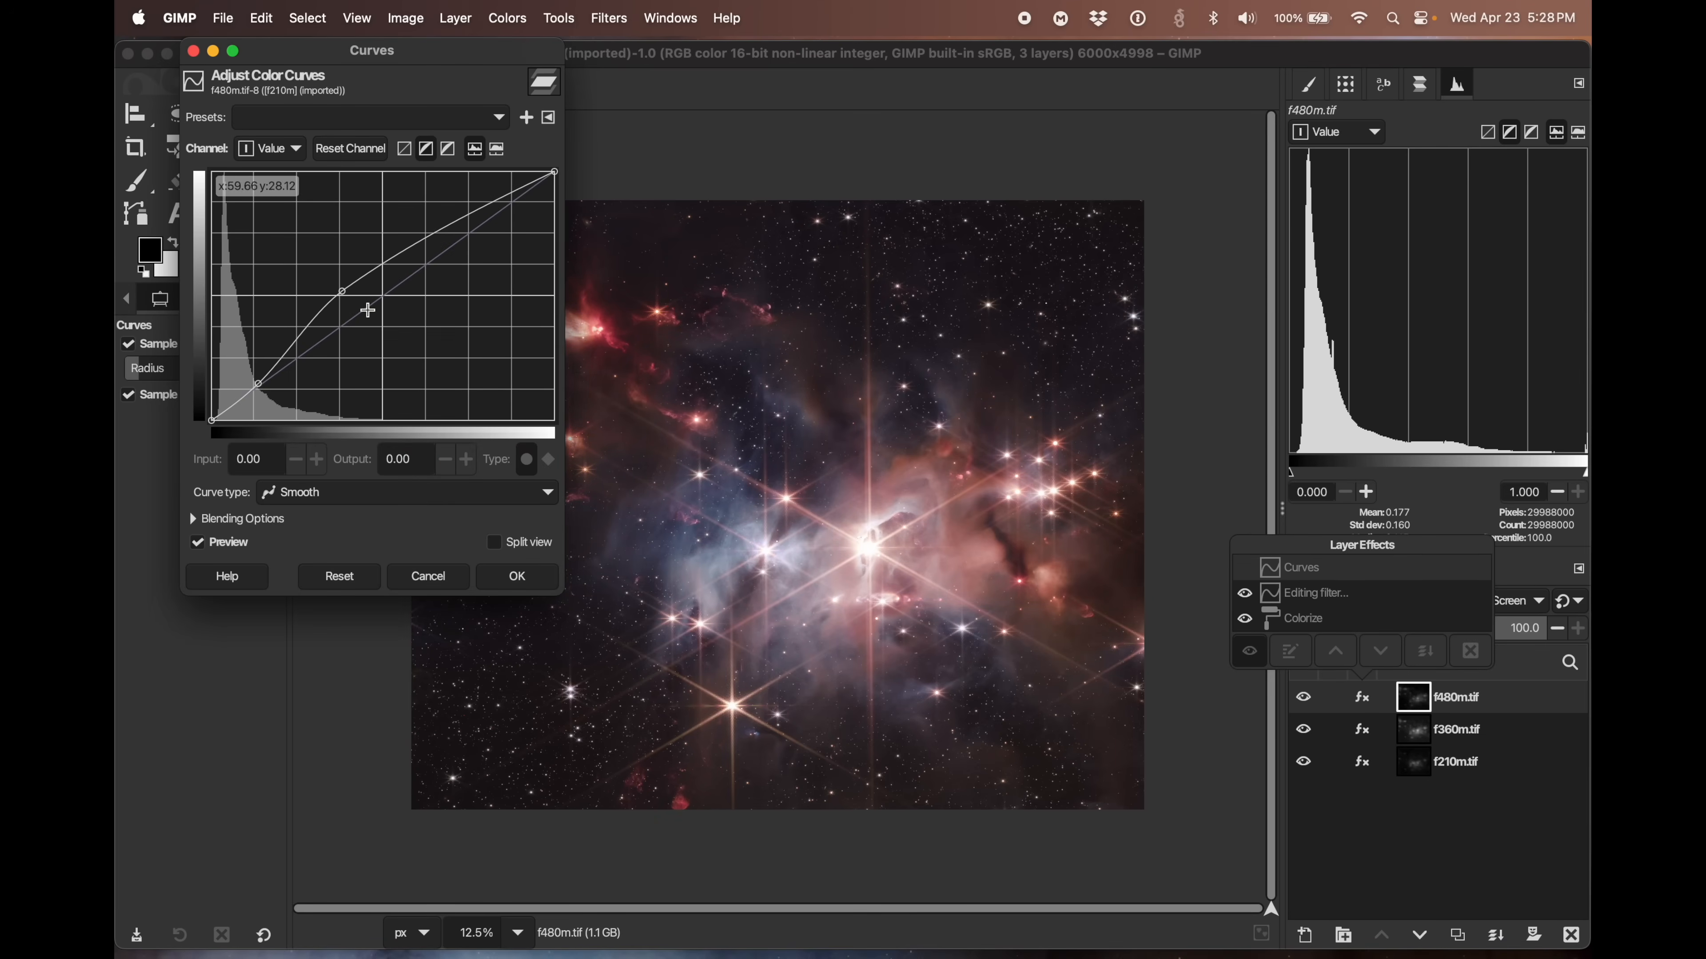
drag(338, 294, 337, 287)
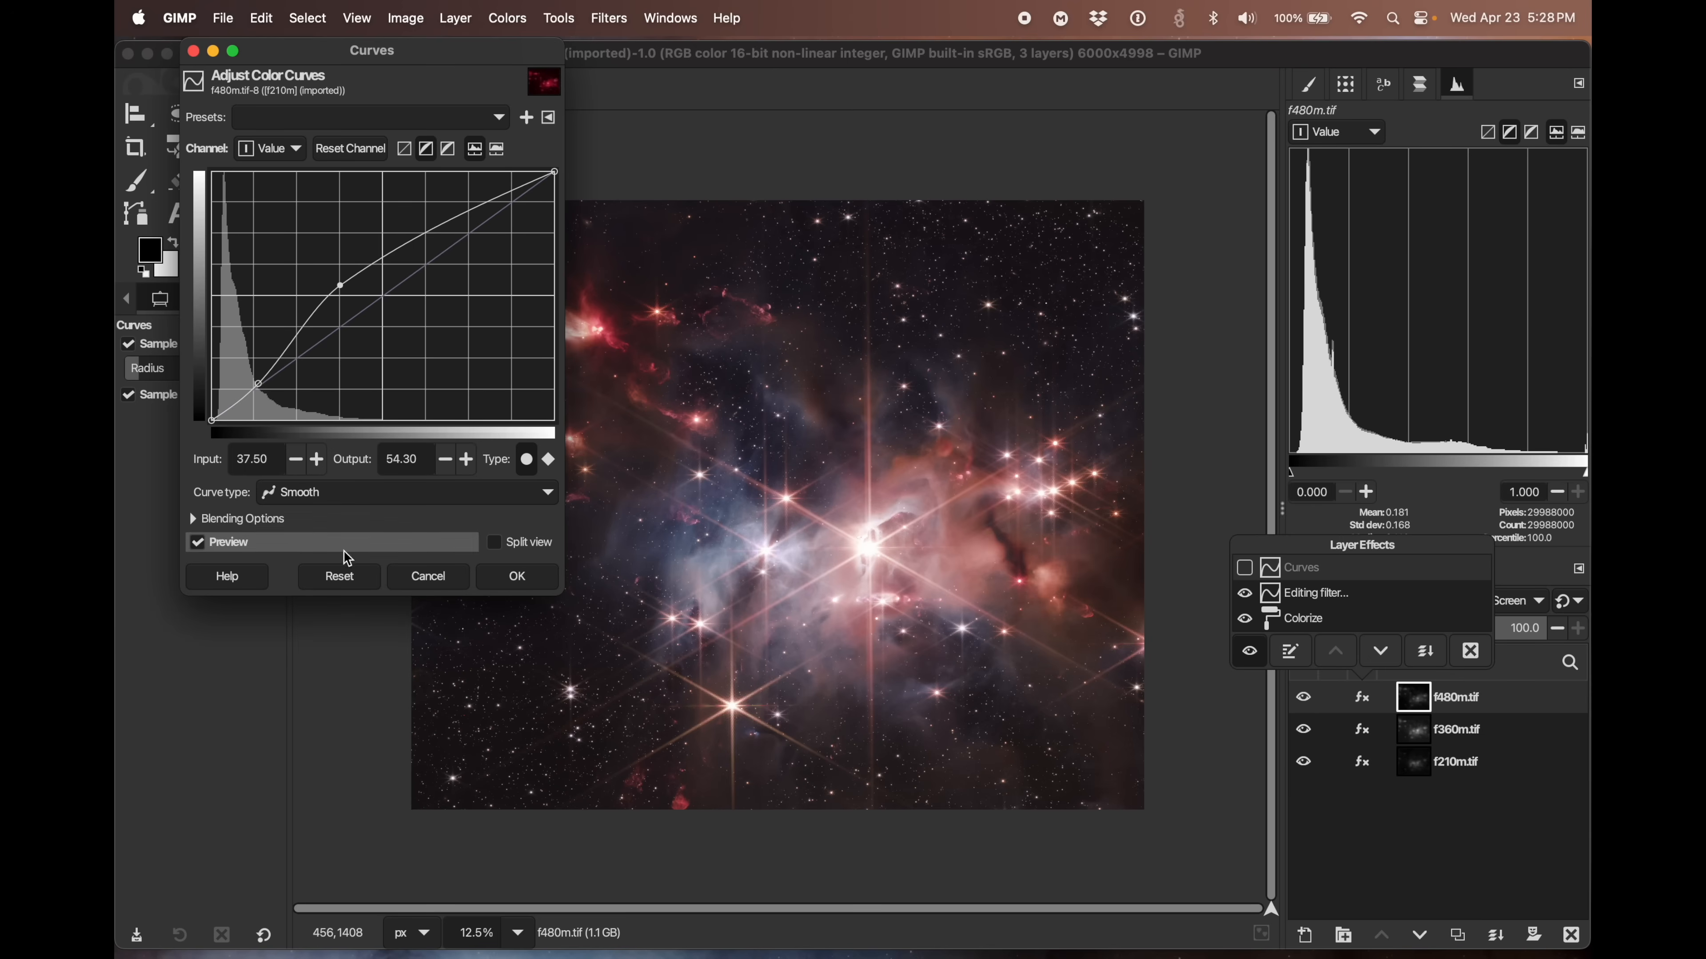
click(494, 586)
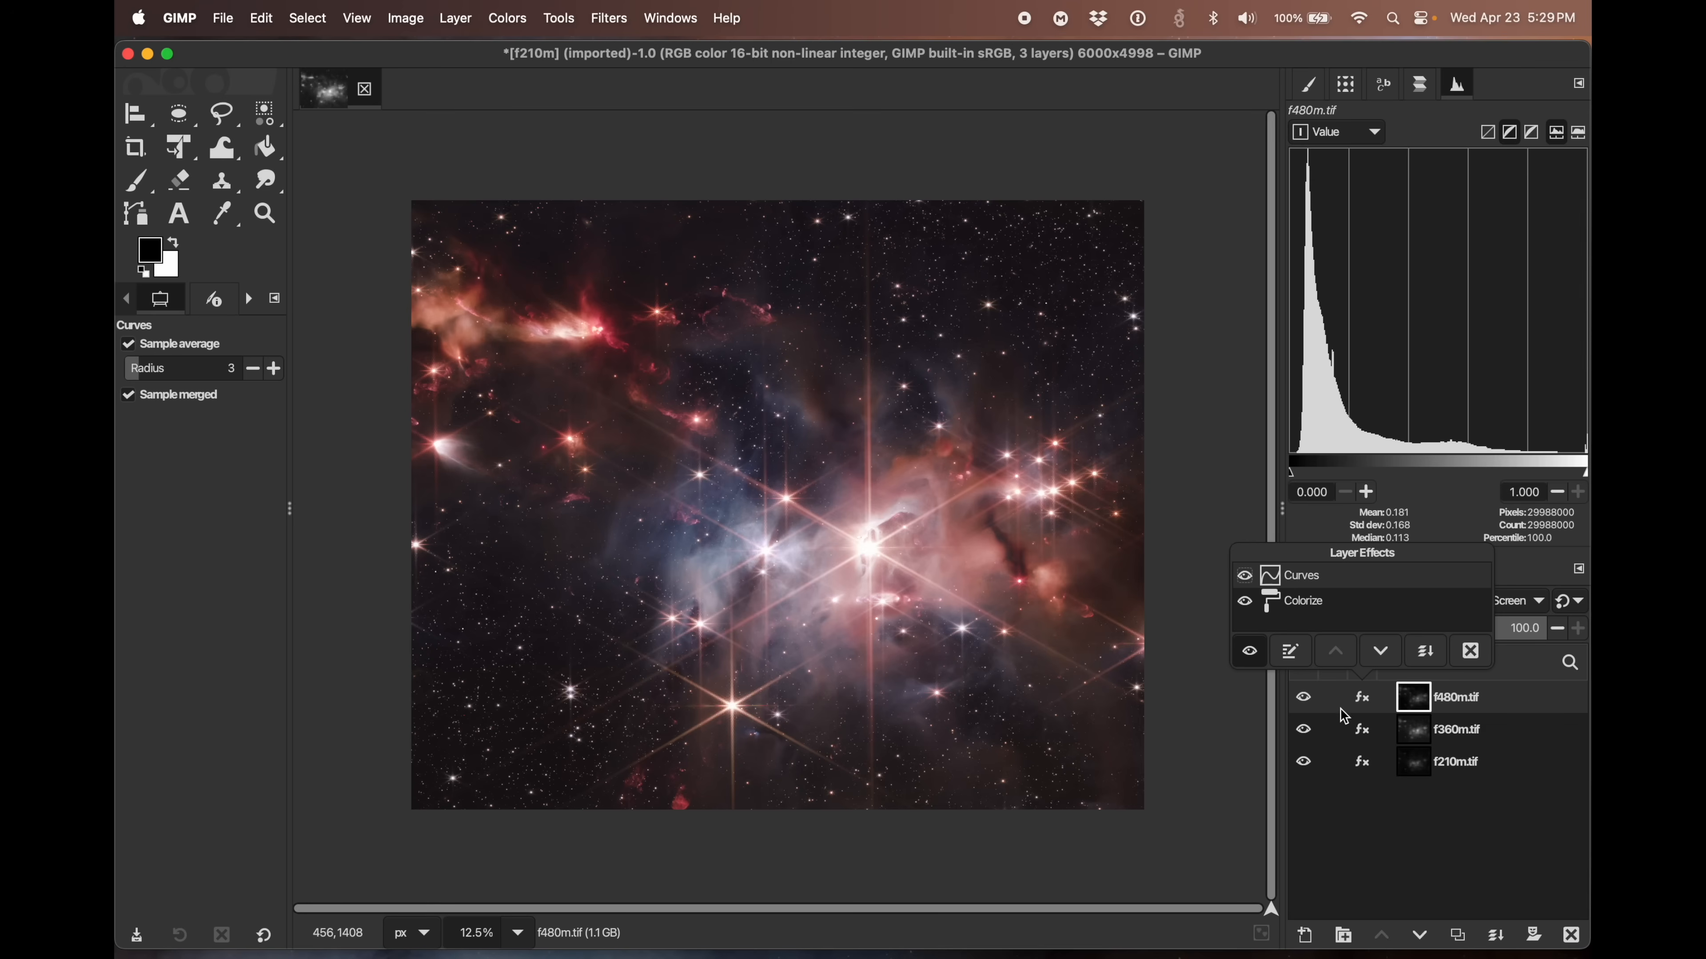
- Check the layer effects on the f360m.tif and f210m.tif layers
click(1363, 733)
click(1364, 733)
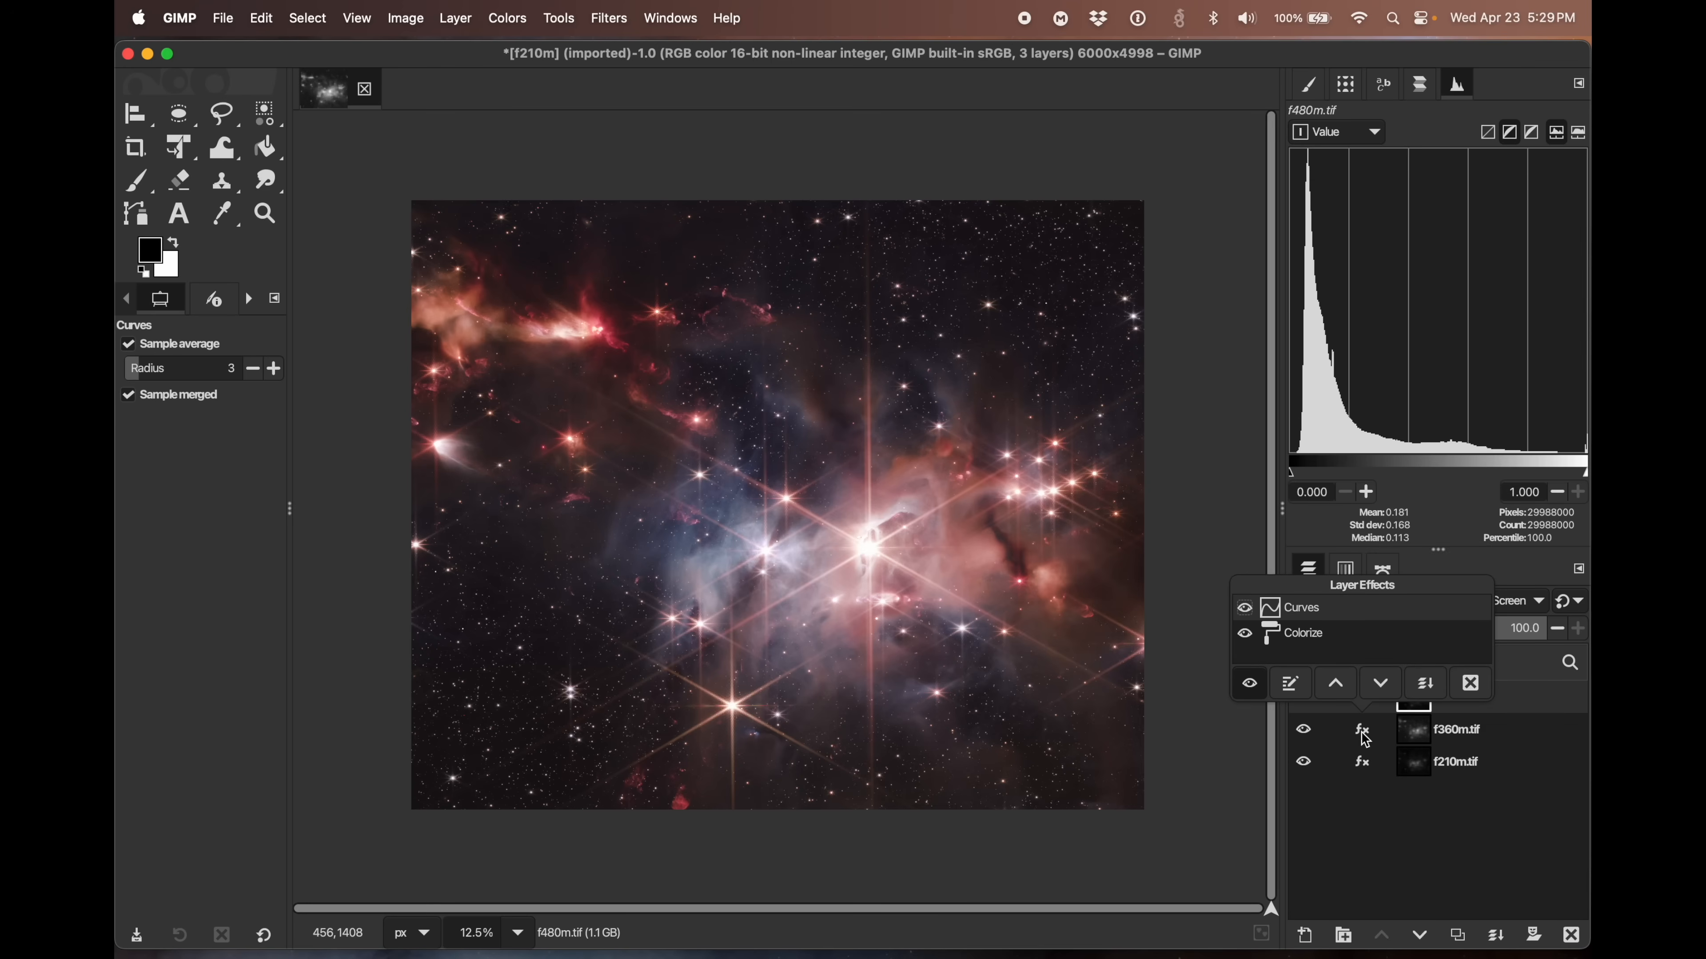
click(1367, 769)
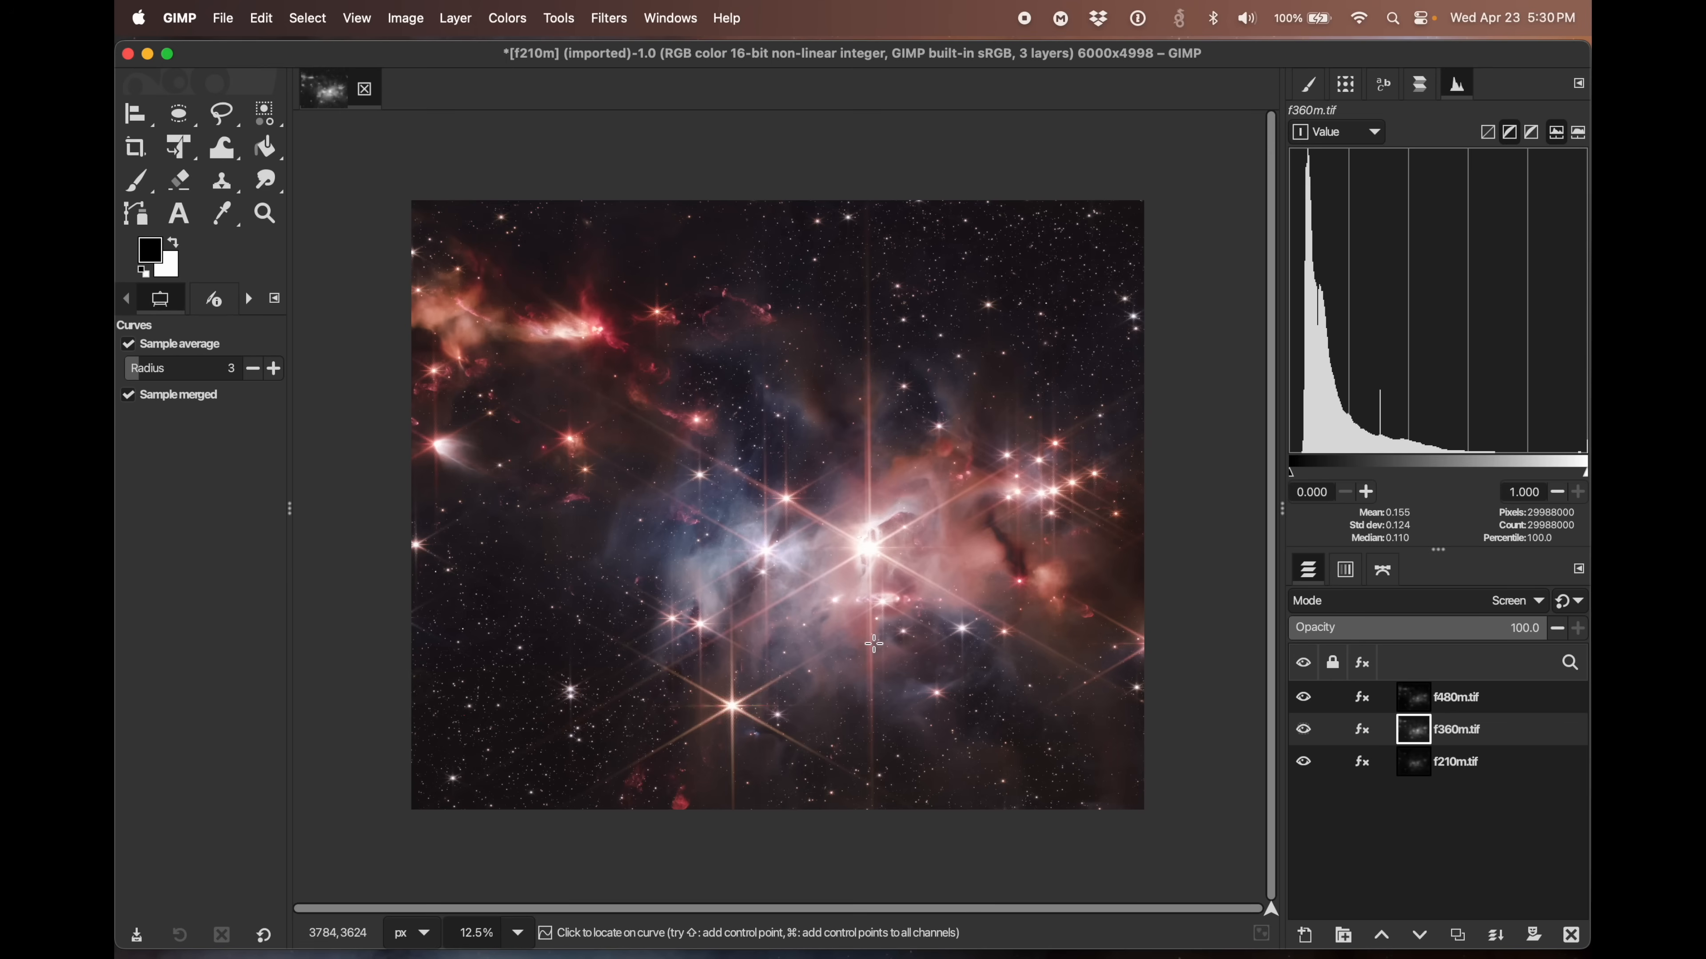
click(1360, 730)
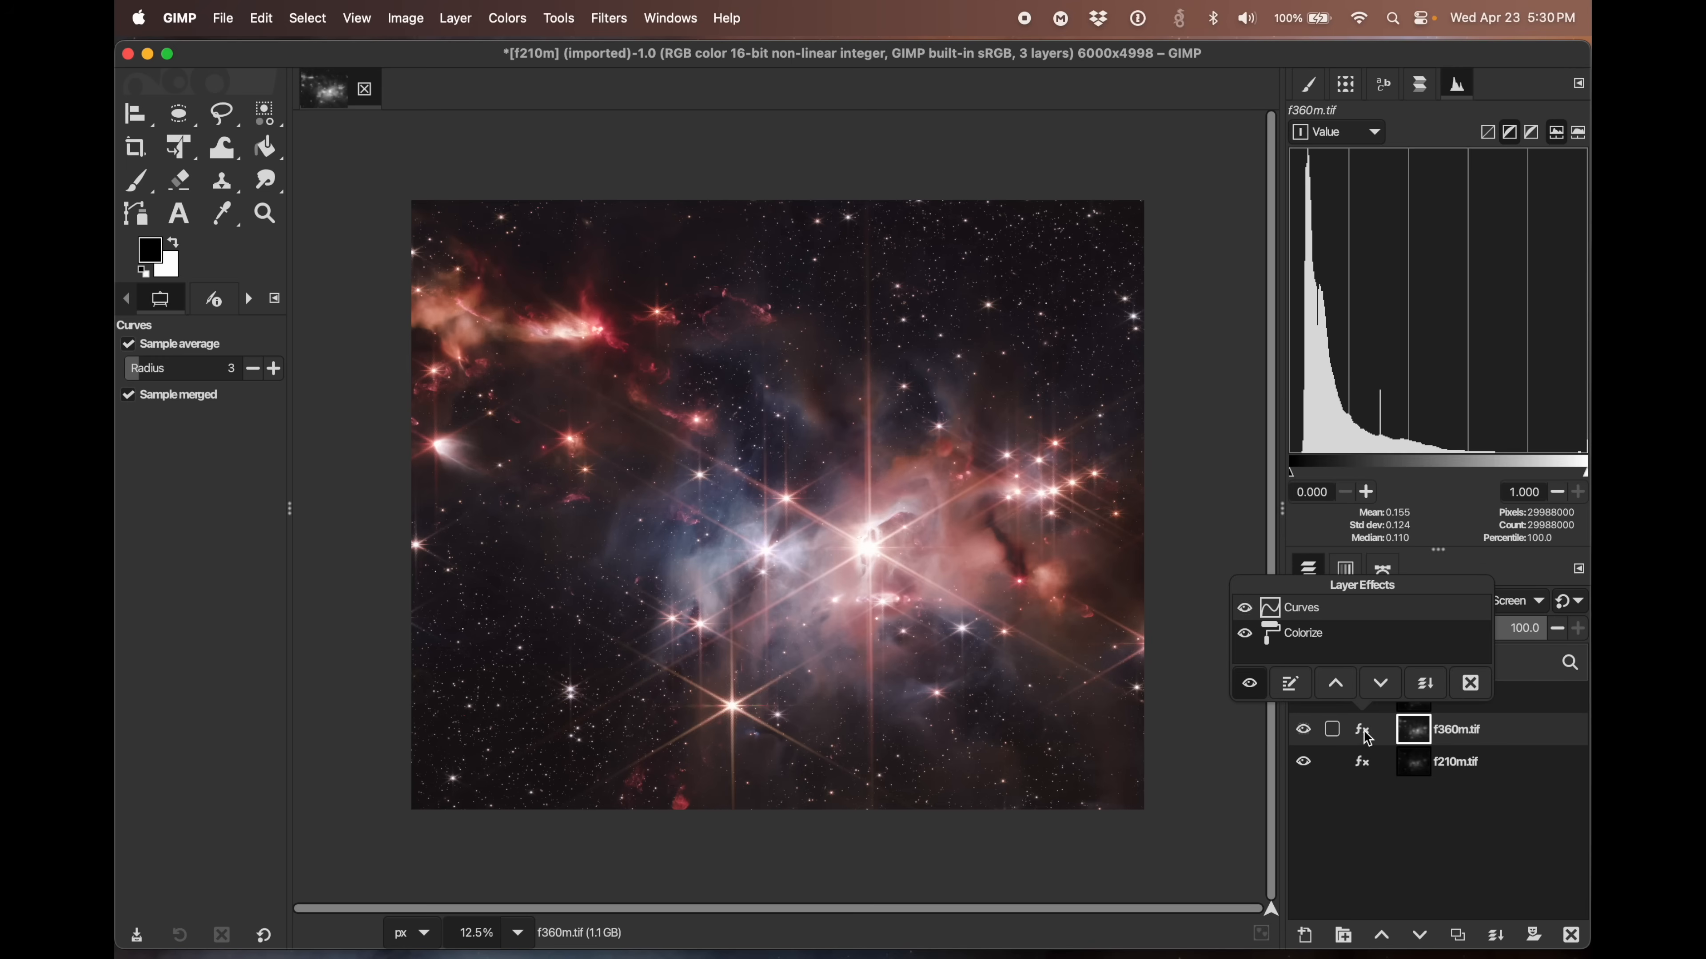
click(1367, 738)
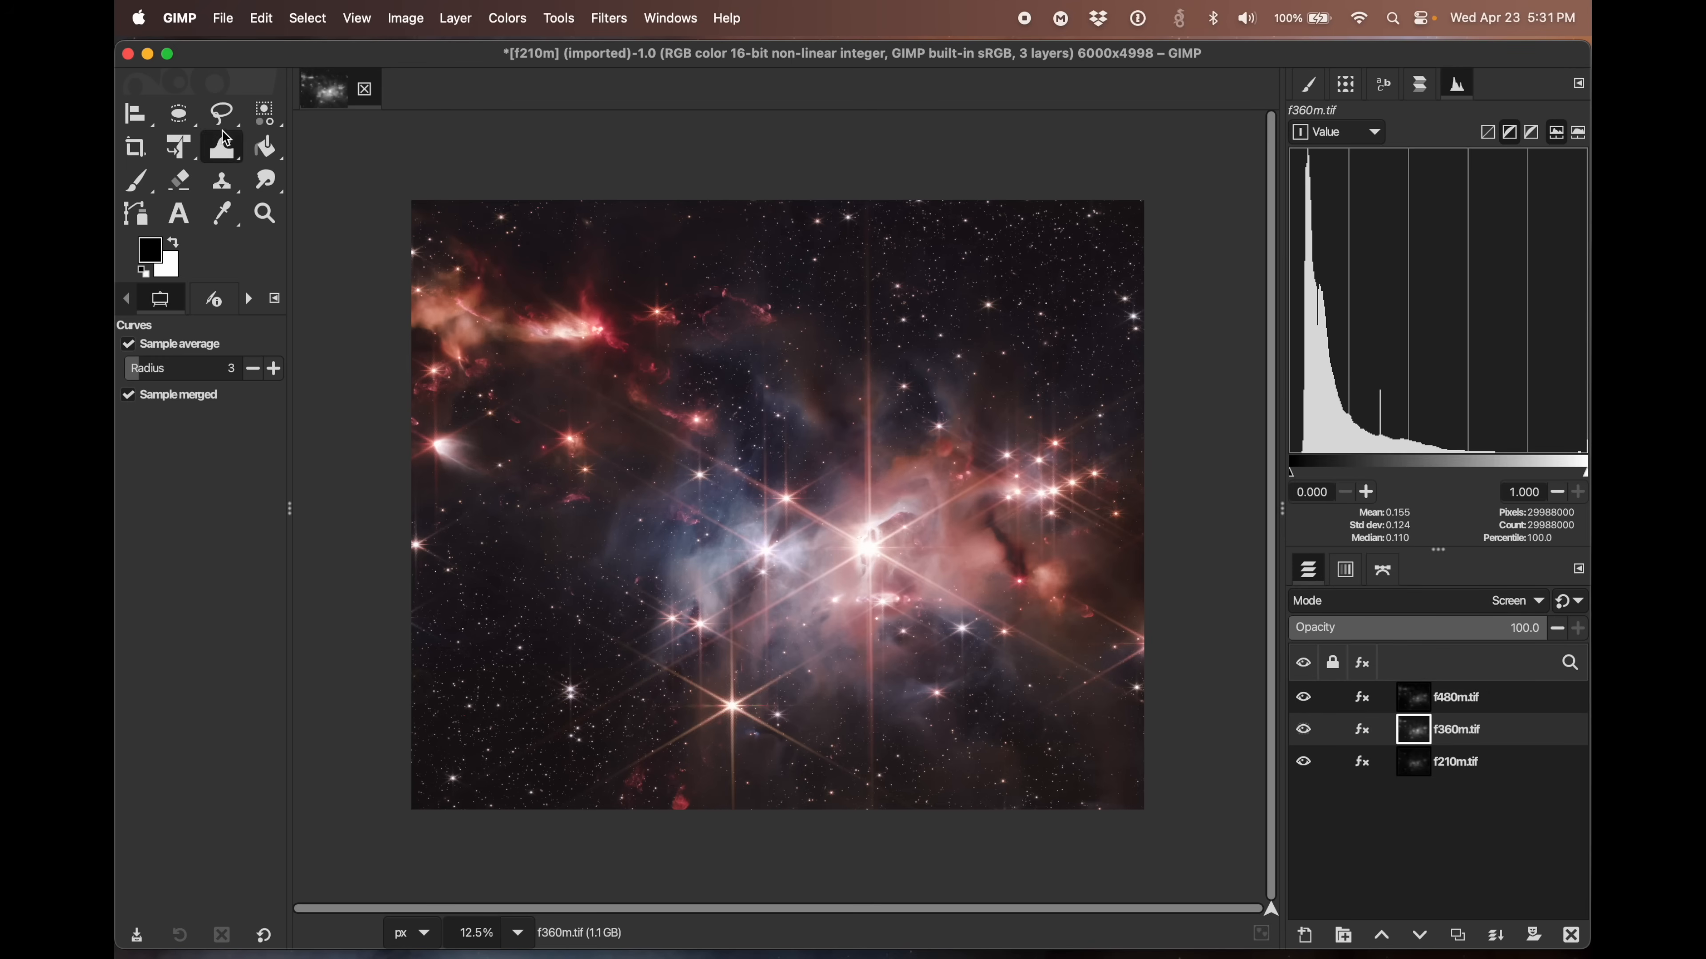
- Outline the bright core around the central star with Free Select and feather the selection by 300 px
click(222, 112)
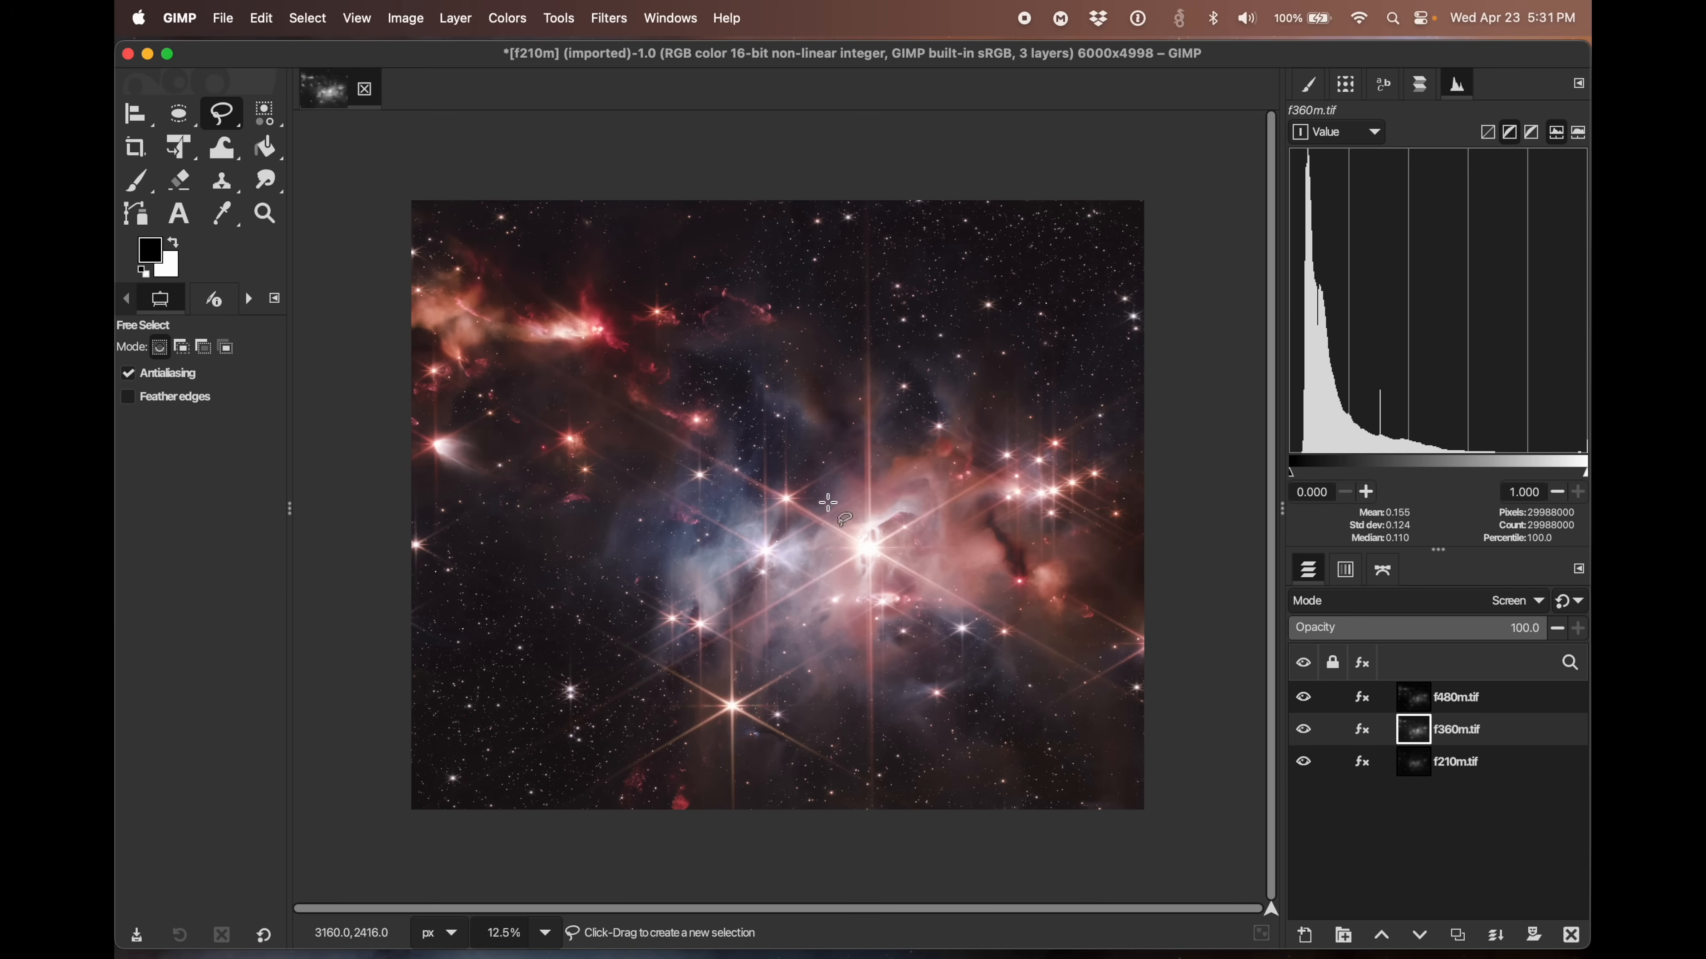
mouse_move(852, 626)
mouse_down()
mouse_move(952, 561)
mouse_move(954, 496)
mouse_move(933, 479)
mouse_move(849, 483)
mouse_move(829, 524)
mouse_move(819, 575)
mouse_move(910, 616)
mouse_up()
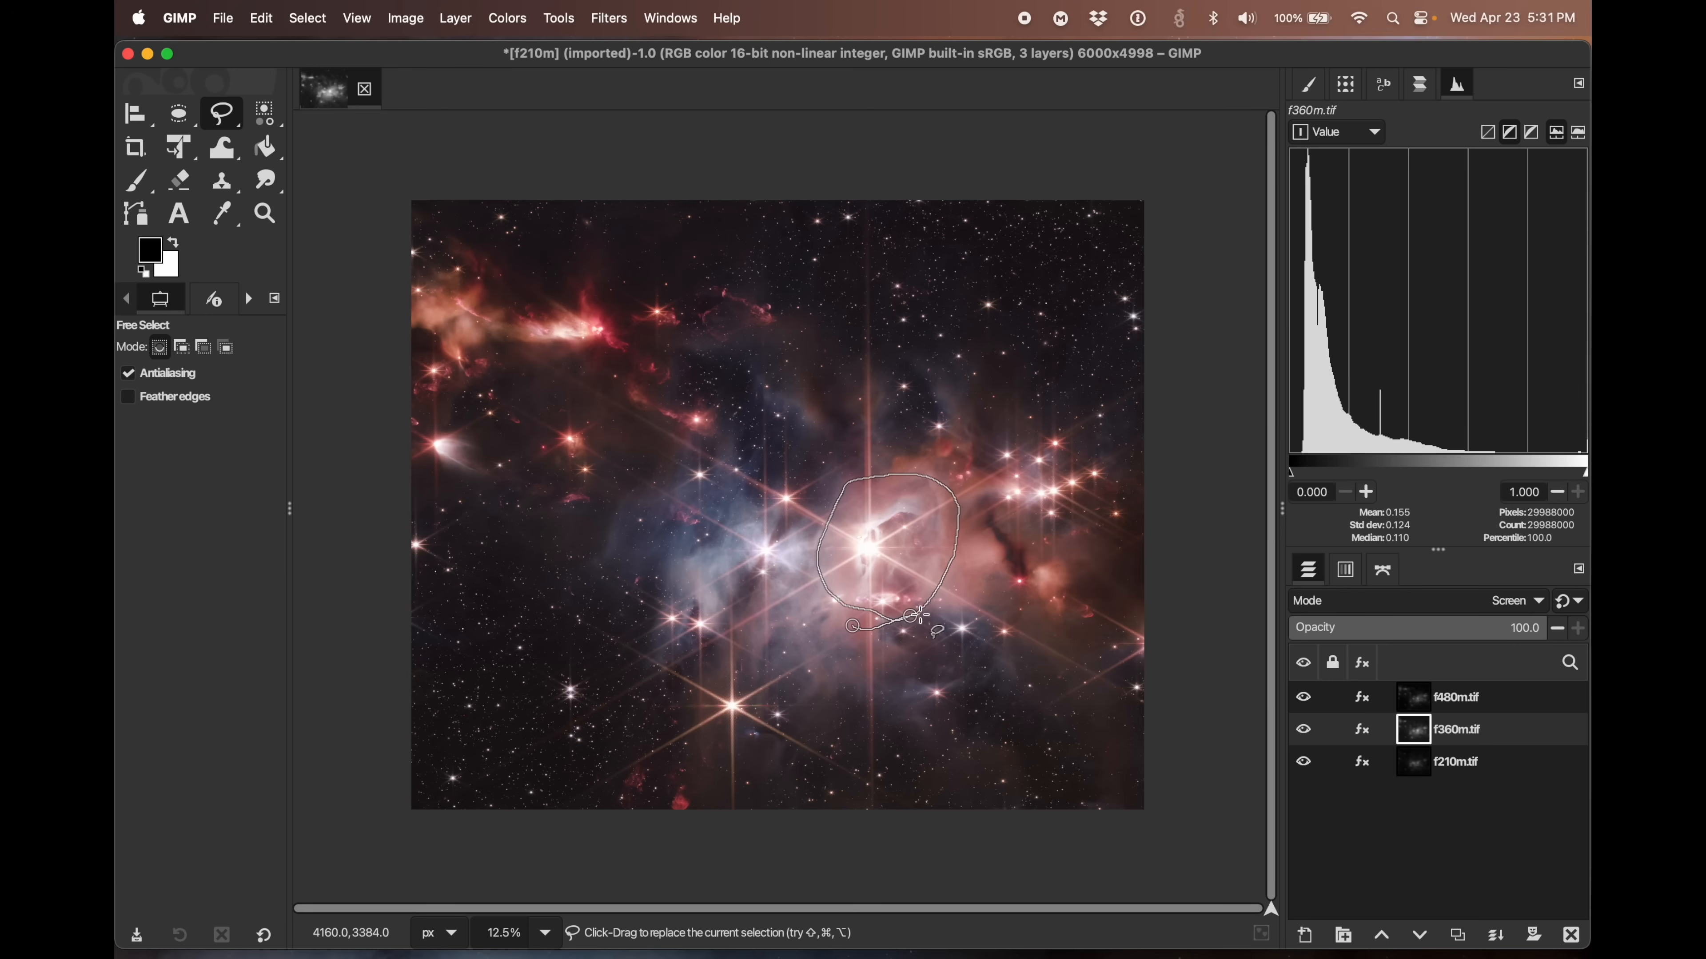
key(Return)
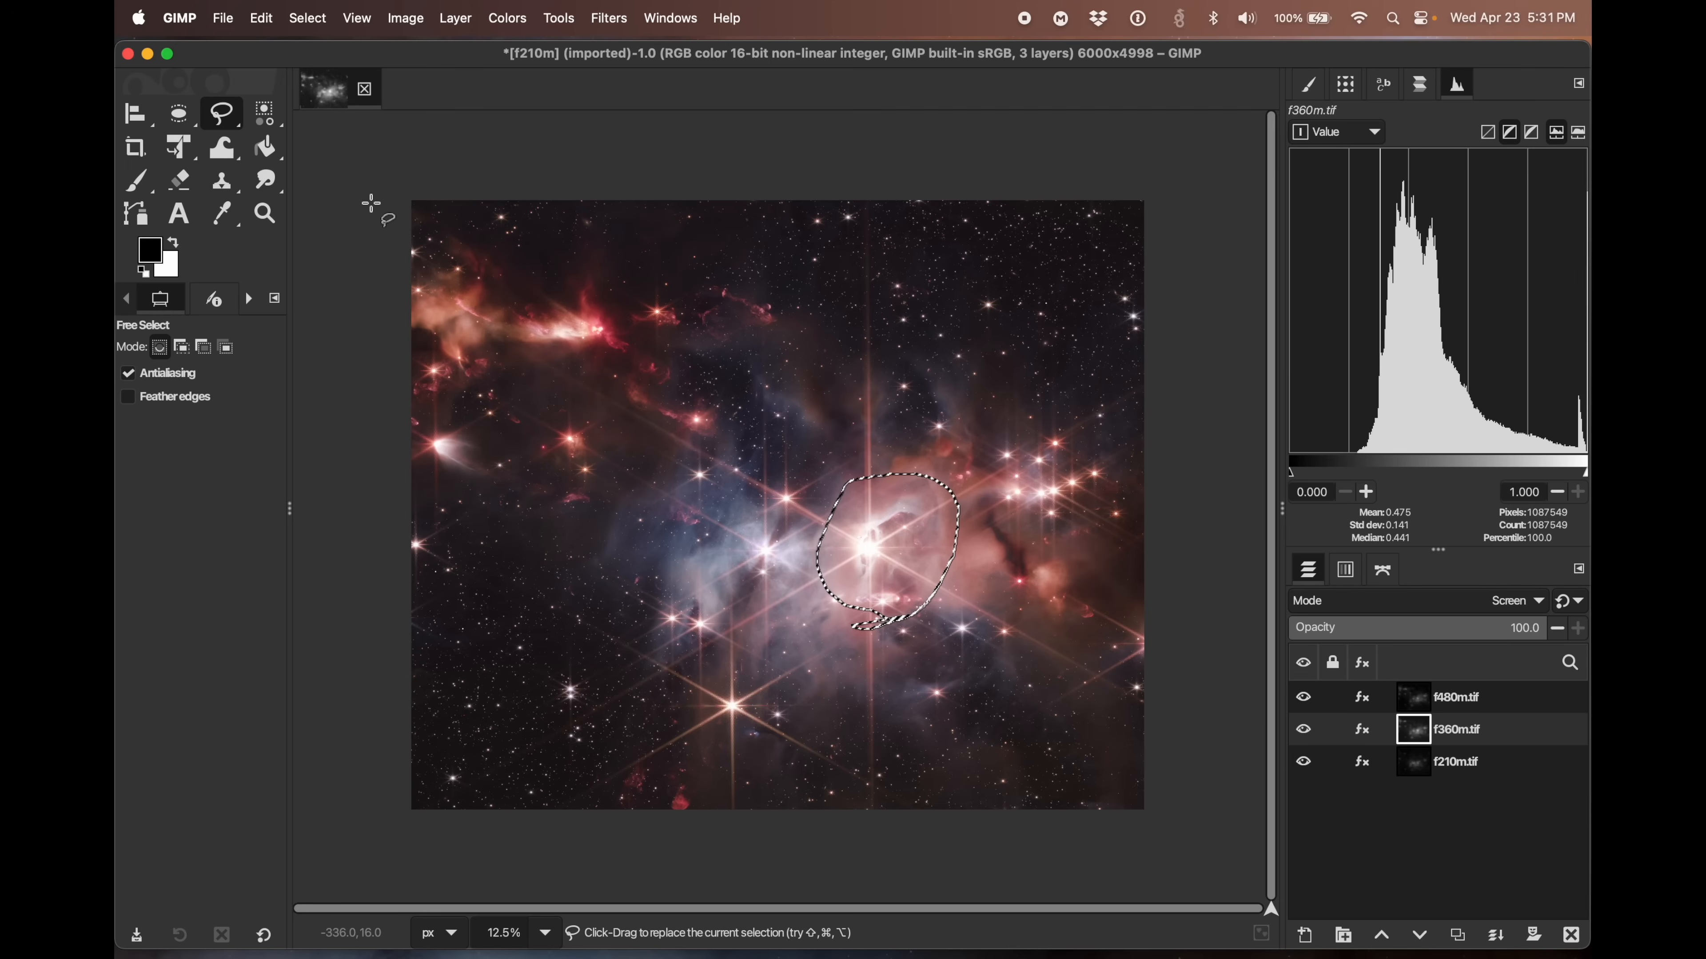
click(315, 11)
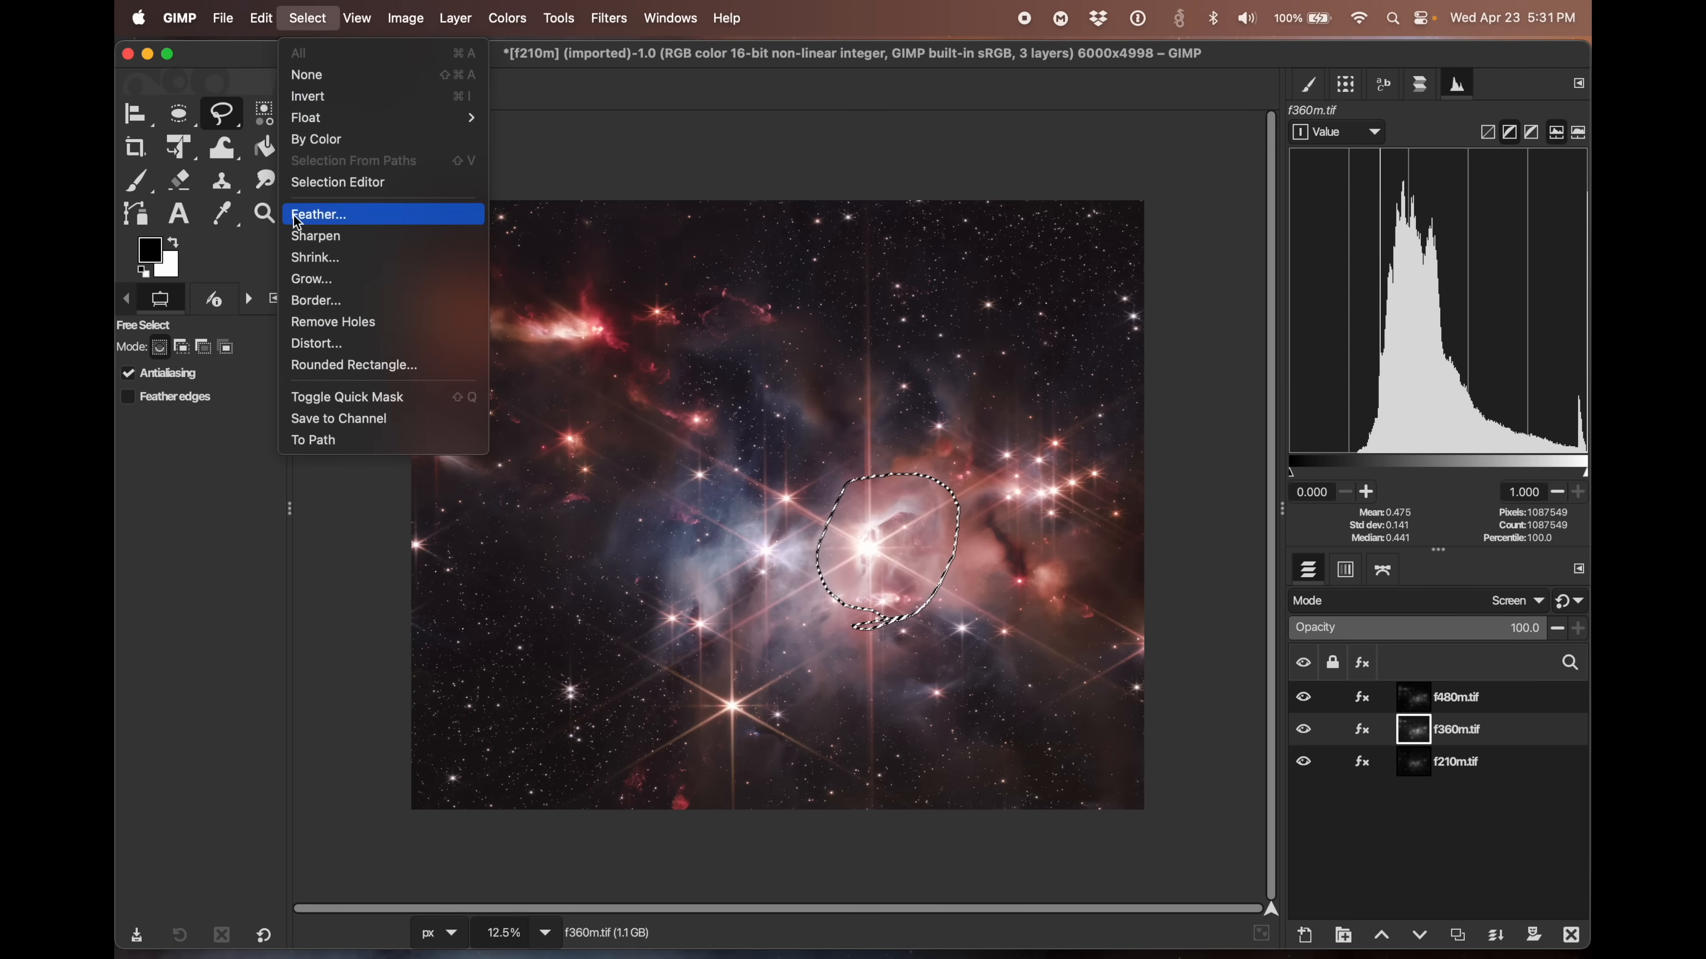
click(311, 221)
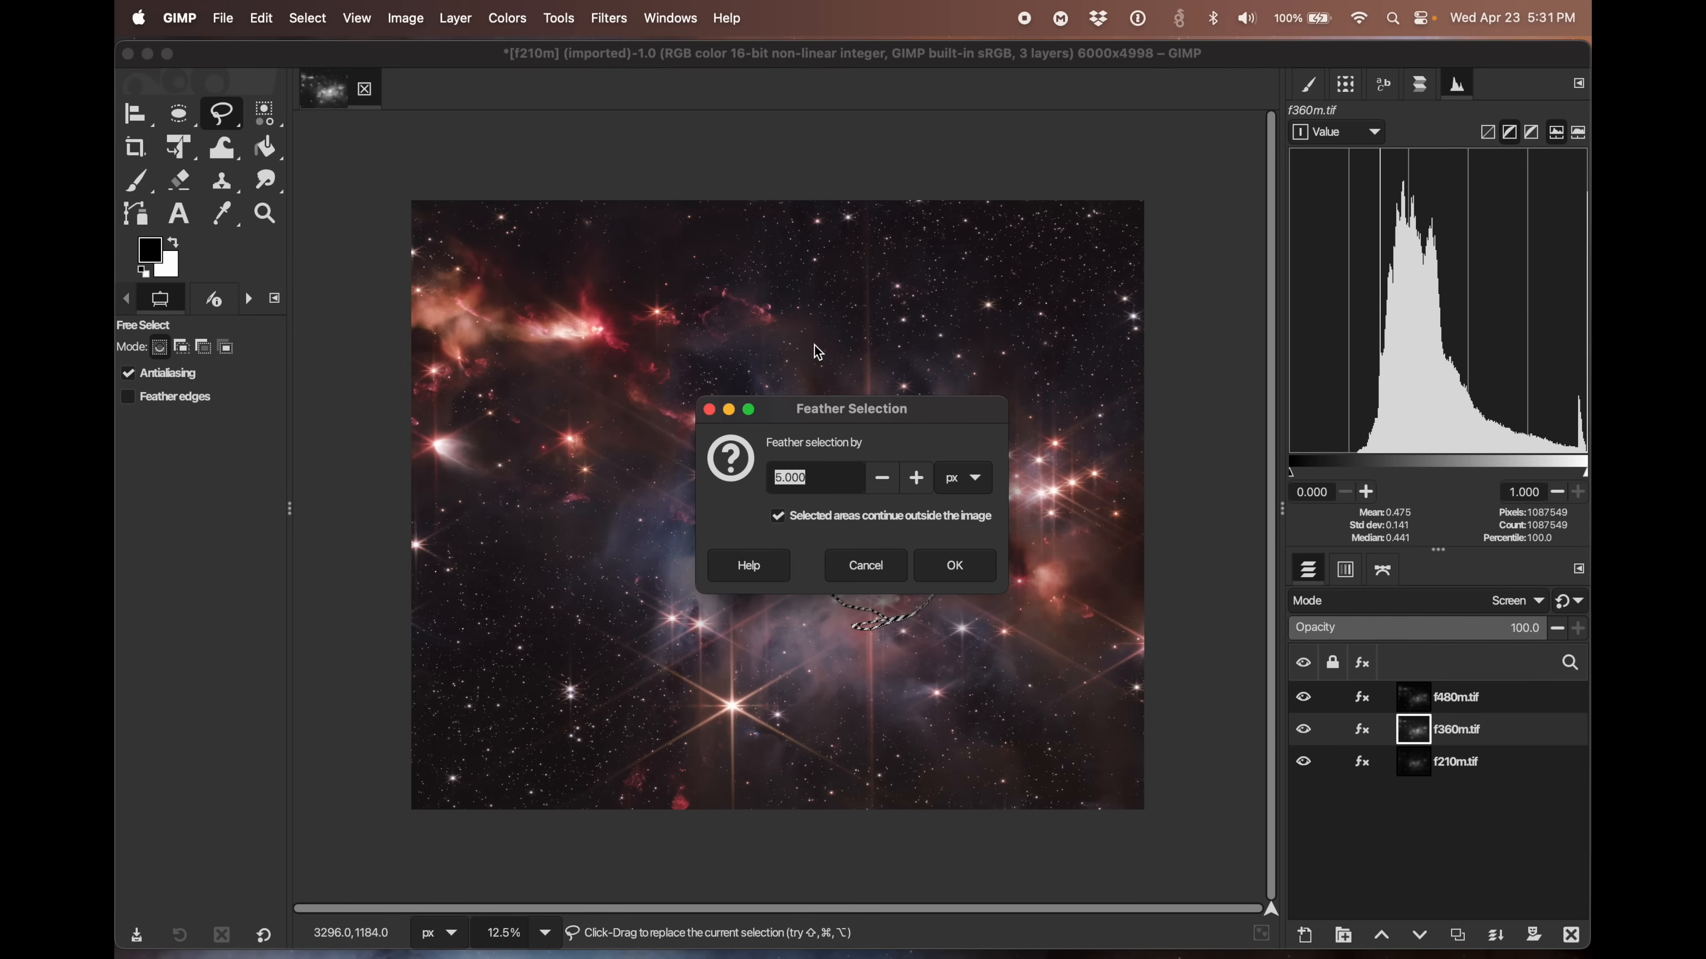
text(300)
click(977, 570)
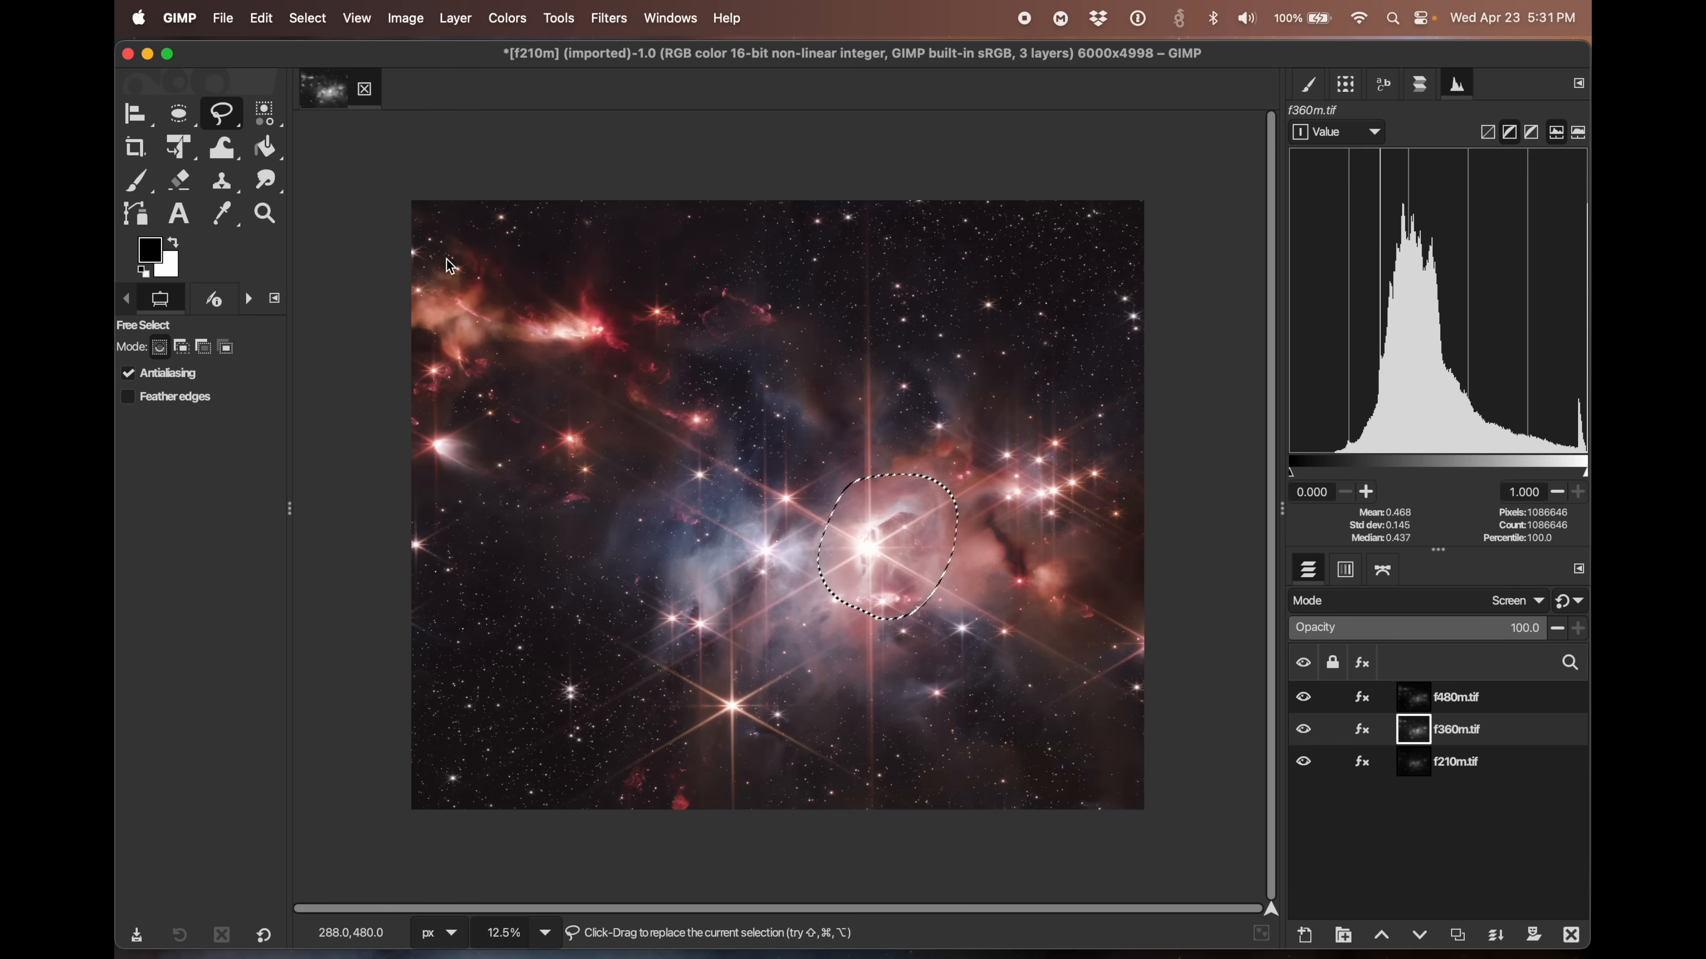
- Show the selection as a Quick Mask and set the Paintbrush to opacity 61, size 913 and hardness 0
click(309, 18)
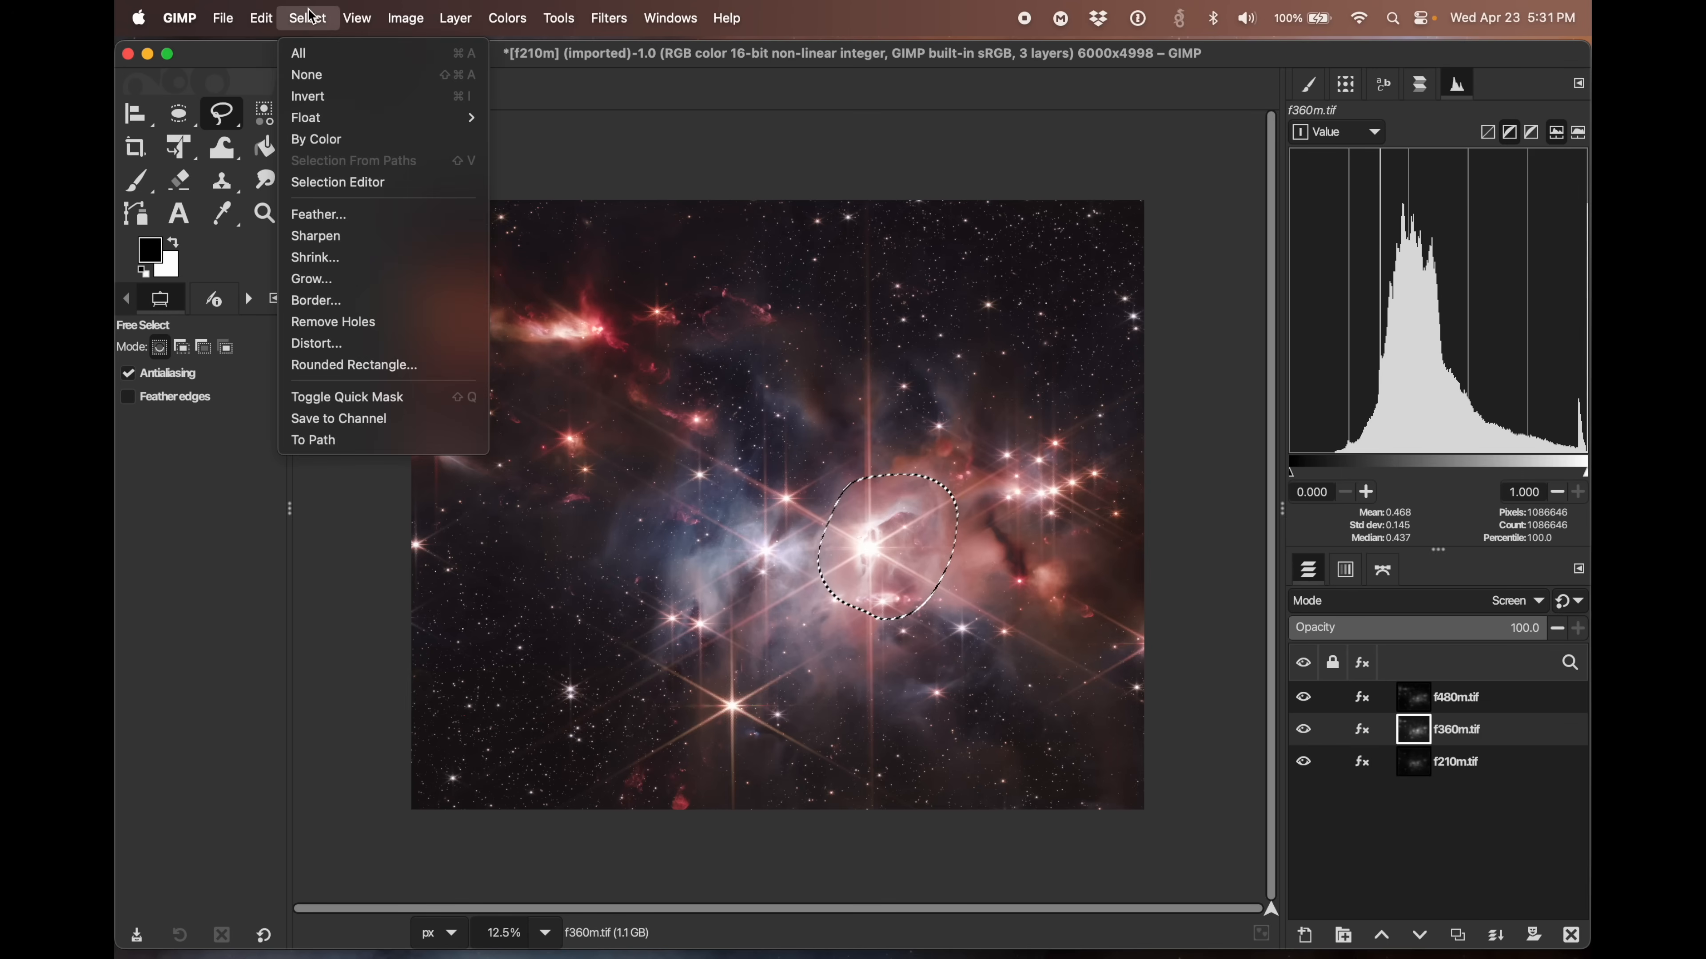
click(349, 402)
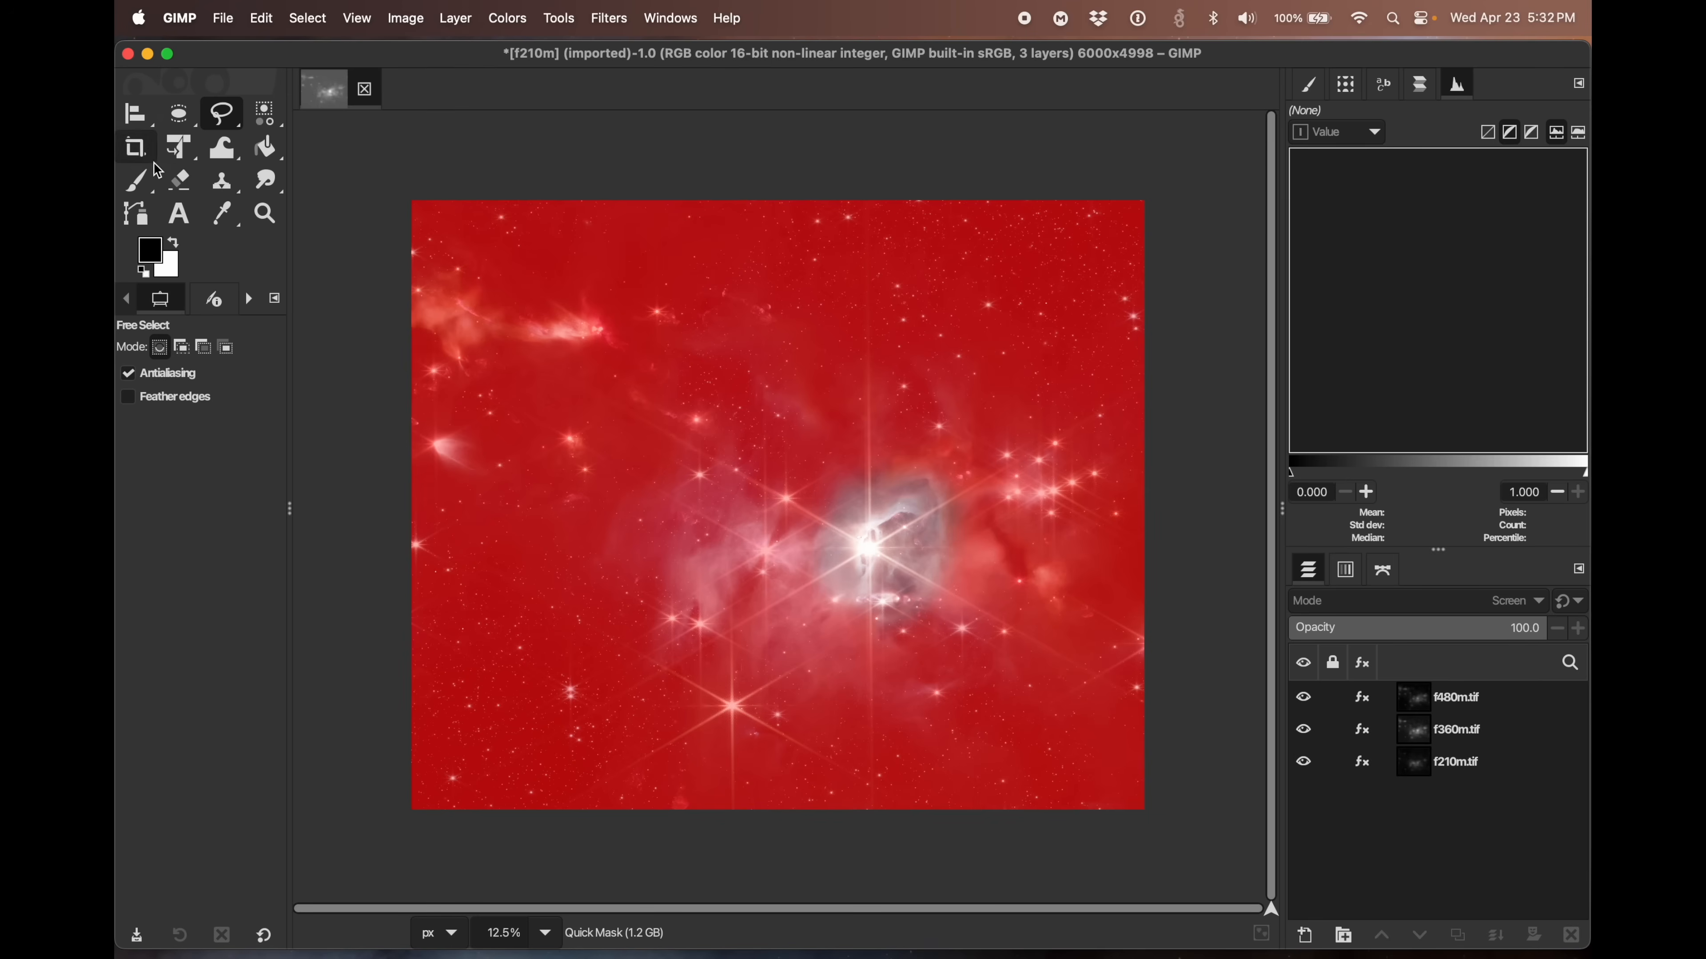
click(141, 180)
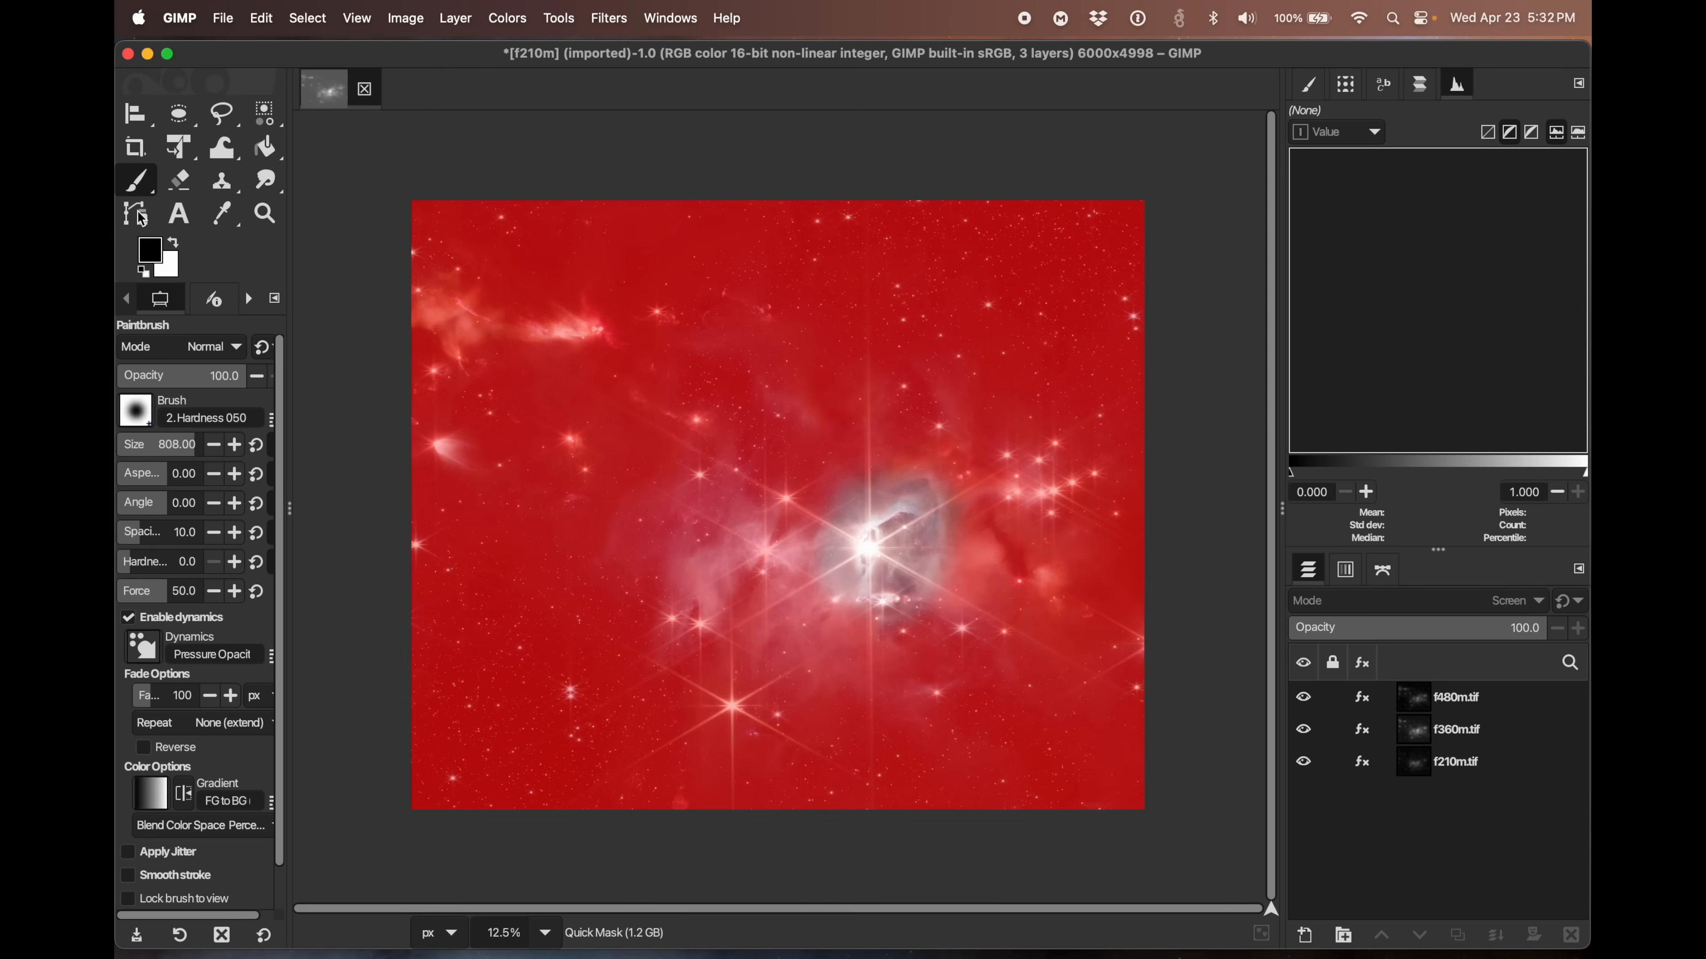
drag(235, 381, 193, 382)
drag(191, 463, 195, 461)
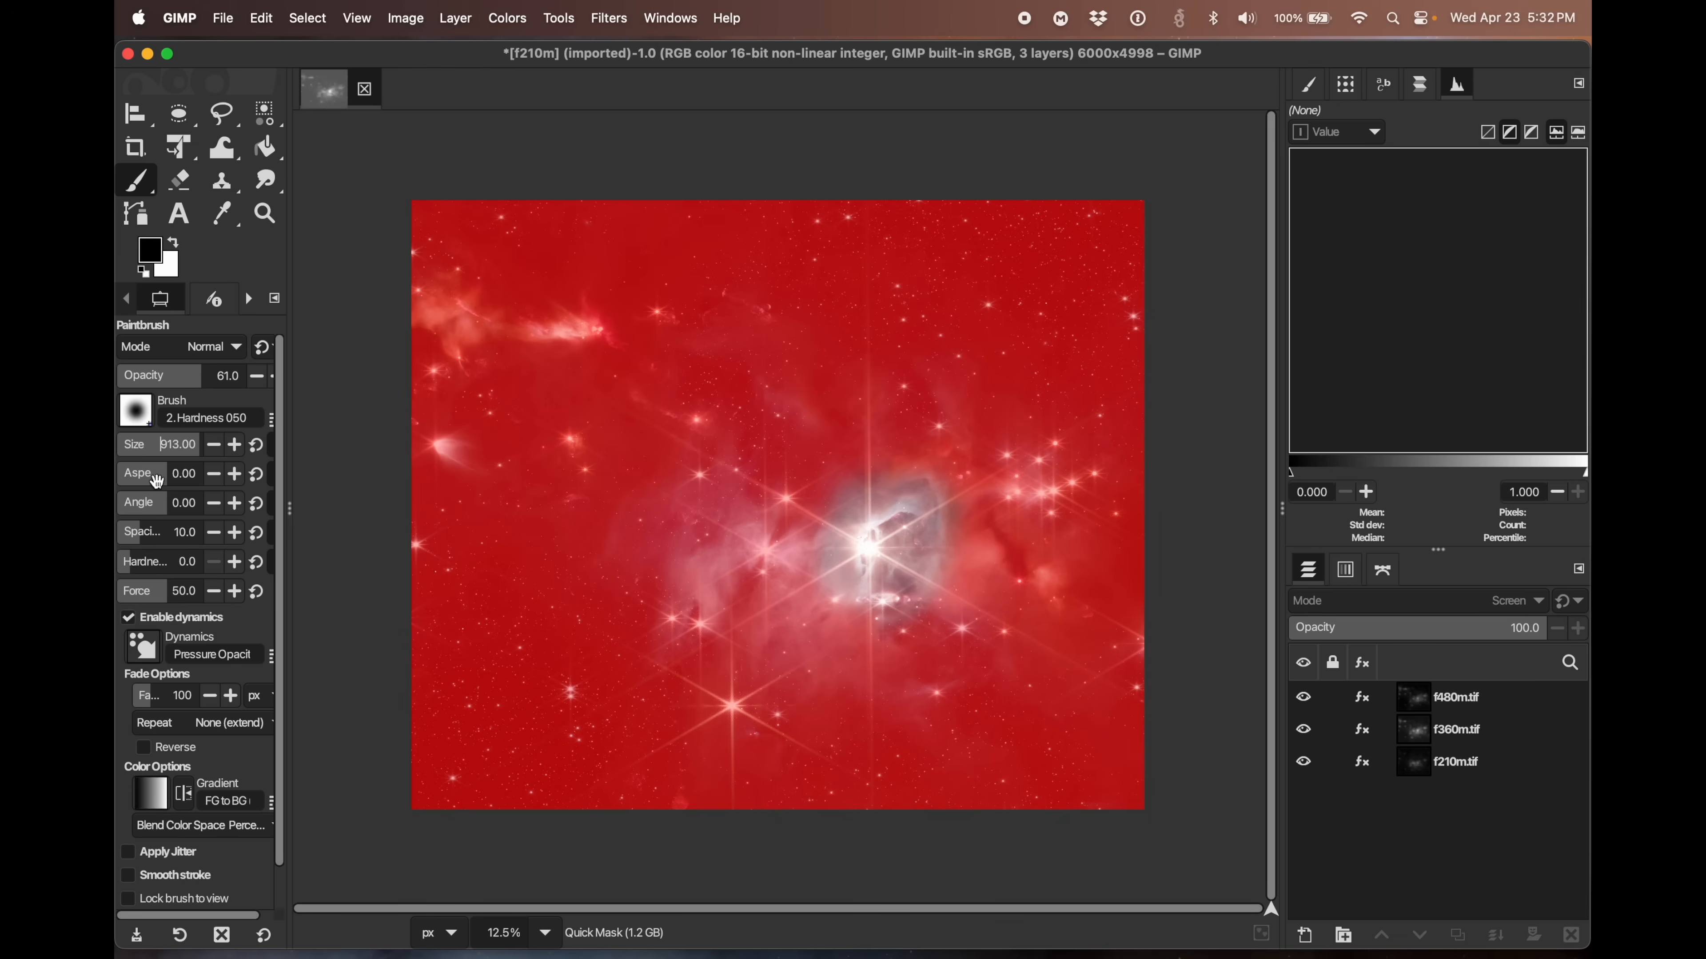
drag(134, 559, 118, 562)
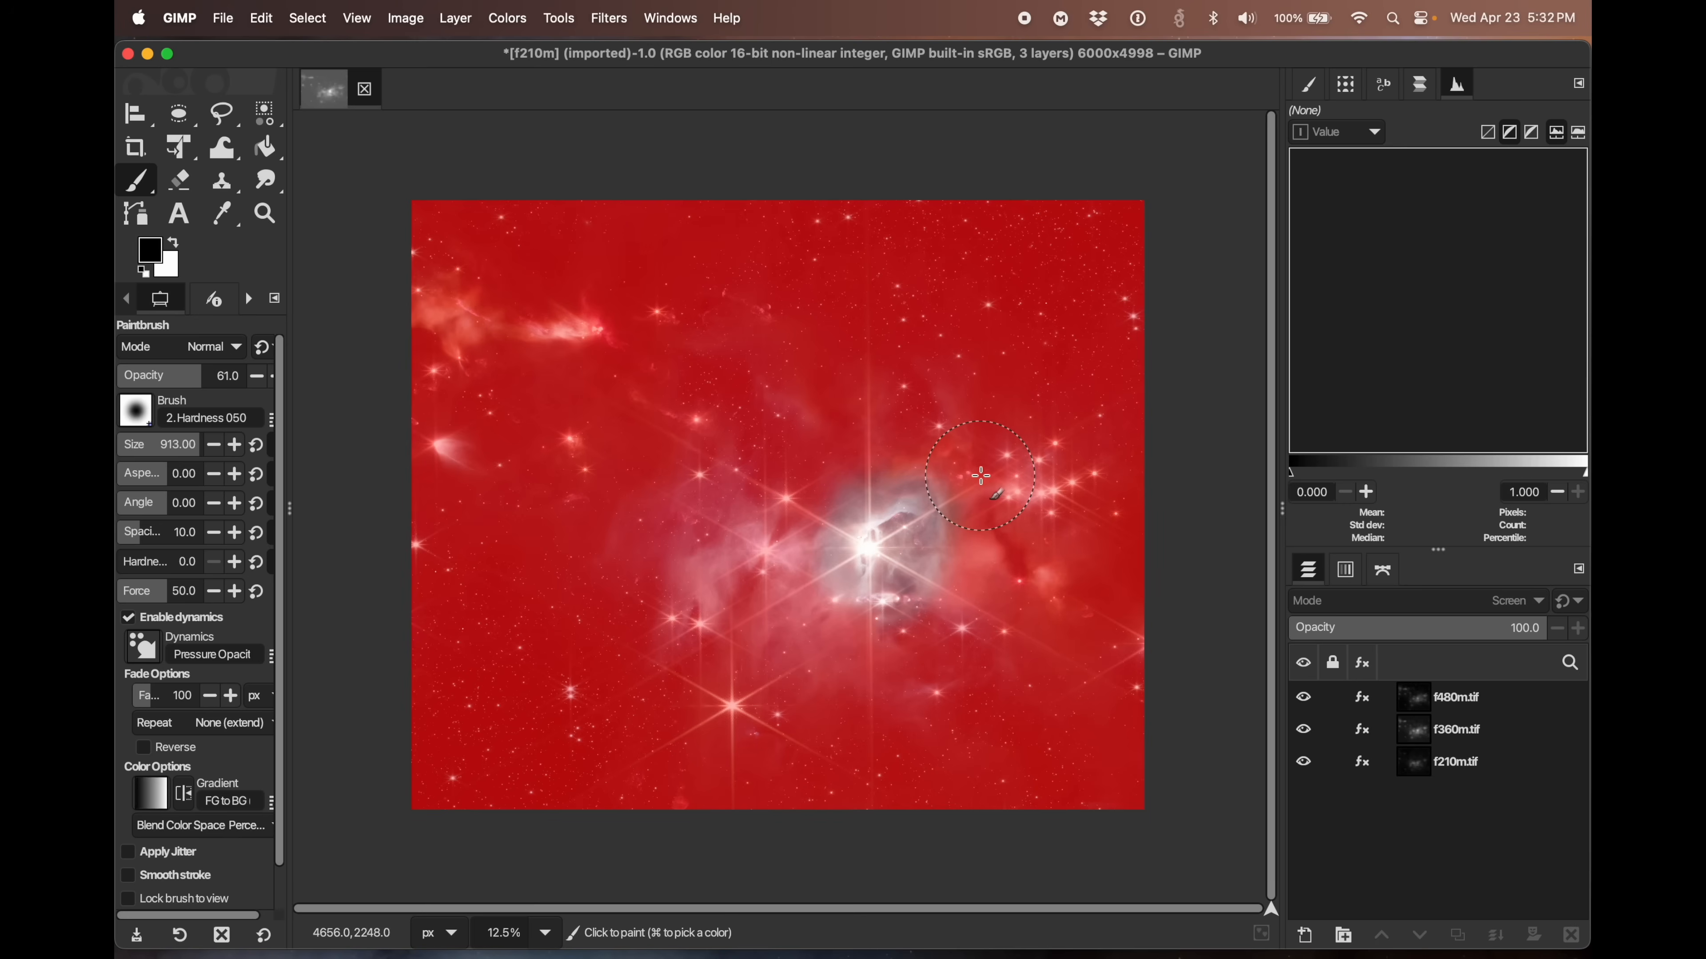
- Paint black along the right and lower edges of the unmasked core to trim it, and convert the Quick Mask back to a selection
mouse_move(978, 522)
mouse_down()
mouse_move(951, 489)
mouse_move(962, 552)
mouse_move(928, 628)
mouse_move(883, 624)
mouse_move(894, 610)
mouse_move(866, 645)
mouse_move(812, 635)
mouse_up()
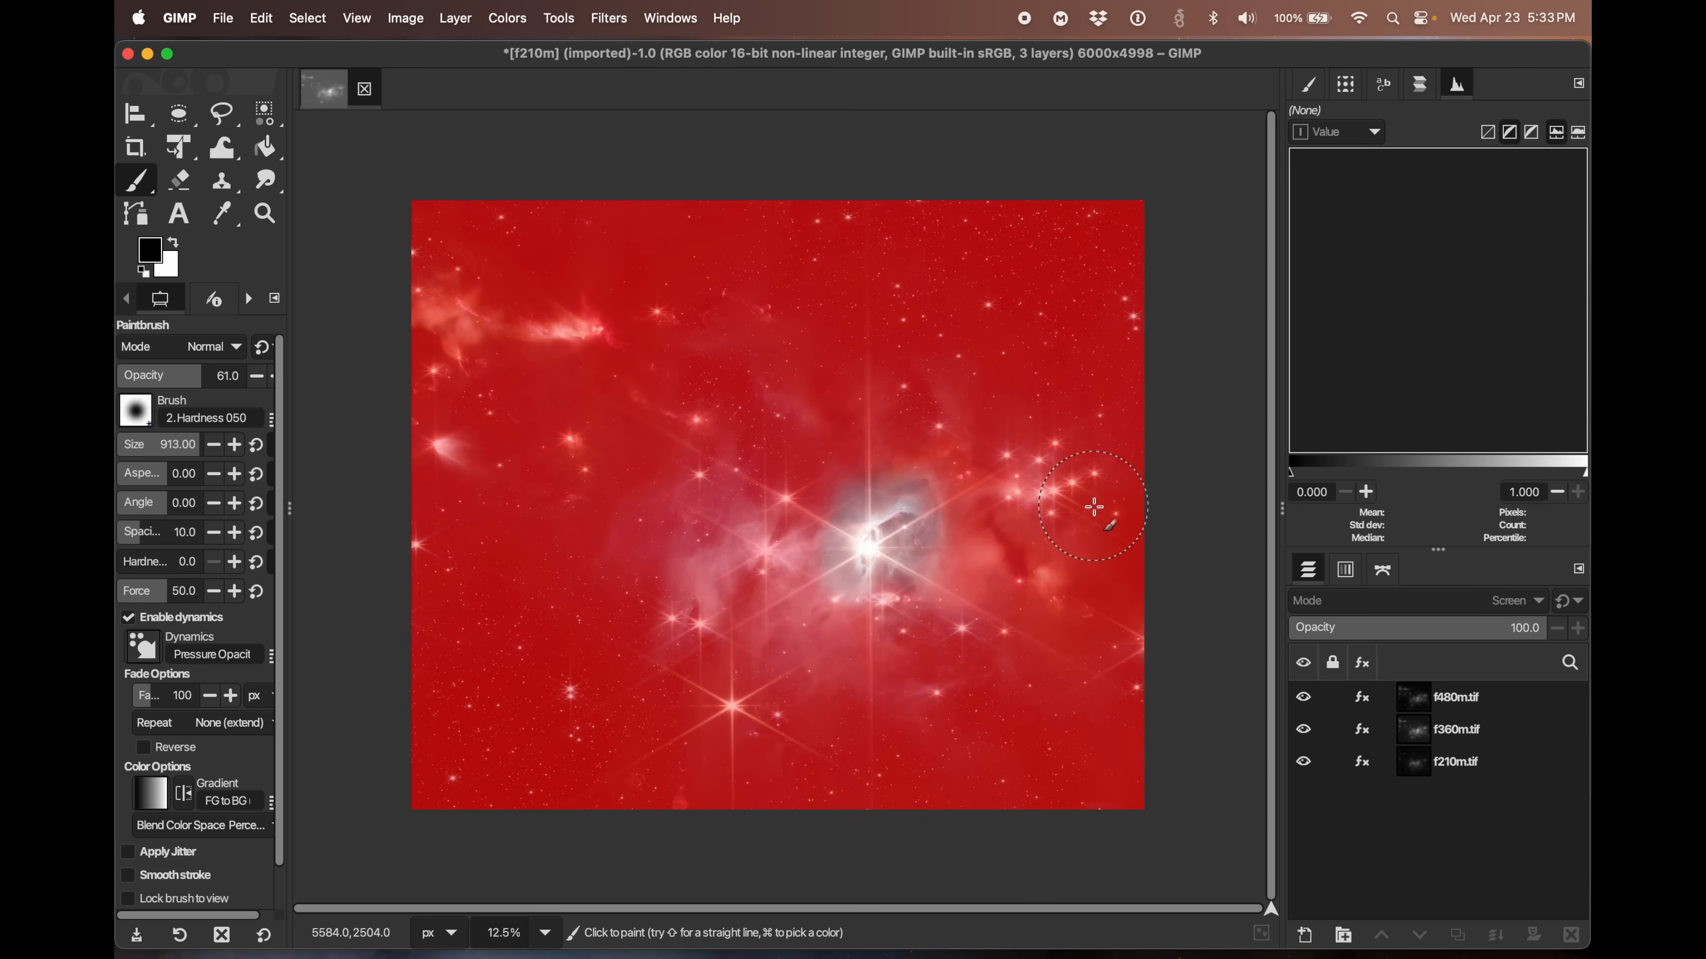
click(317, 30)
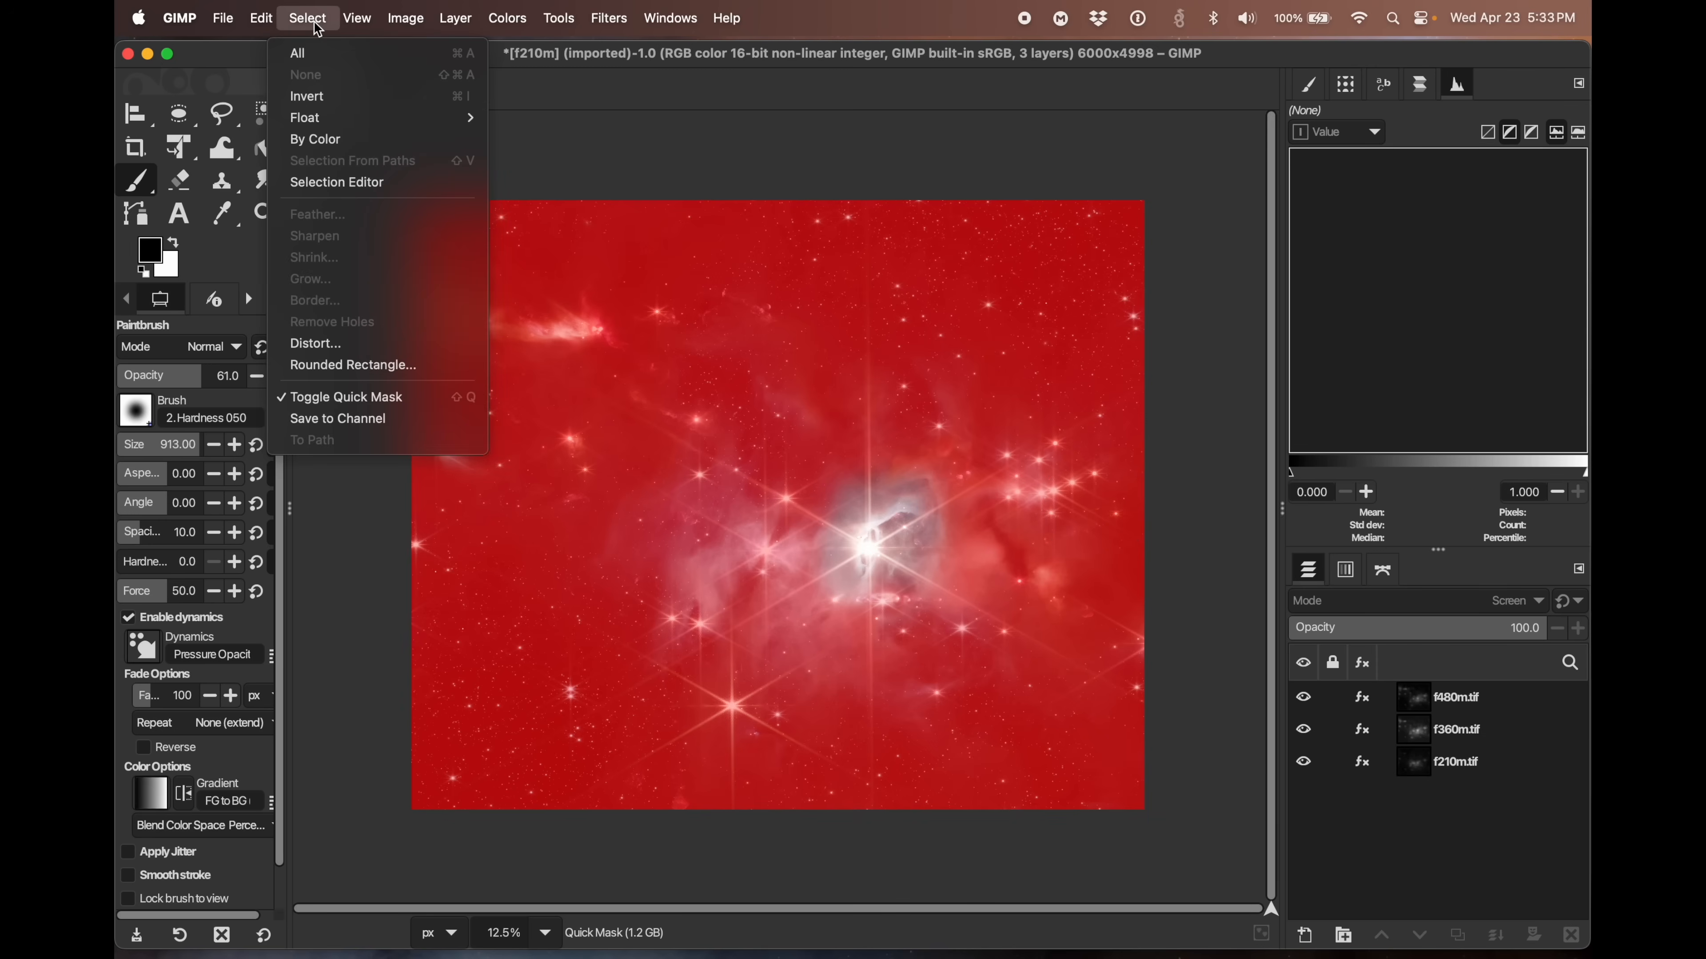
click(359, 402)
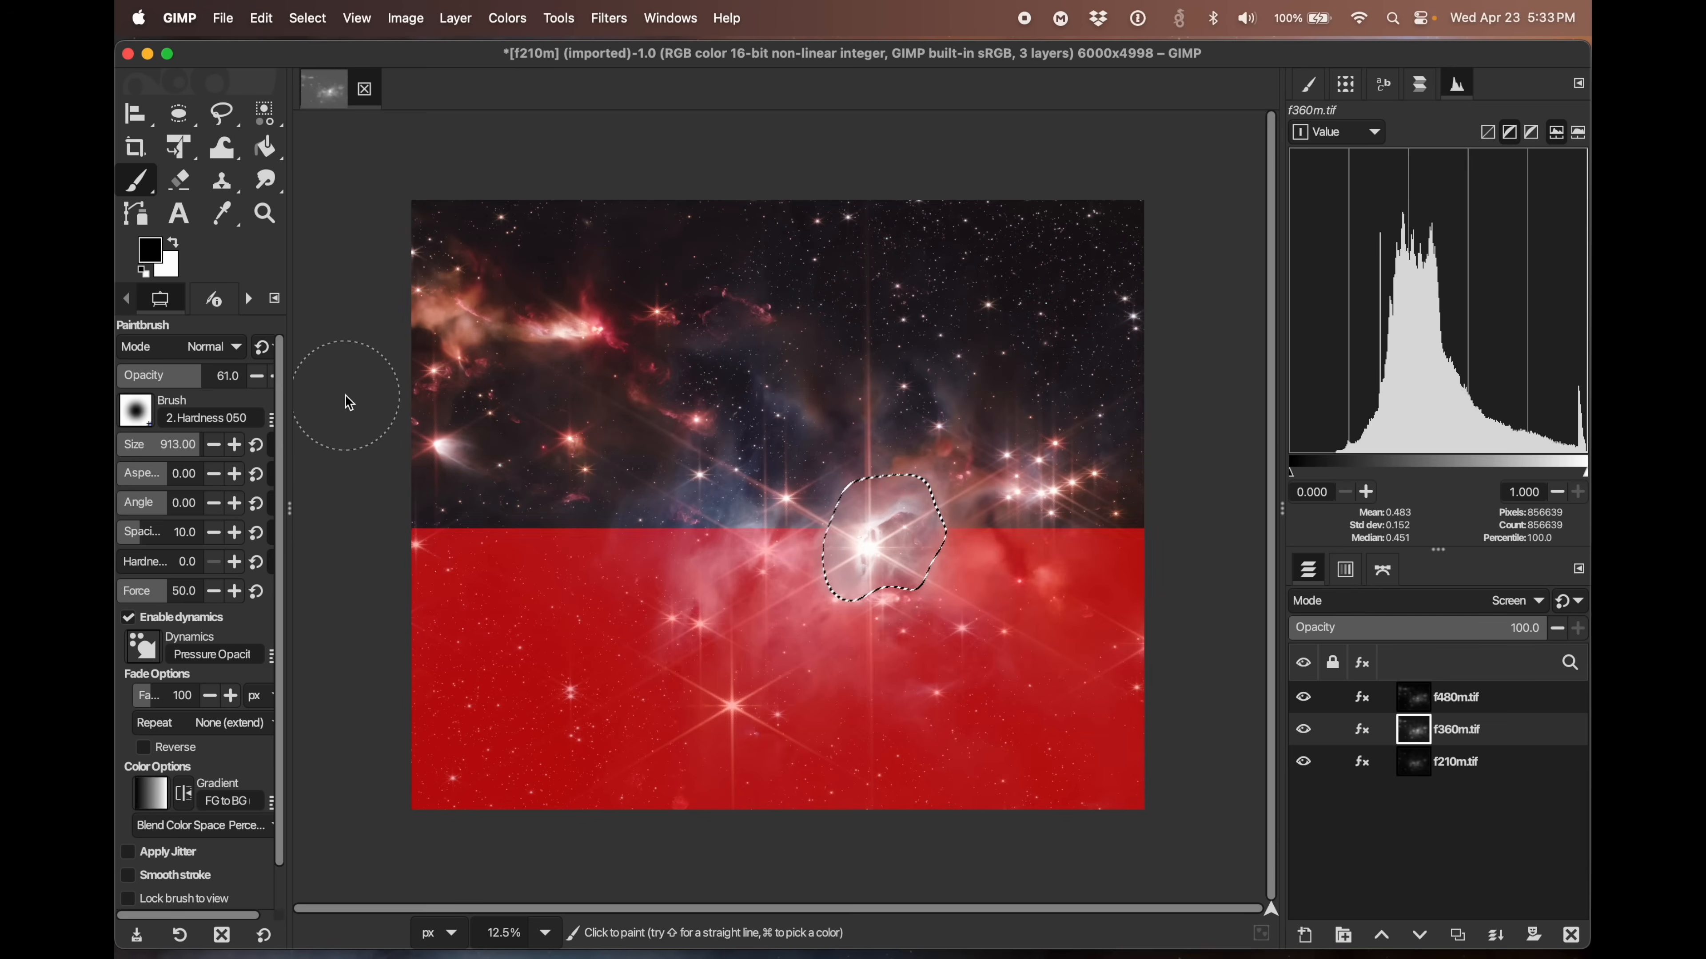
key(shift+o)
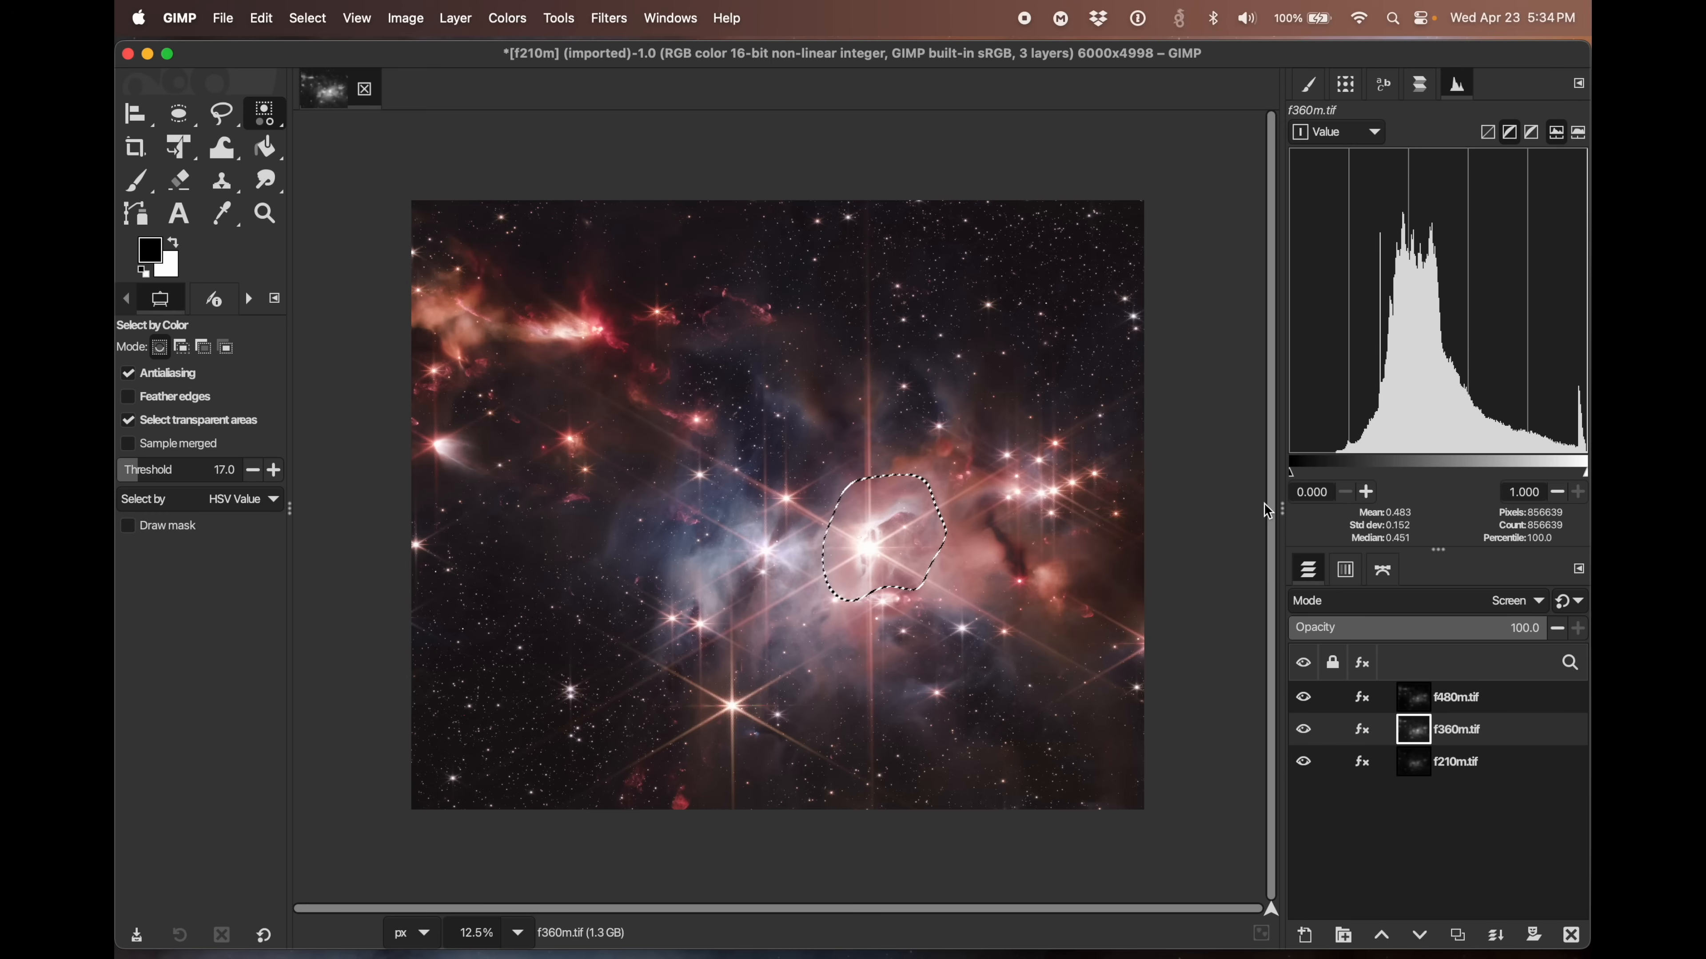
- Apply Curves to the selected core on f360m.tif, with points at about input 21.88, output 18.36 and input 36.08, output 33.98
click(510, 30)
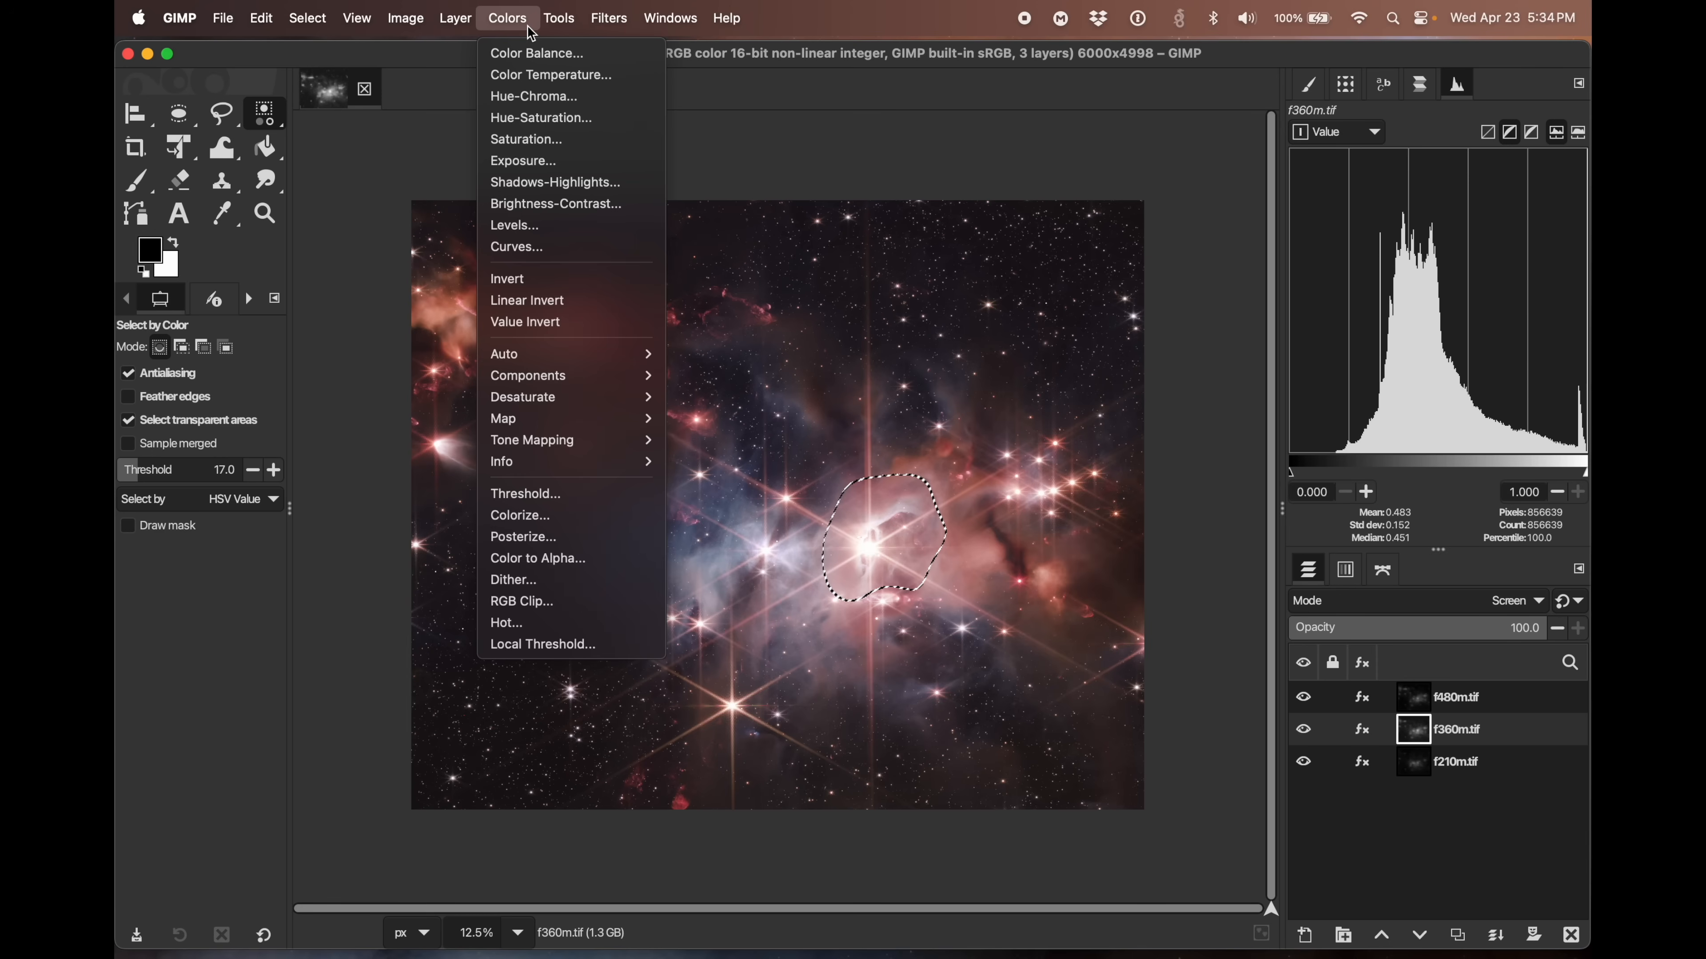
click(531, 32)
click(510, 30)
click(512, 11)
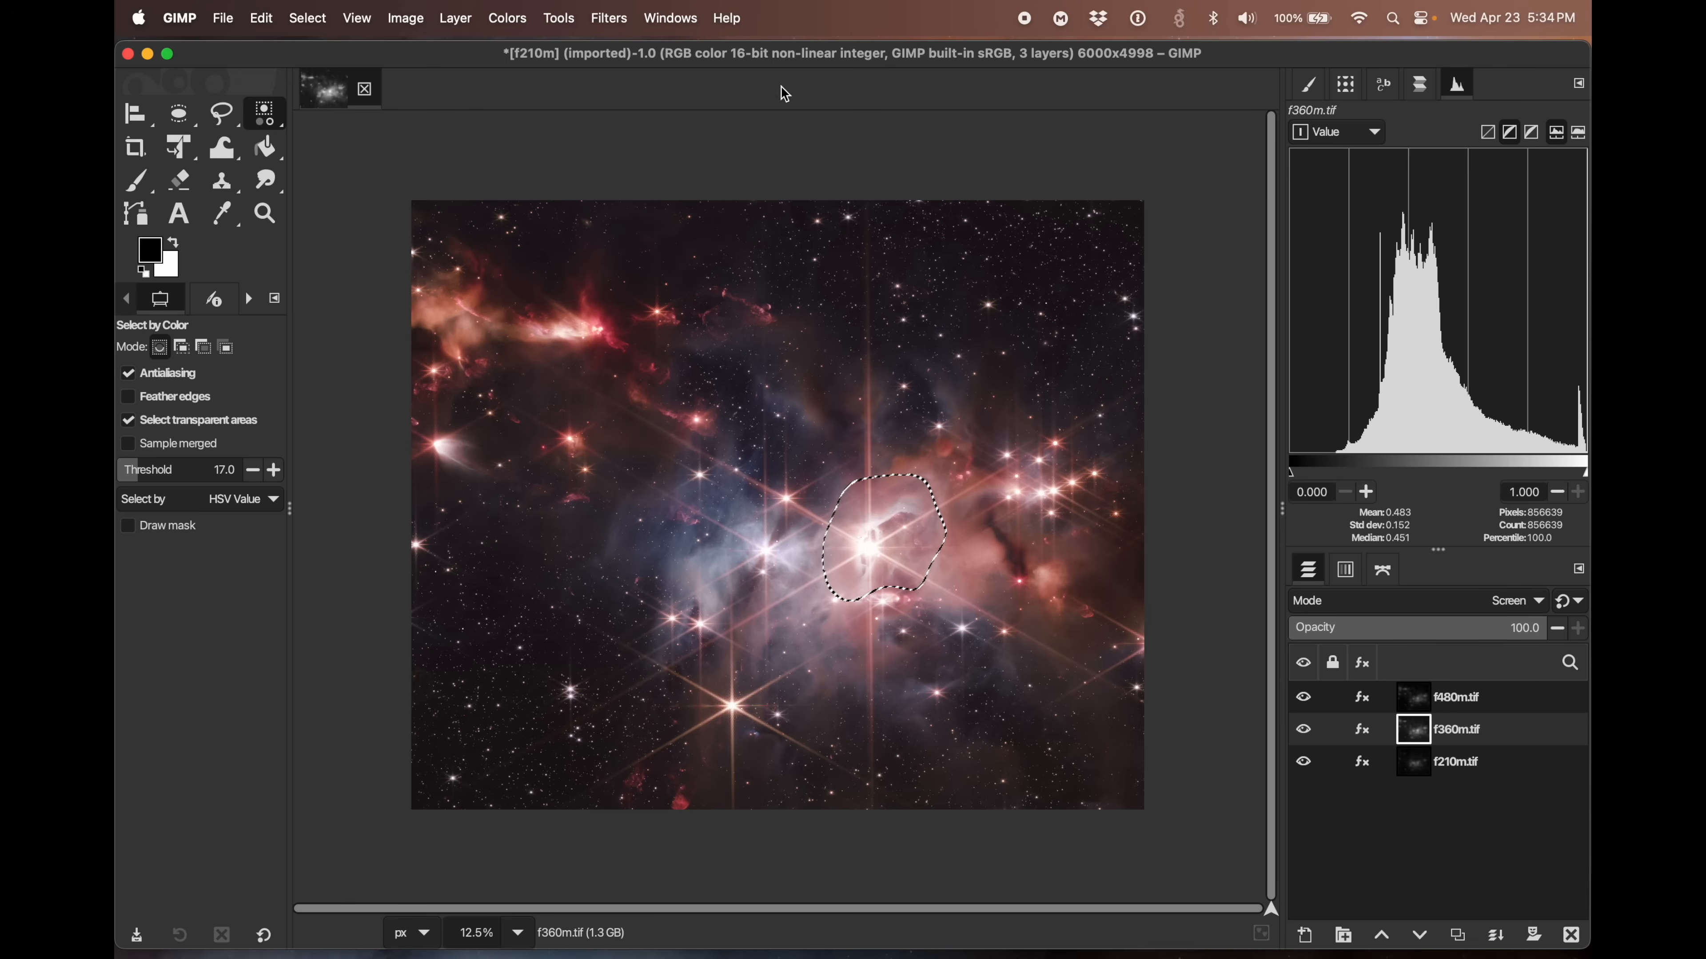
click(520, 24)
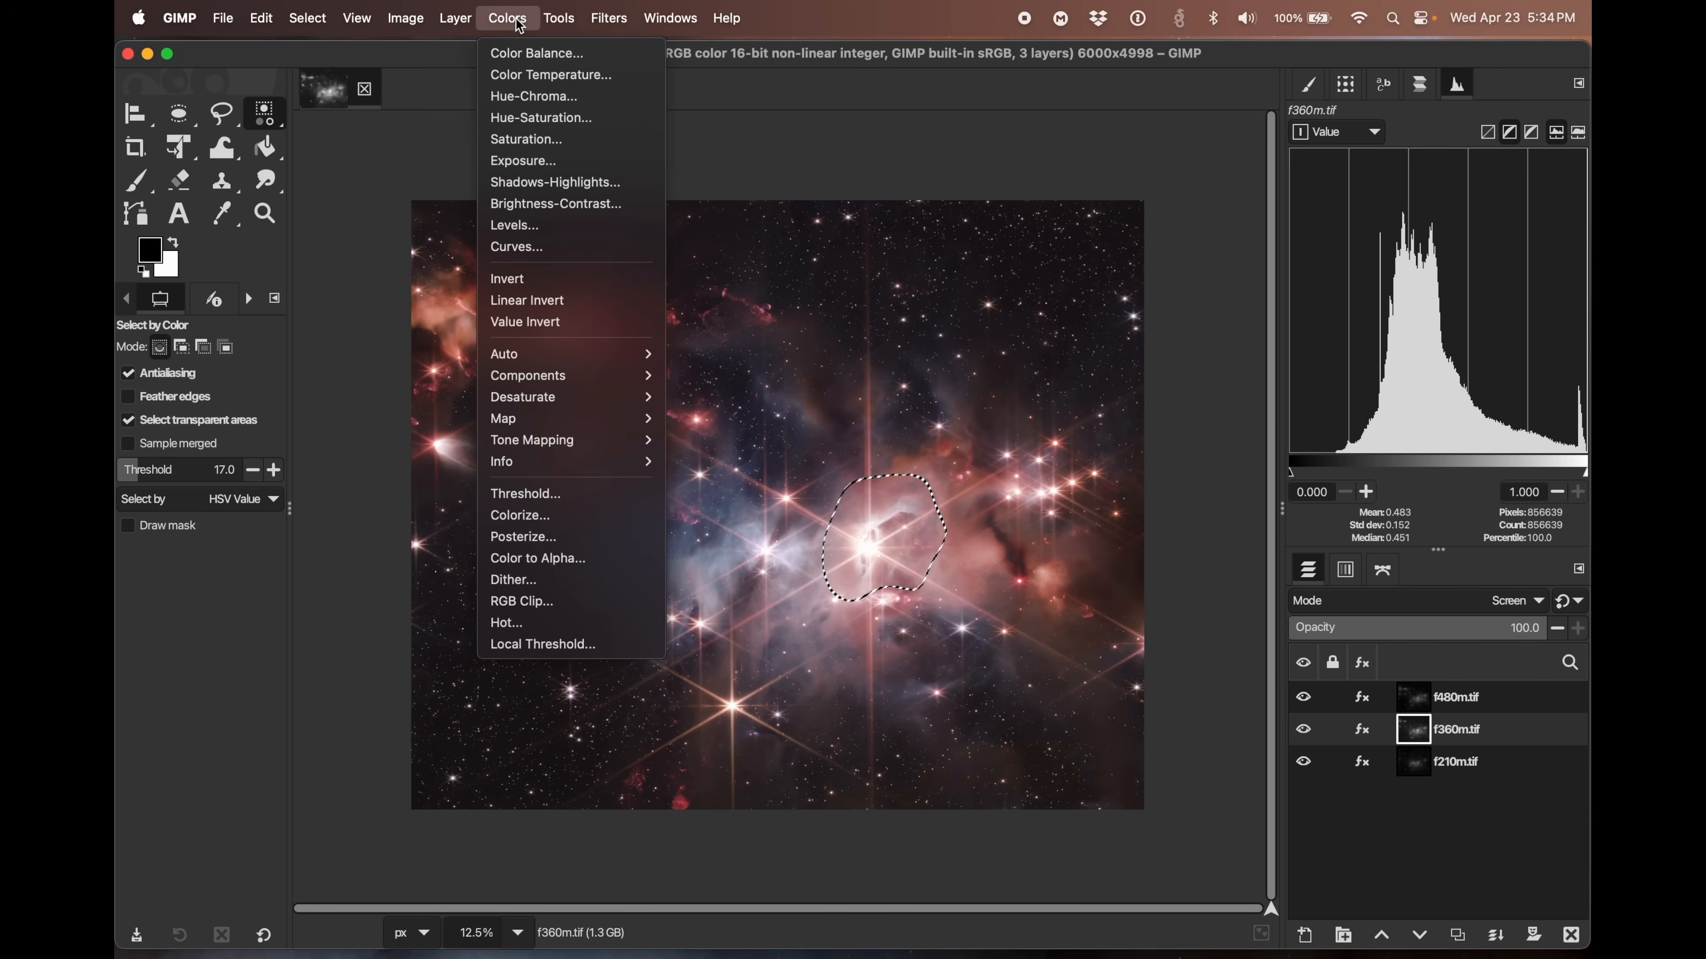
click(530, 248)
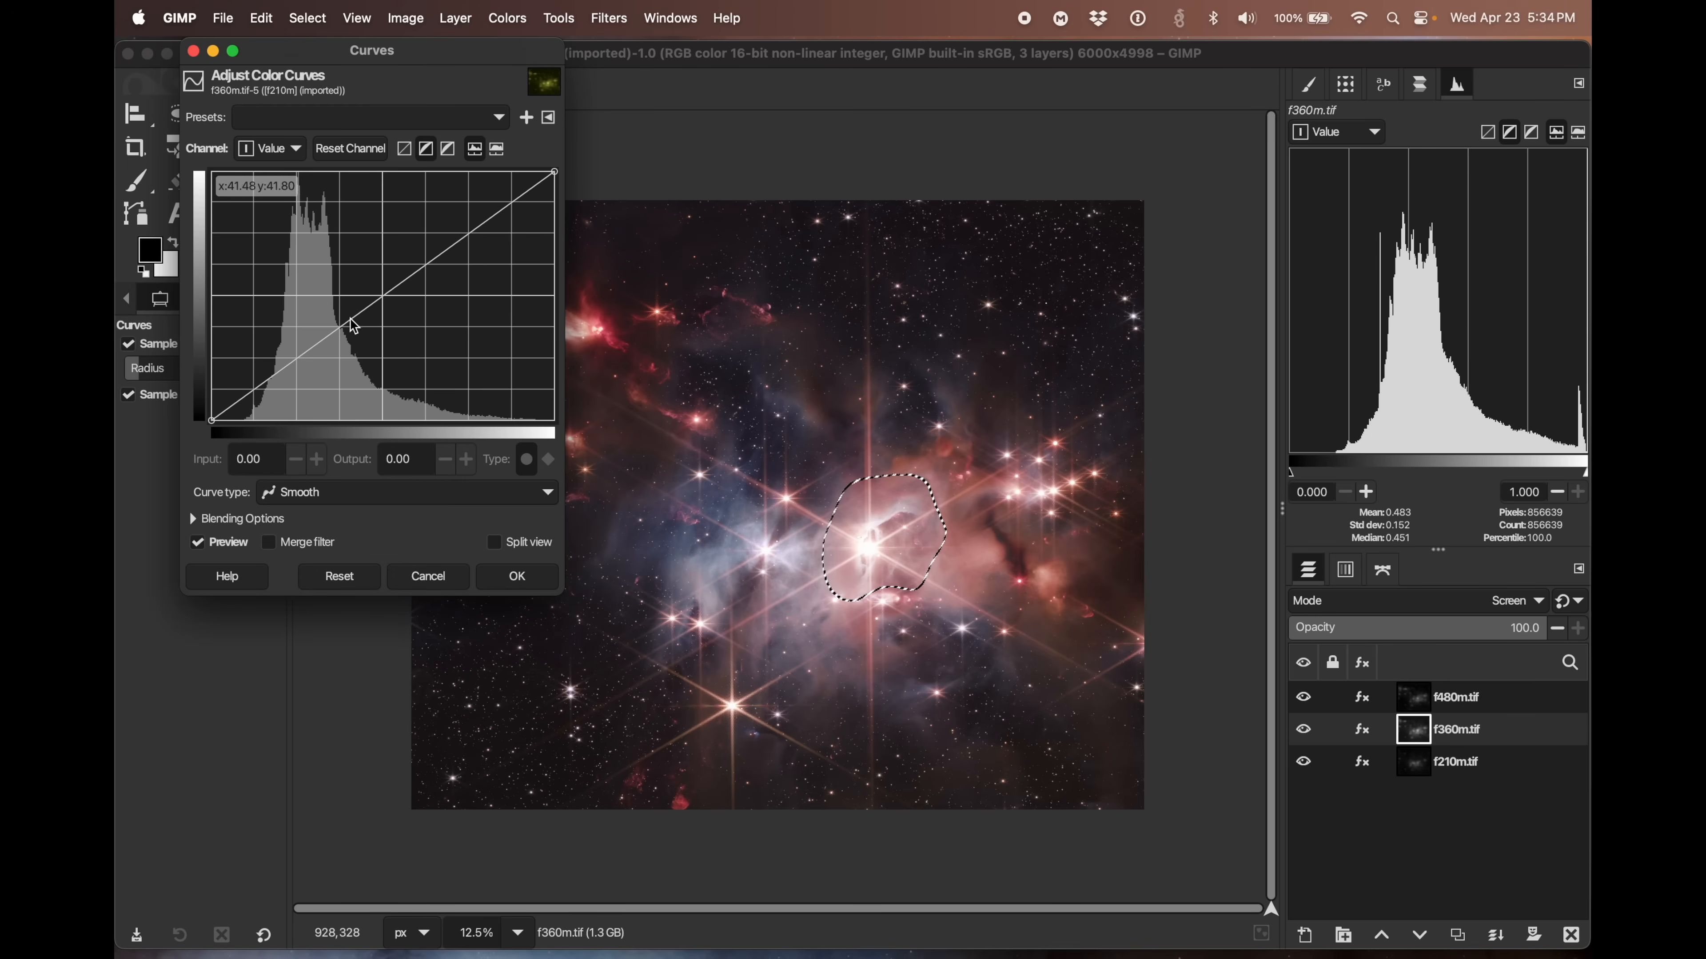
drag(333, 333, 322, 245)
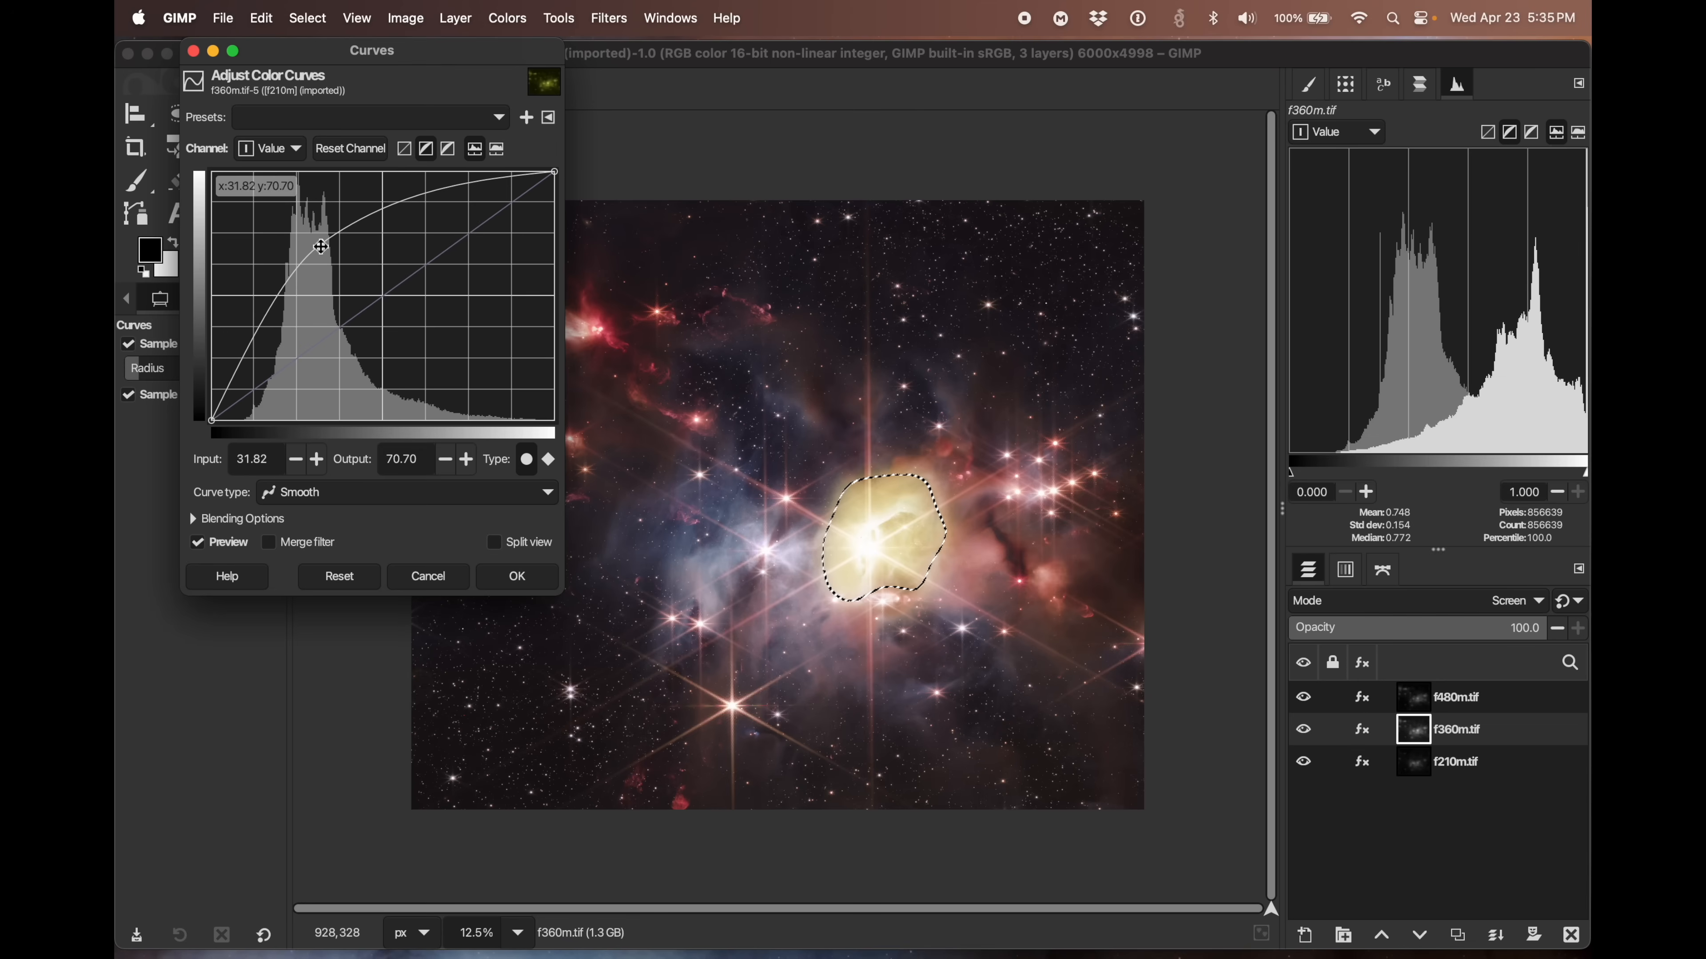
drag(321, 247, 288, 376)
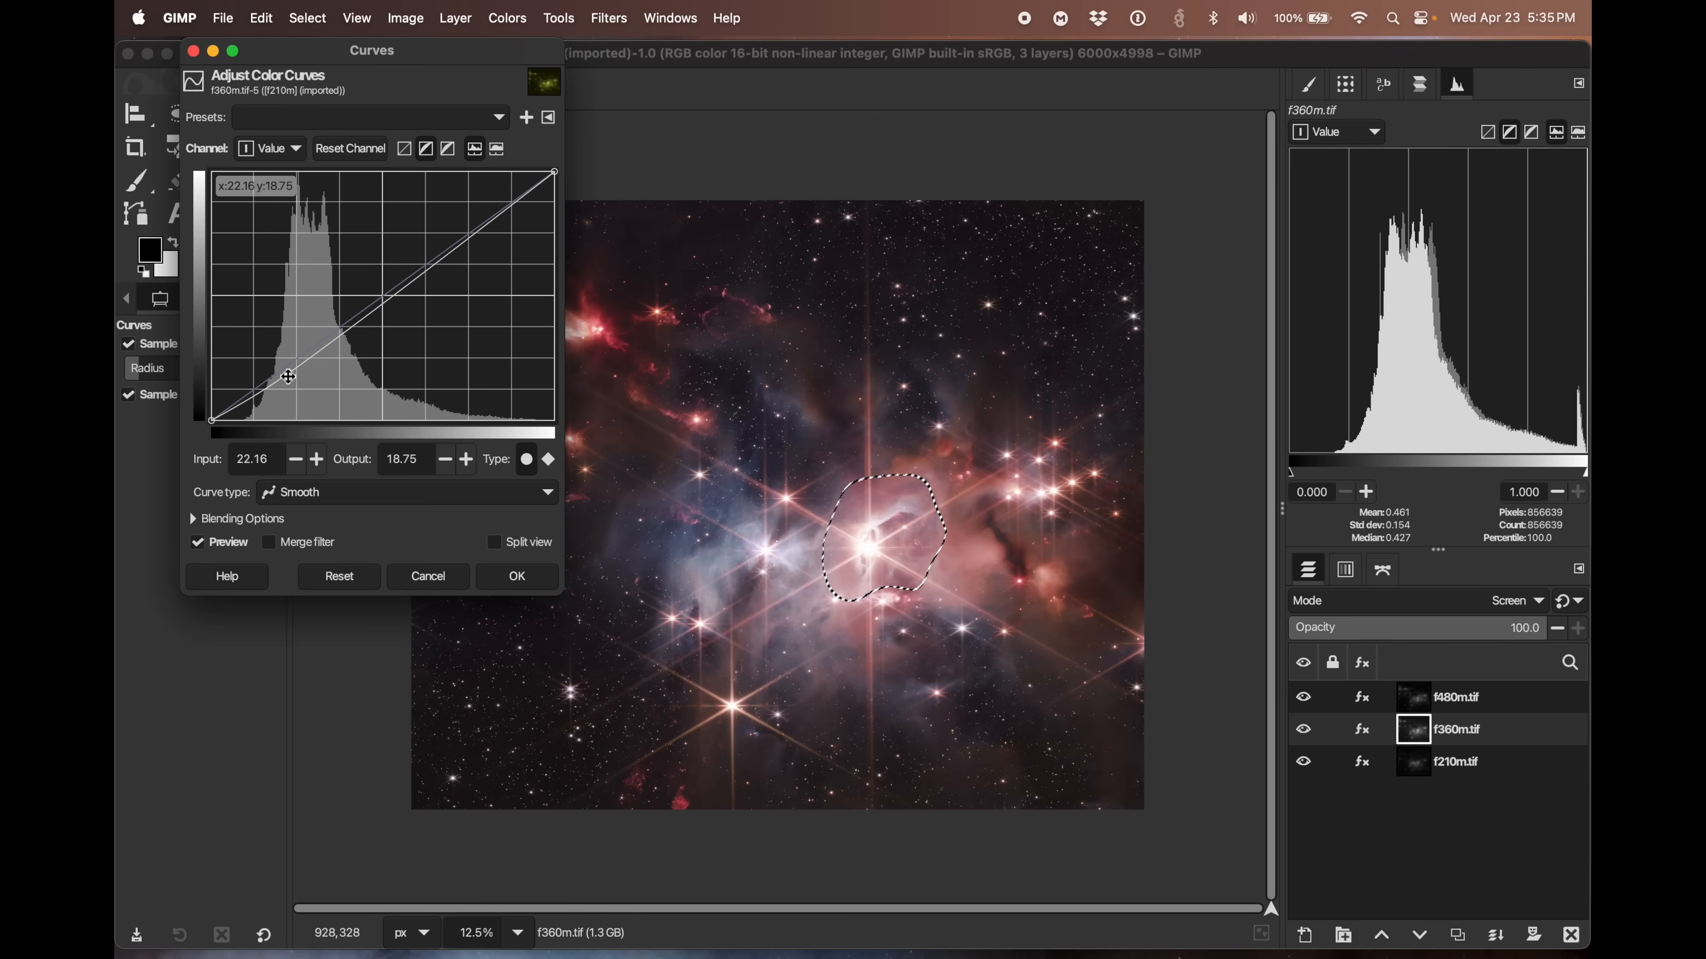
drag(288, 377, 287, 378)
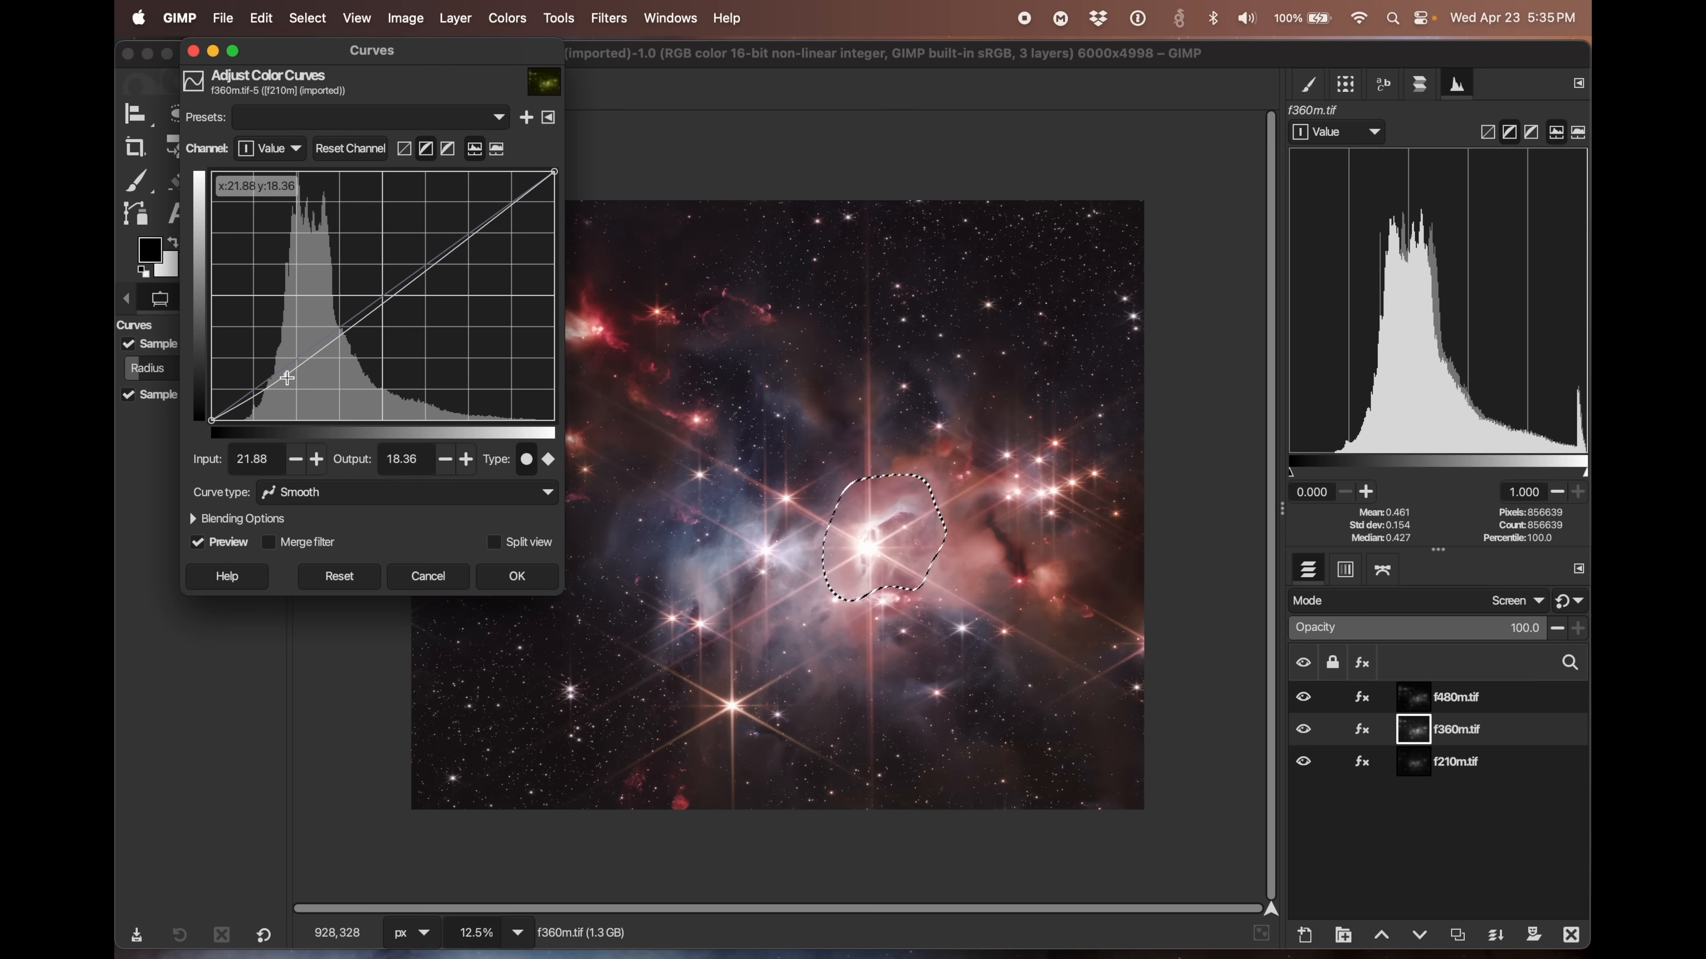
click(336, 337)
drag(335, 337, 335, 335)
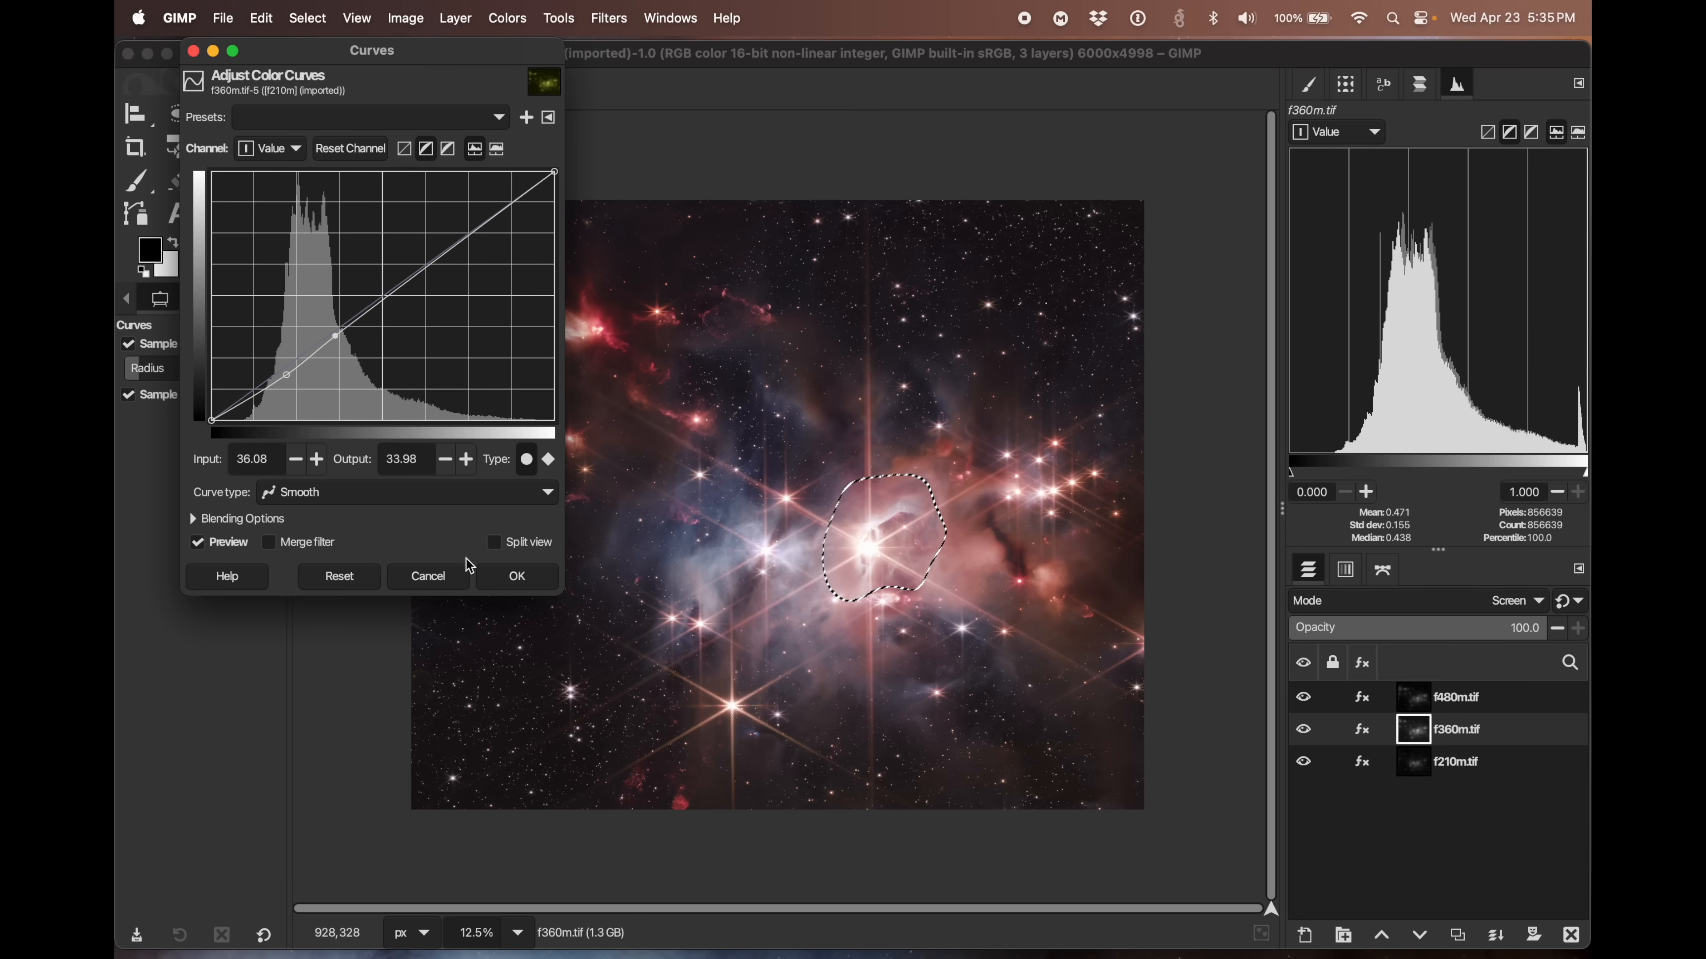
click(527, 580)
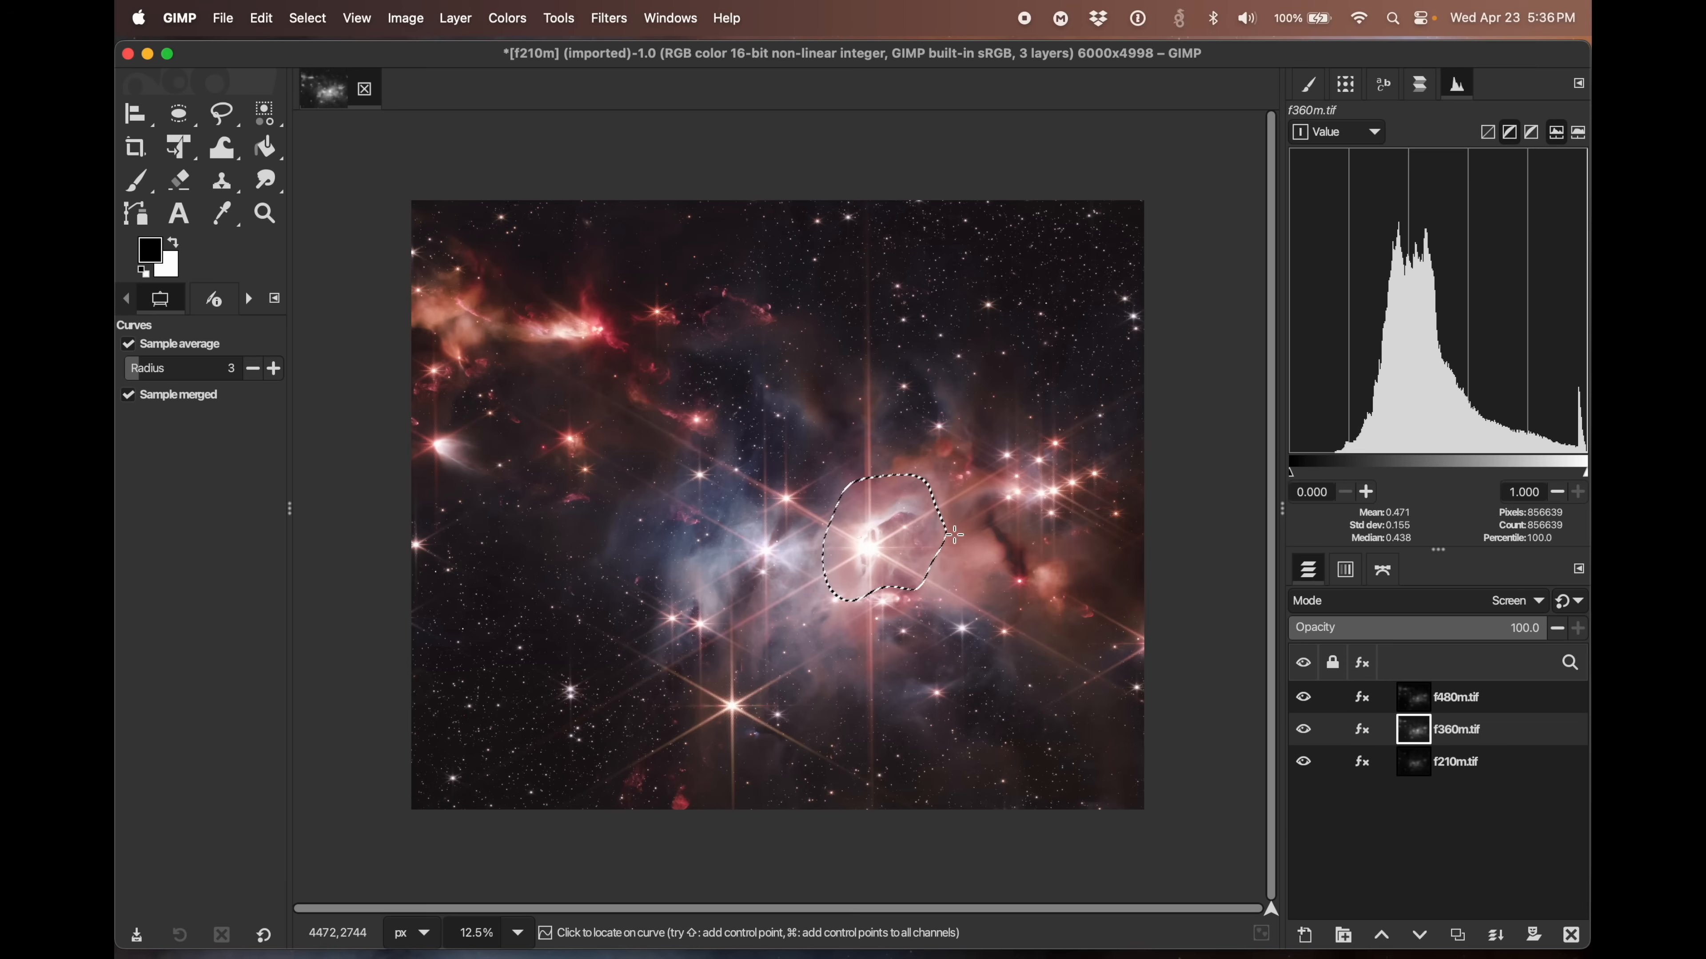
- Brighten the selected core on f210m.tif using Curves points at 33.24/44.53 and 16.76/21.48 (input/output), and clear the selection
click(1409, 764)
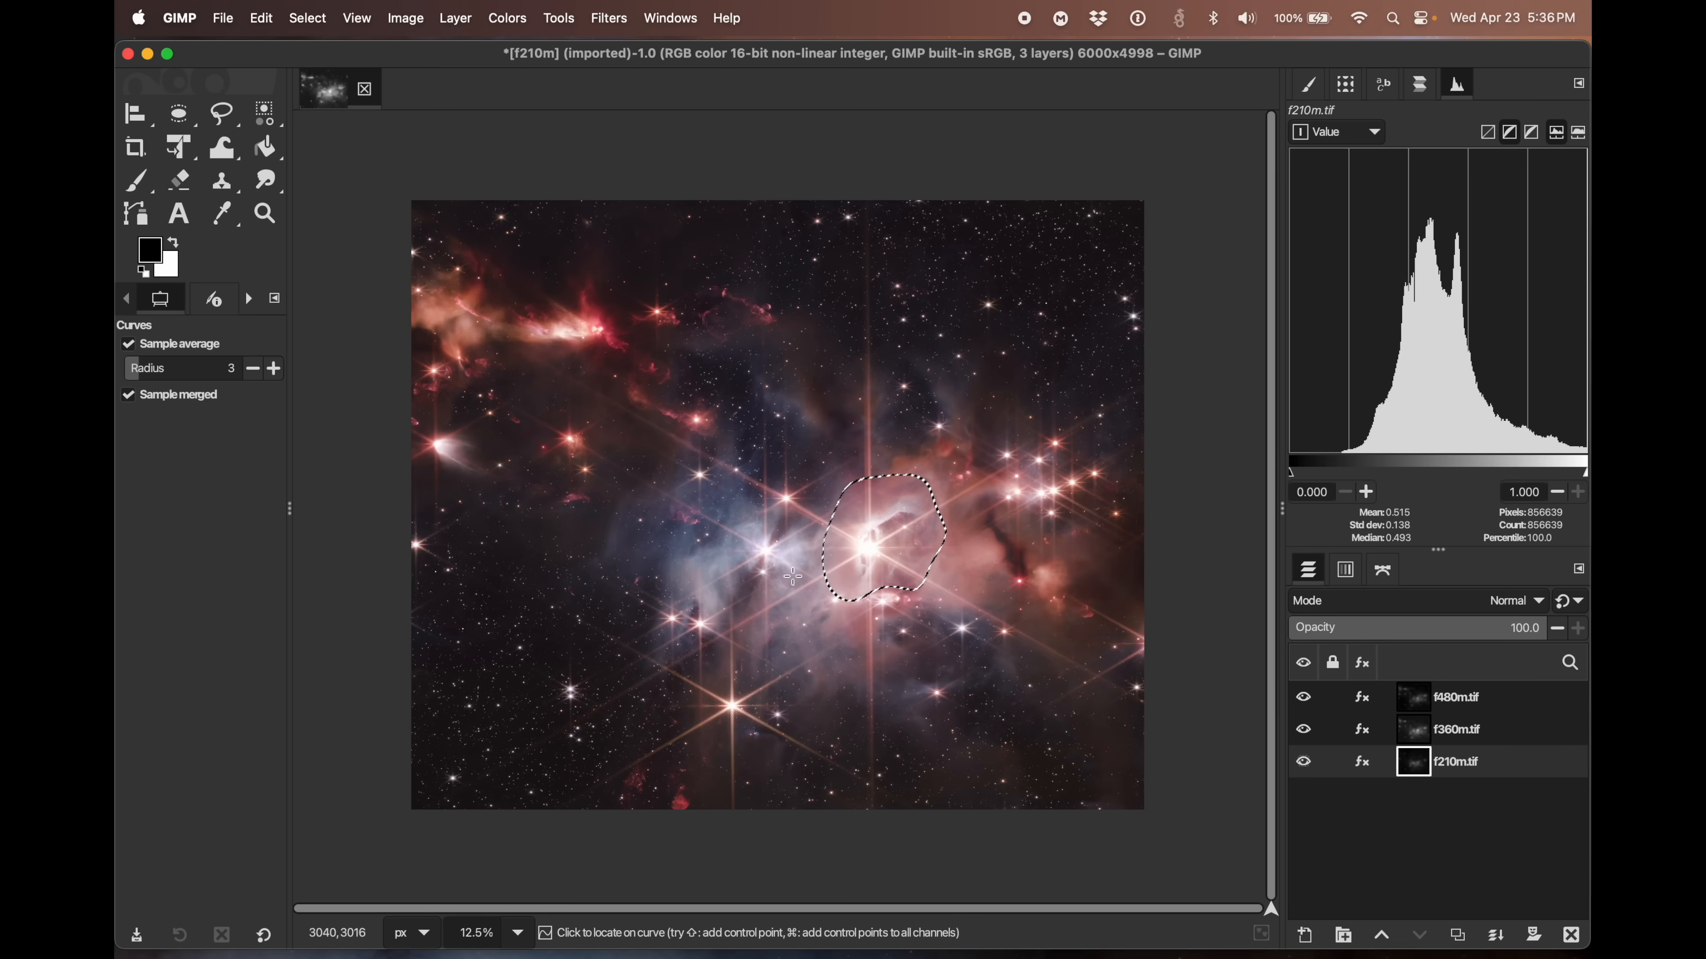
click(507, 18)
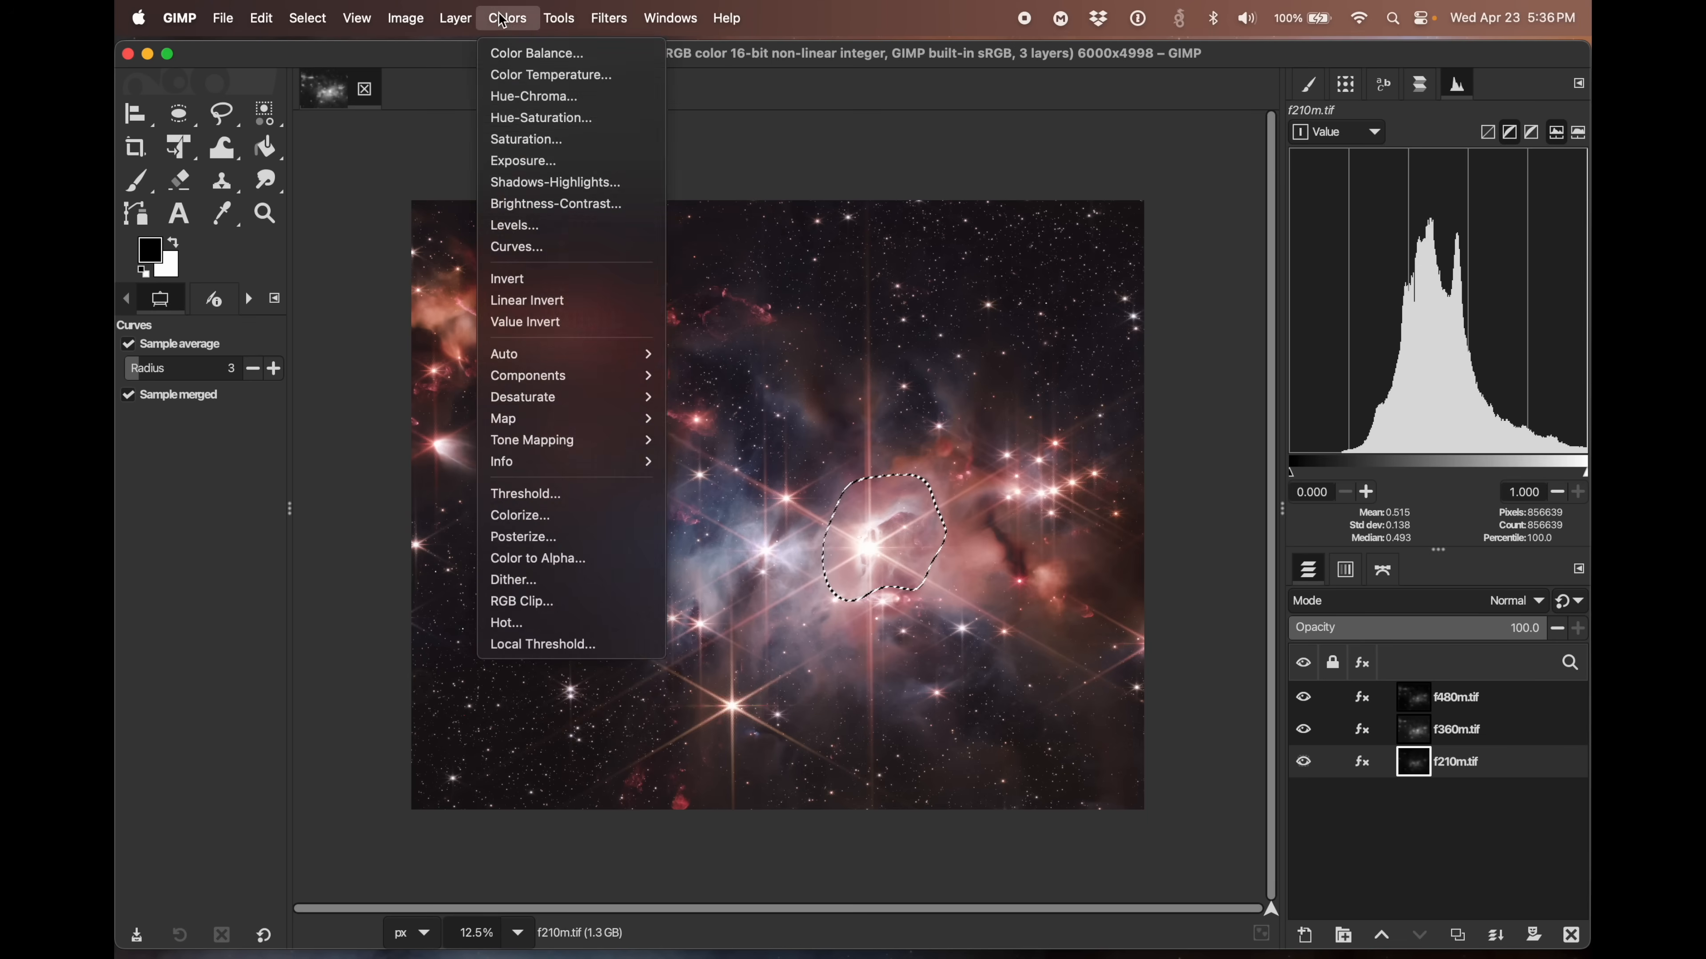
click(524, 247)
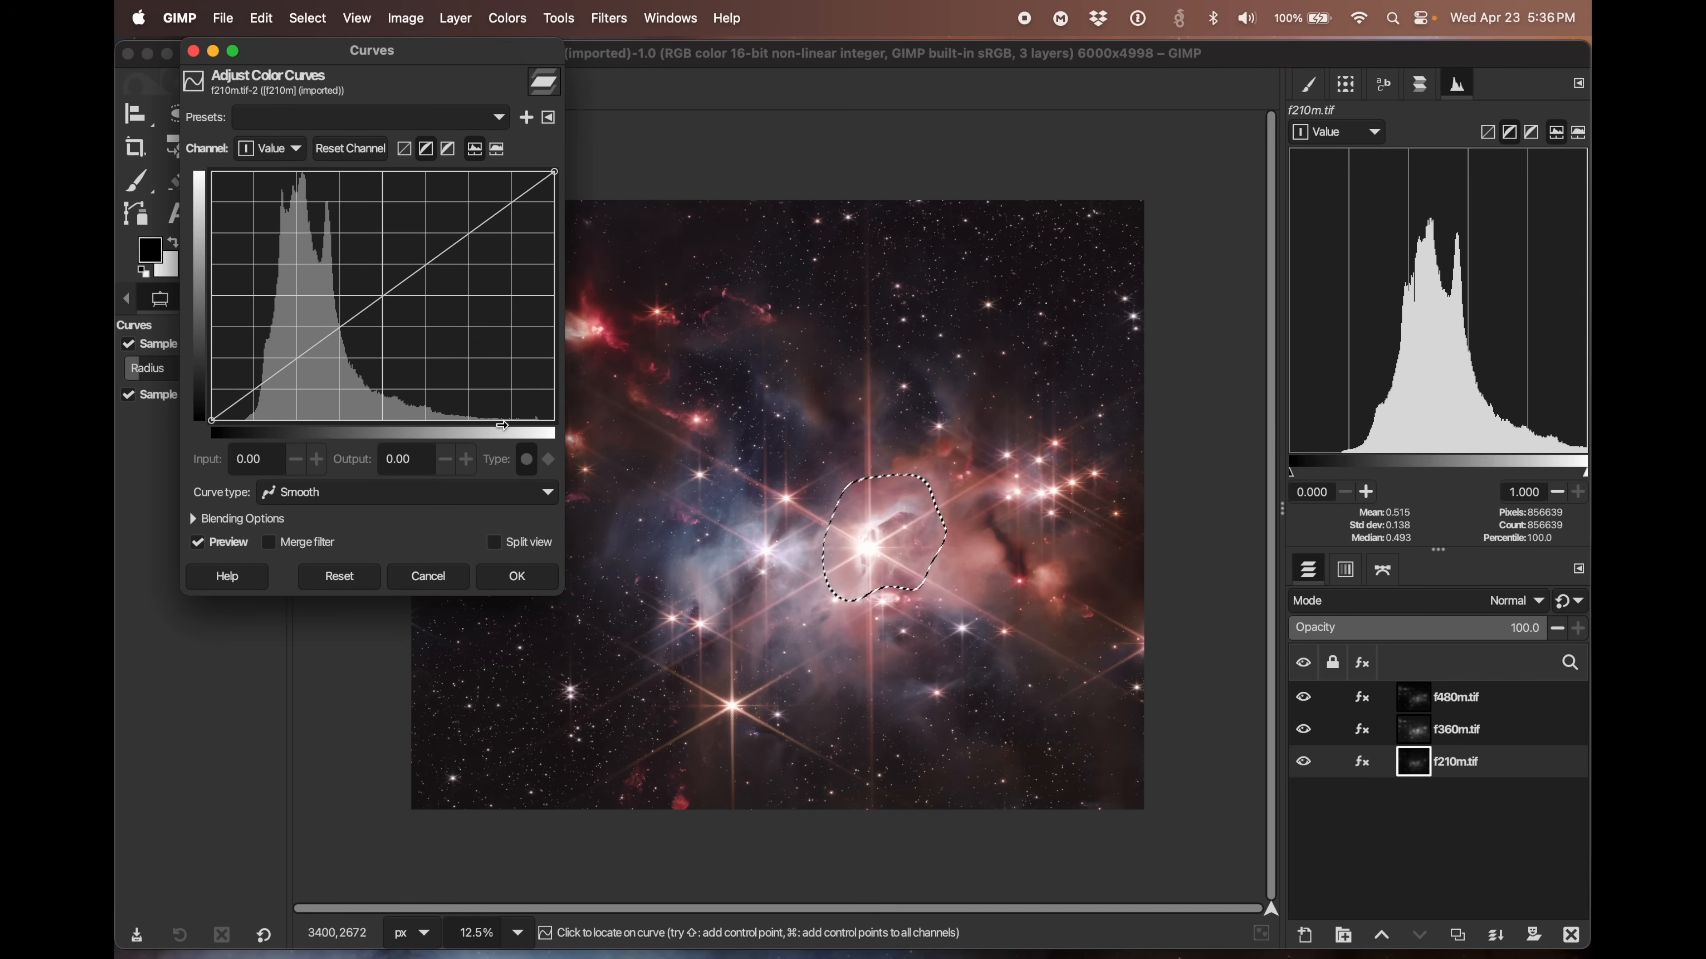
drag(331, 340, 325, 310)
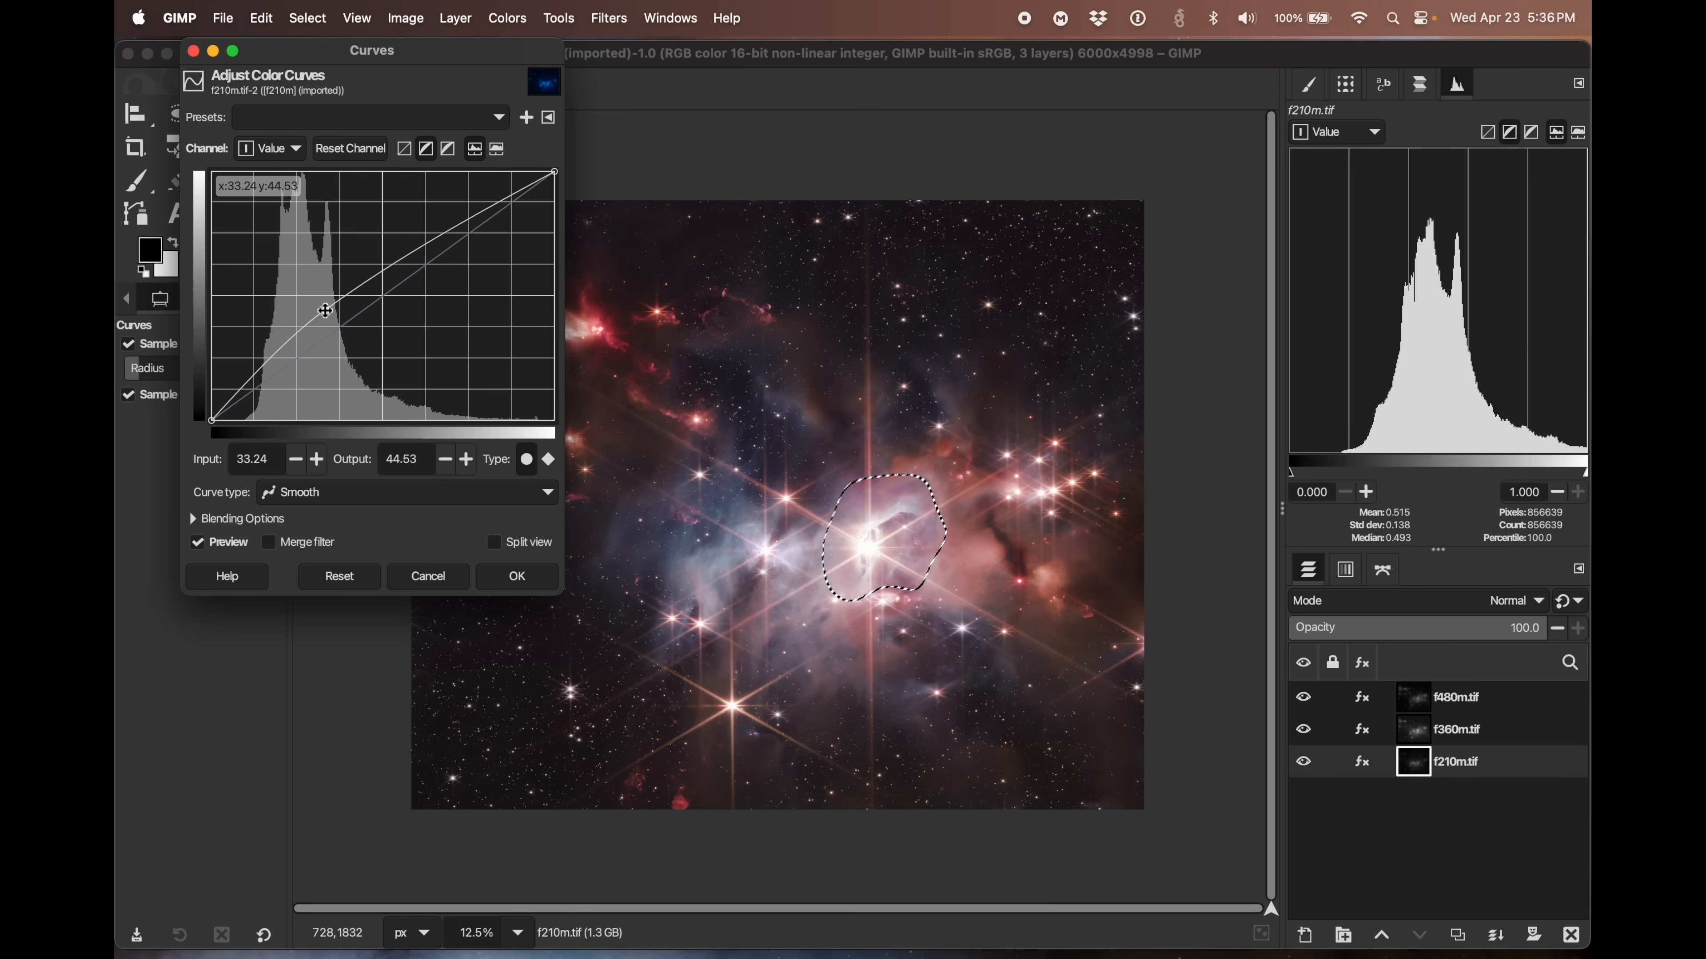
click(268, 368)
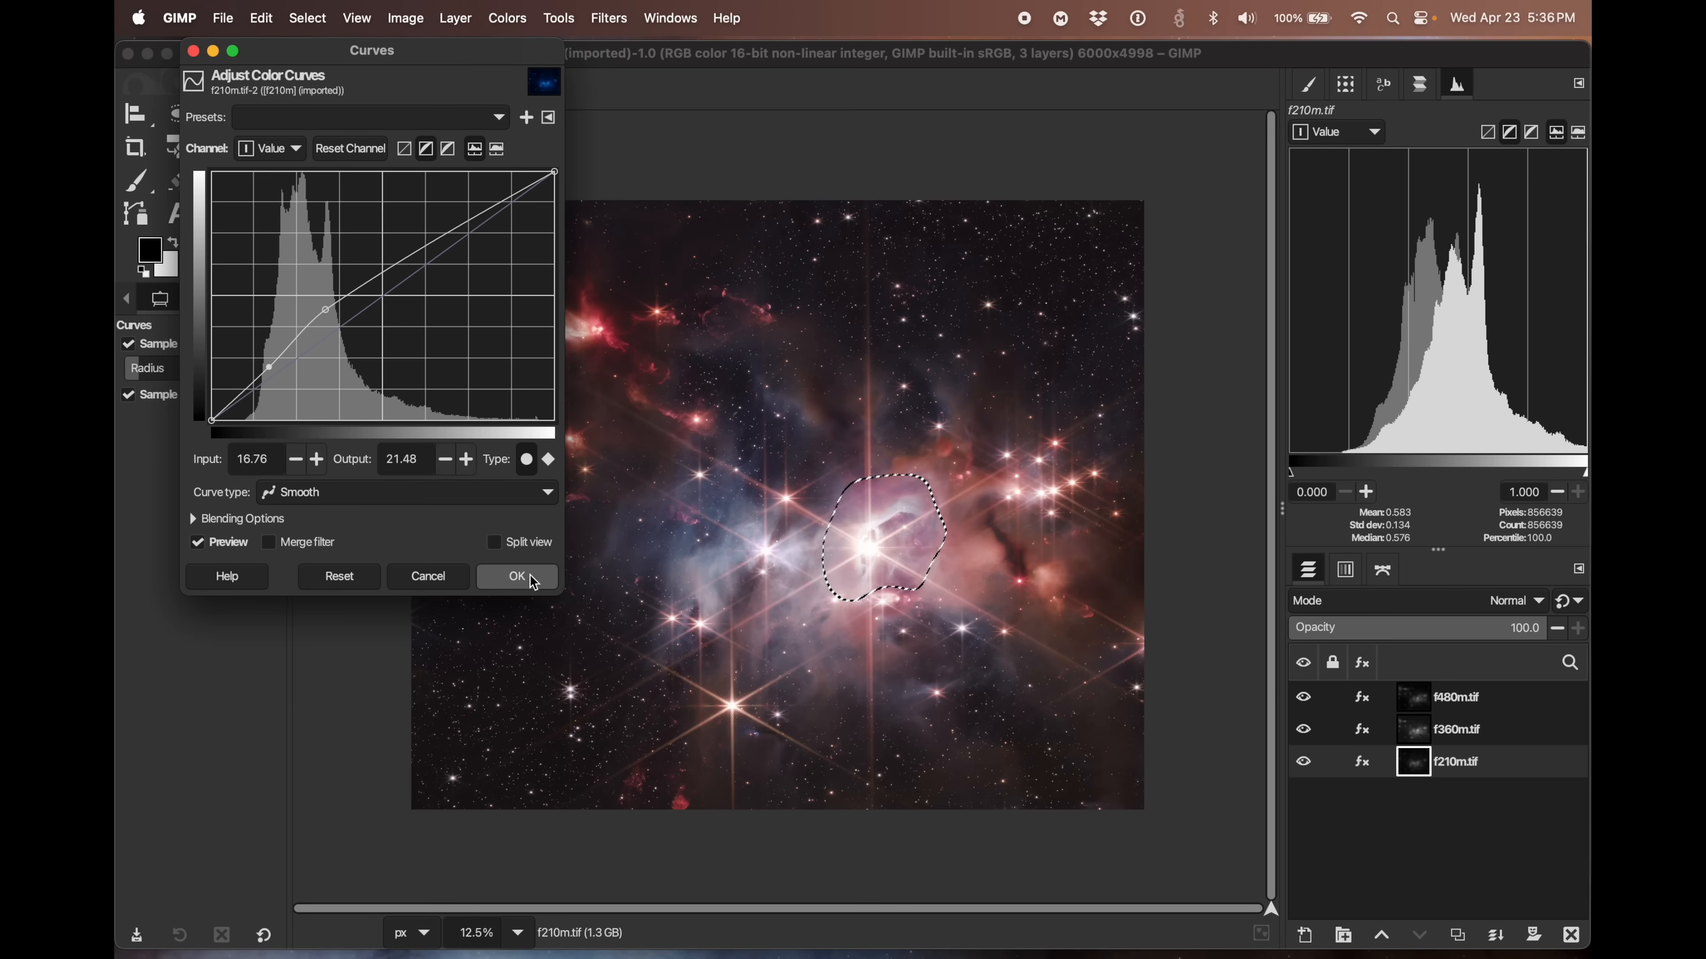
click(517, 577)
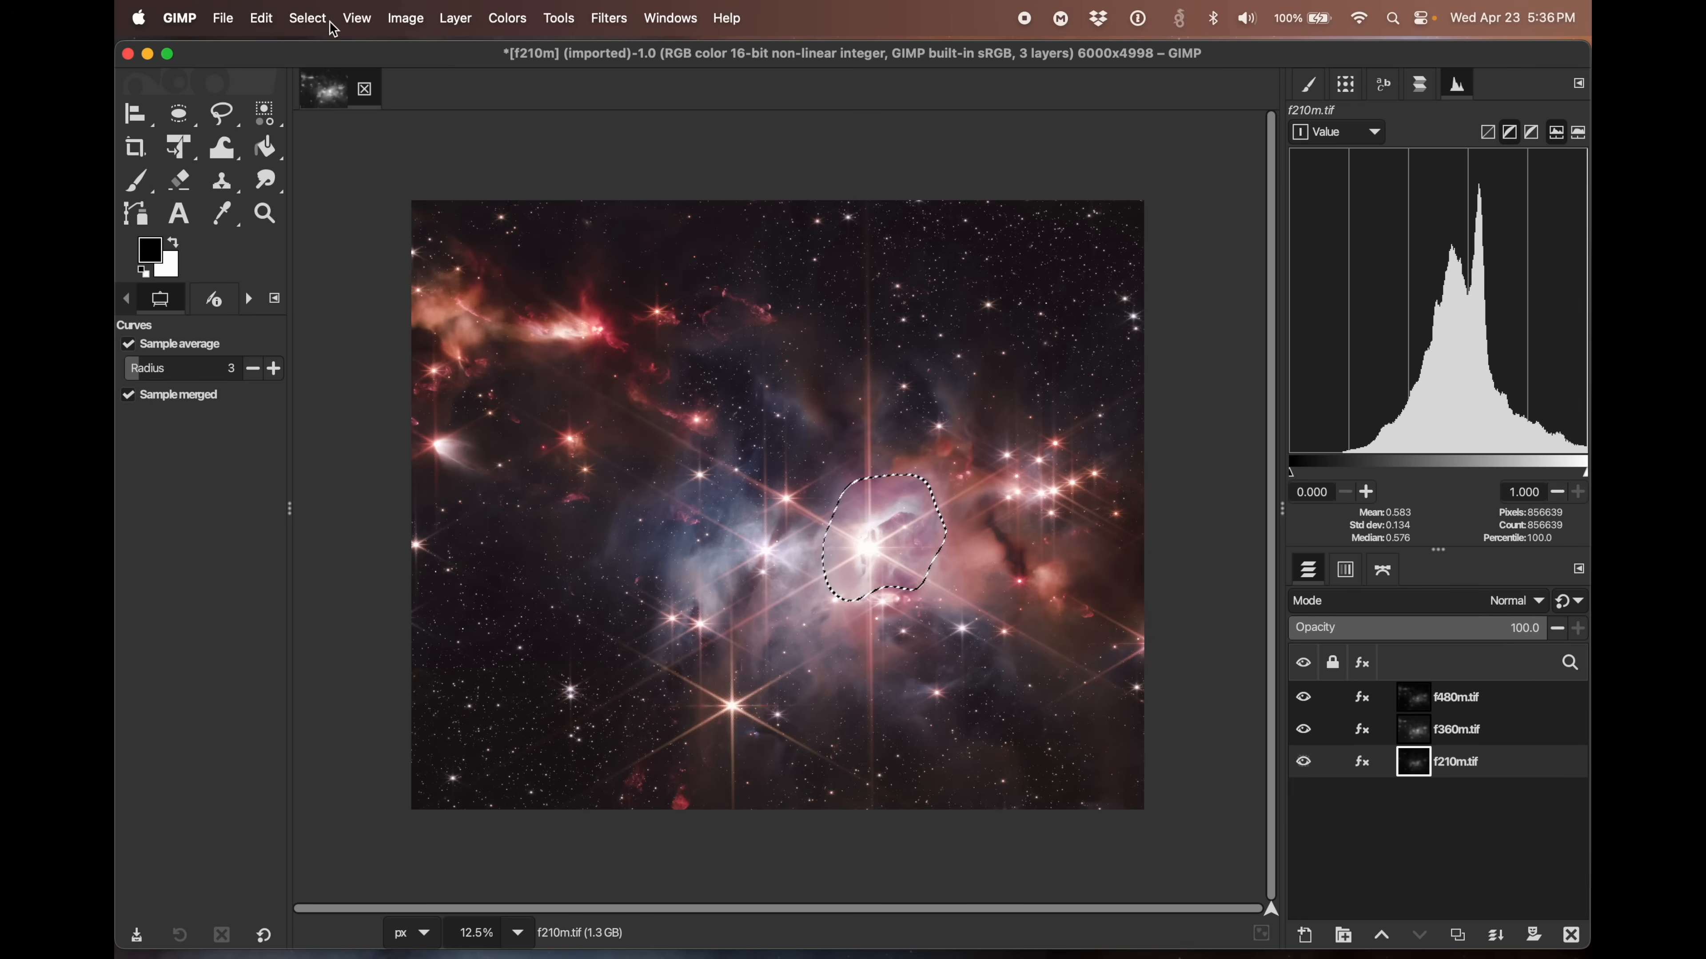
click(311, 25)
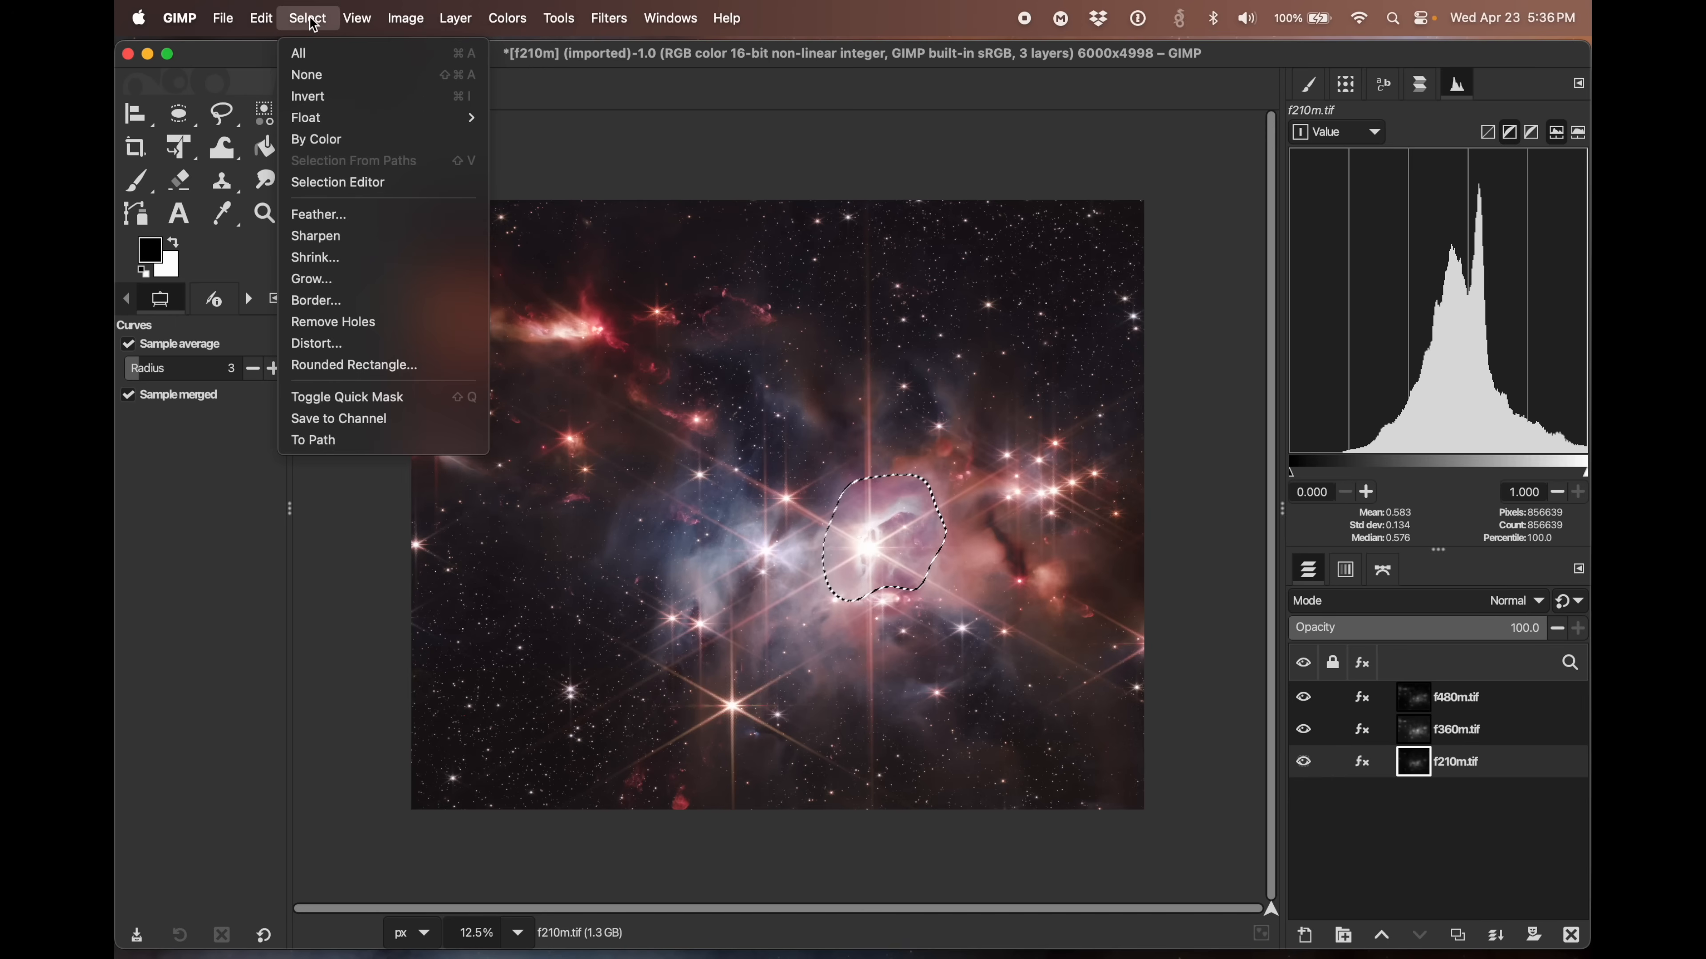
click(309, 75)
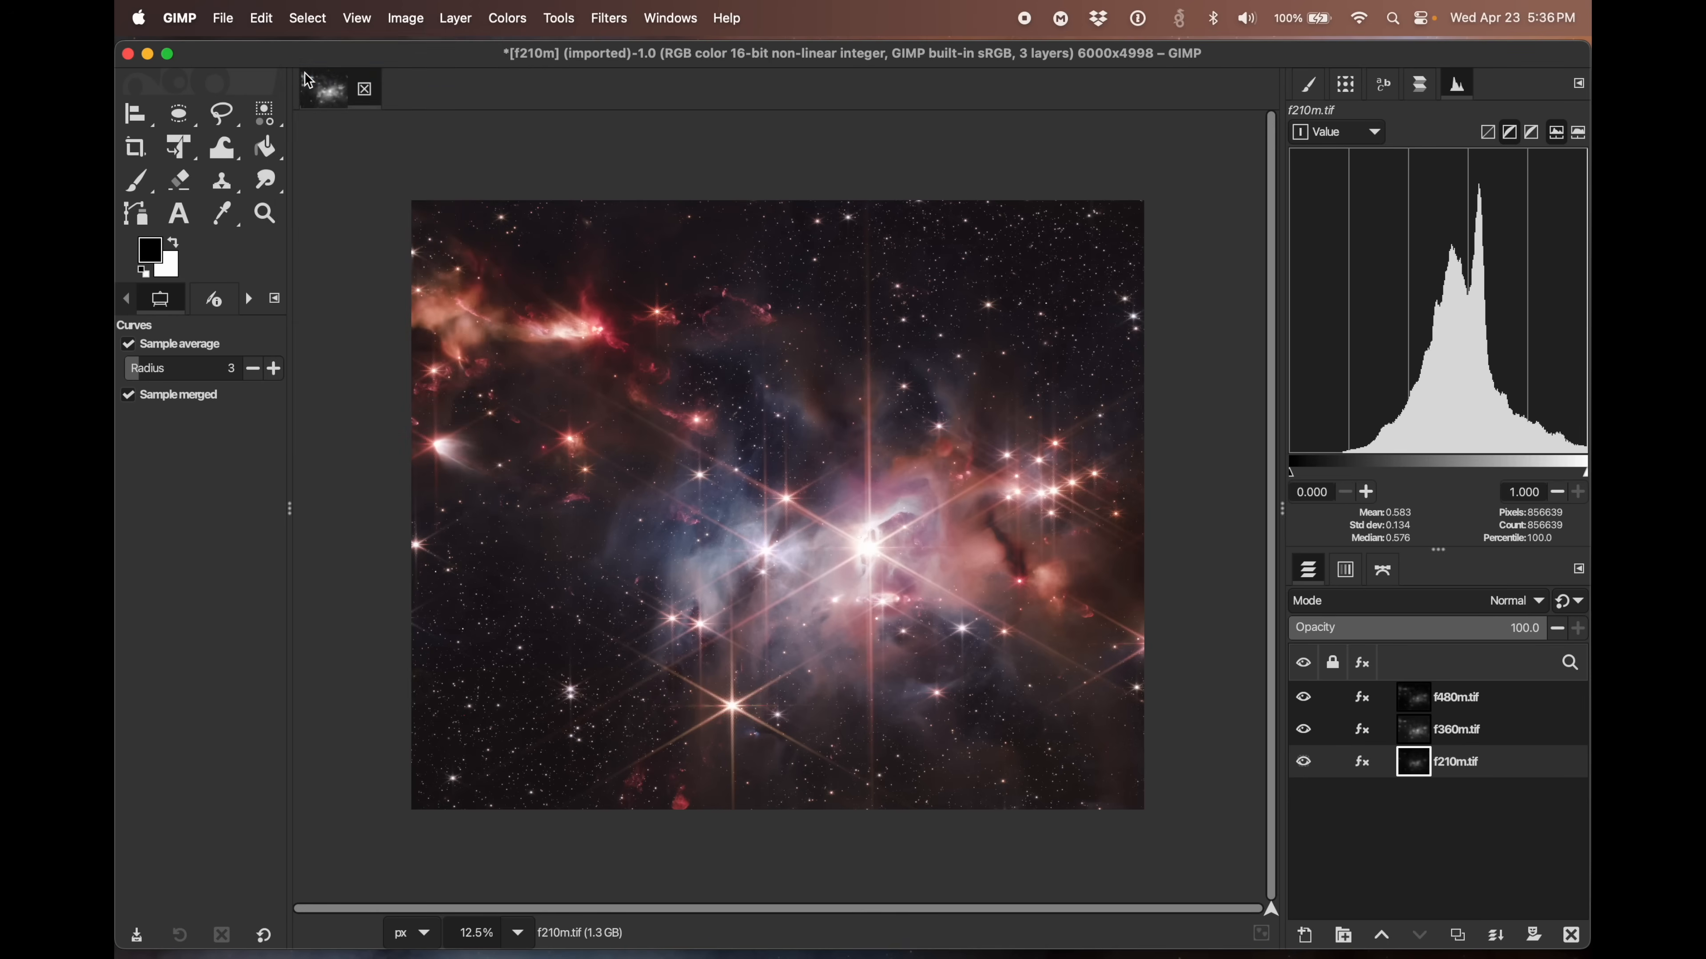
- Compare the image with and without the uppermost Curves effect on f210m.tif
click(1364, 762)
click(1364, 763)
click(1365, 765)
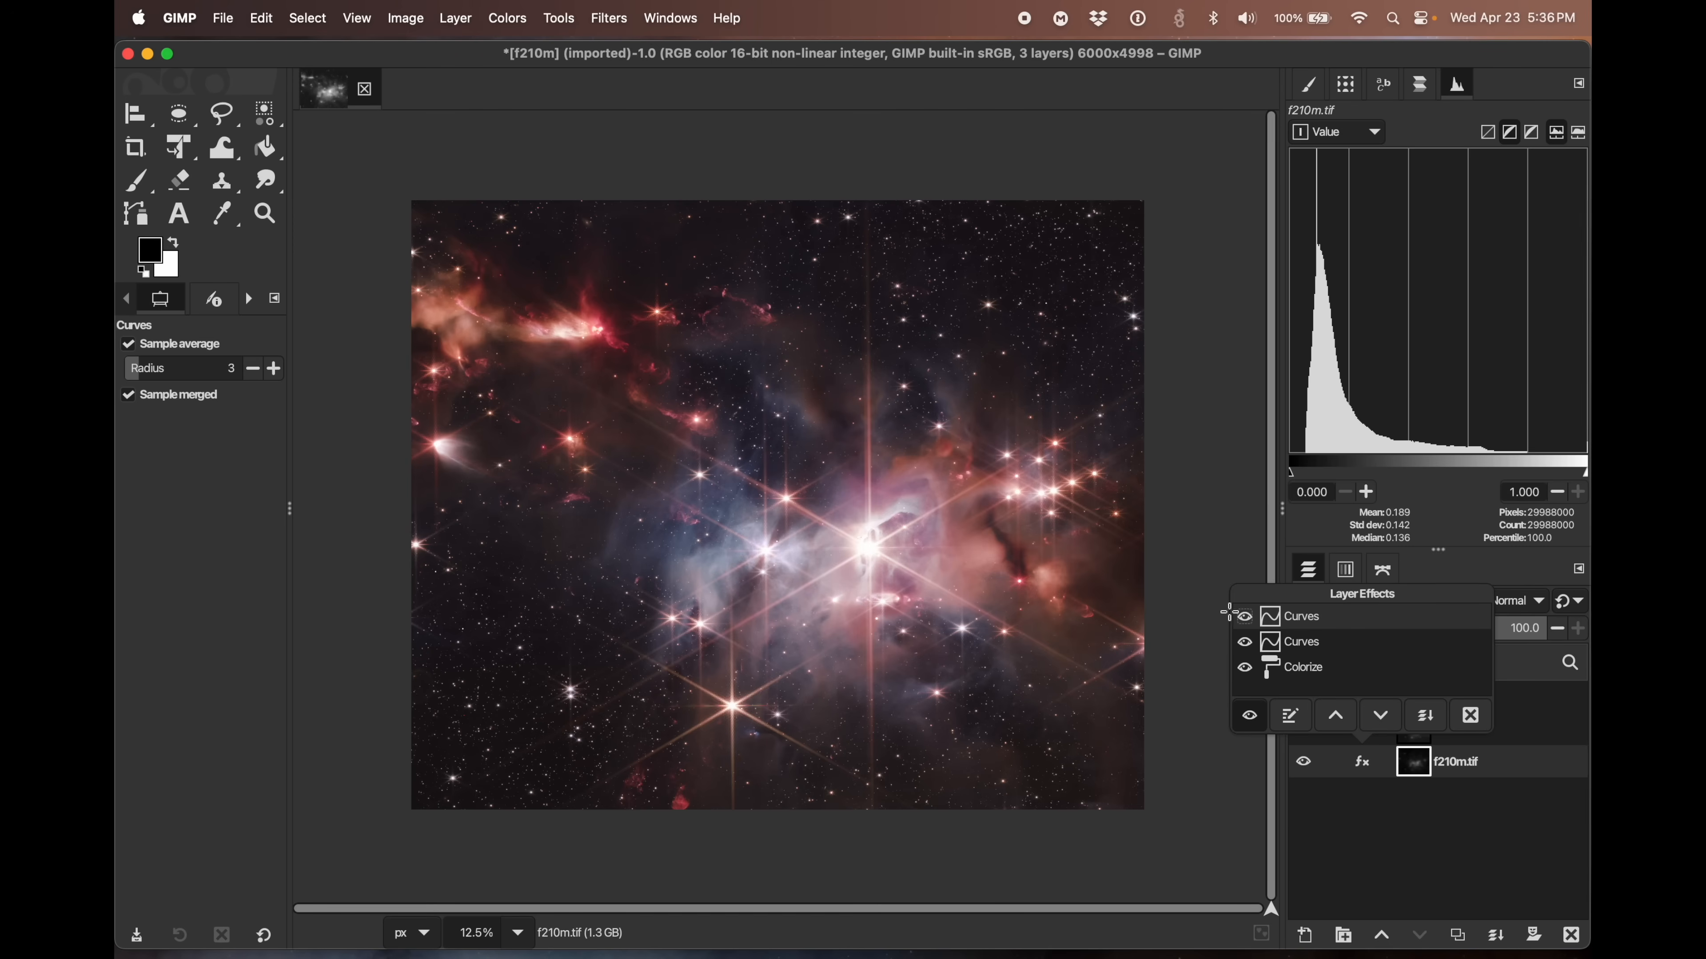
click(1244, 617)
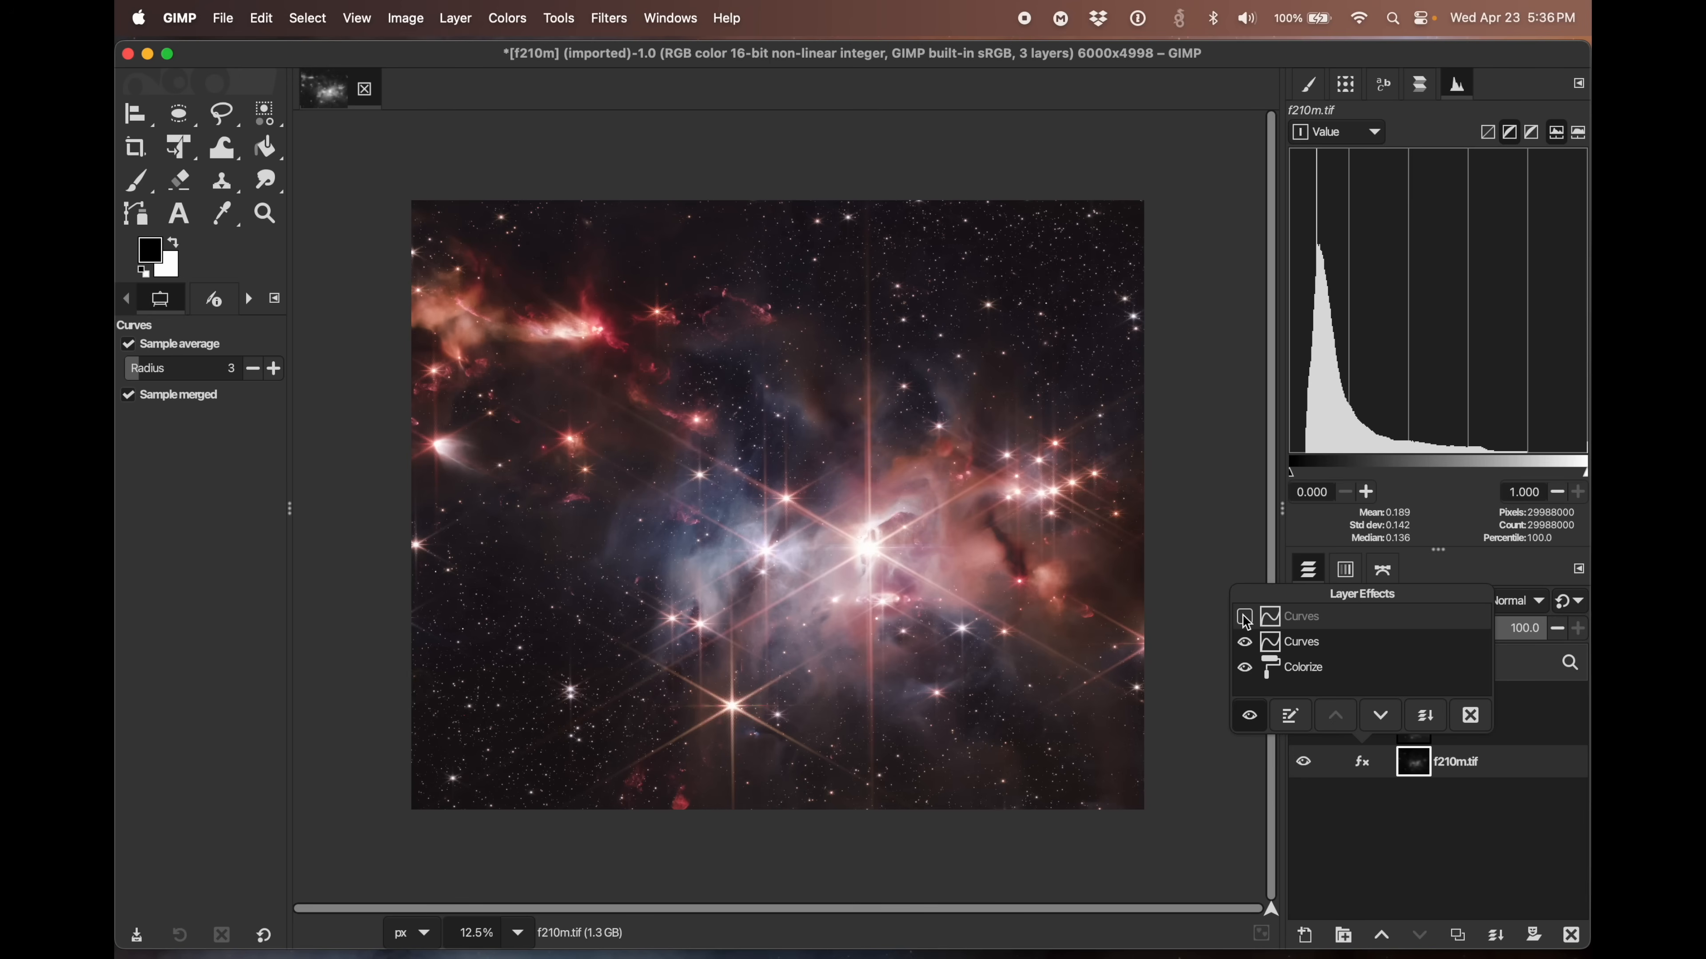
click(1245, 619)
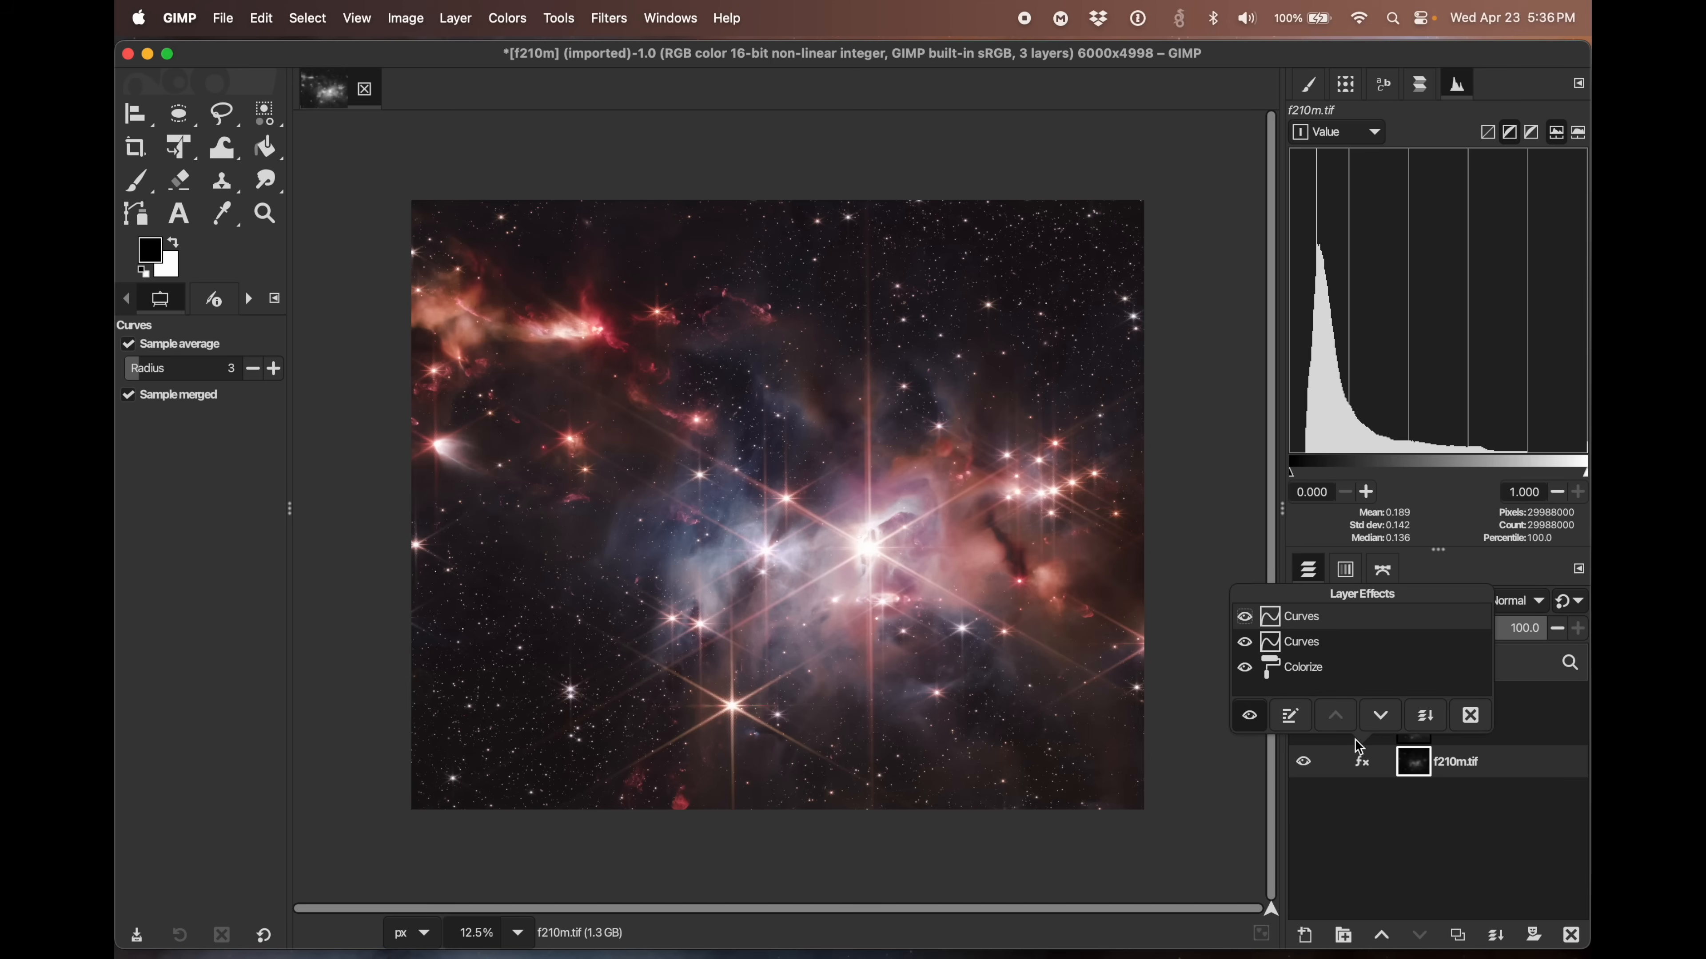
- Compare the image with and without the uppermost Curves effect on f360m.tif, and delete that effect
click(1362, 760)
click(1363, 733)
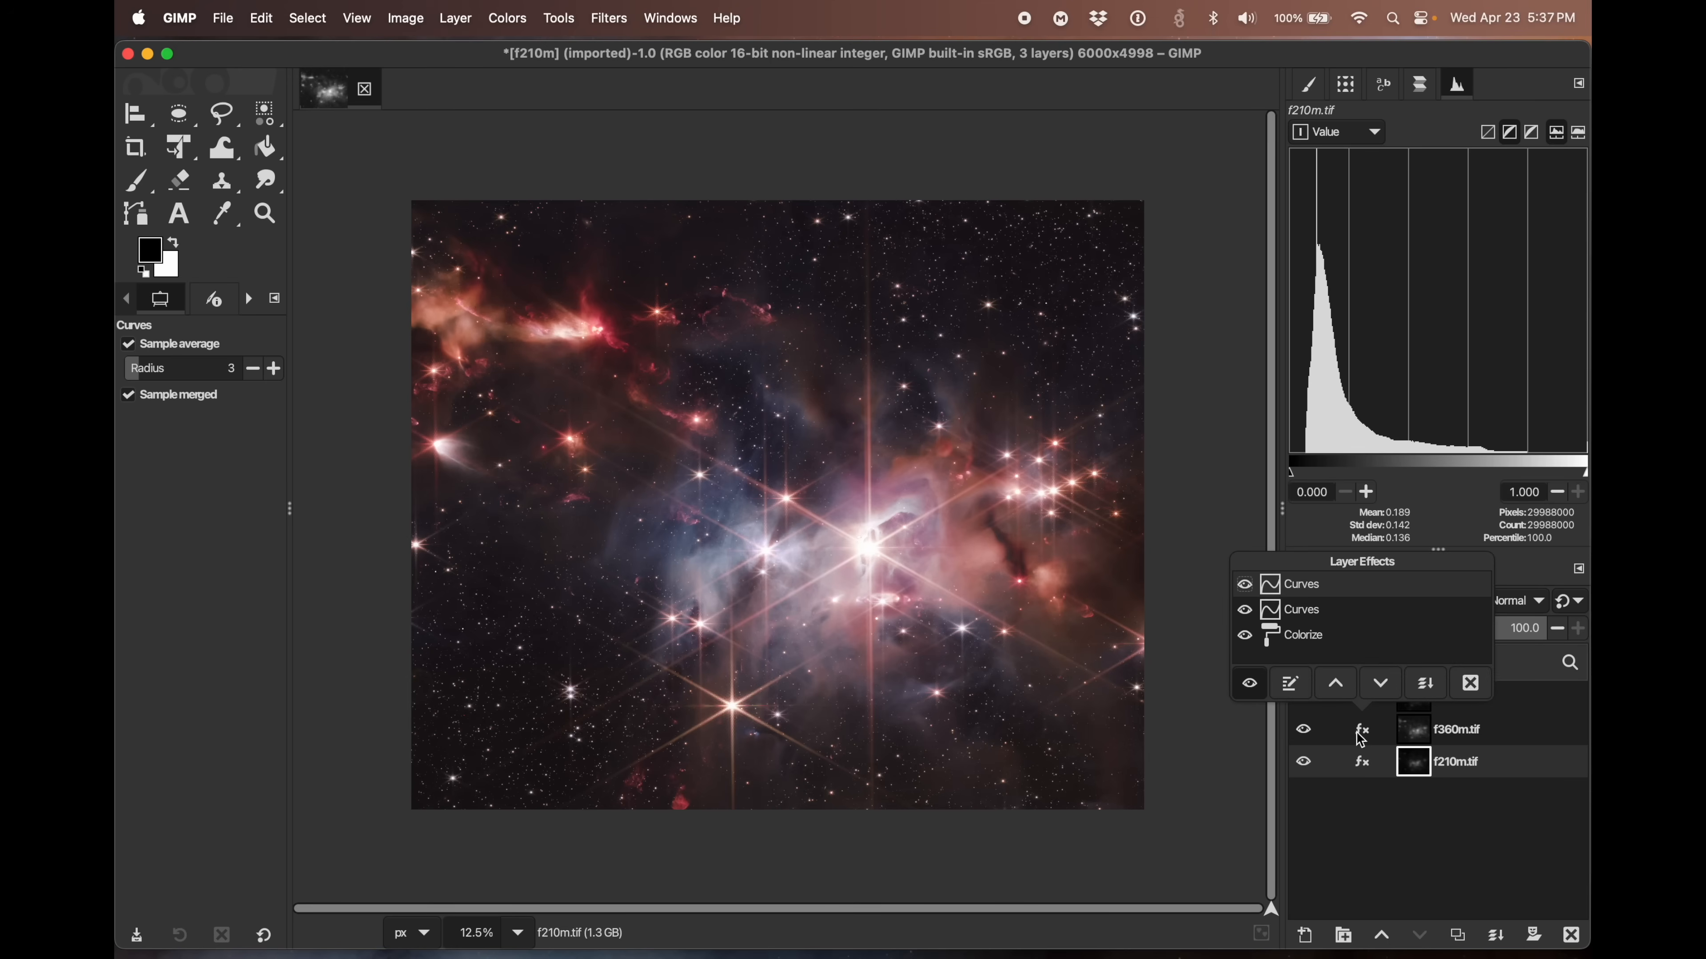
click(1247, 587)
click(1250, 590)
click(1244, 587)
click(1246, 584)
click(1471, 685)
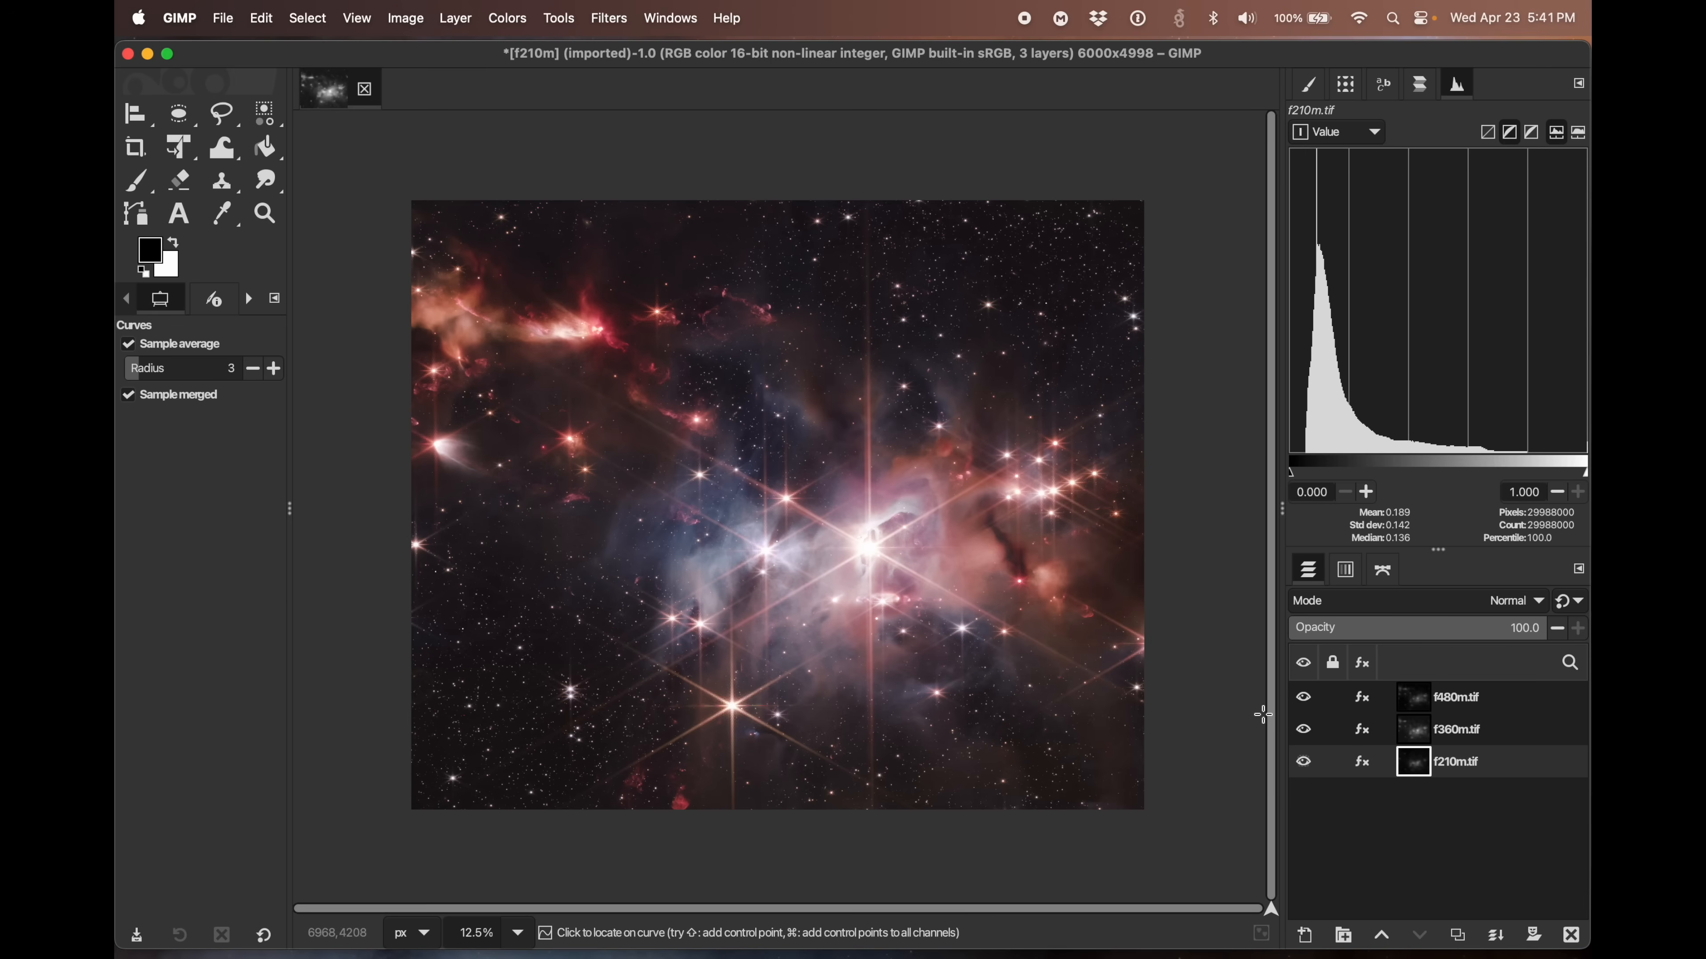
- Toggle each of the two Curves effects on f210m.tif to compare their influence on the image
click(1361, 761)
click(1367, 771)
click(1365, 768)
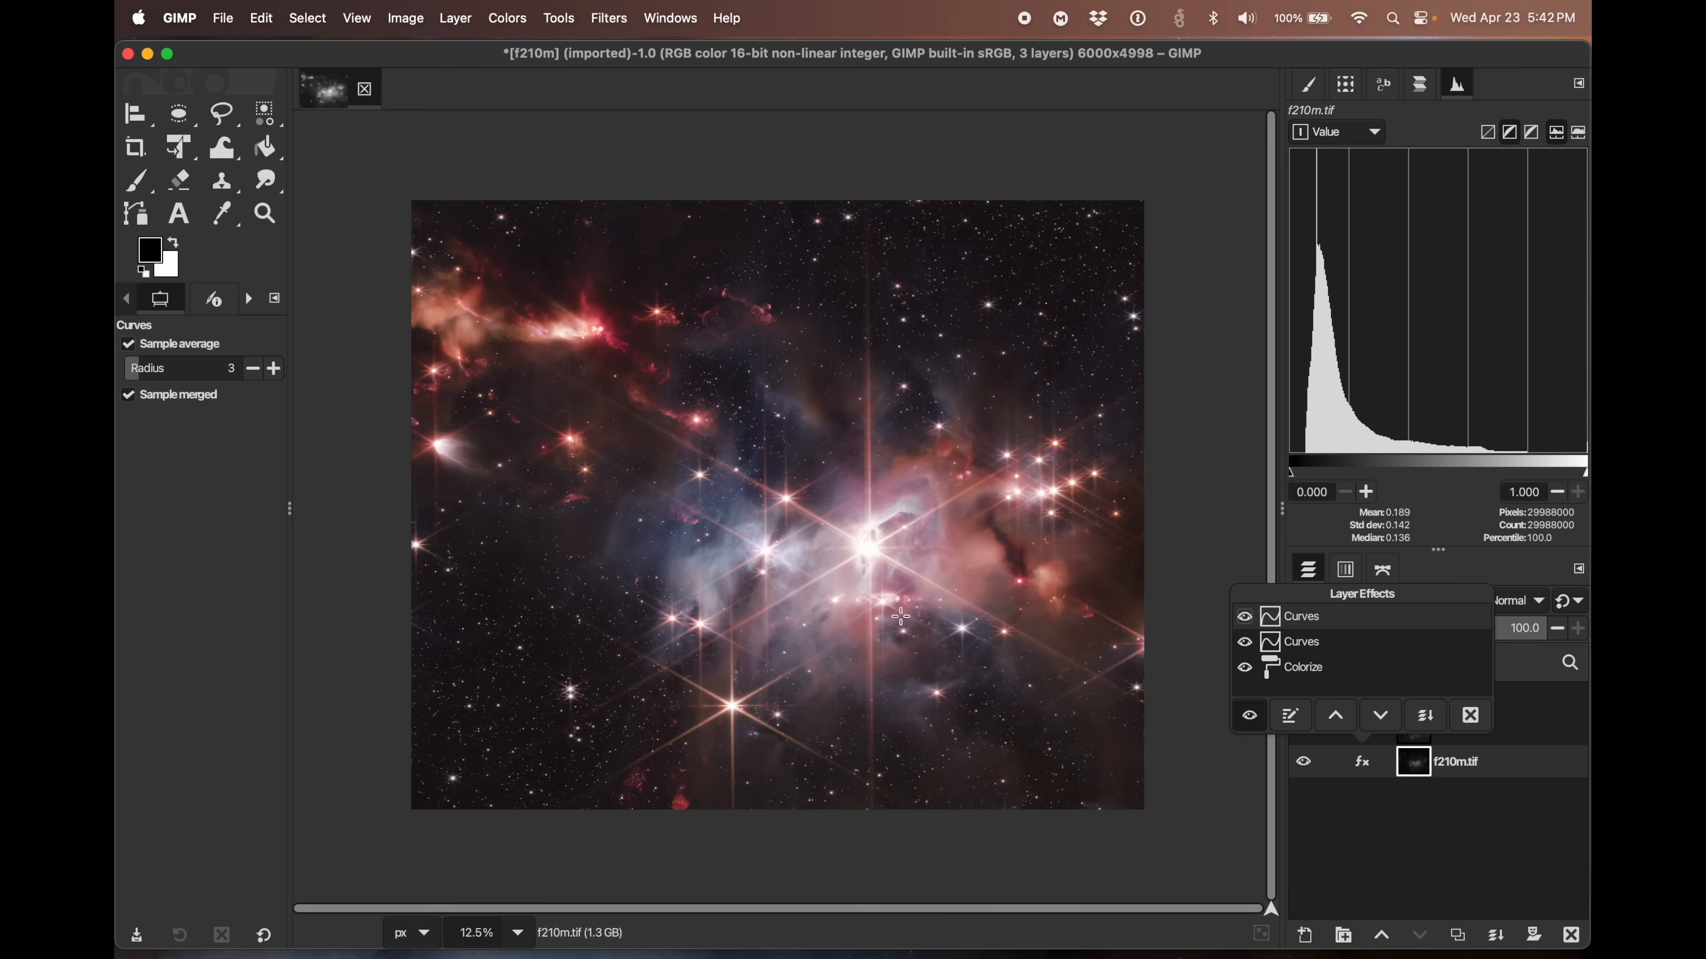
click(1244, 623)
click(1244, 623)
click(1288, 655)
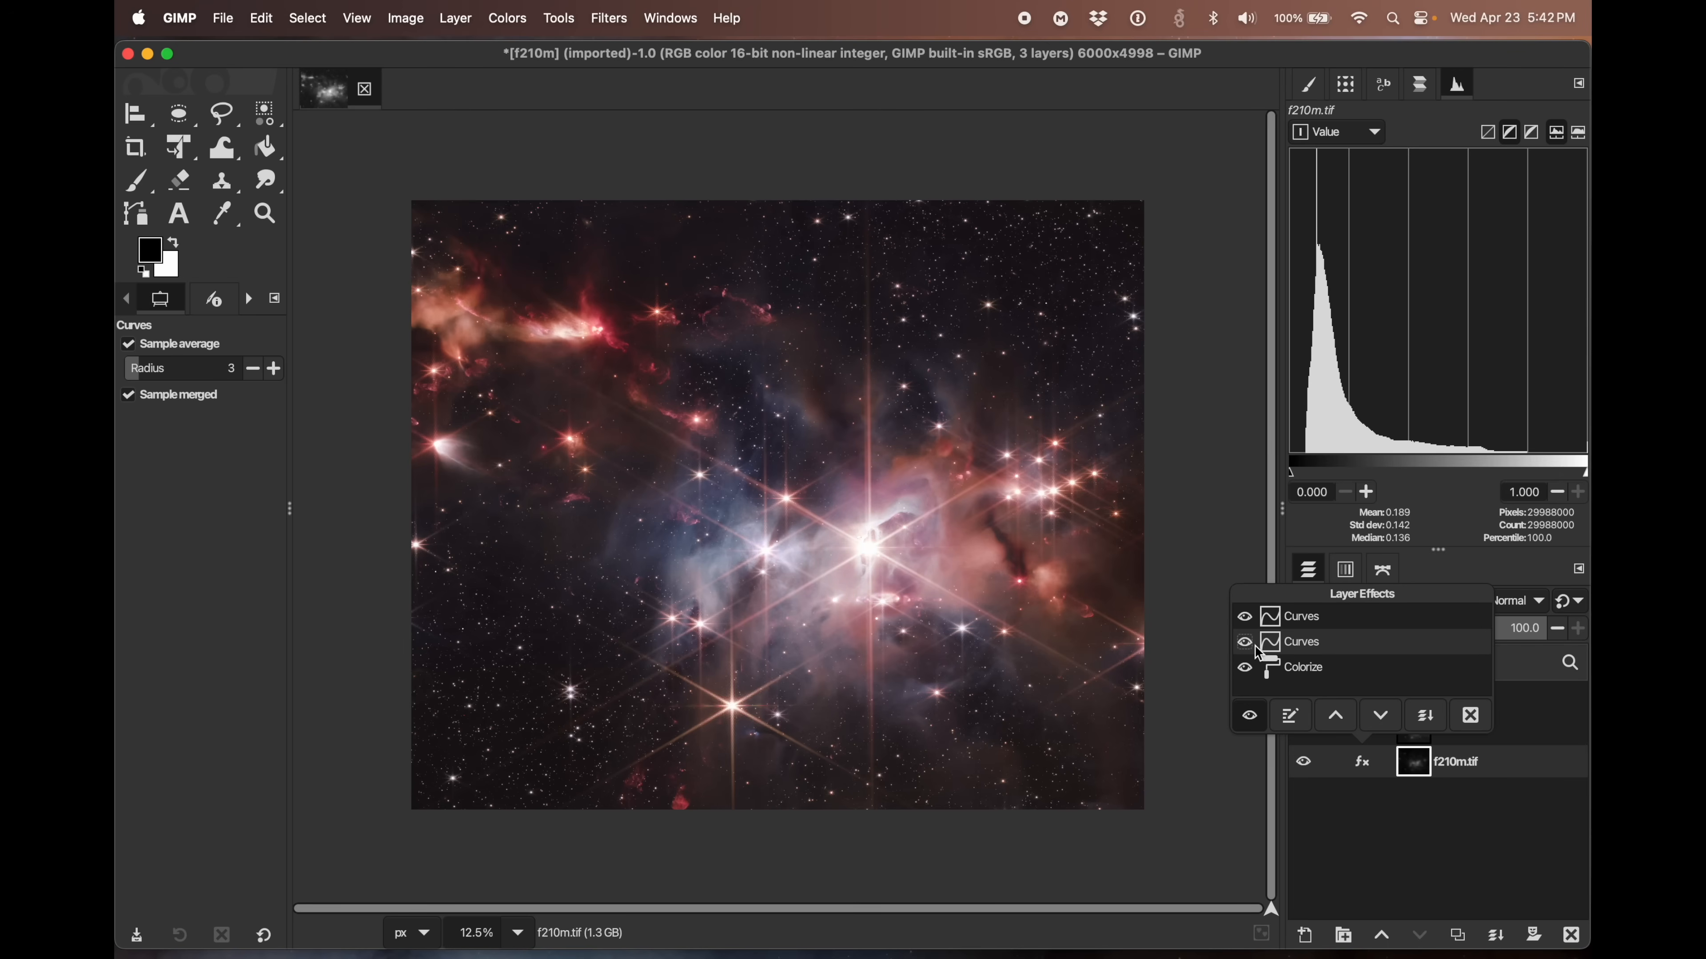
click(1245, 645)
click(1245, 643)
- Edit the lower Curves effect on f210m.tif, moving the midtone point to 30.97/46.09 and the shadow point to 9.66/8.20 (input/output)
double_click(1310, 645)
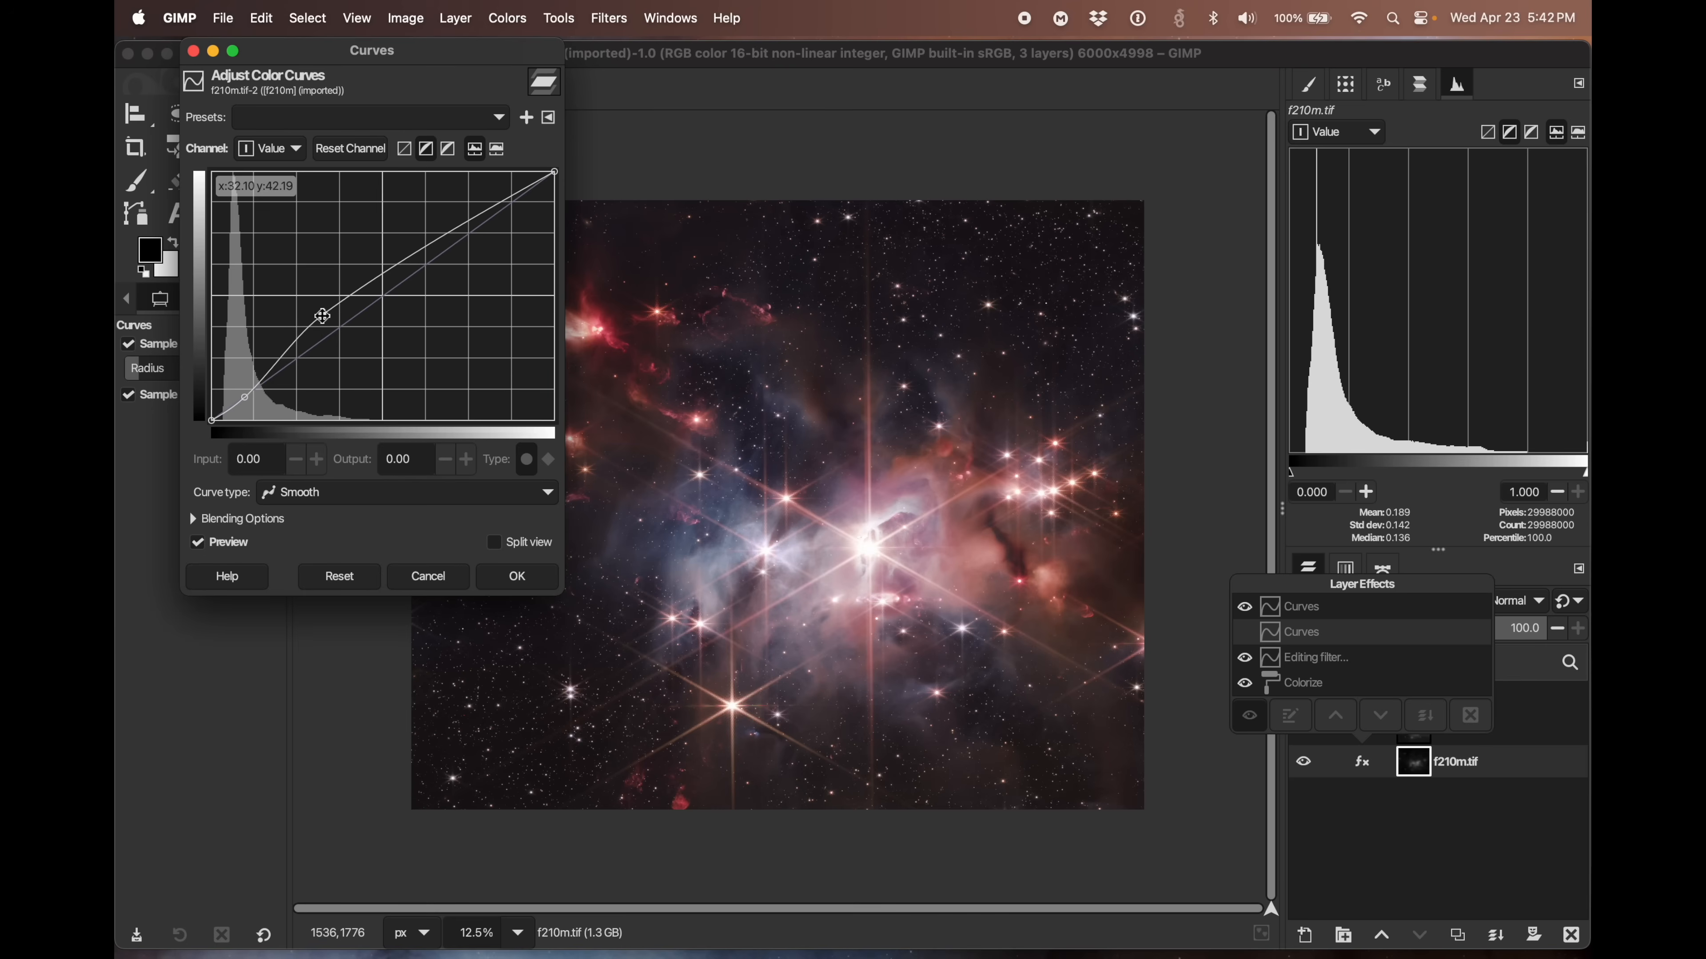
drag(322, 315, 317, 306)
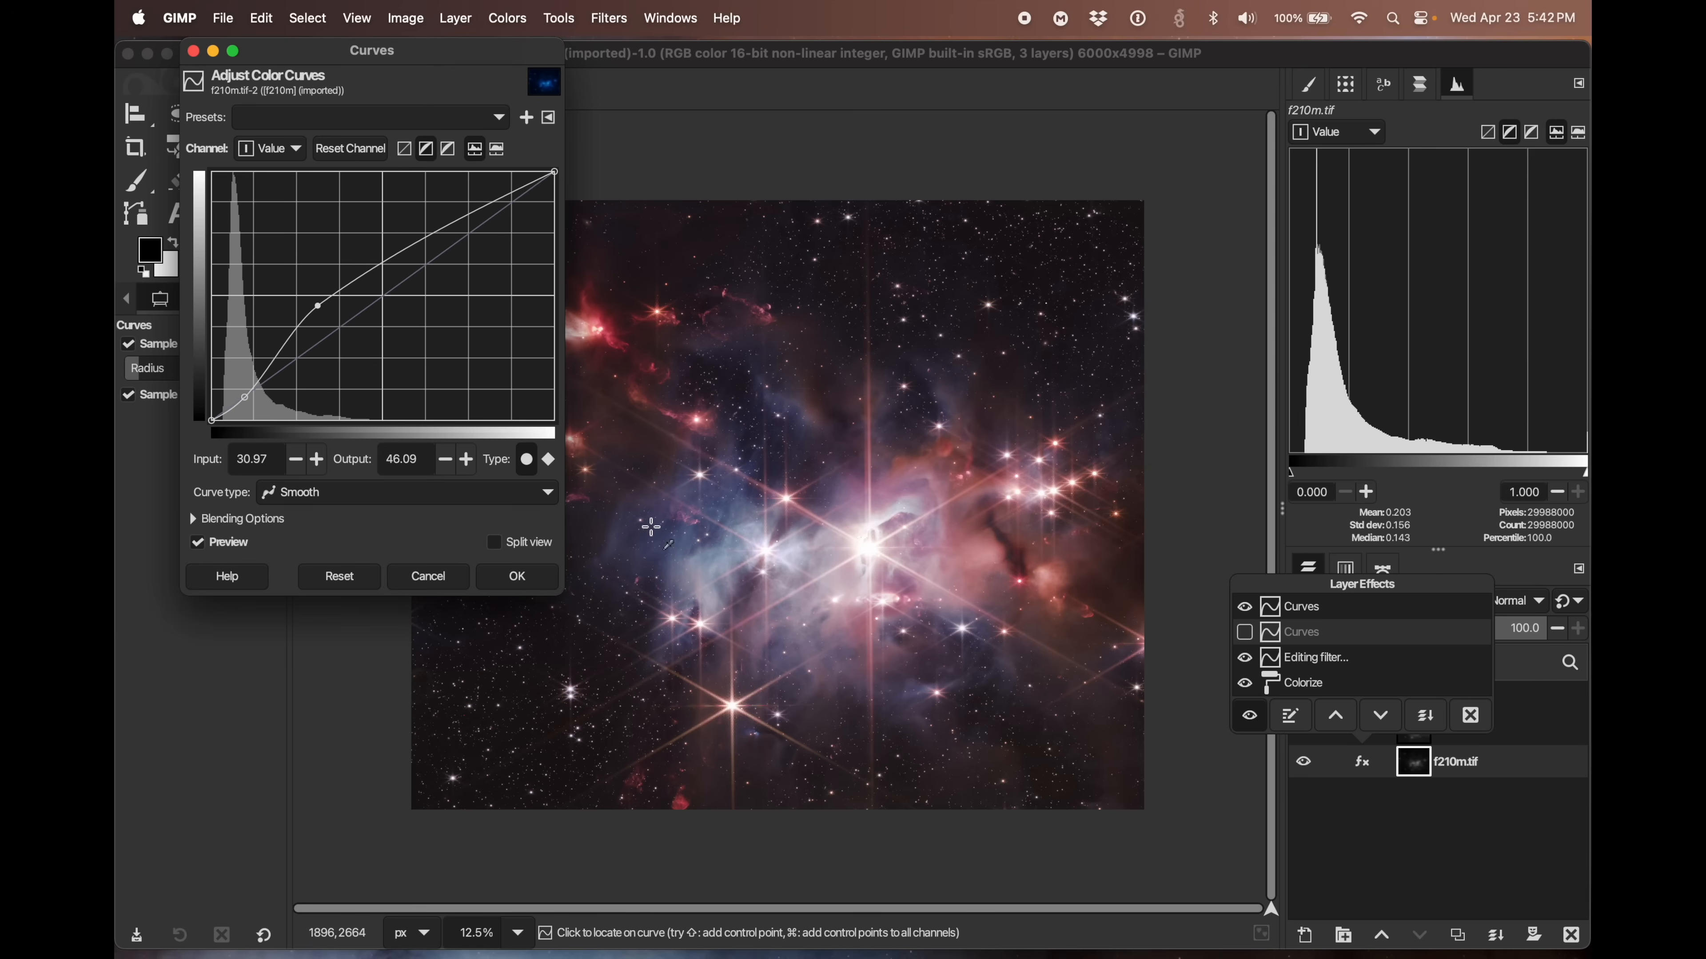
drag(474, 67, 383, 93)
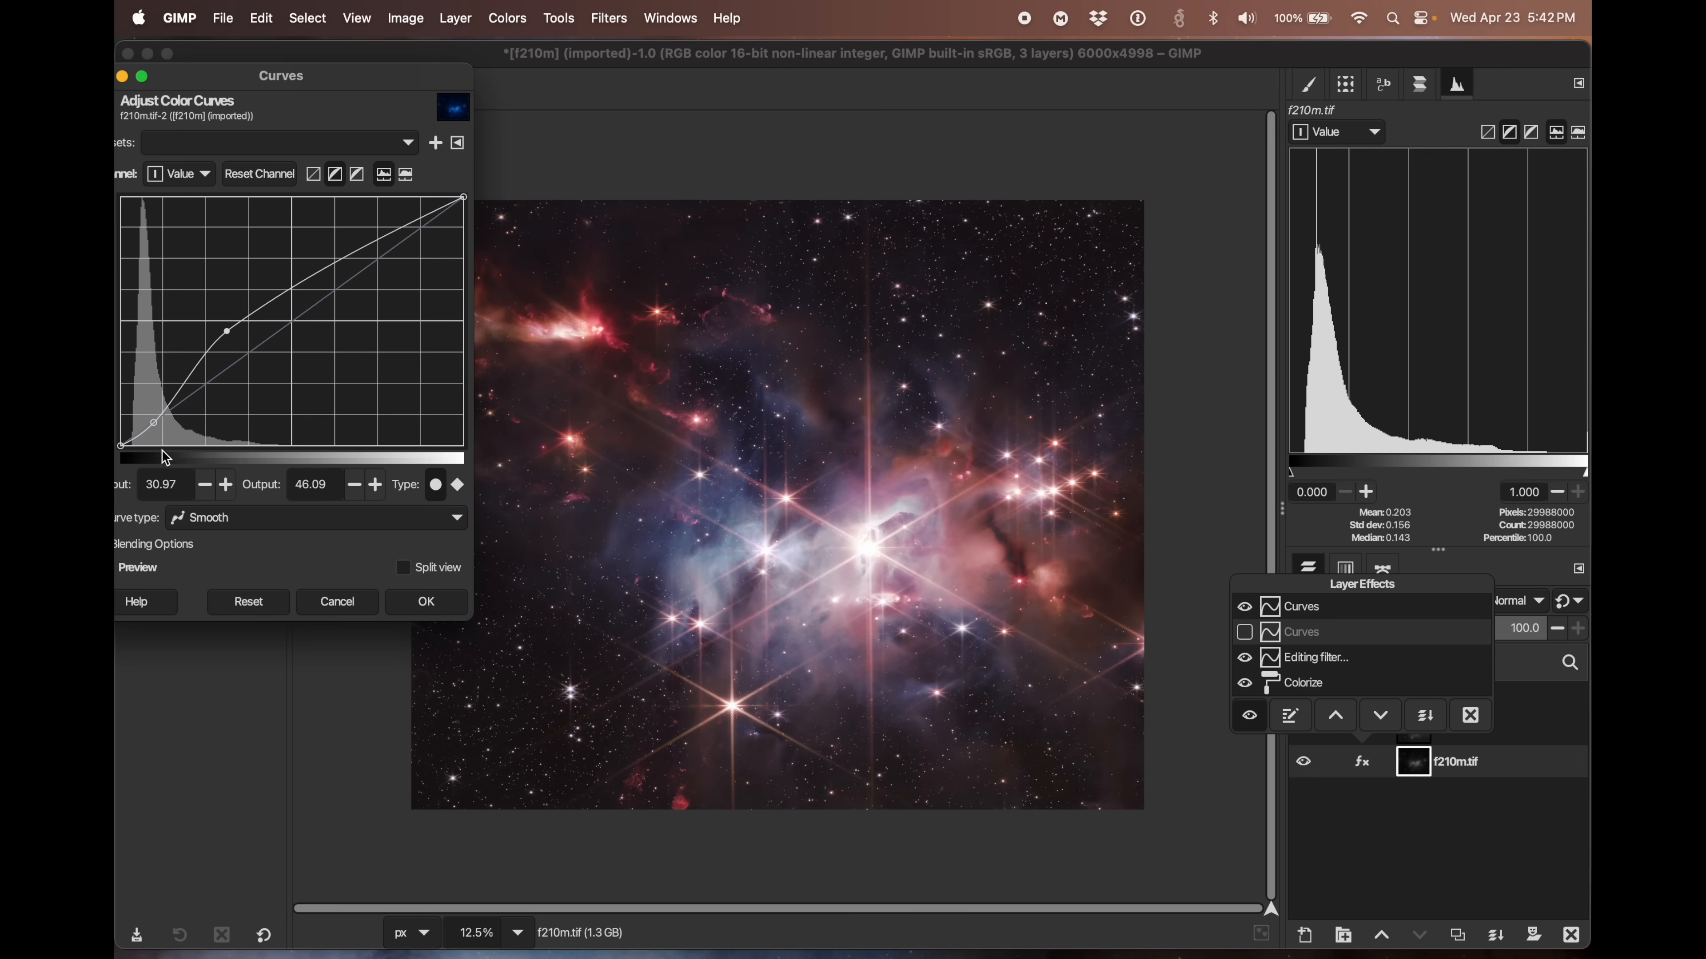
click(155, 423)
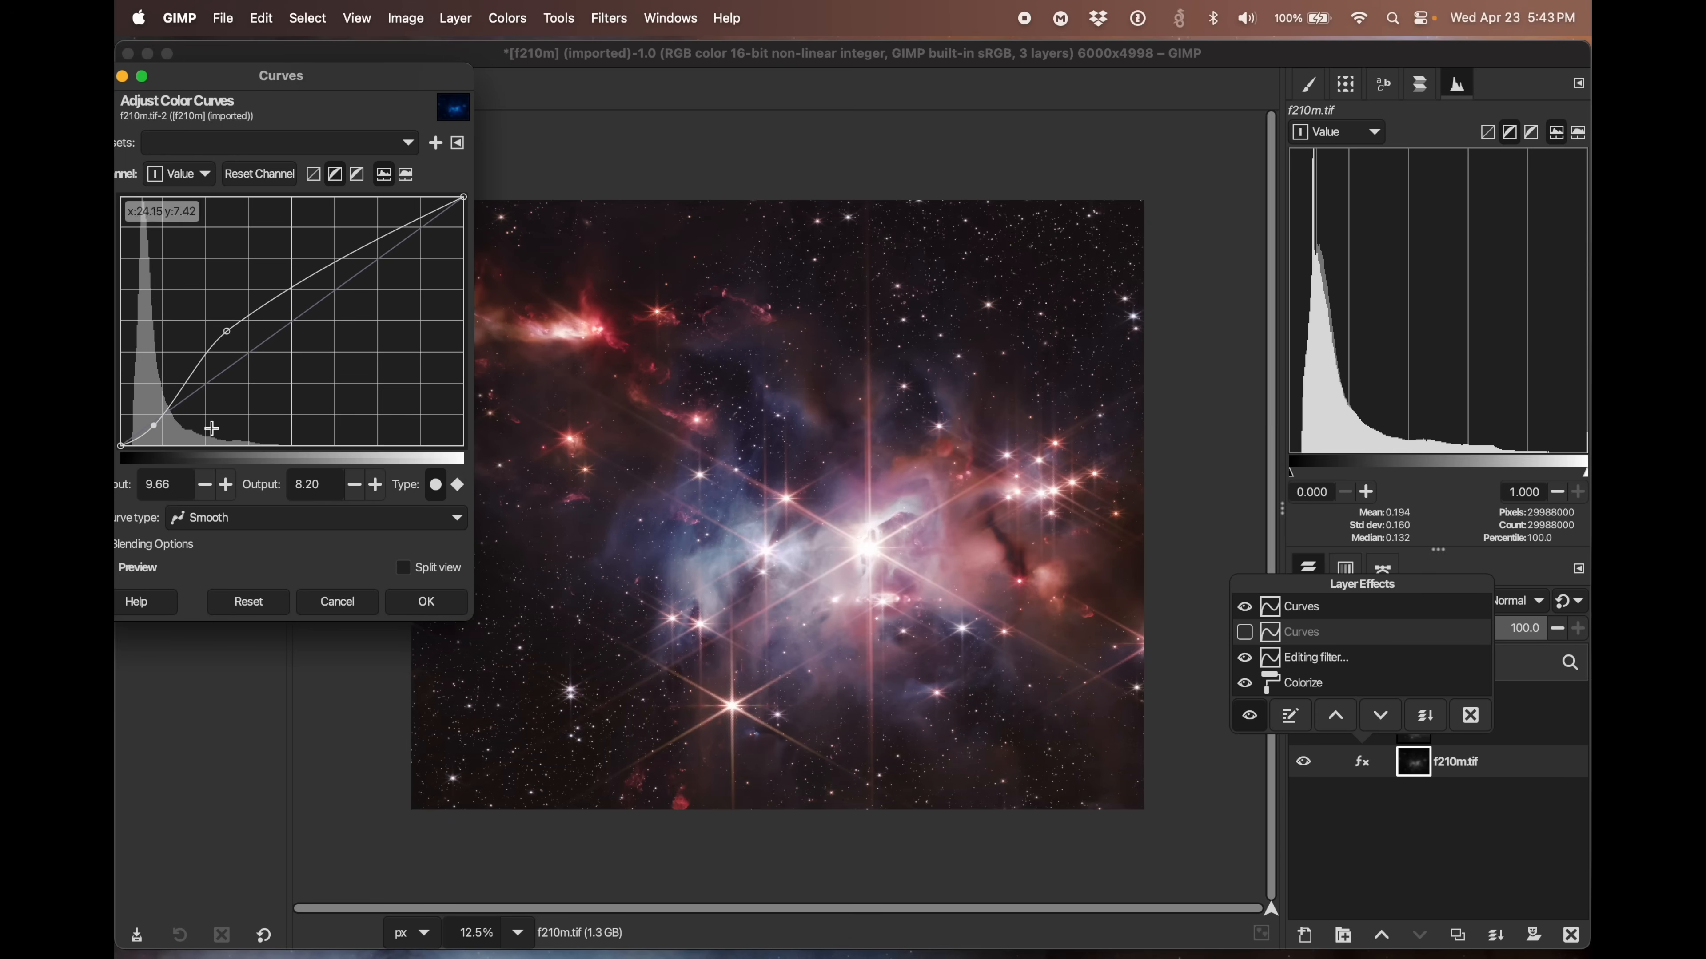
click(425, 603)
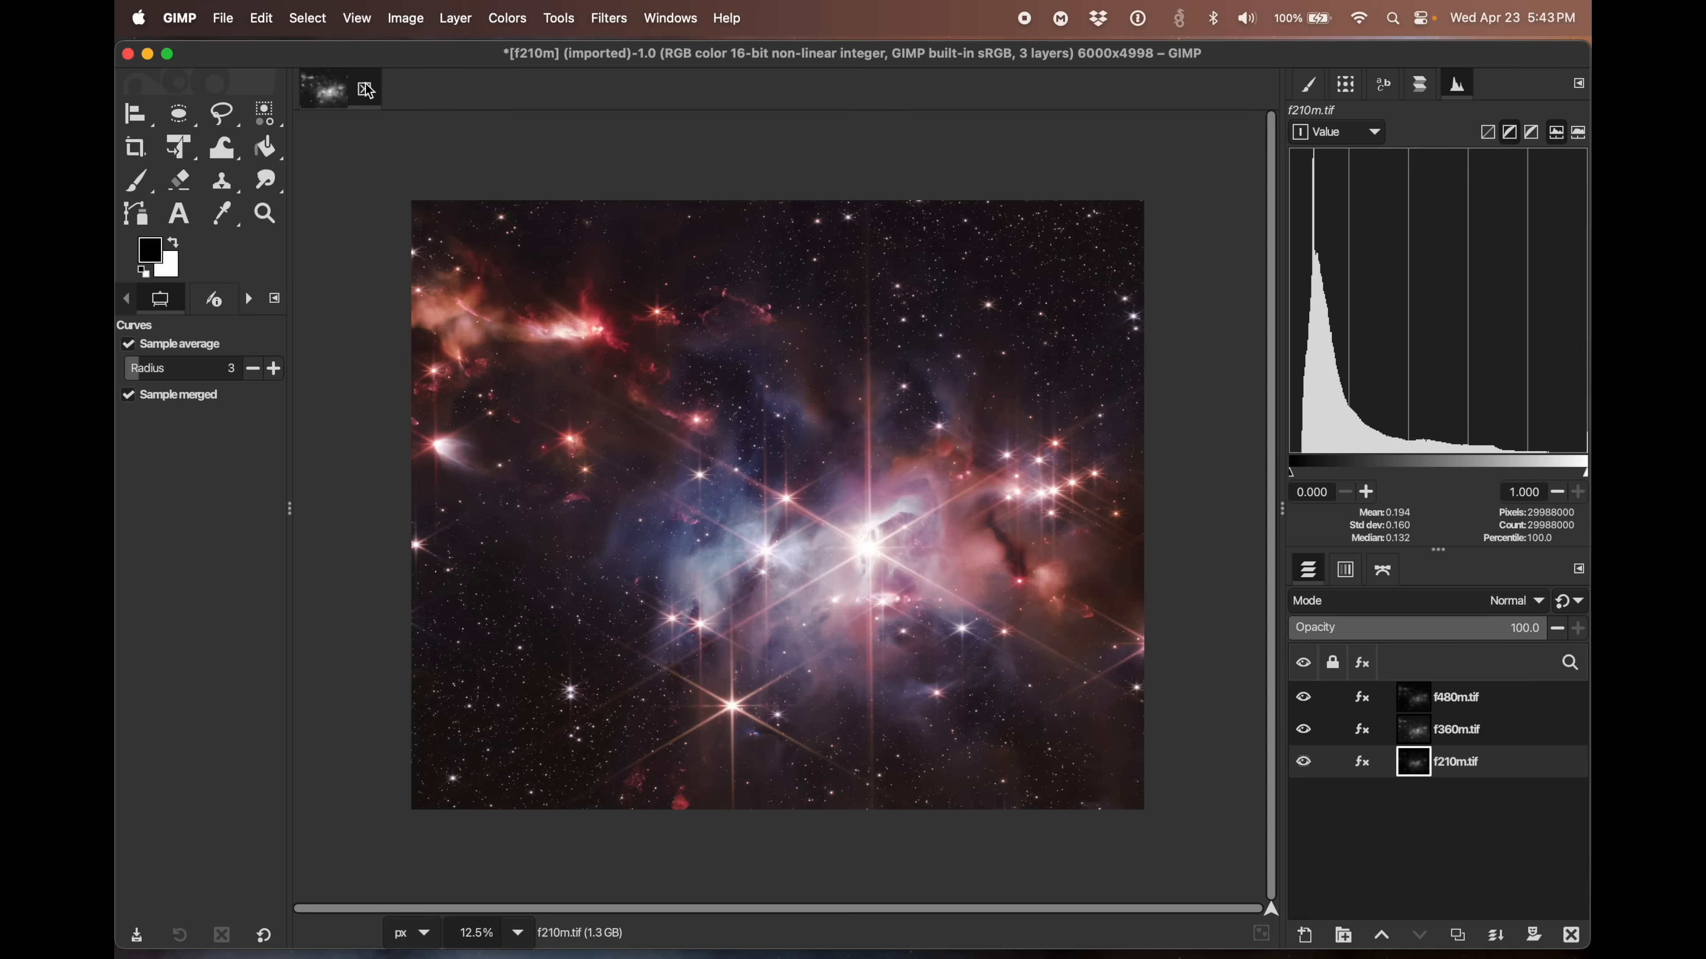
- Save the layered image to the Desktop as serpens-jwst.xcf
click(224, 18)
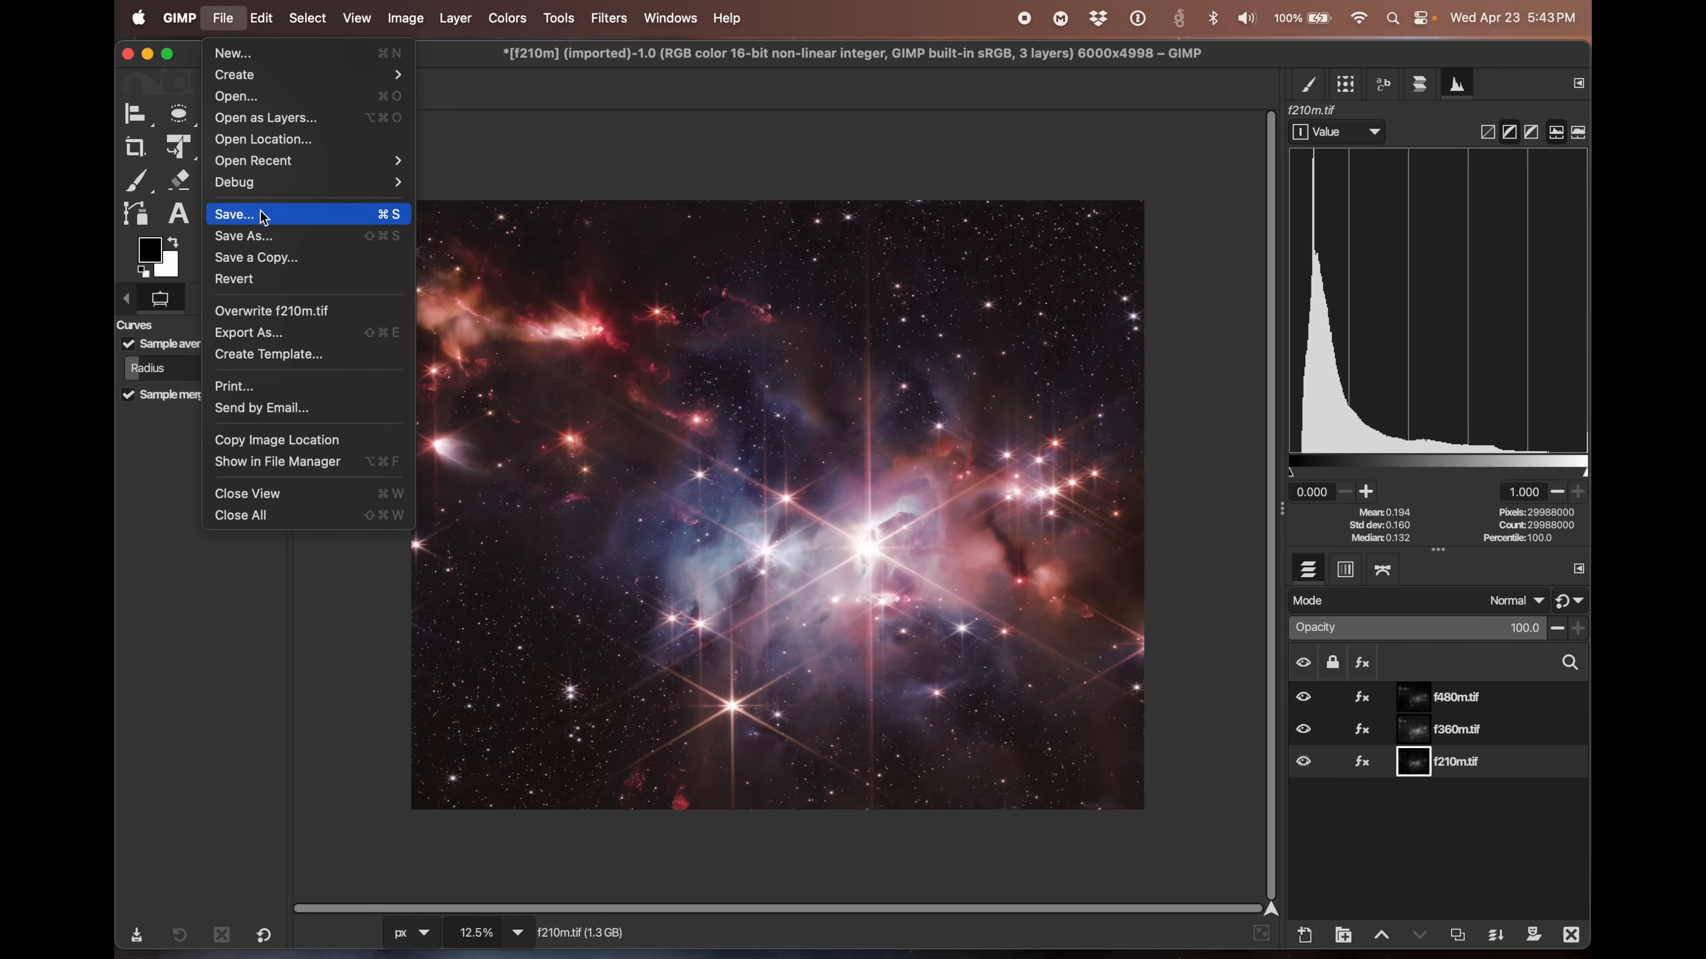
click(254, 232)
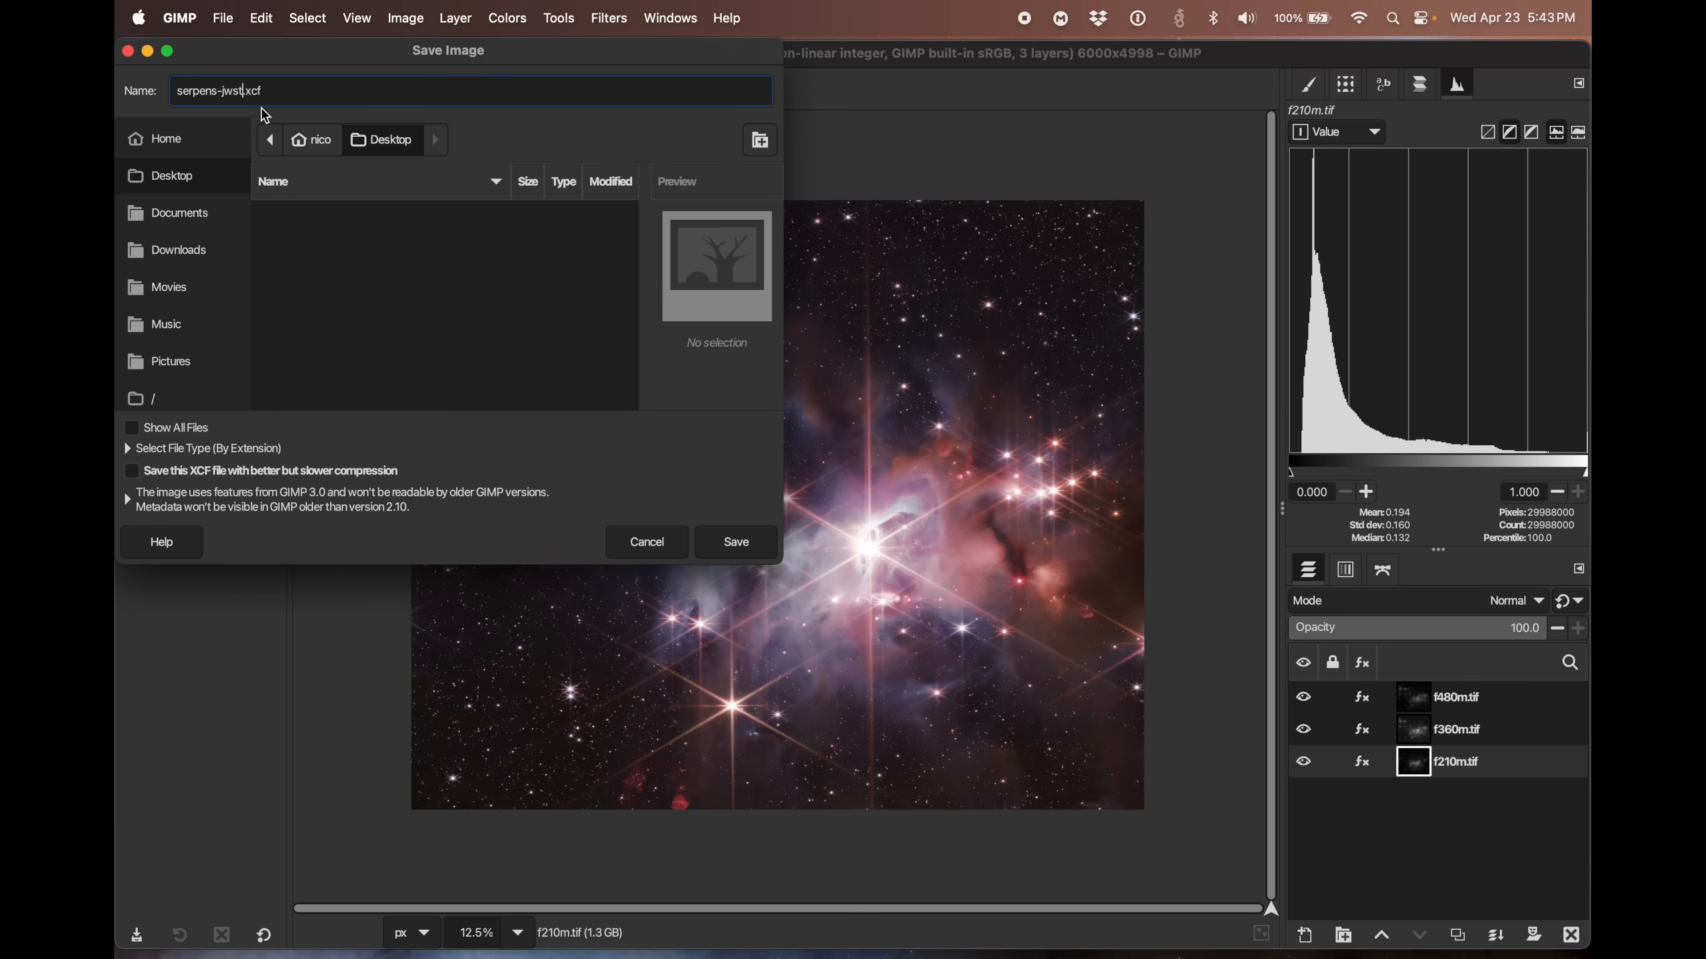
click(698, 552)
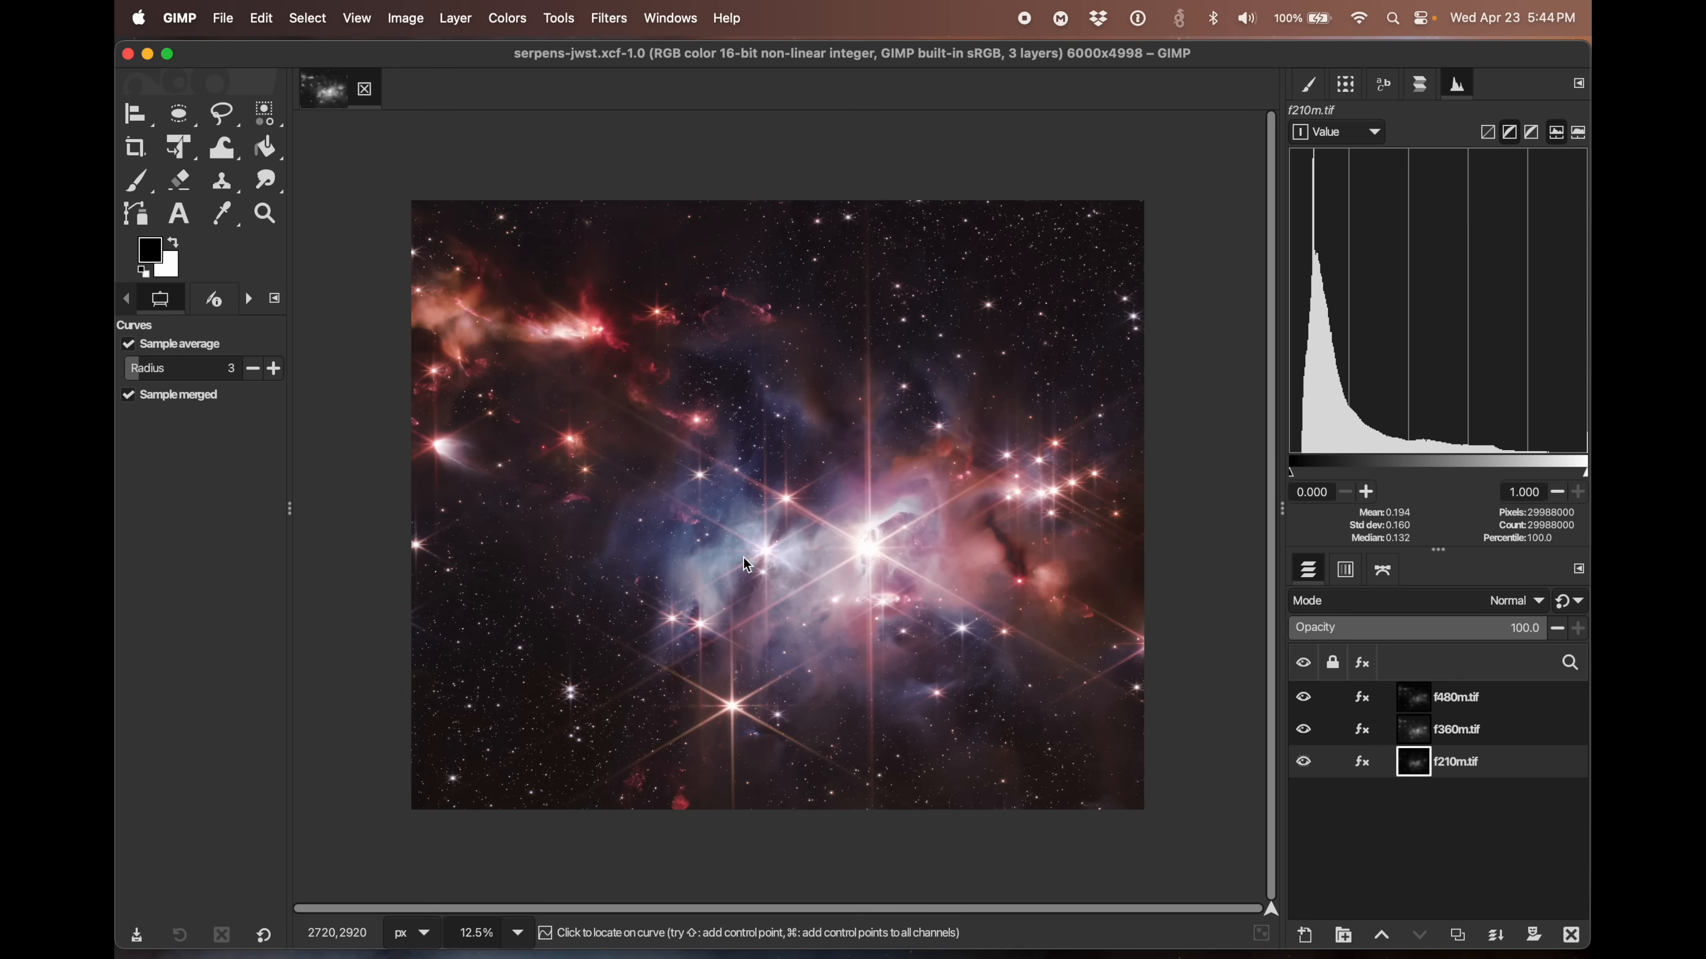
- Review the layer effects on f210m.tif, f360m.tif and f480m.tif
click(1363, 762)
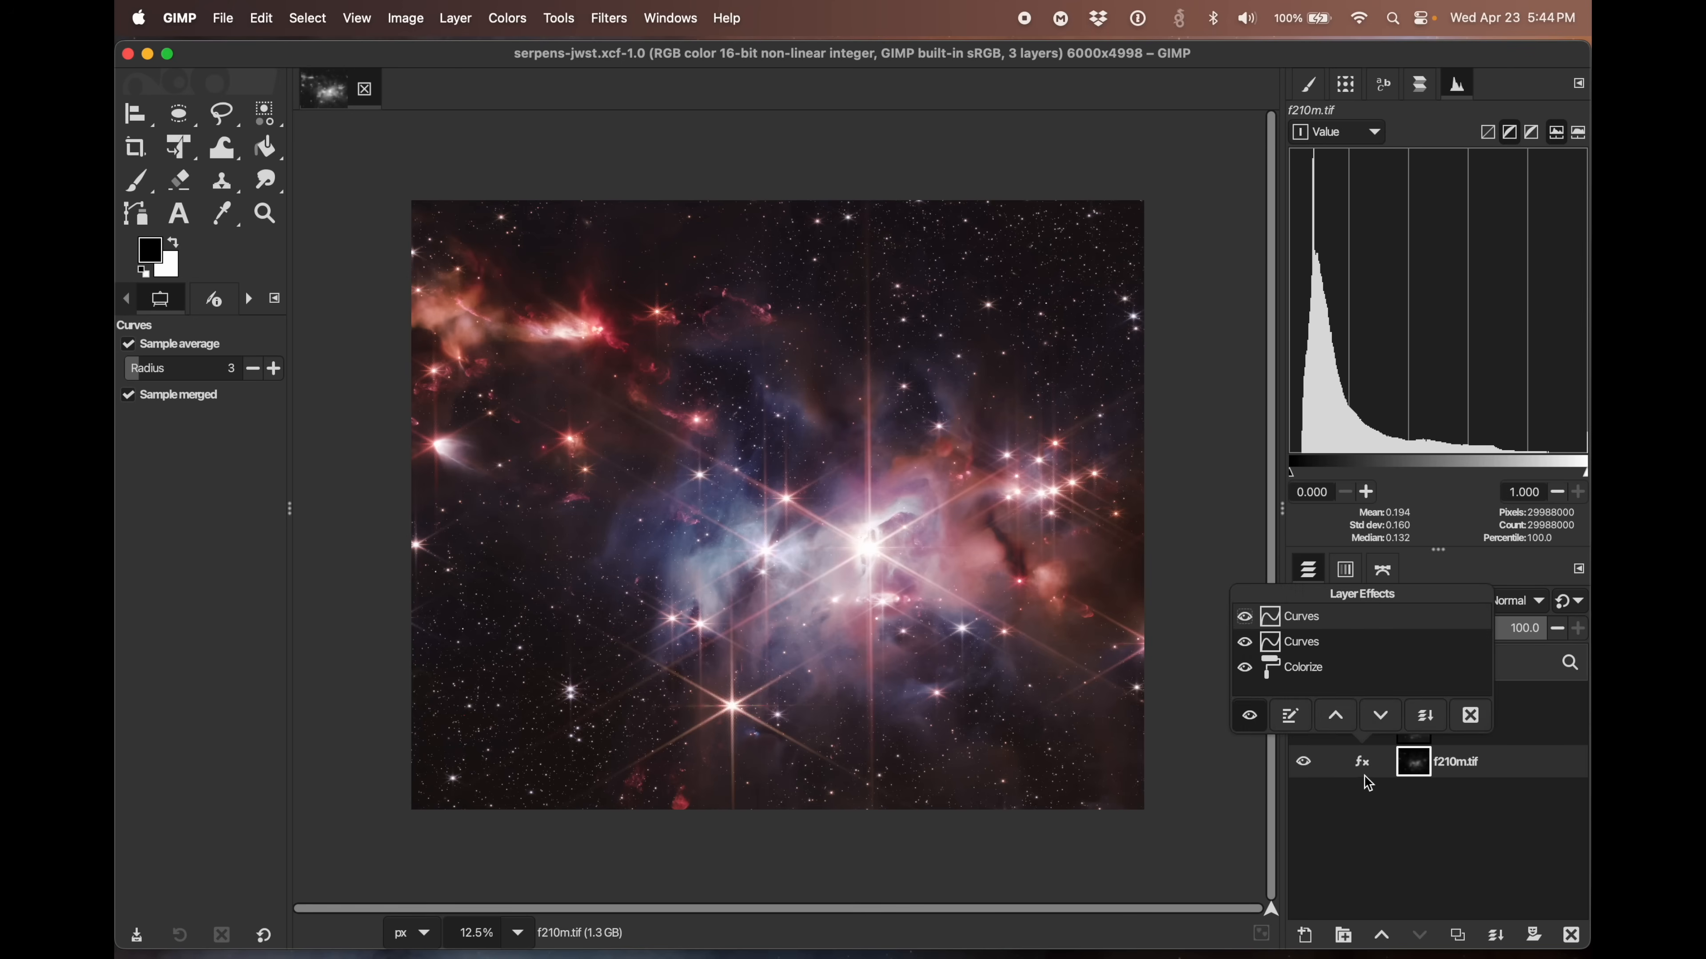
click(1368, 782)
click(1363, 731)
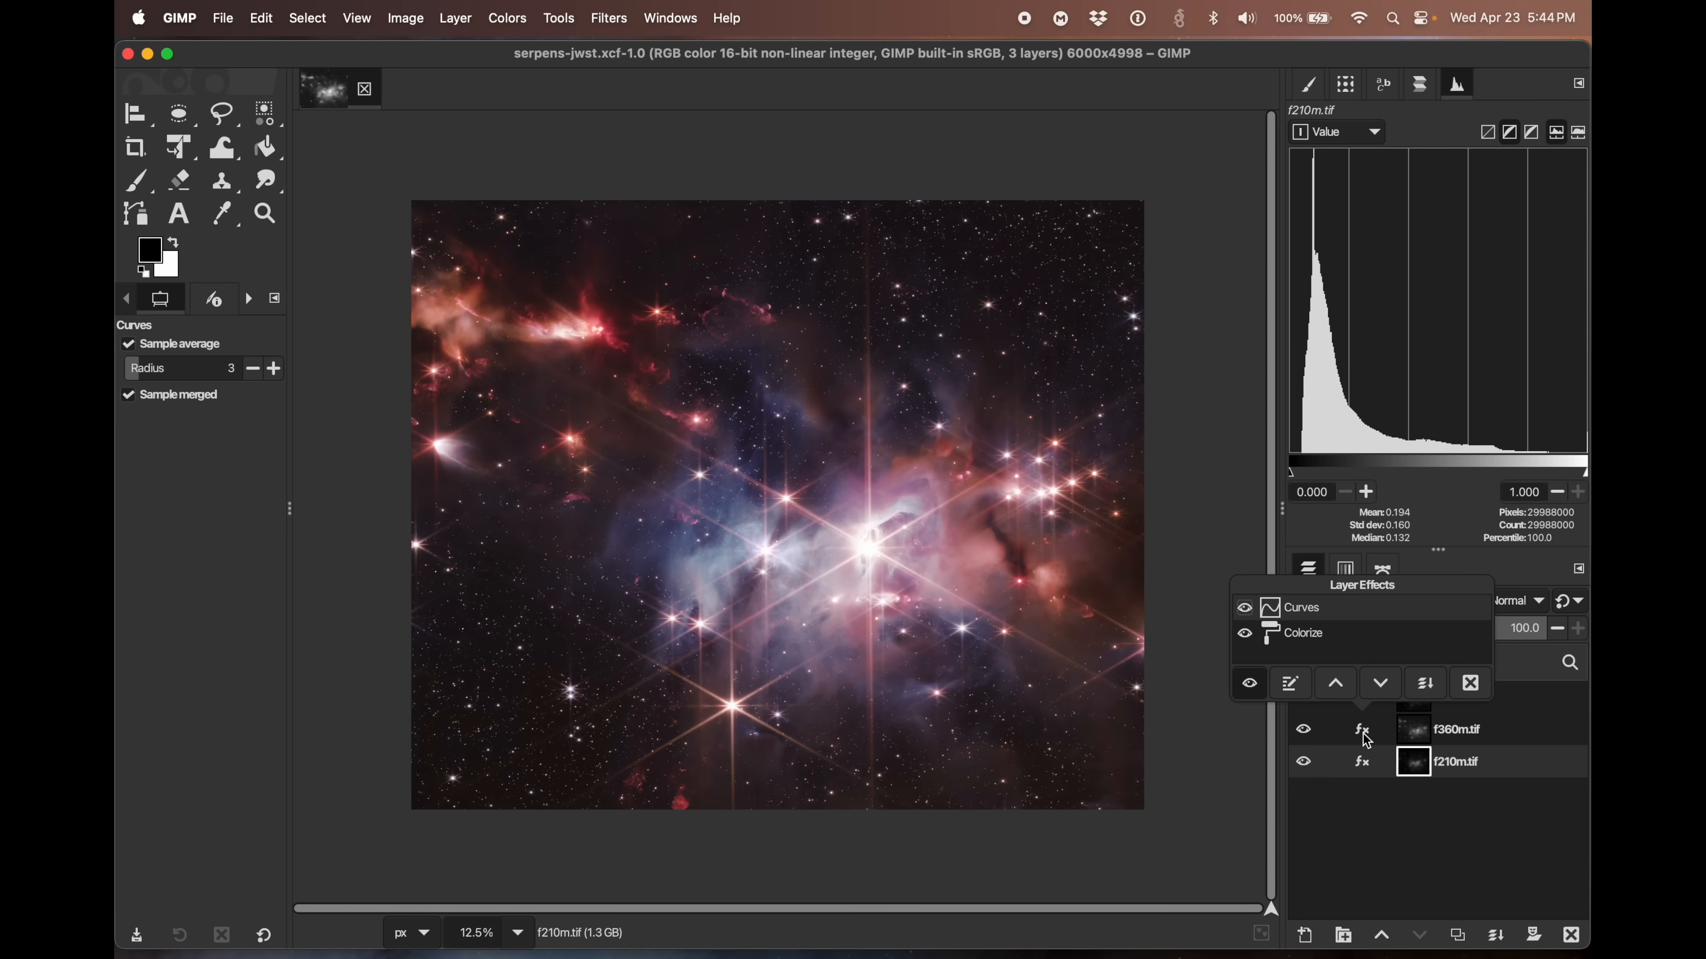
click(1364, 771)
click(1364, 701)
click(1364, 709)
click(1362, 699)
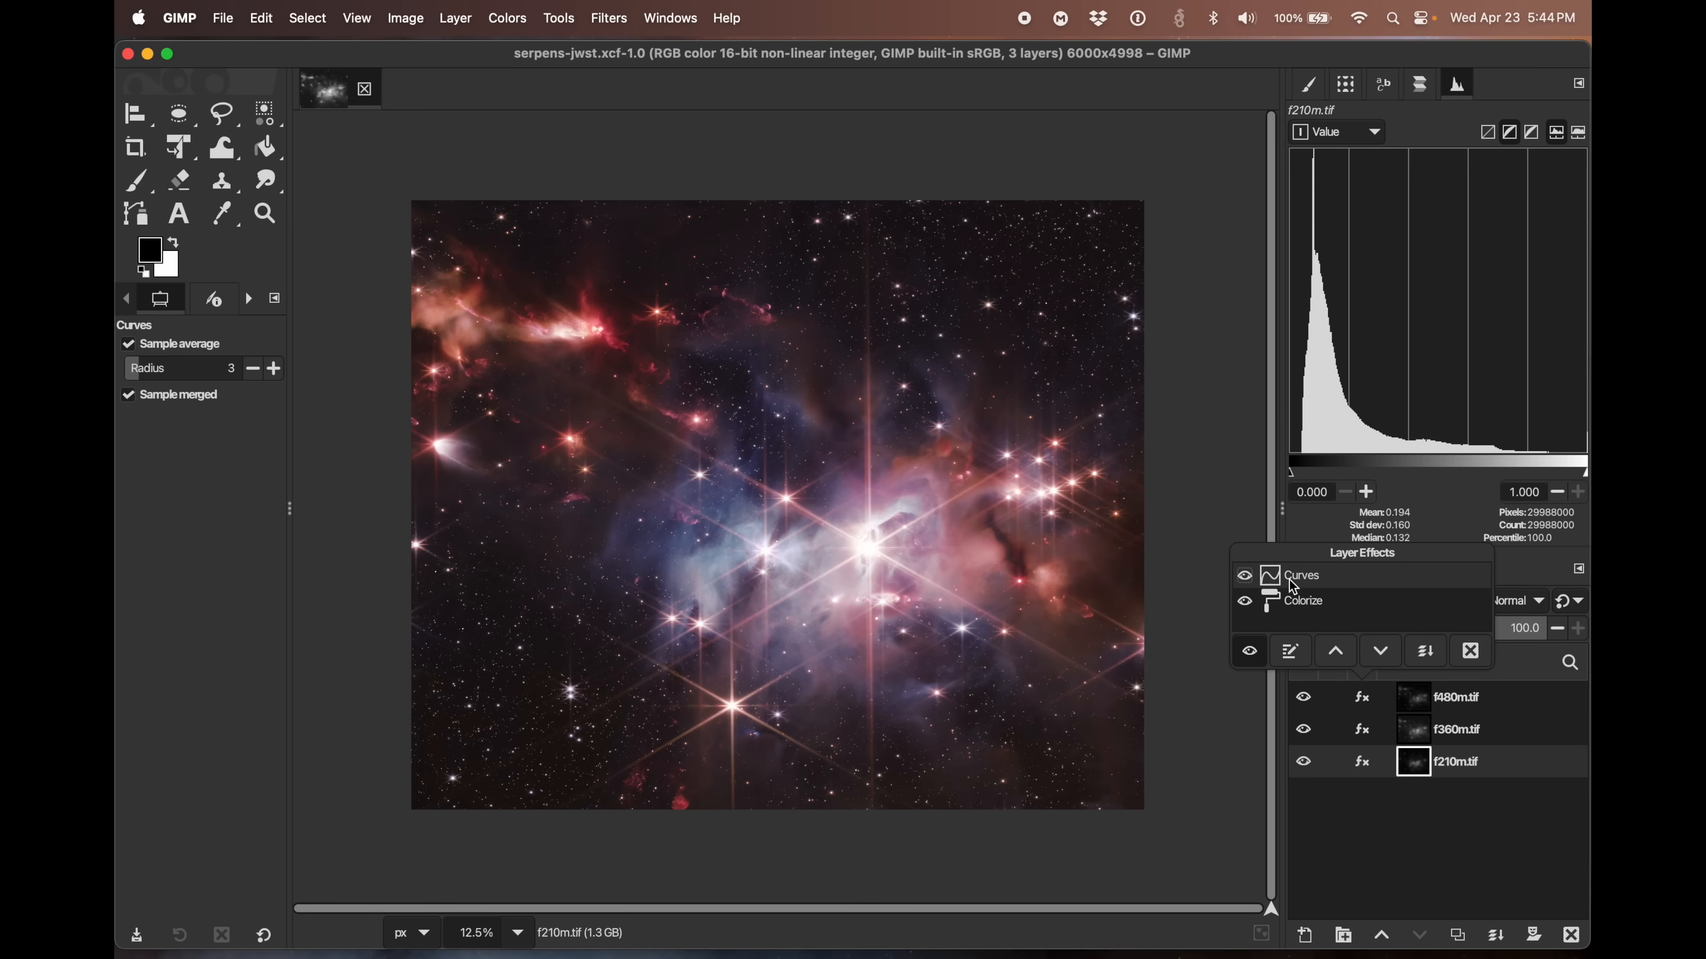
- Look again at the effects applied to the f360m.tif and f210m.tif layers
click(1362, 723)
click(1363, 735)
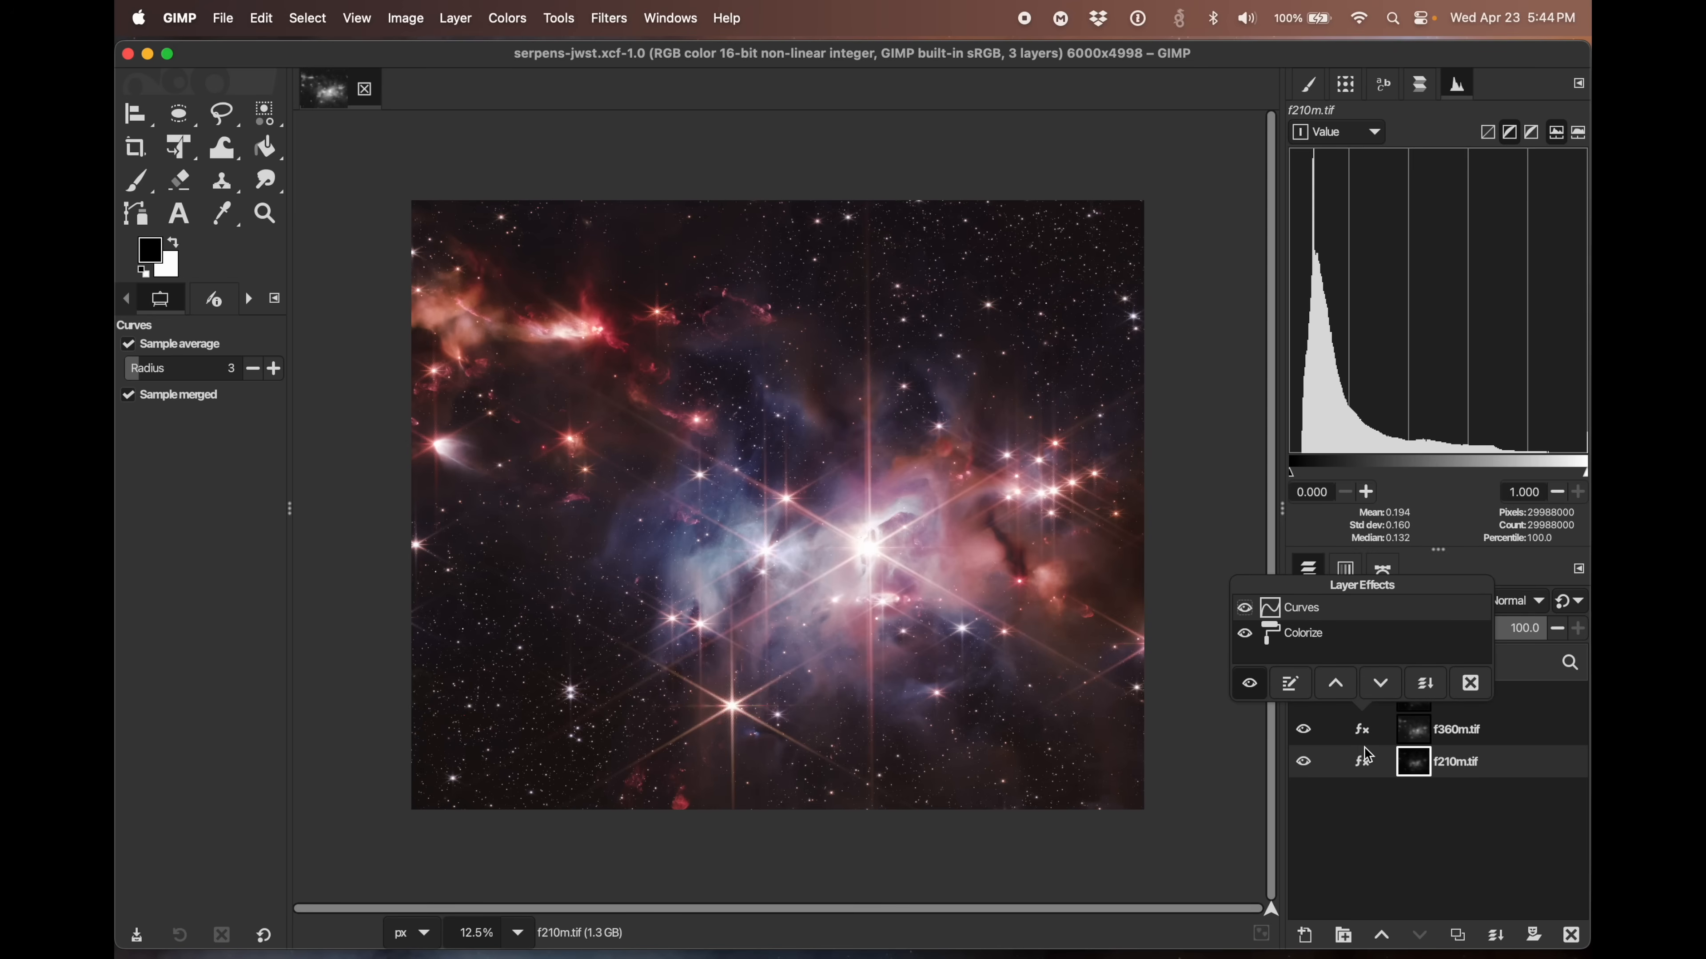
click(1369, 769)
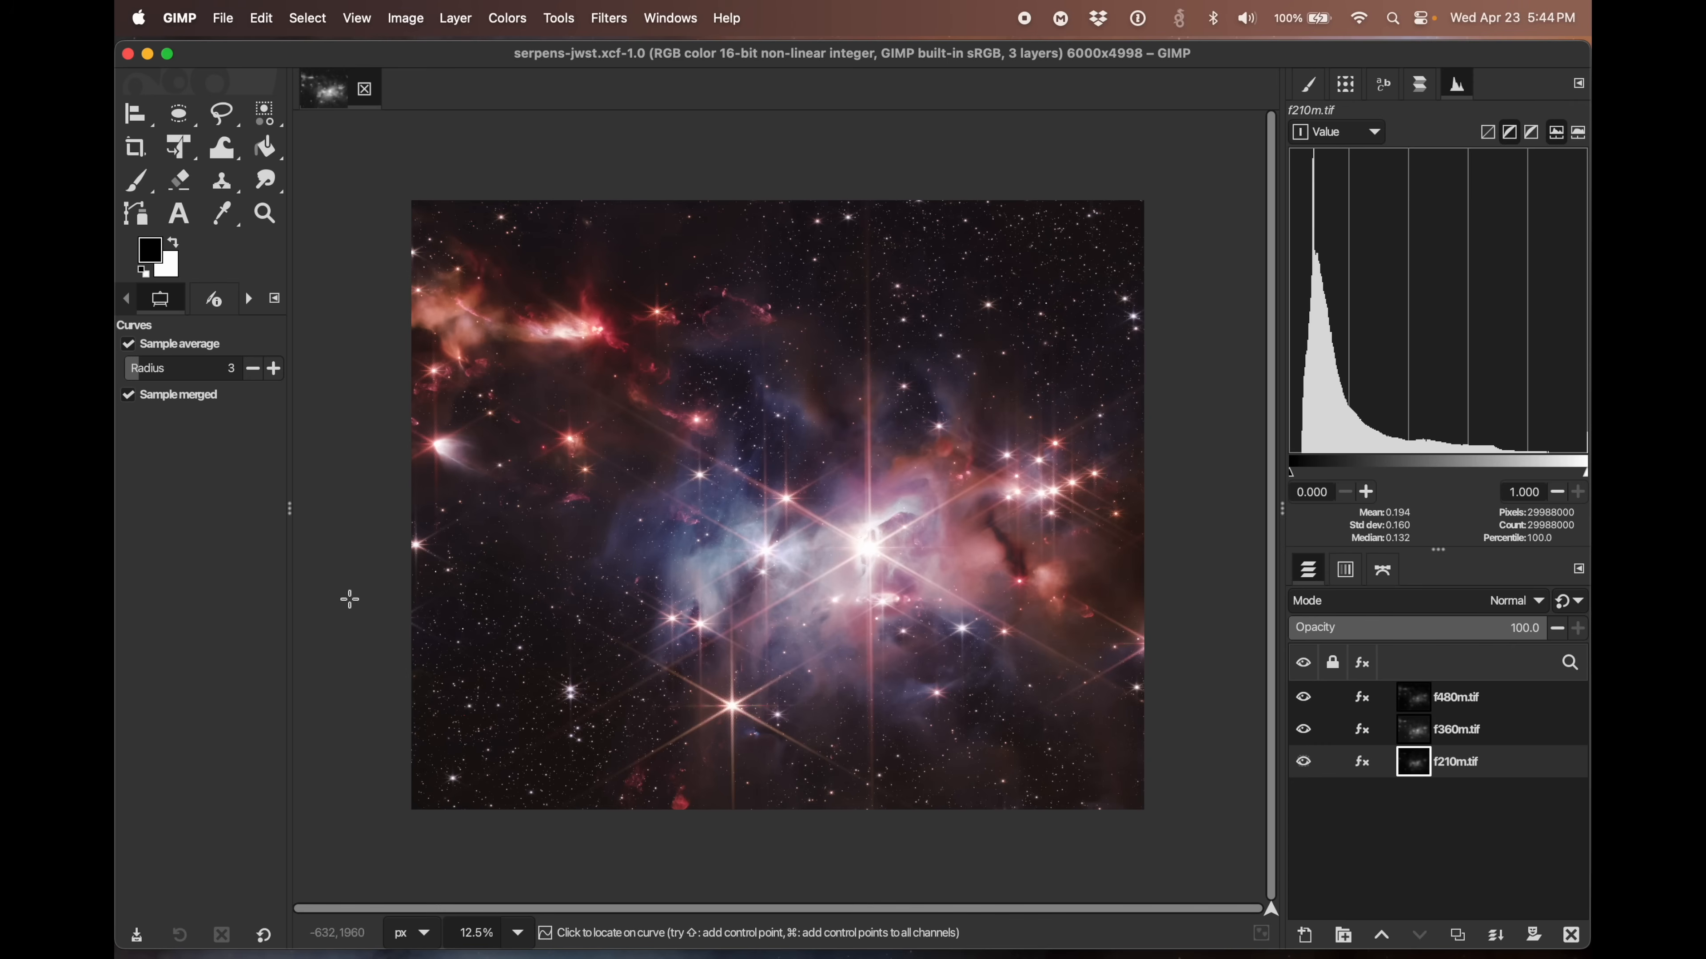
- Set up an export of the image to the Desktop as serpens-jwst.jpg, with JPEG image as the file type
click(231, 20)
click(275, 312)
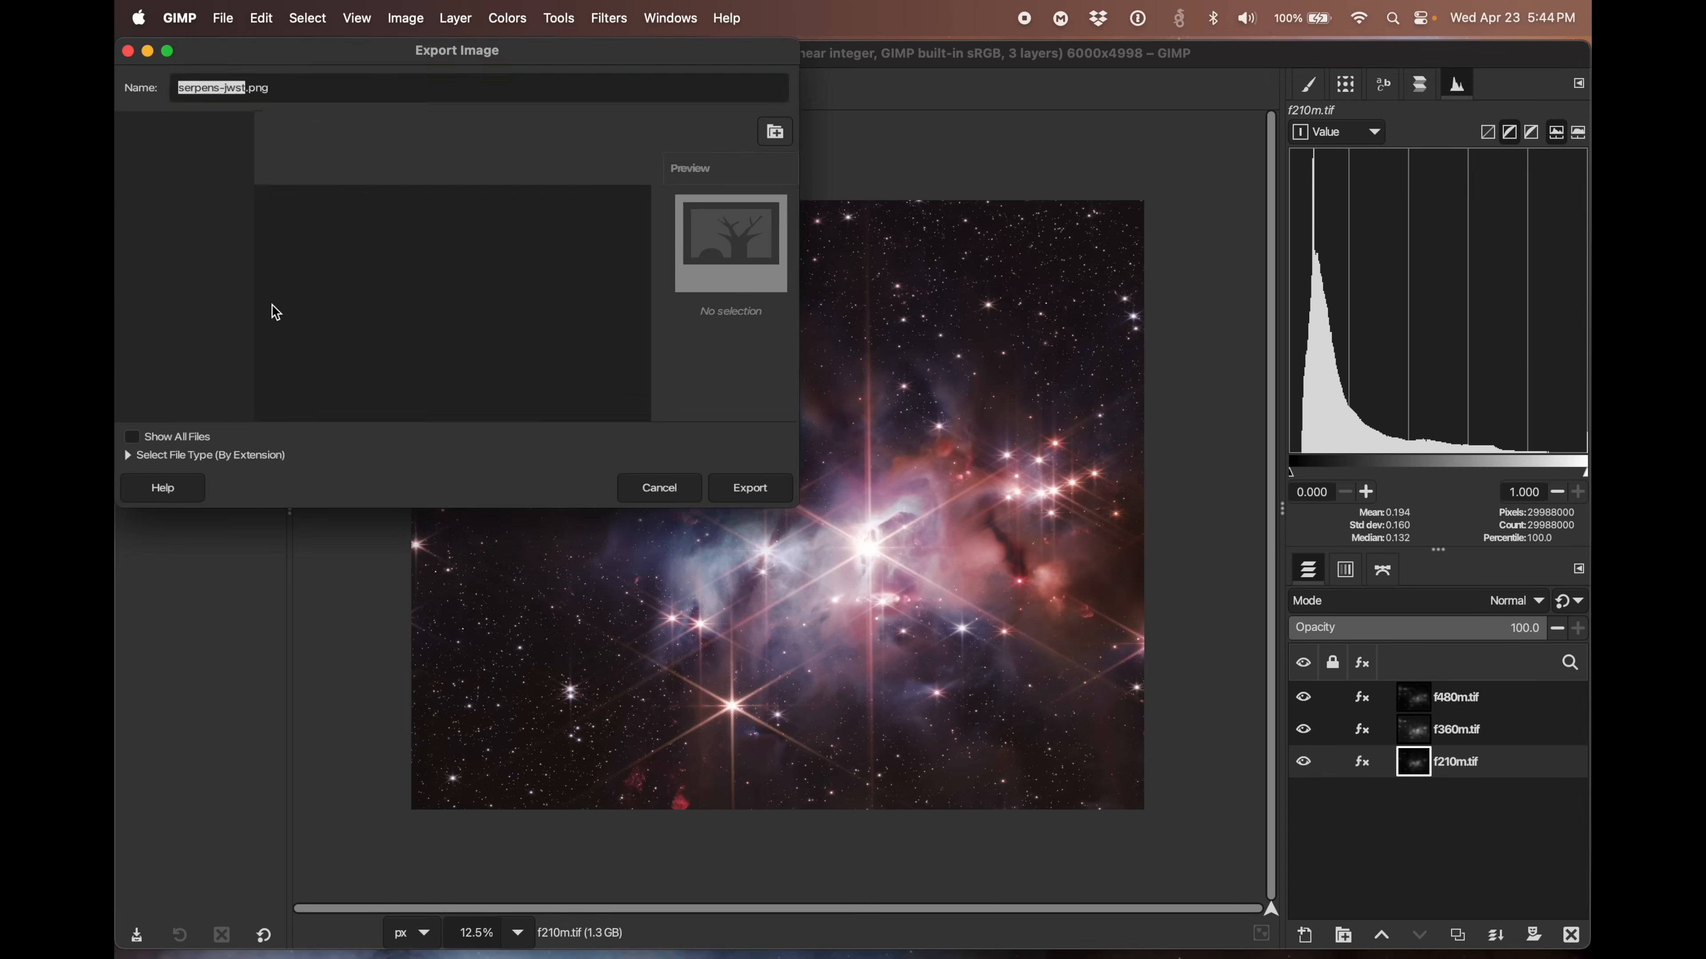
drag(518, 56, 927, 329)
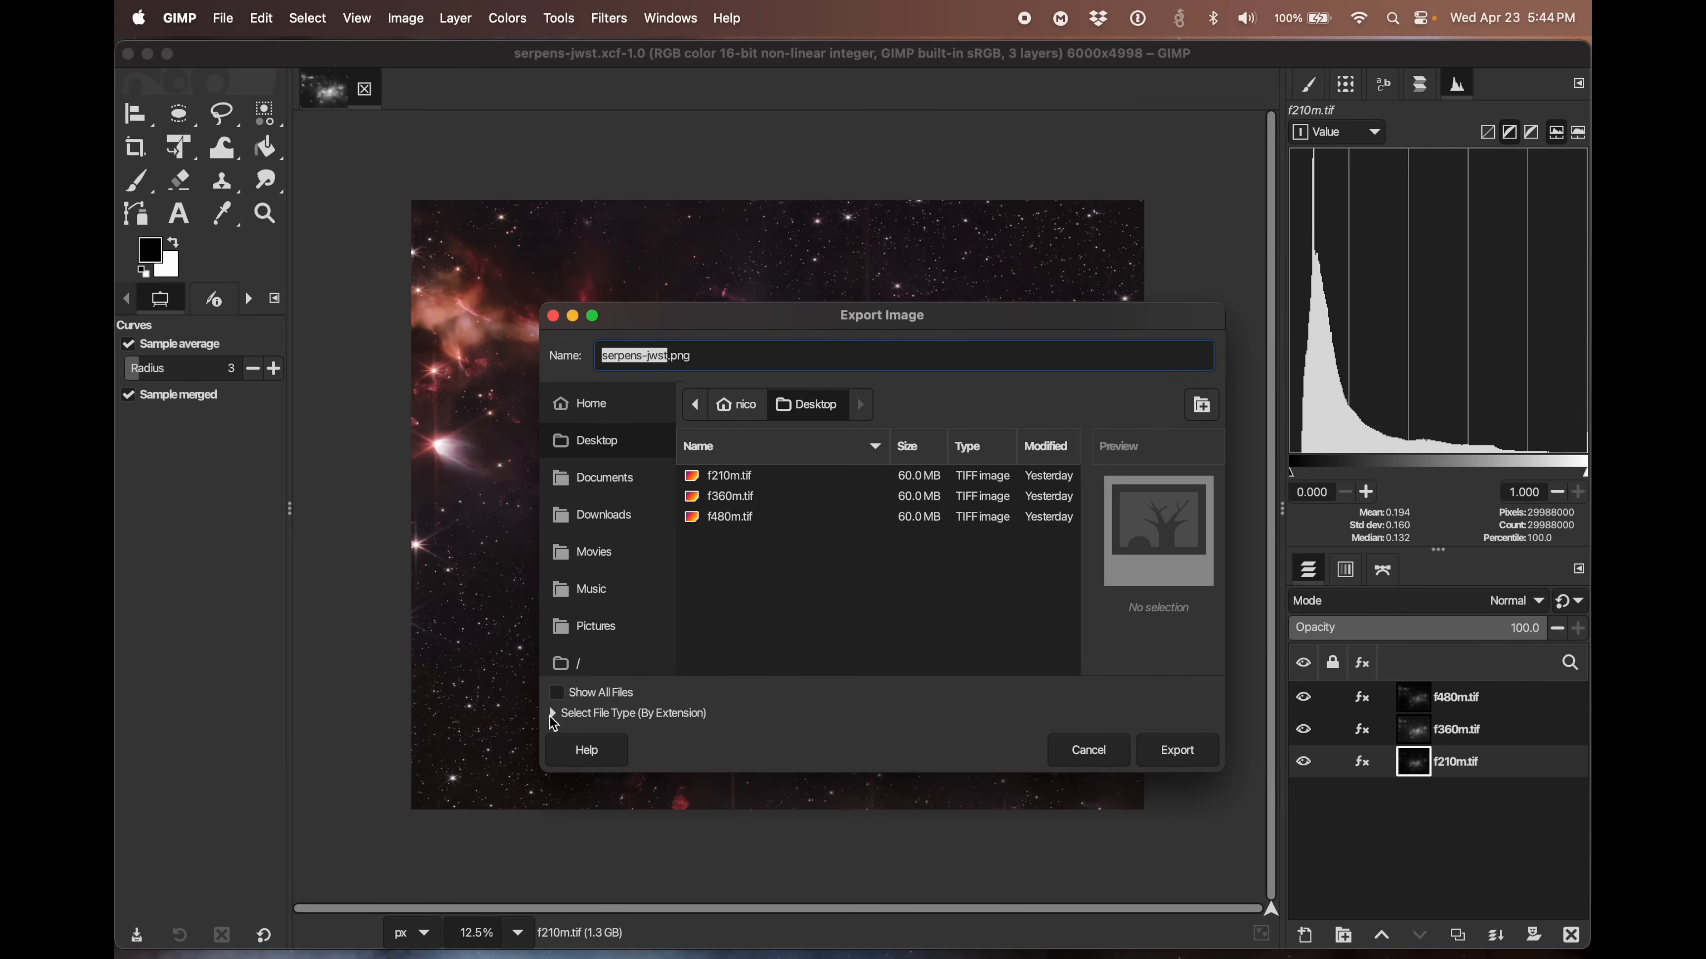
click(555, 714)
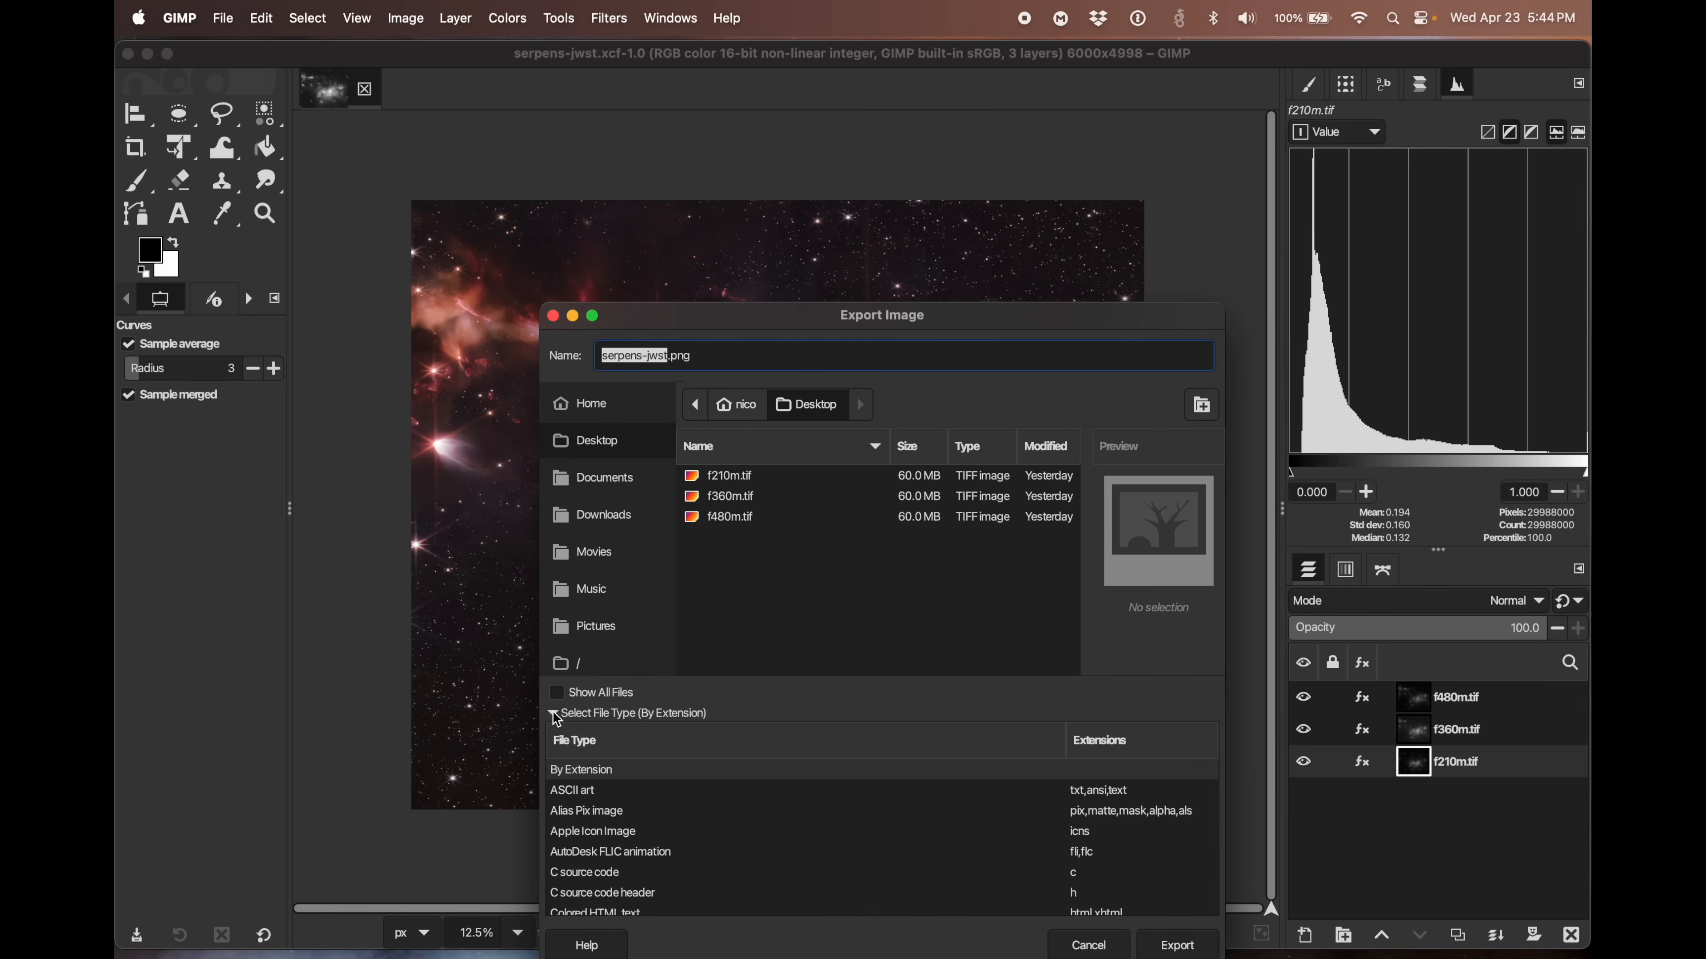
click(554, 715)
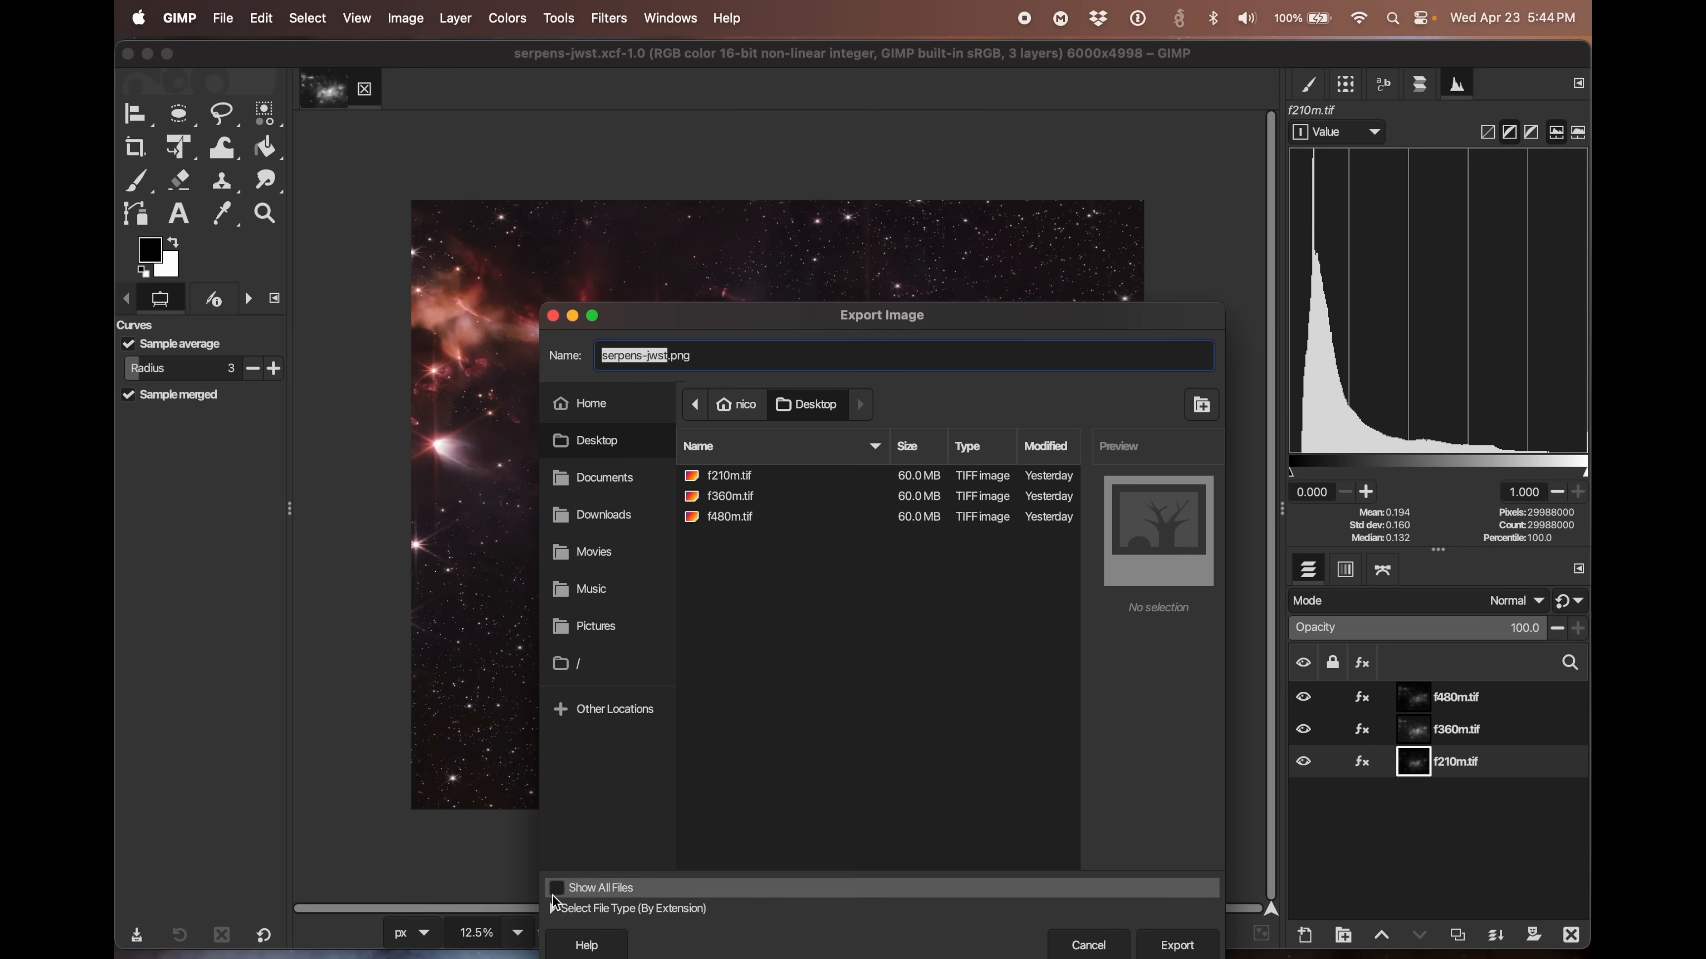
drag(723, 321, 652, 154)
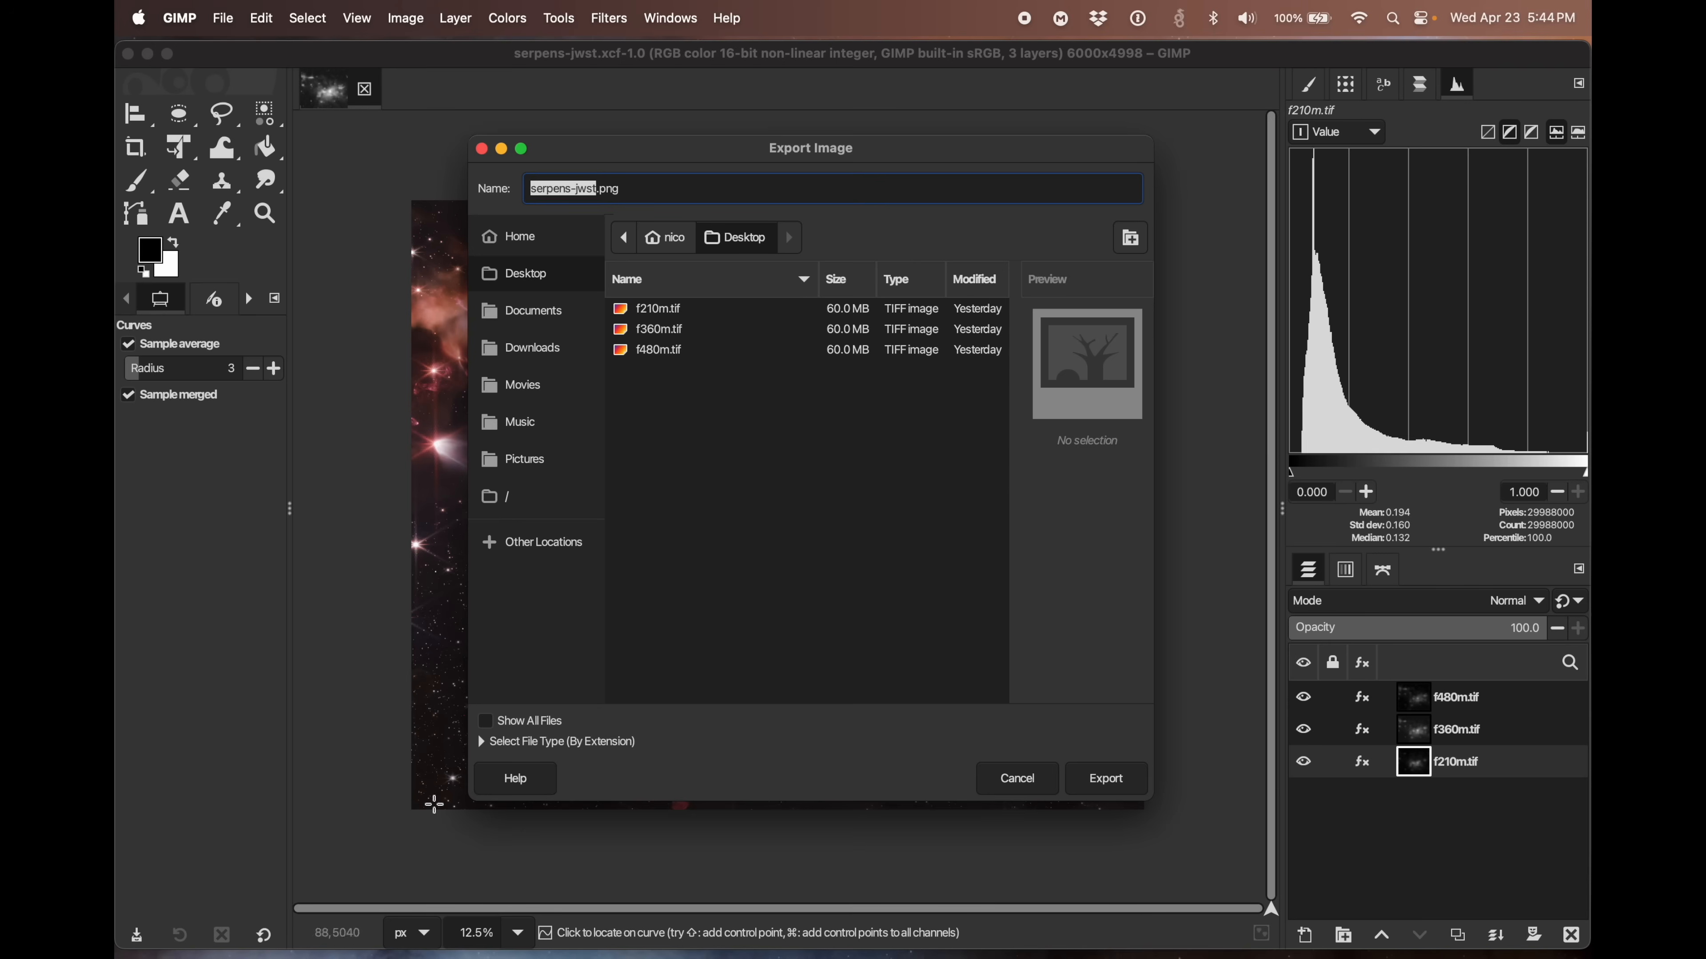
click(482, 742)
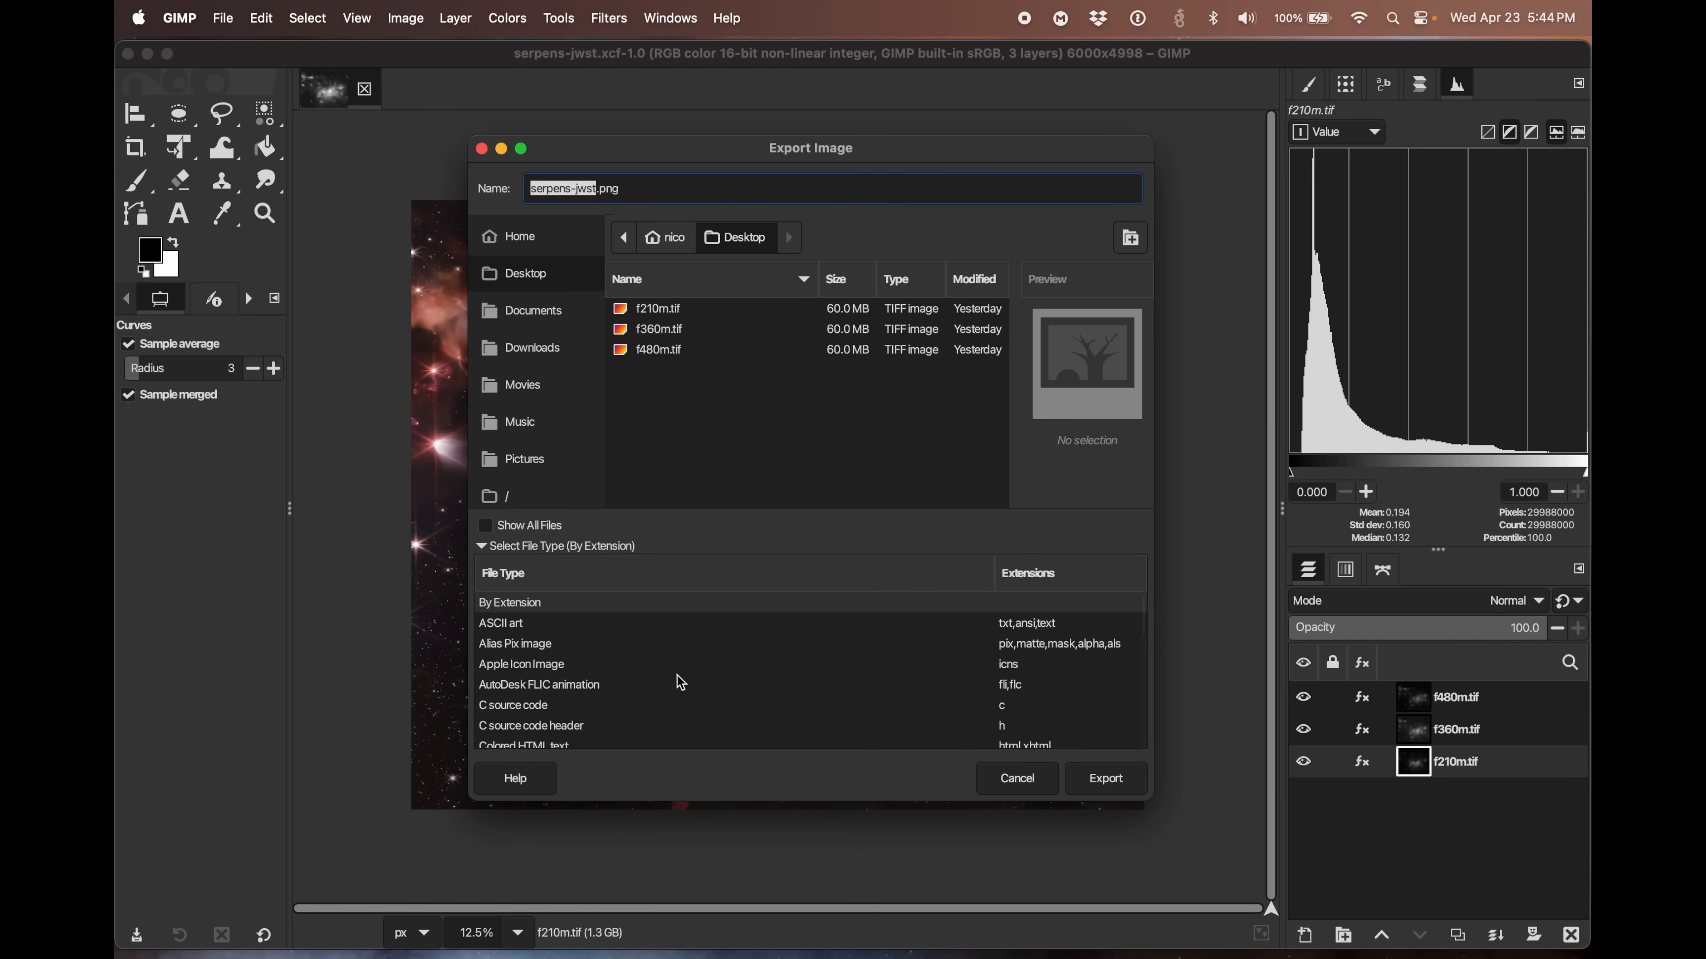
drag(1142, 635, 1126, 672)
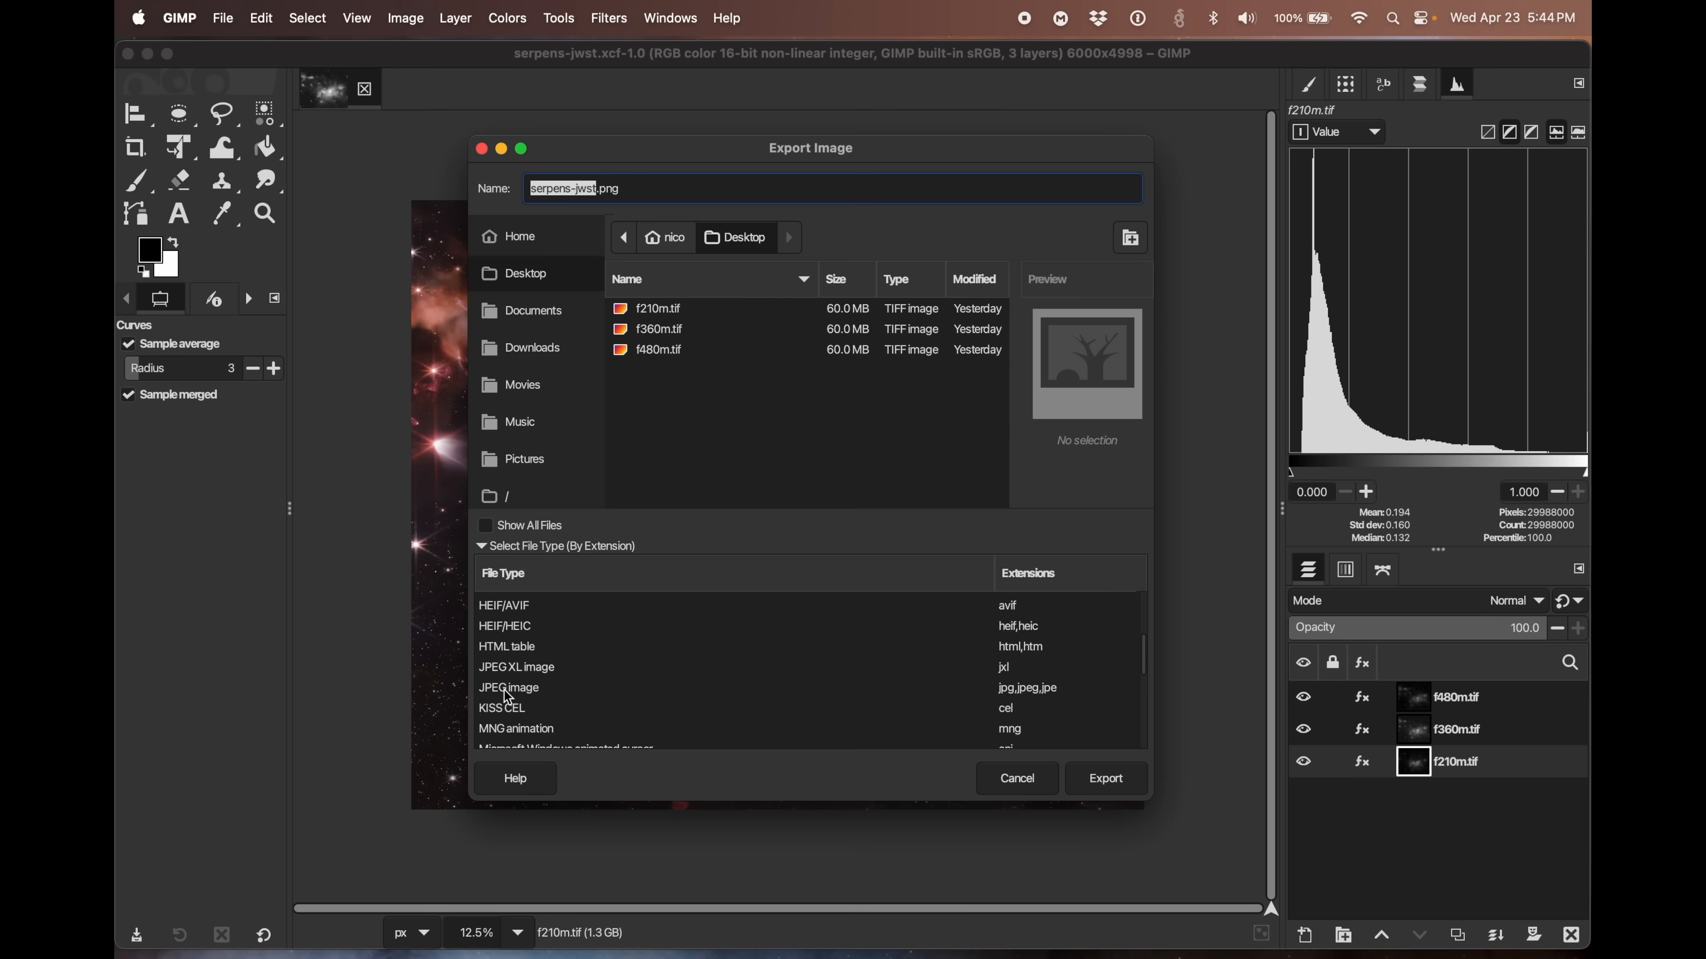
click(540, 693)
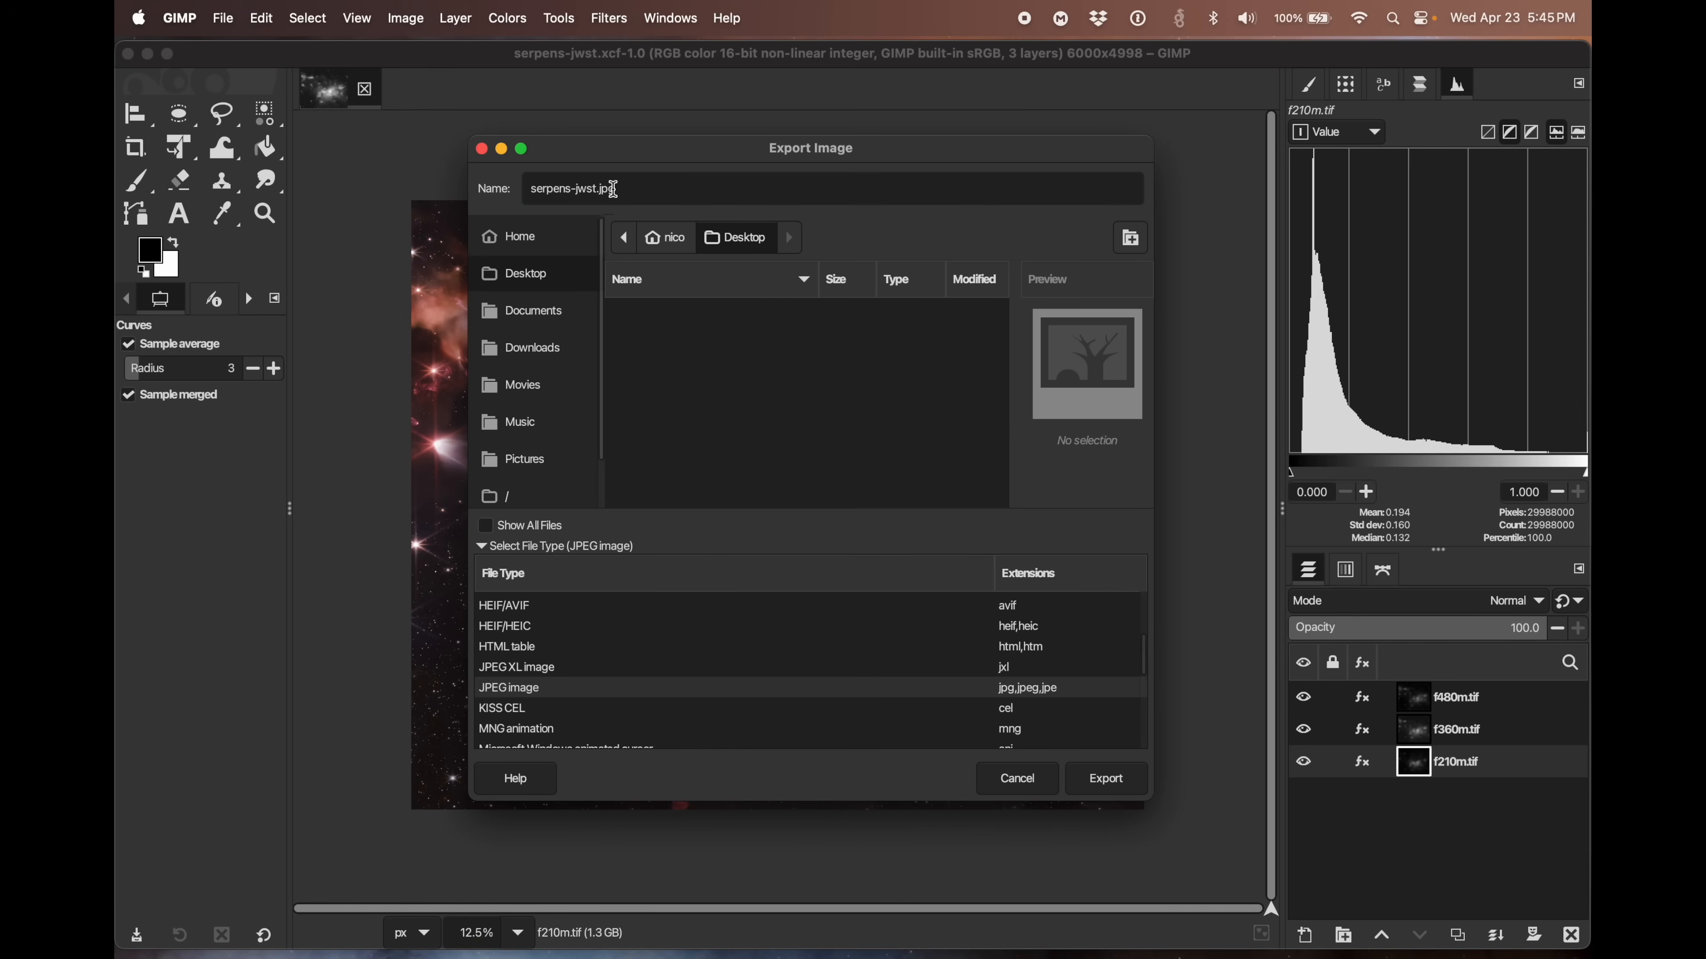
click(1106, 779)
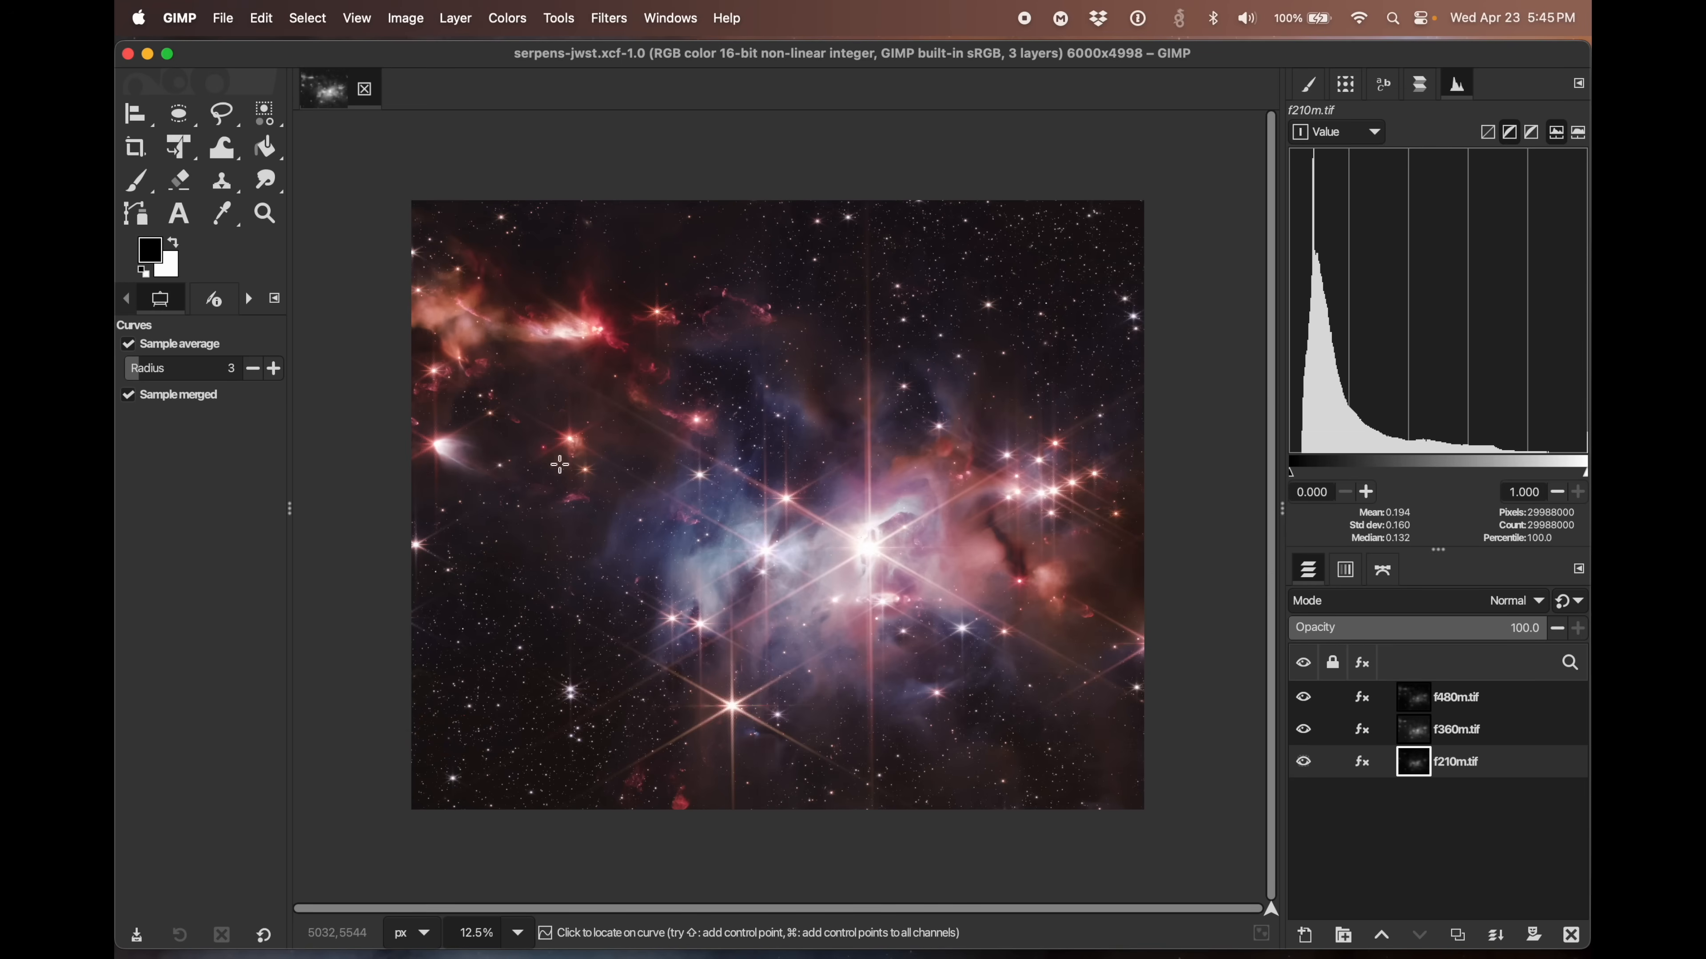
- Export the JPEG as progressive and optimized, with 4:4:4 (best quality) subsampling and the Integer DCT method
click(191, 18)
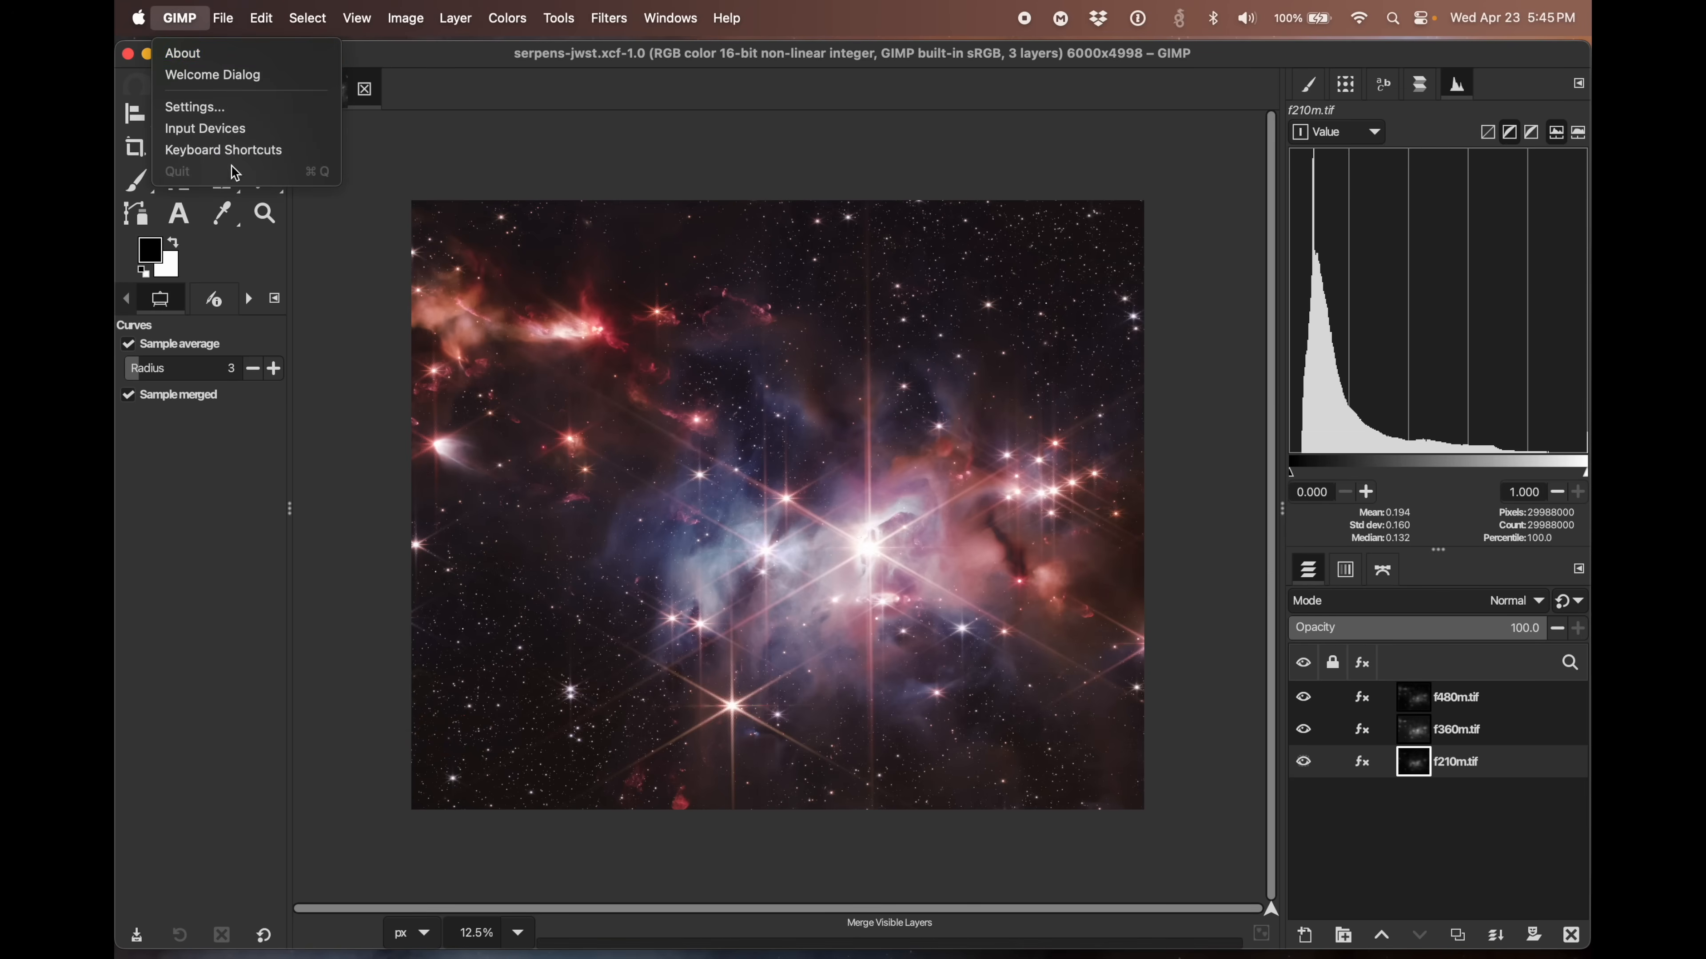
click(183, 16)
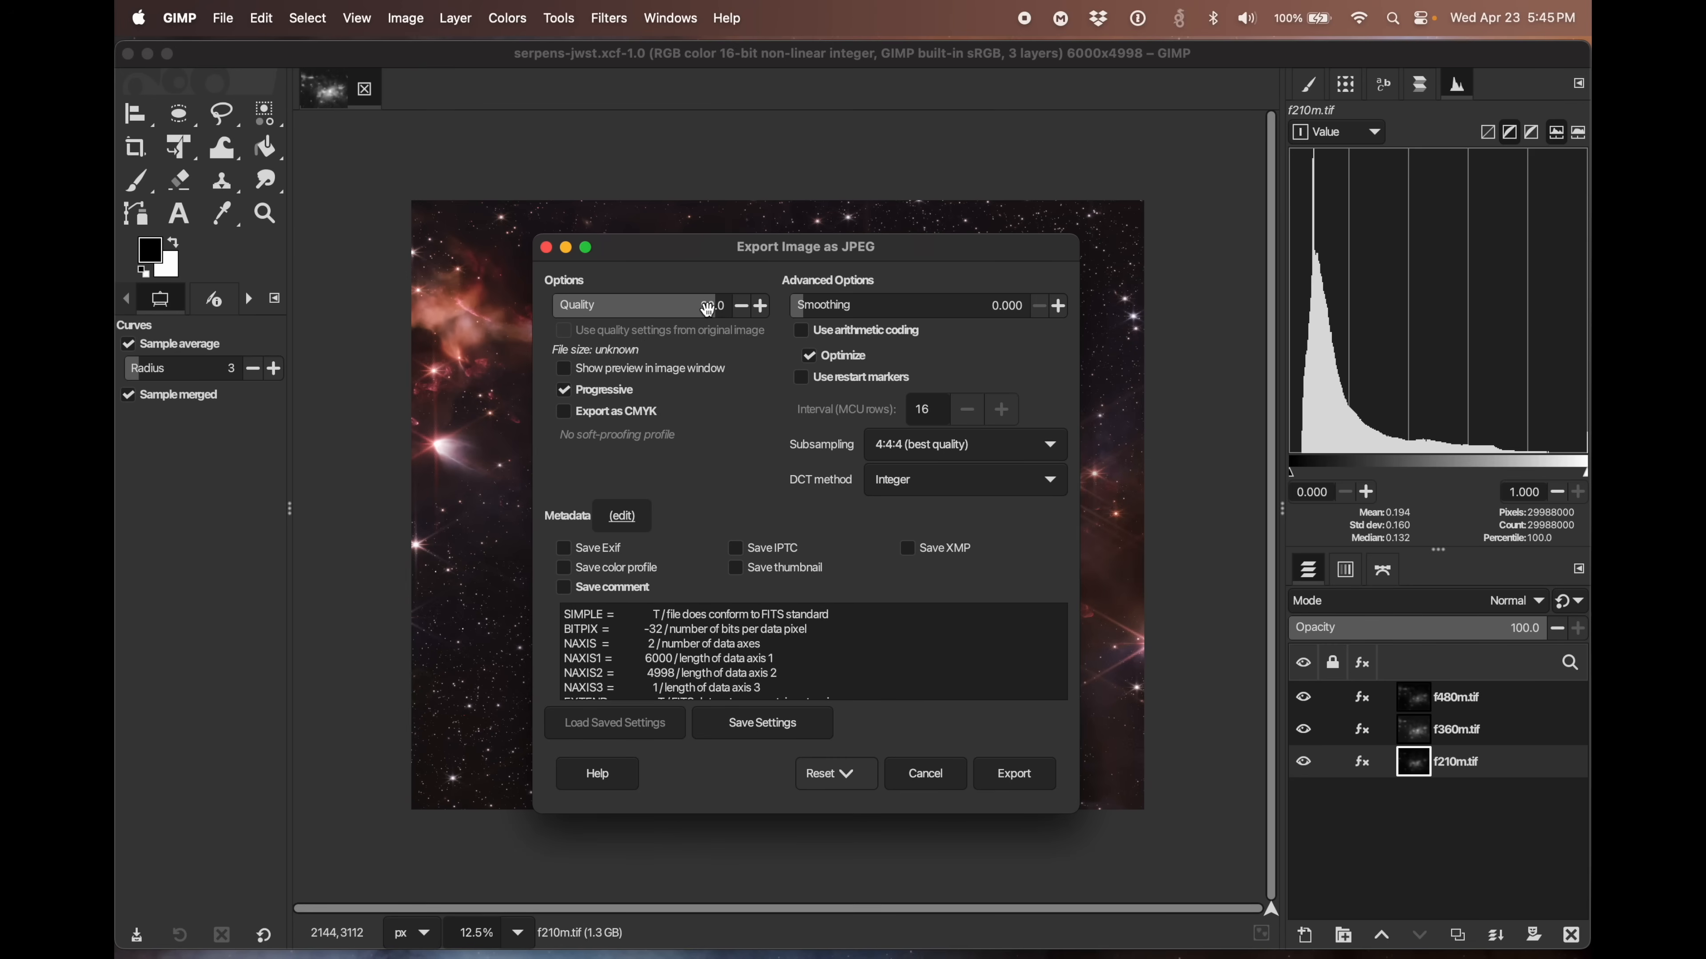
click(1010, 773)
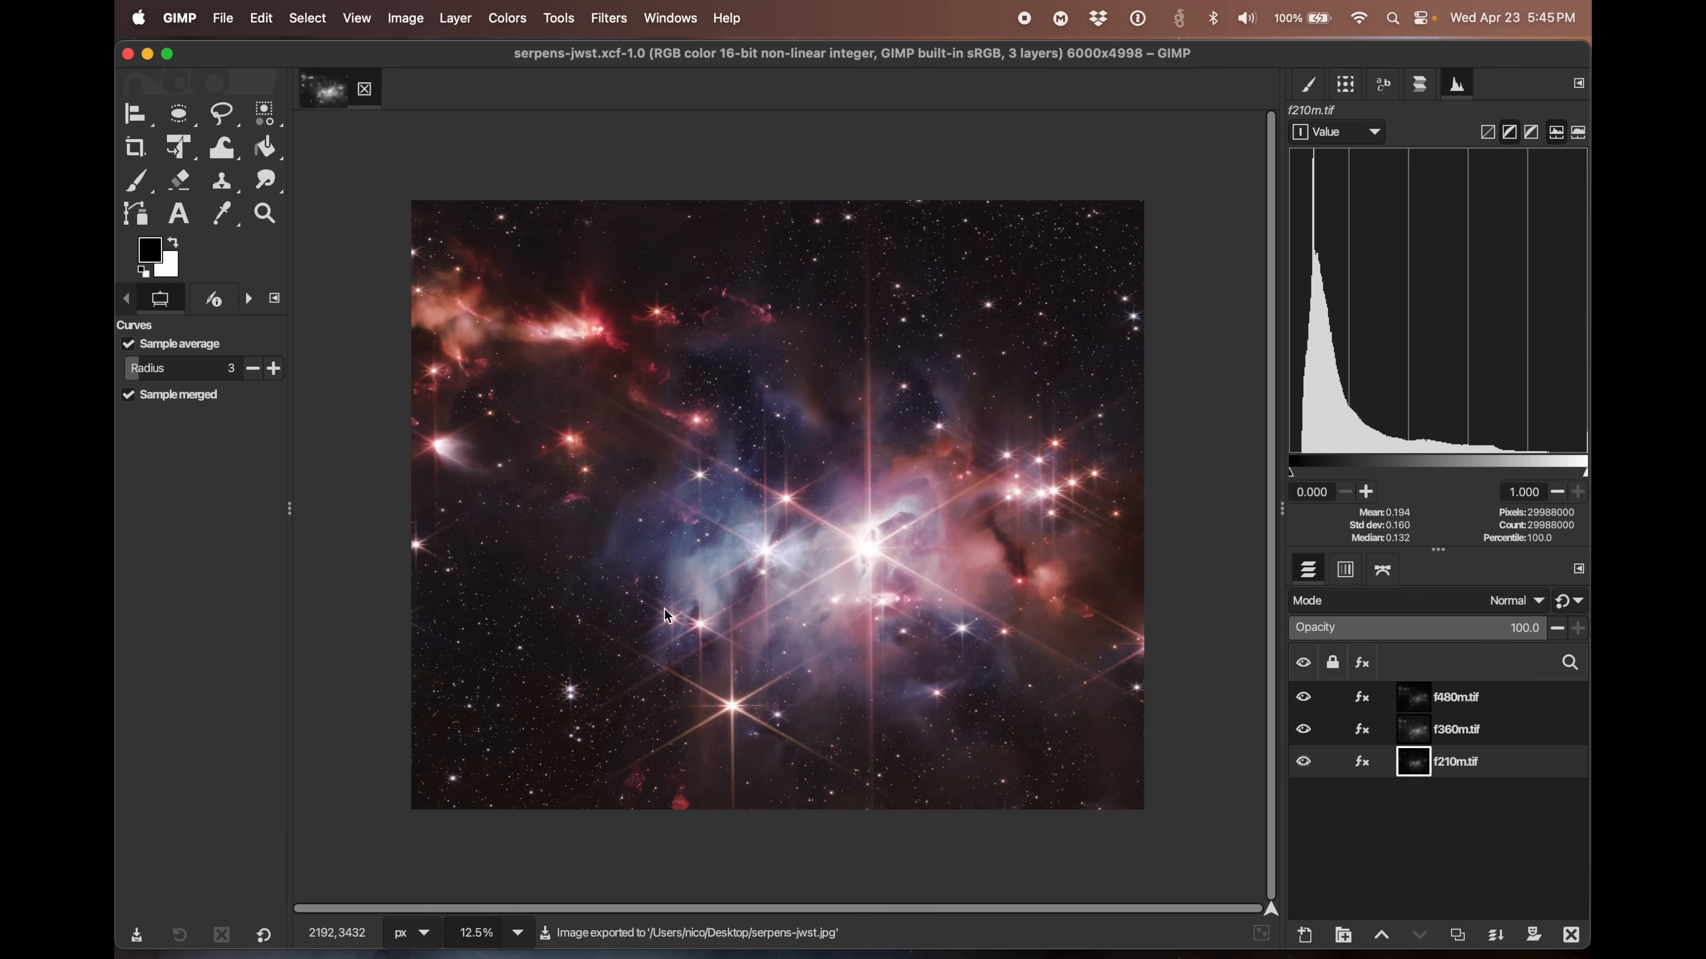
- Quit GIMP, then reopen serpens-jwst.xcf from the desktop after placing its icon beside f210m.tif
click(181, 24)
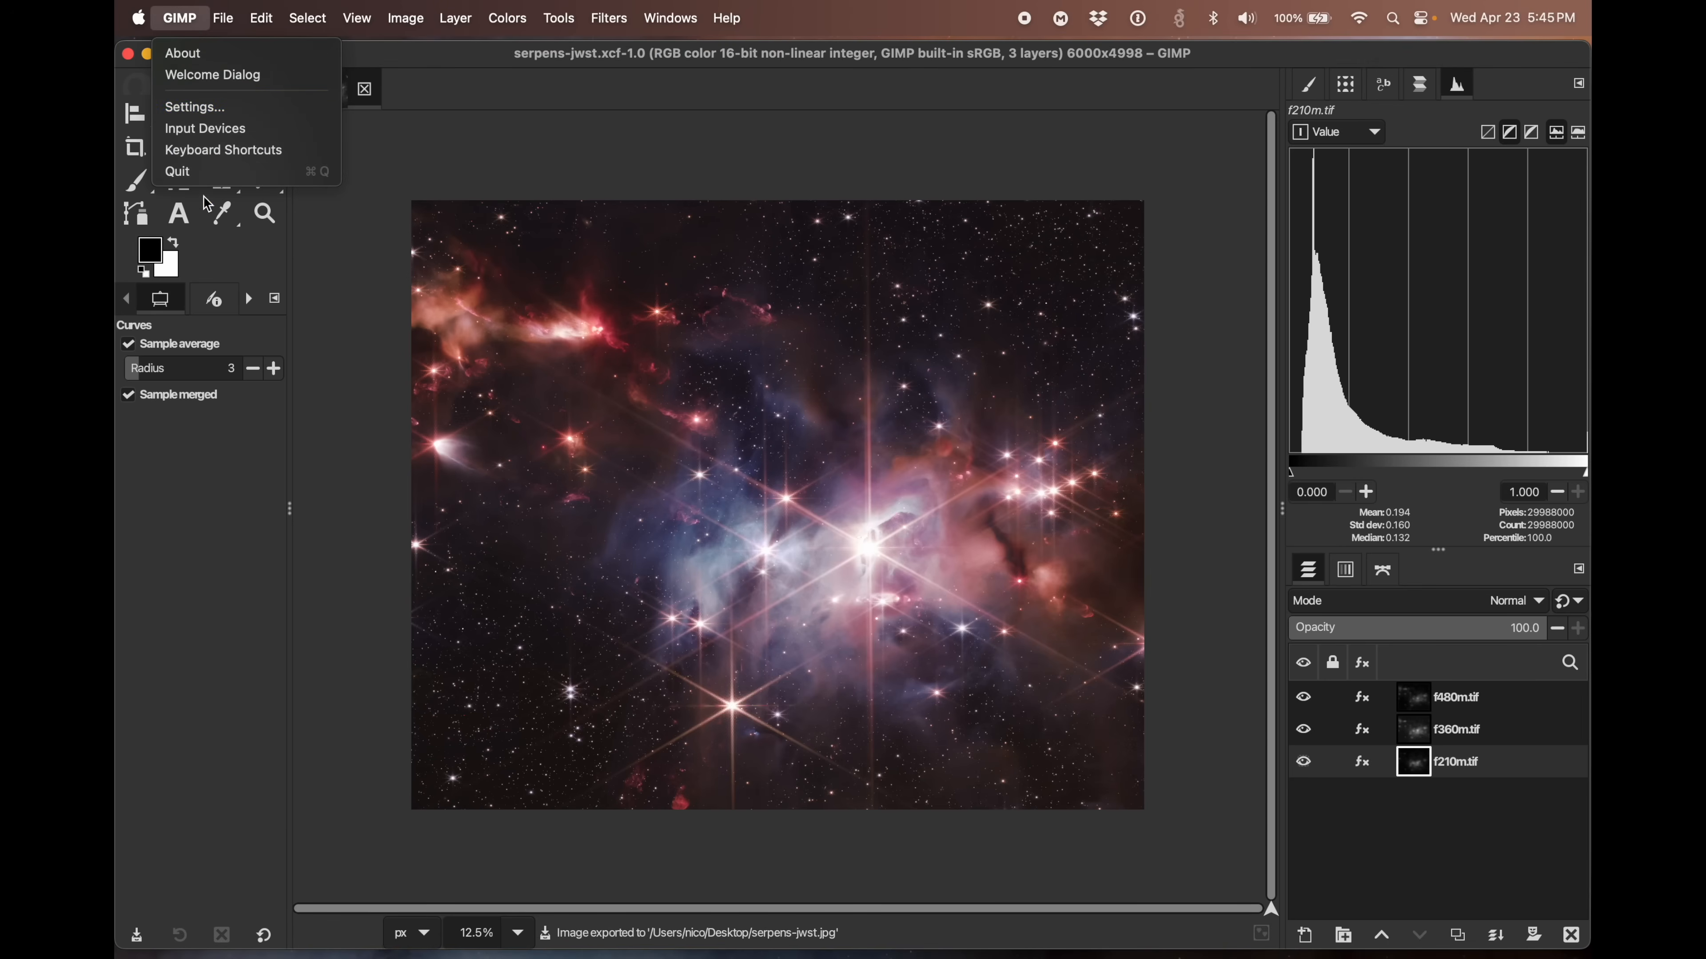
click(206, 175)
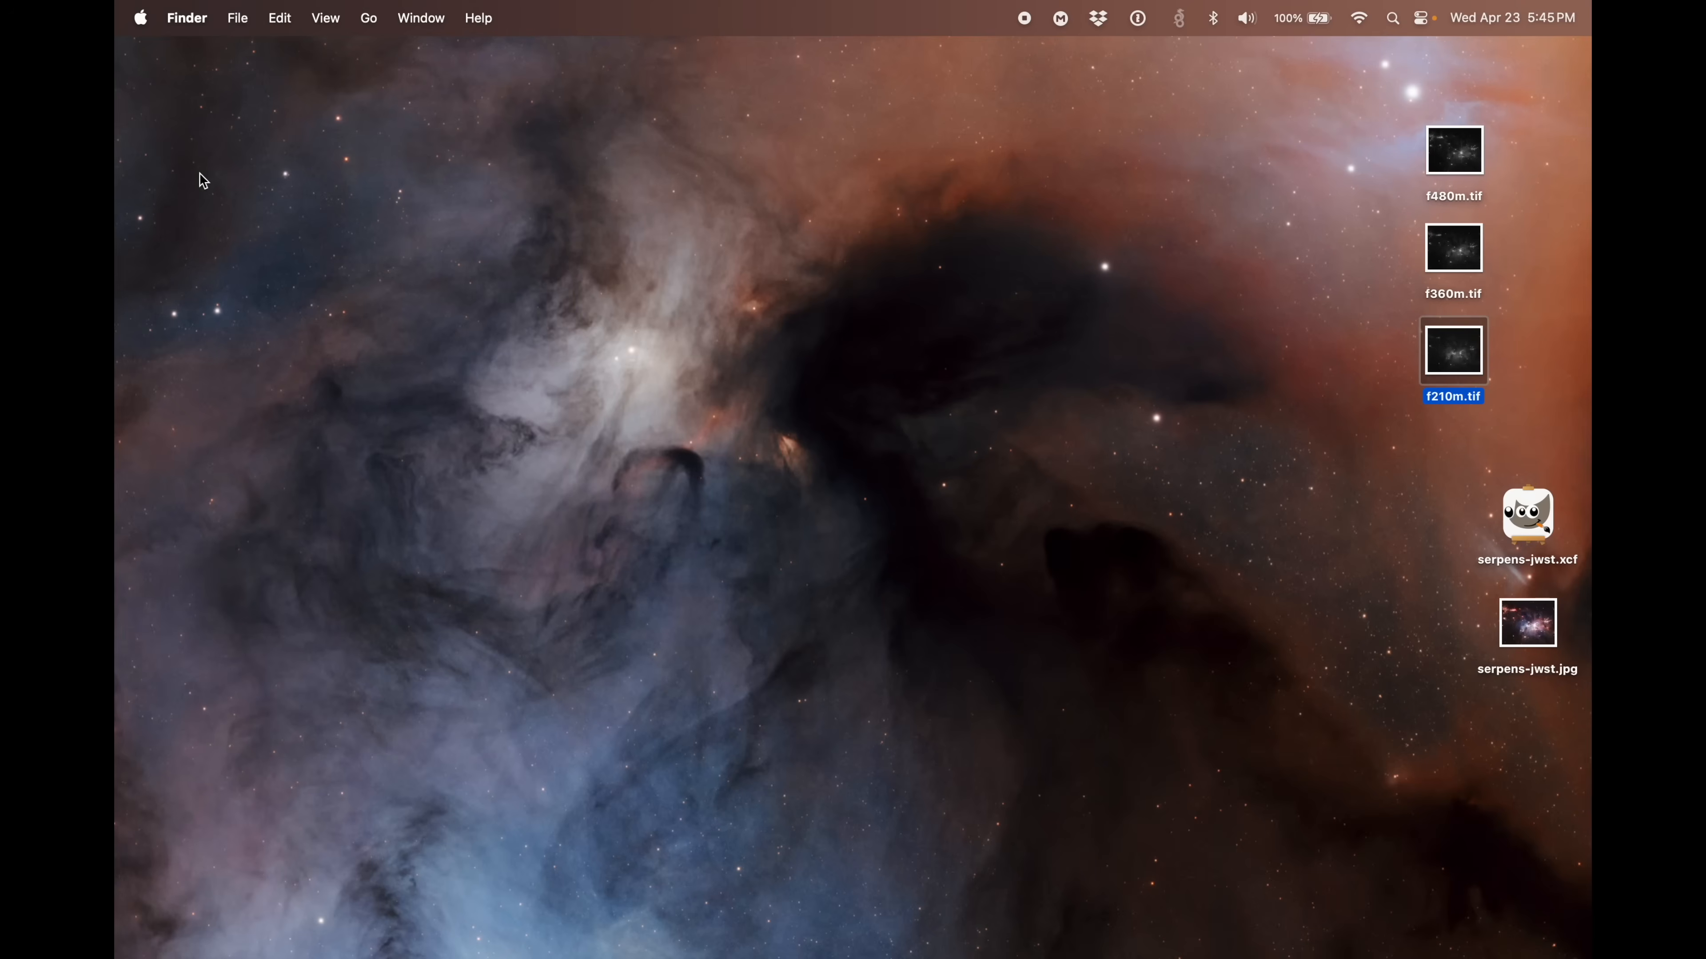
drag(1531, 523, 1330, 370)
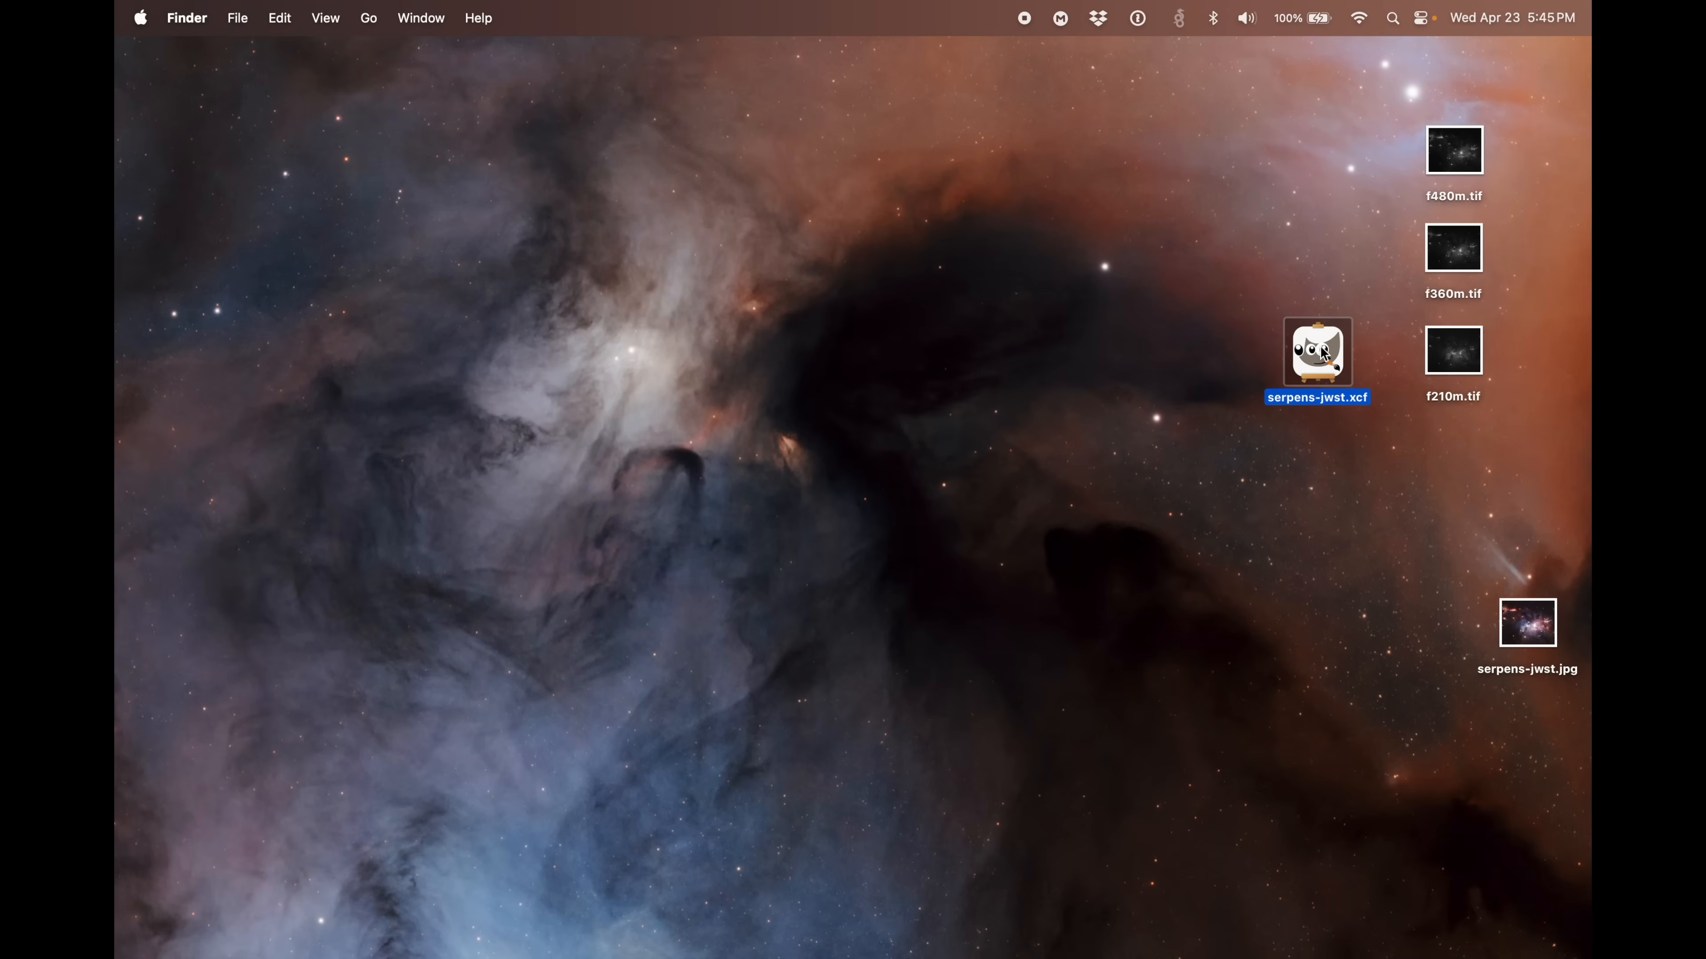
double_click(1321, 351)
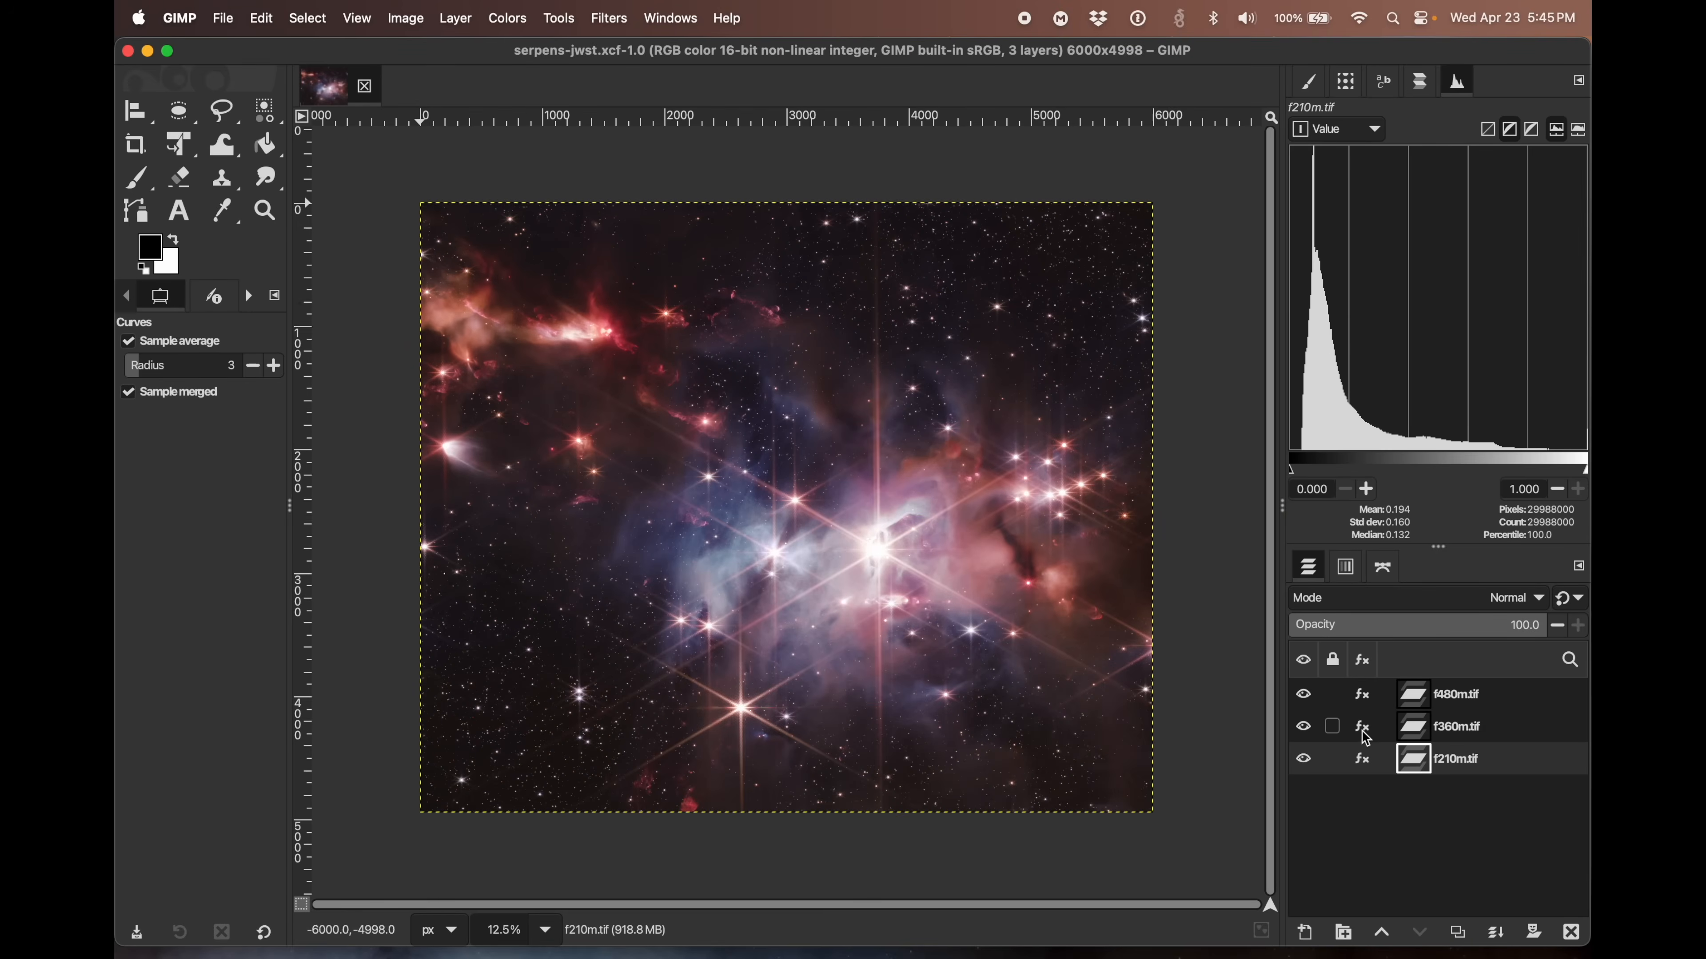
- Check the layer effects on f210m.tif in the reopened file, toggling its Colorize effect off and on
click(1363, 761)
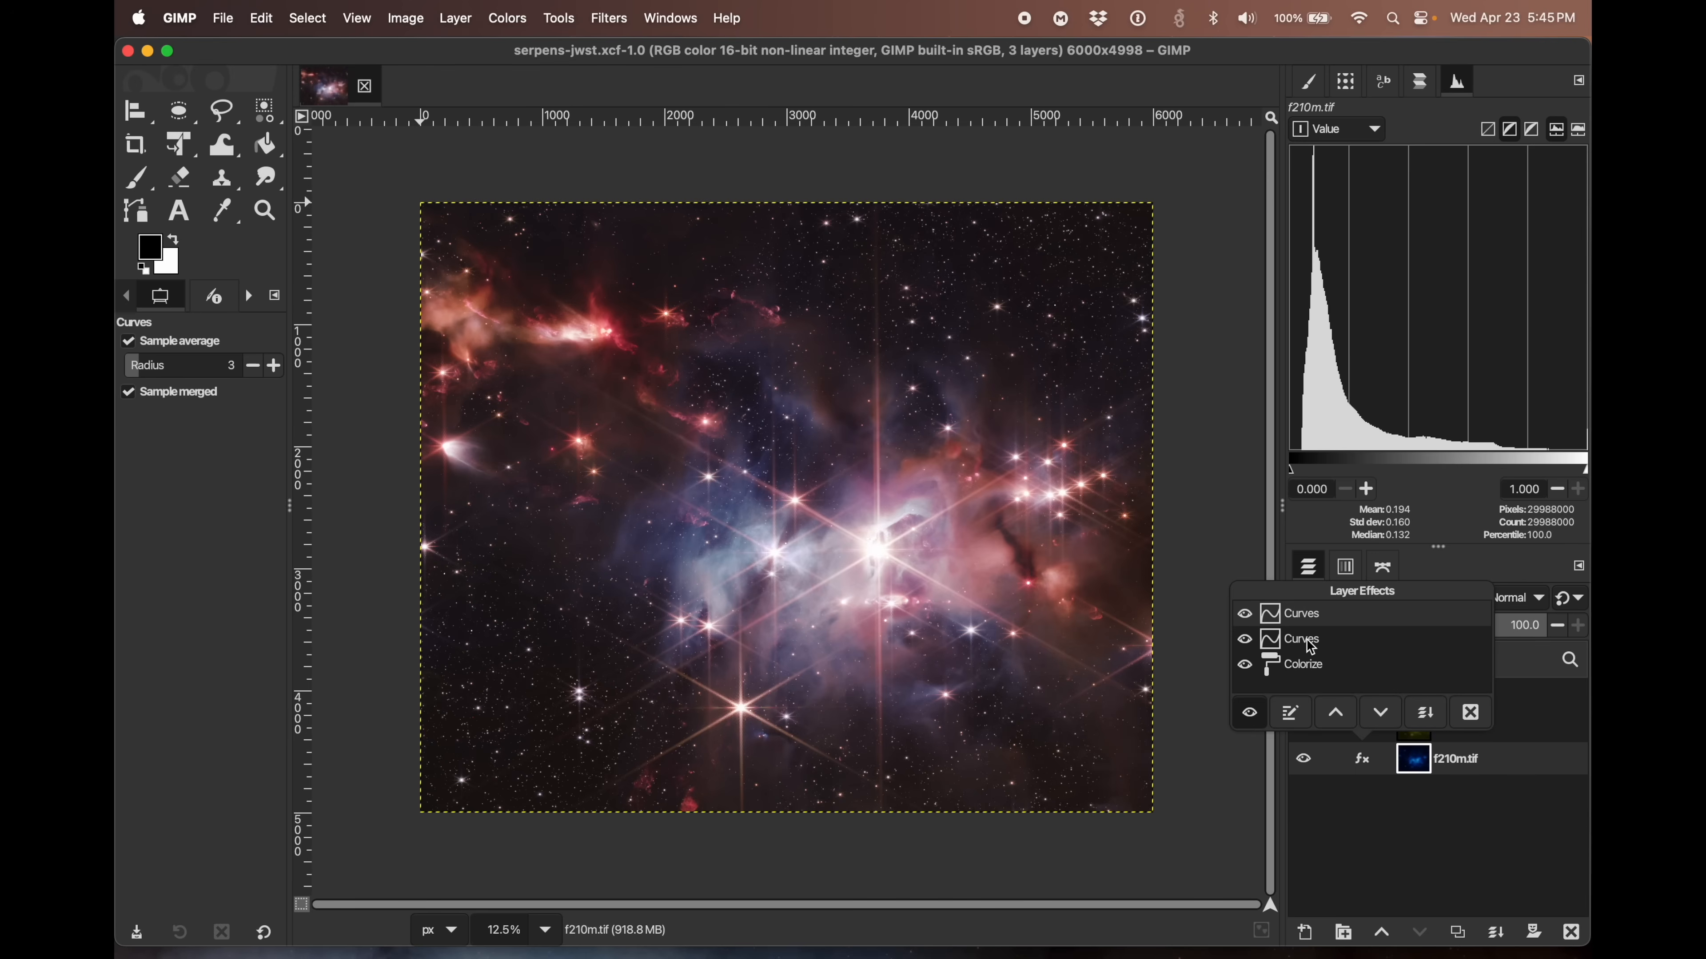
click(1245, 664)
click(1246, 663)
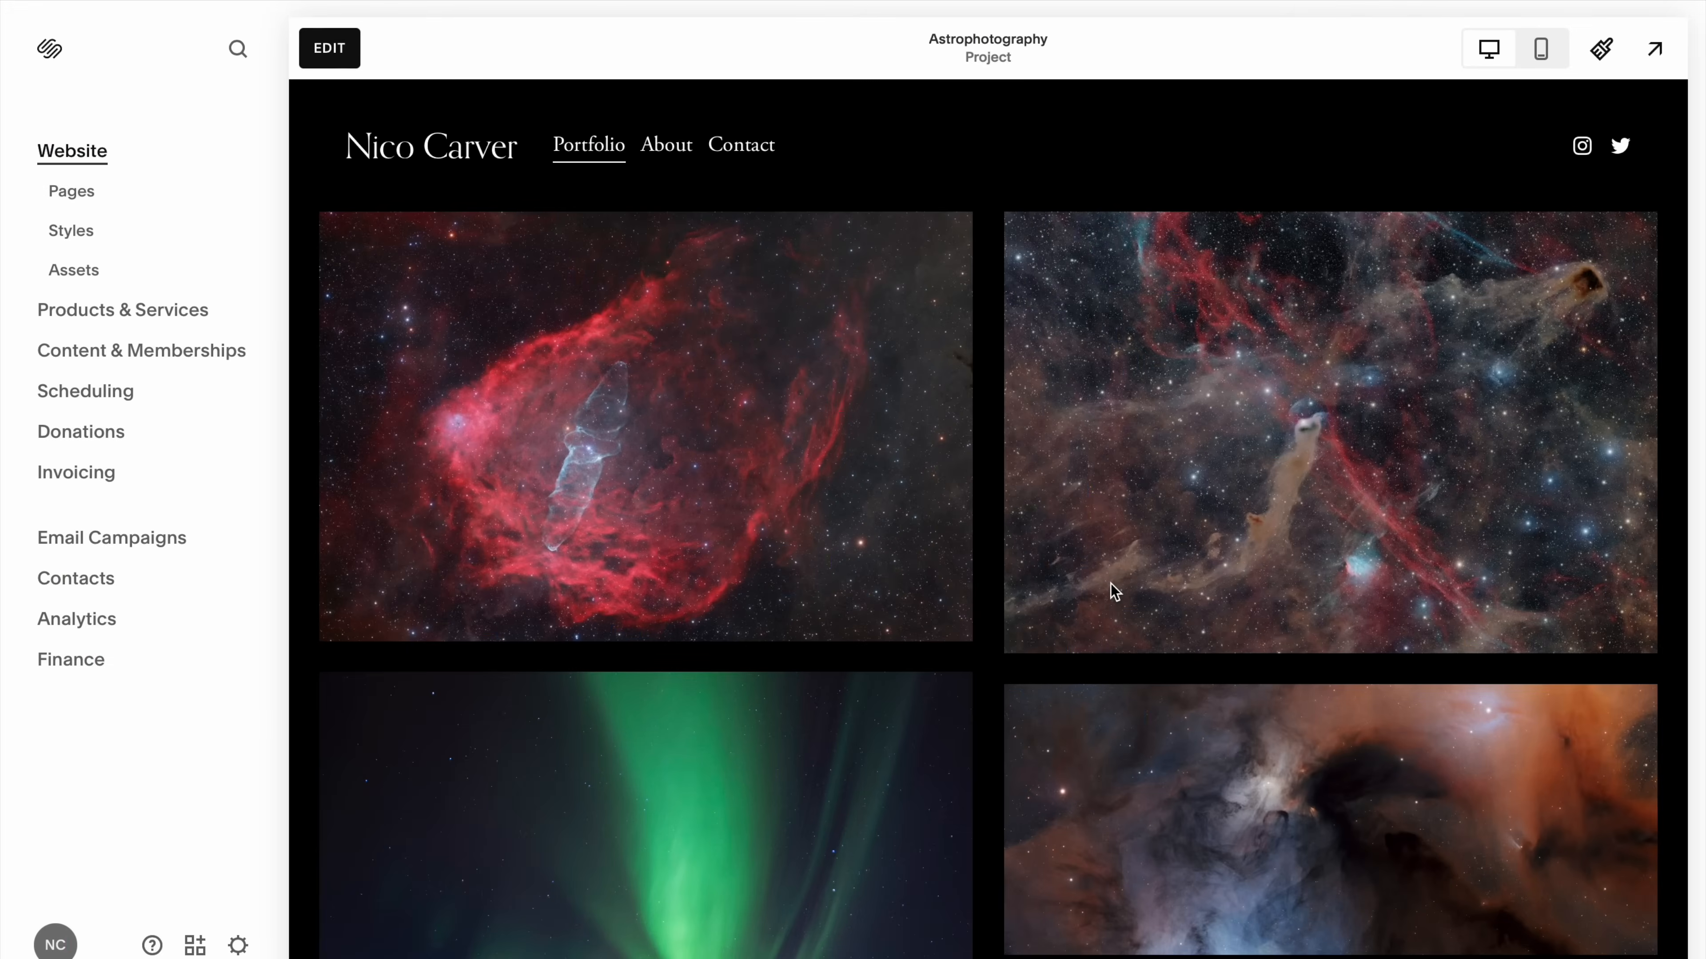
- In the Squarespace website editor, move the blue and orange dark nebula image to the first place in the Astrophotography gallery
click(331, 50)
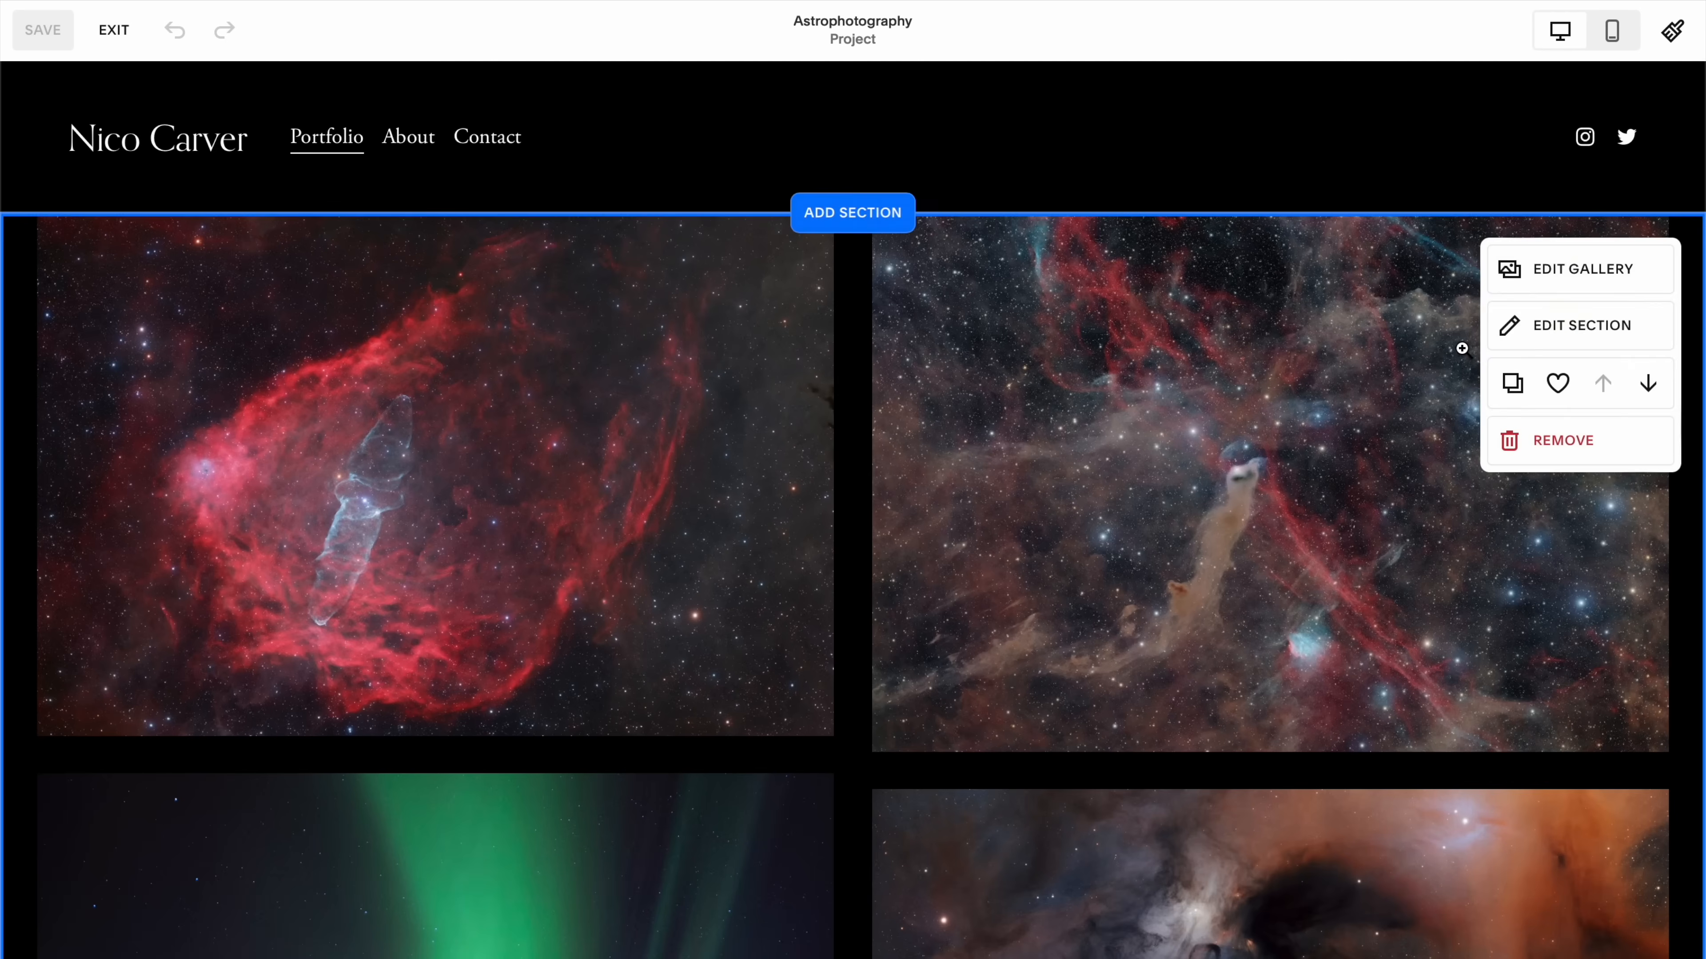
click(1546, 289)
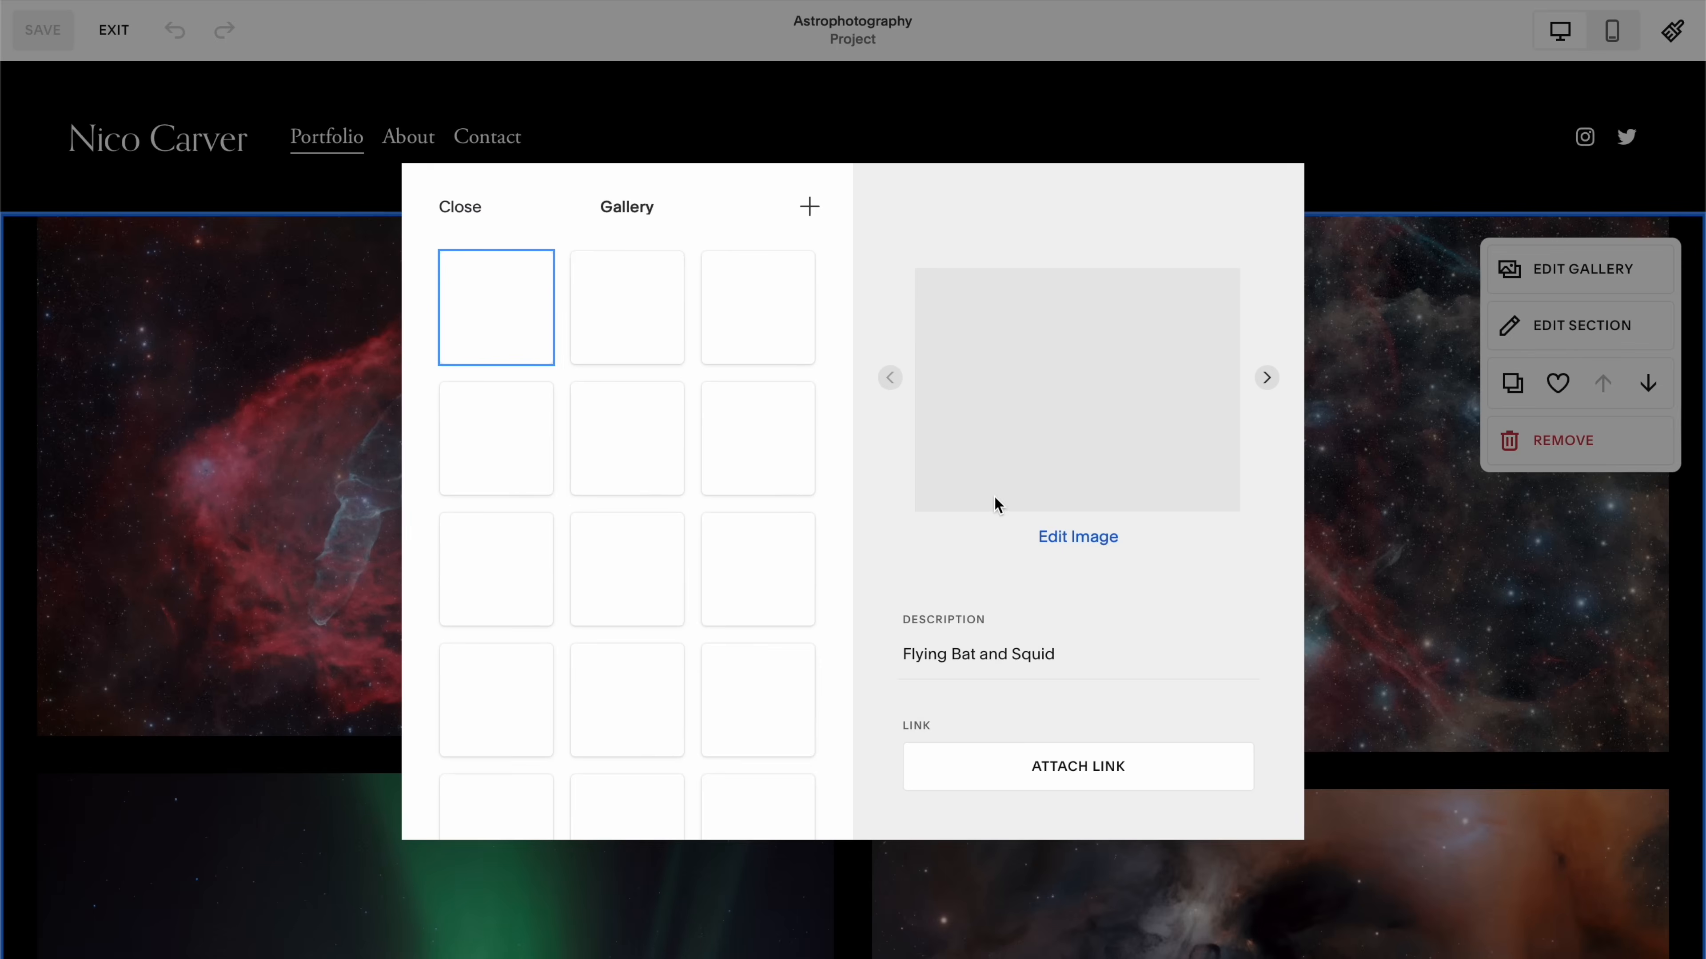
drag(483, 458, 484, 309)
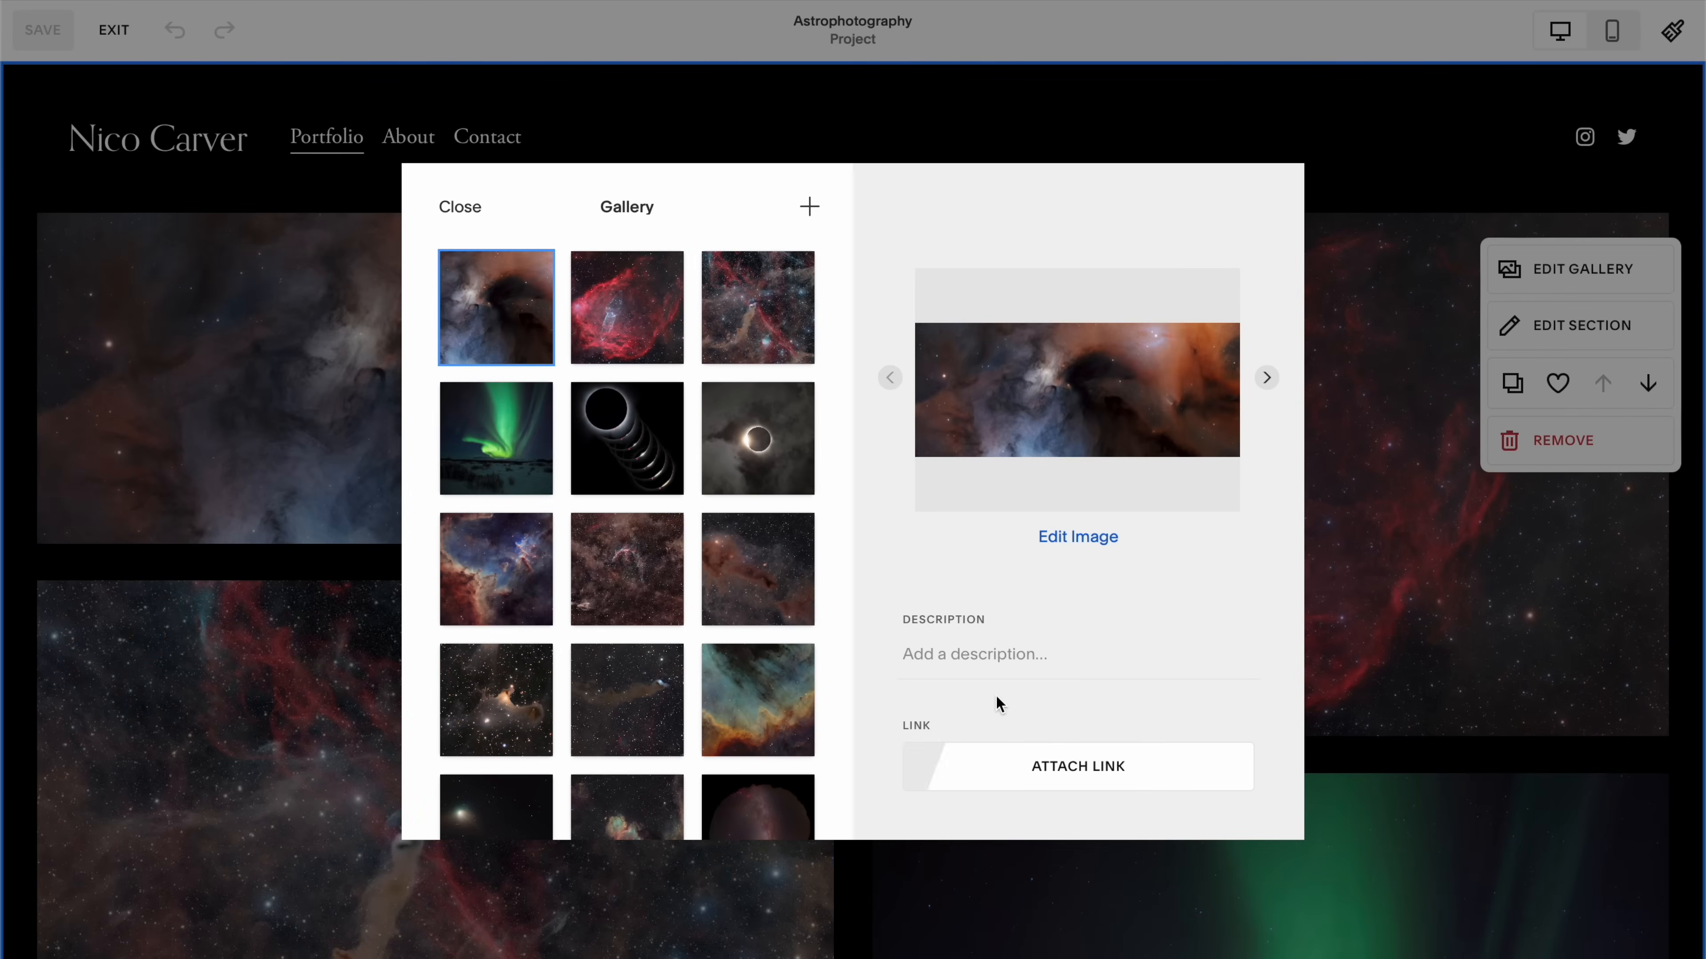
click(453, 212)
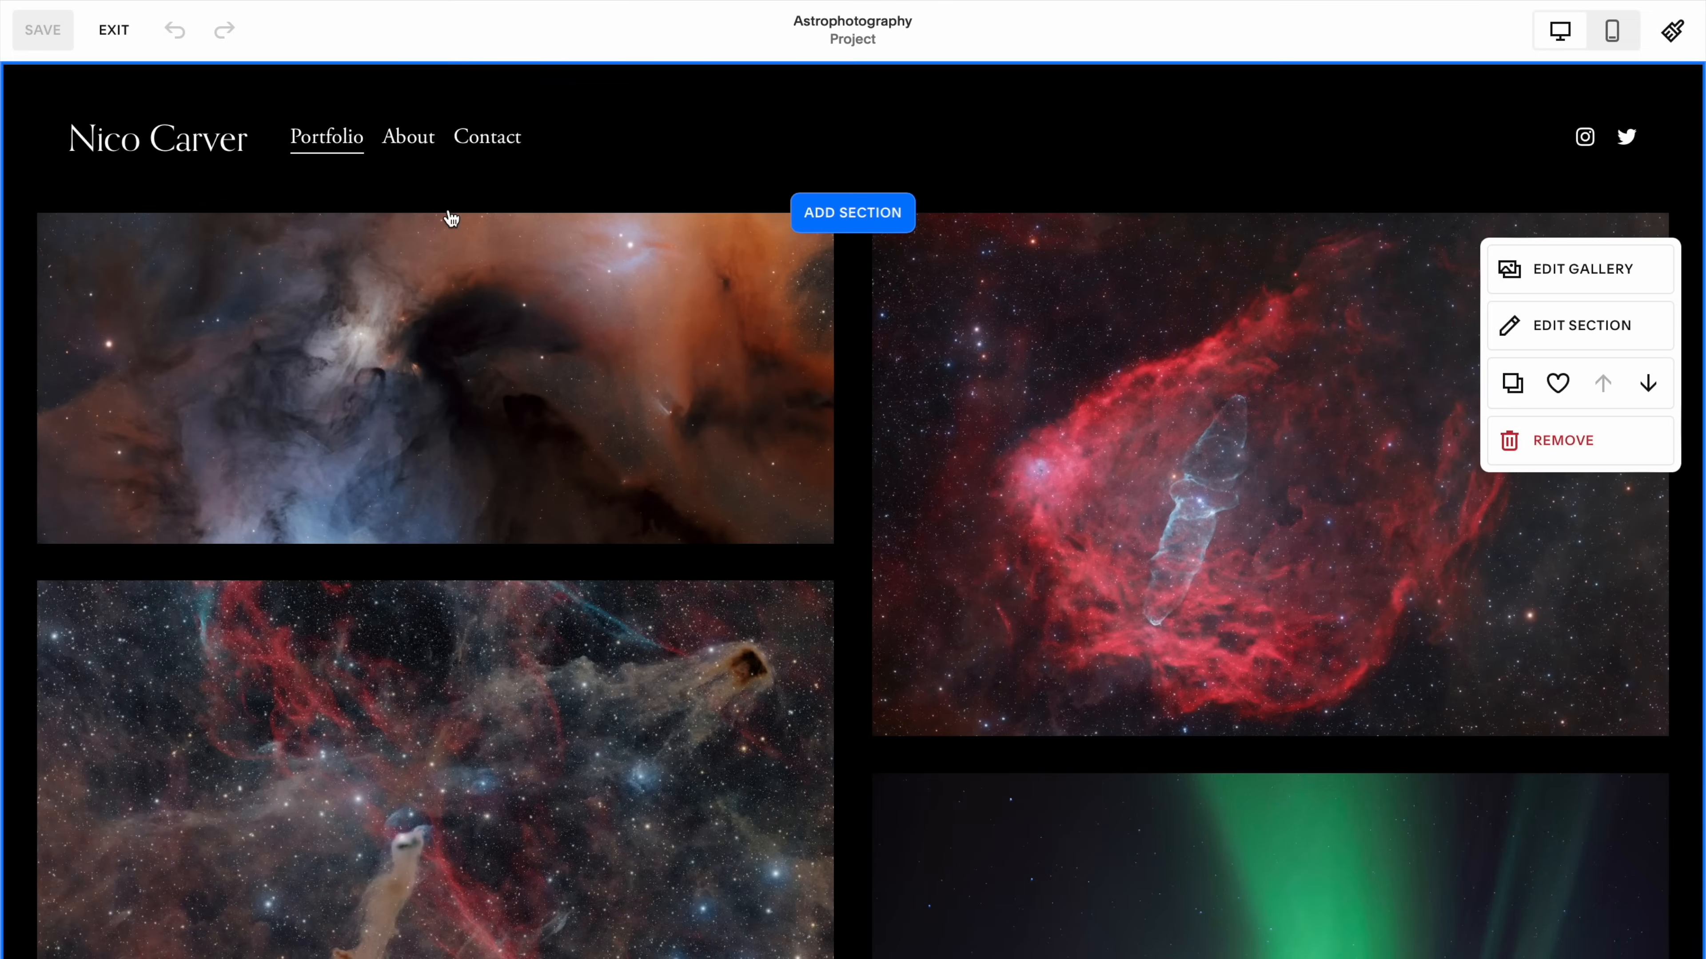
click(1612, 327)
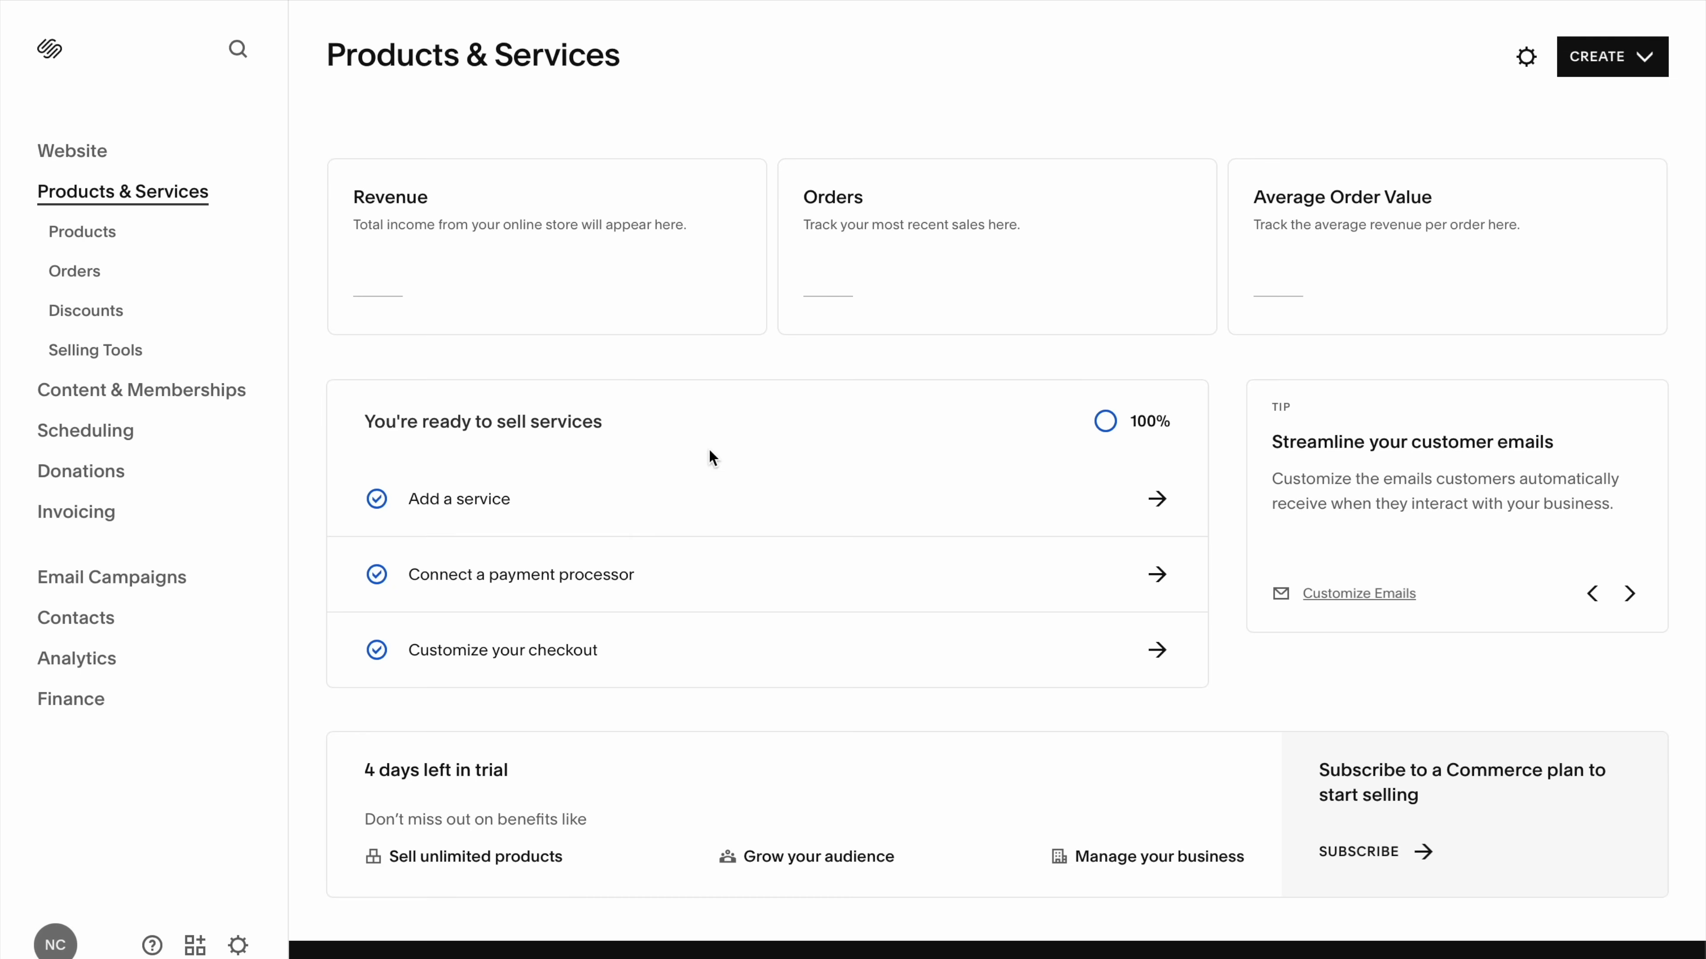
- Start adding a service product and go to its Selling Tools settings
click(861, 511)
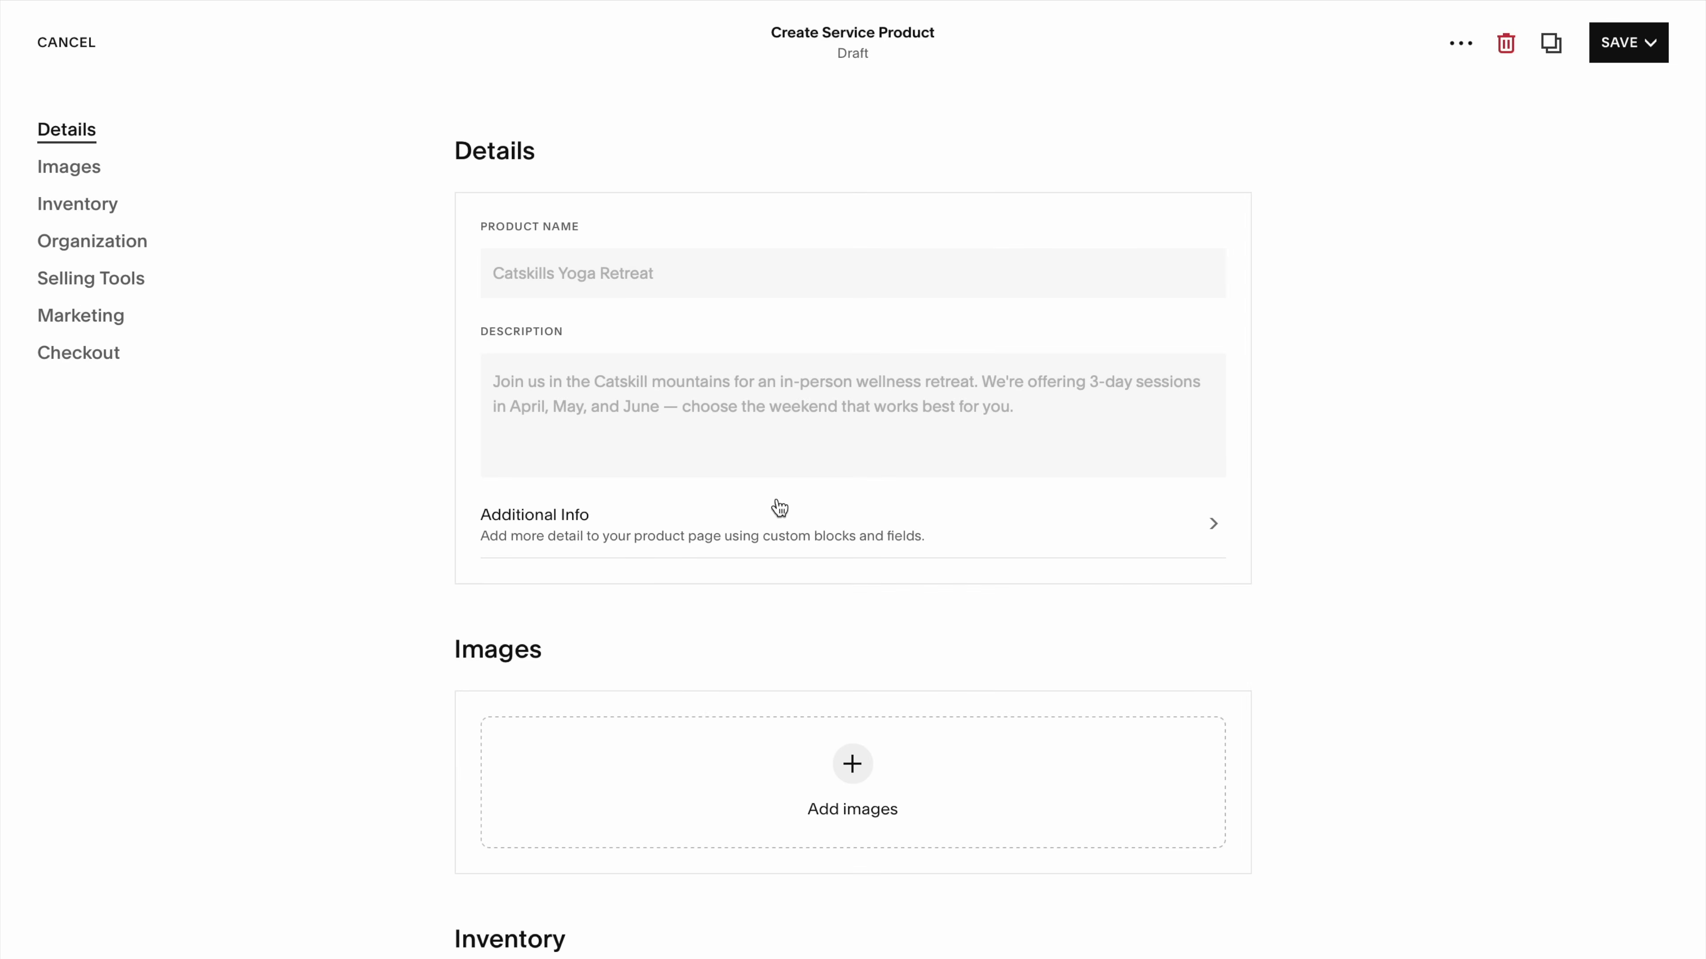
click(113, 282)
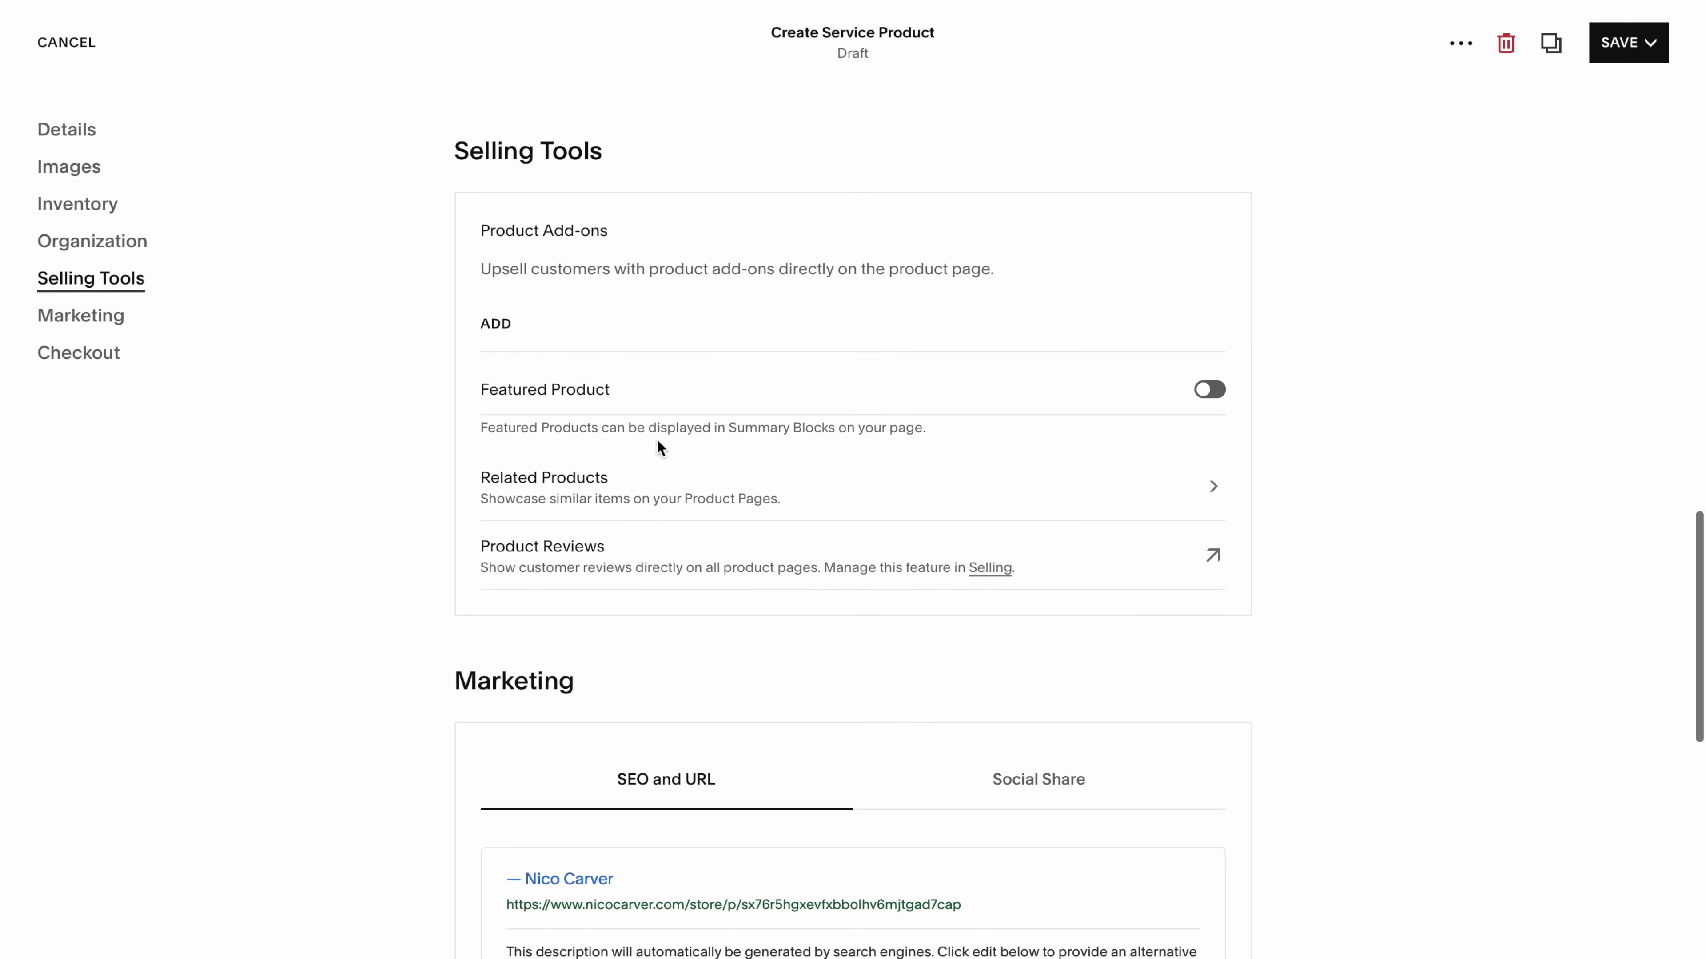